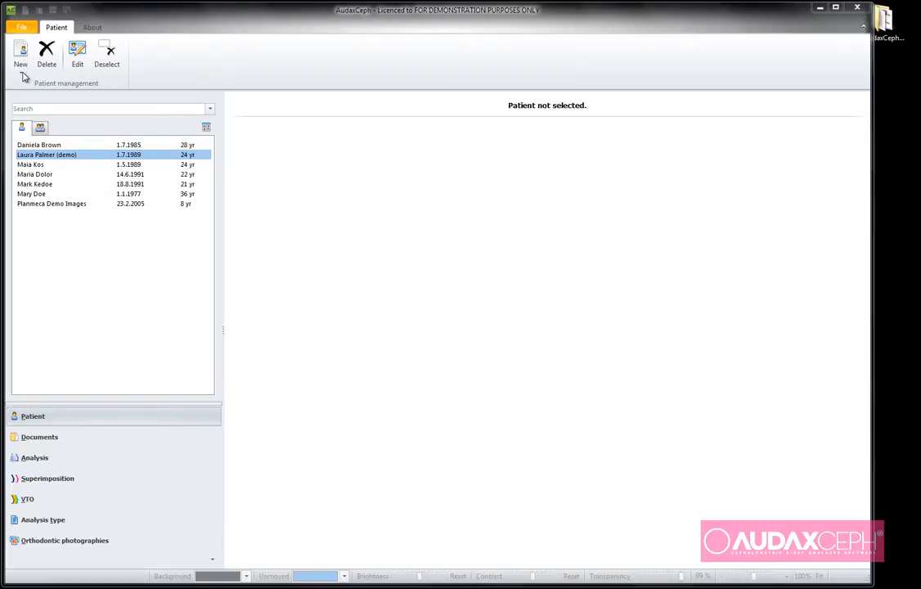
- Add a new female patient born 1.7.1991, entering her name, and save the record
{"action": "left_click", "coordinate": [22, 70]}
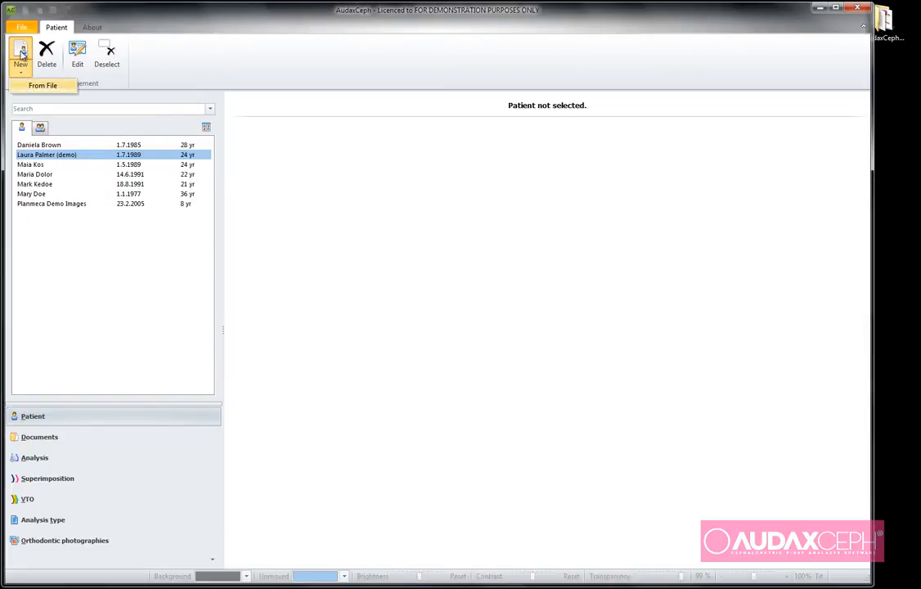
{"action": "left_click", "coordinate": [22, 51]}
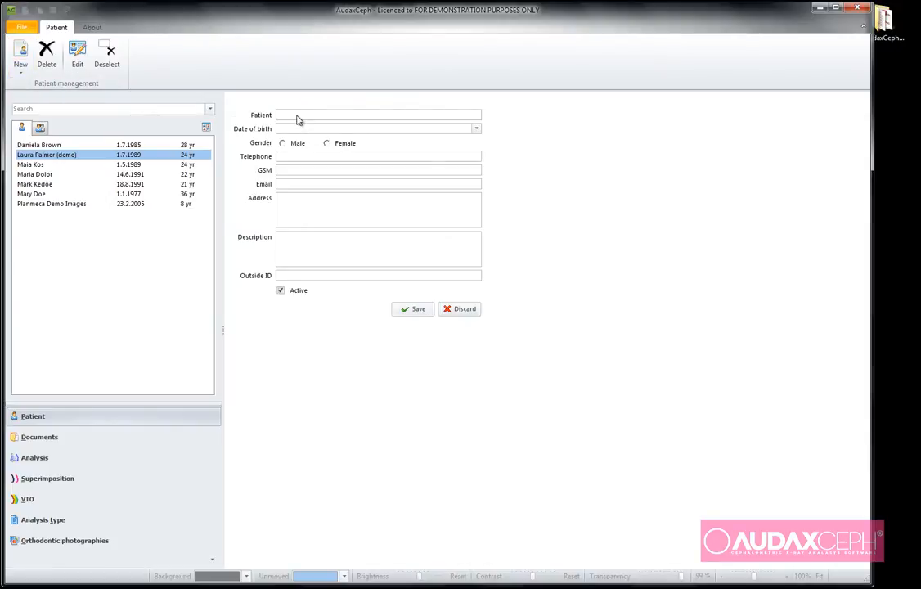
{"action": "type", "text": "Ana Gray"}
{"action": "left_click", "coordinate": [320, 129]}
{"action": "type", "text": "1.7."}
{"action": "type", "text": "1991"}
{"action": "left_click", "coordinate": [337, 145]}
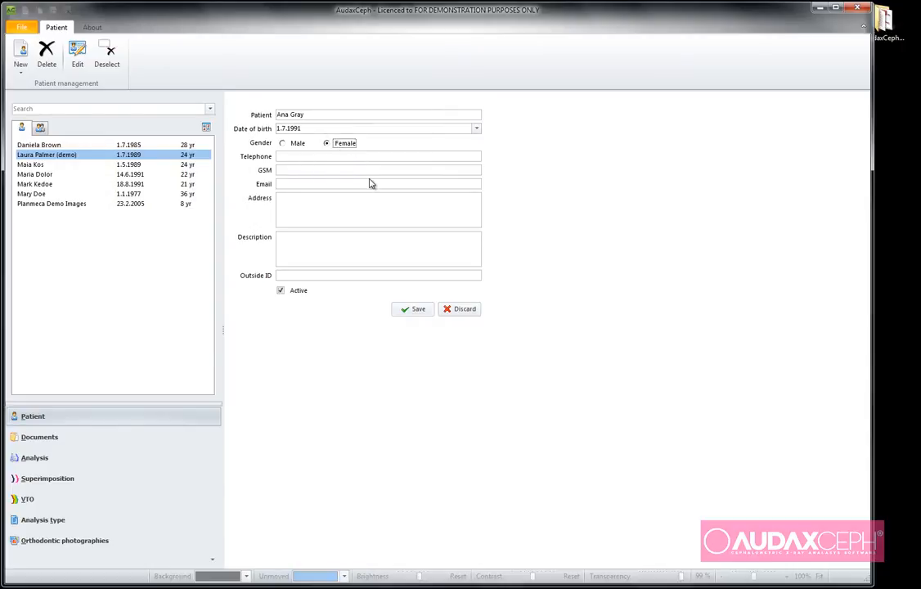
{"action": "left_click", "coordinate": [411, 309]}
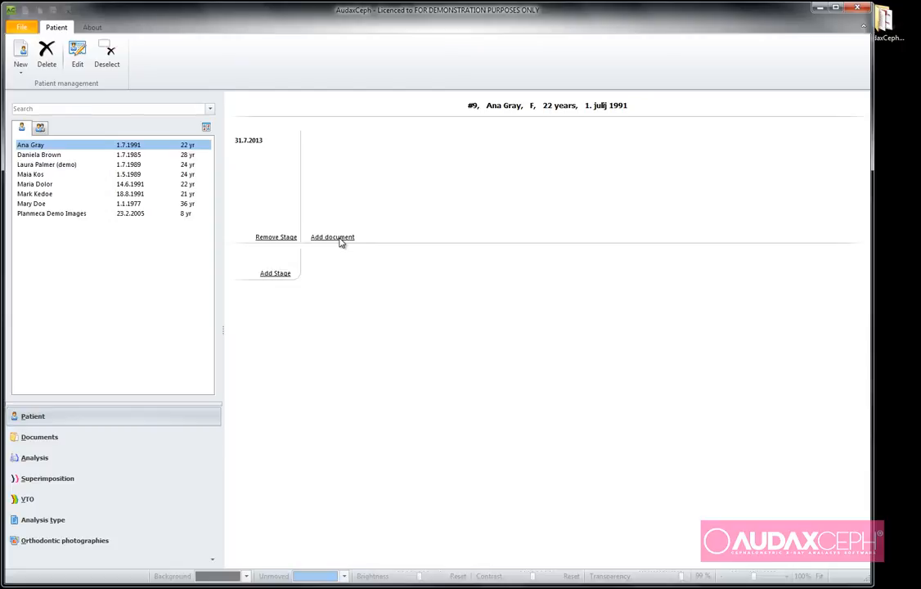
- Open the demo files folder and drag latXray.jpg onto the patient's stage
{"action": "double_click", "coordinate": [885, 28]}
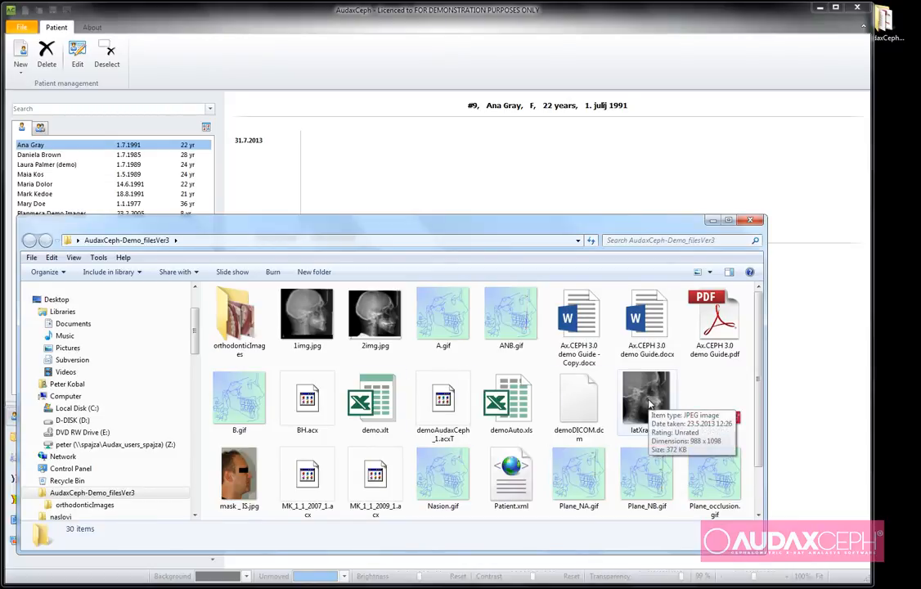
{"action": "left_click_drag", "start_coordinate": [651, 403], "coordinate": [440, 193]}
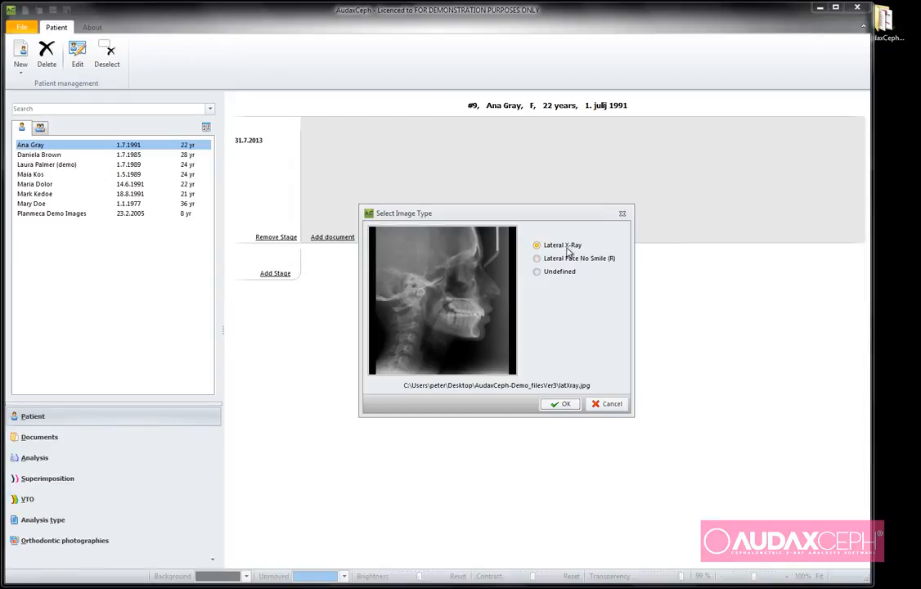
- Store latXray.jpg as a Lateral X-Ray and start a new Evolve > Analysis on it
{"action": "left_click", "coordinate": [561, 403]}
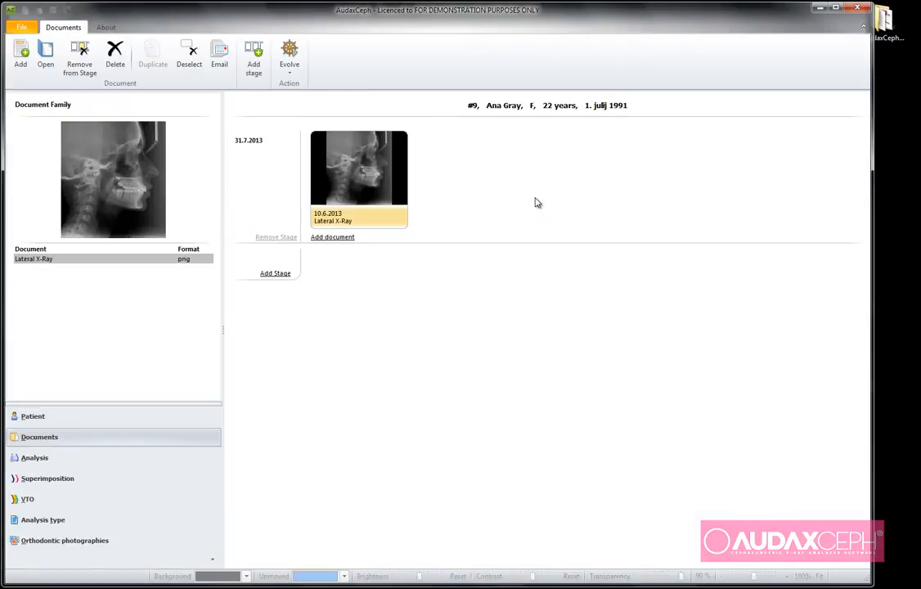
{"action": "right_click", "coordinate": [376, 183]}
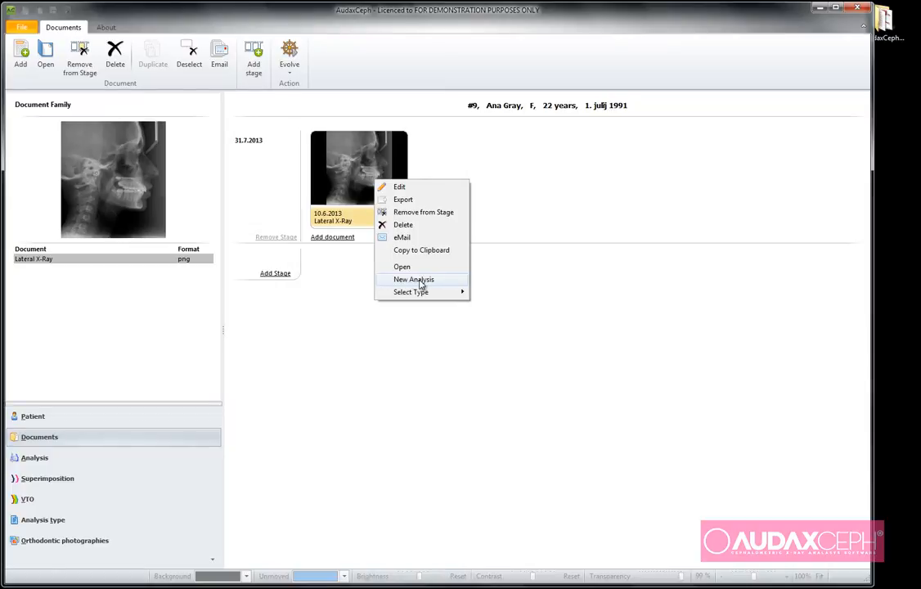
{"action": "left_click", "coordinate": [289, 65]}
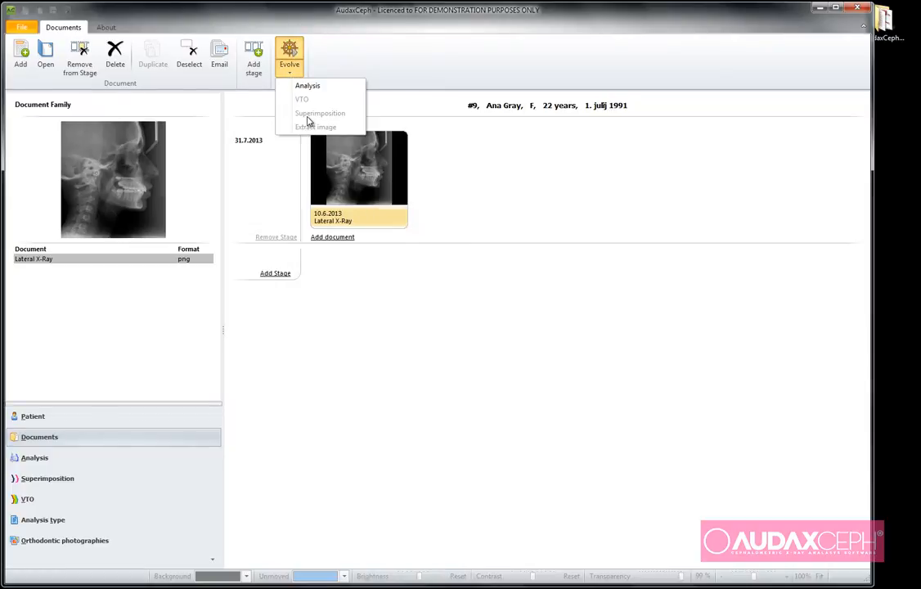
{"action": "left_click", "coordinate": [293, 54]}
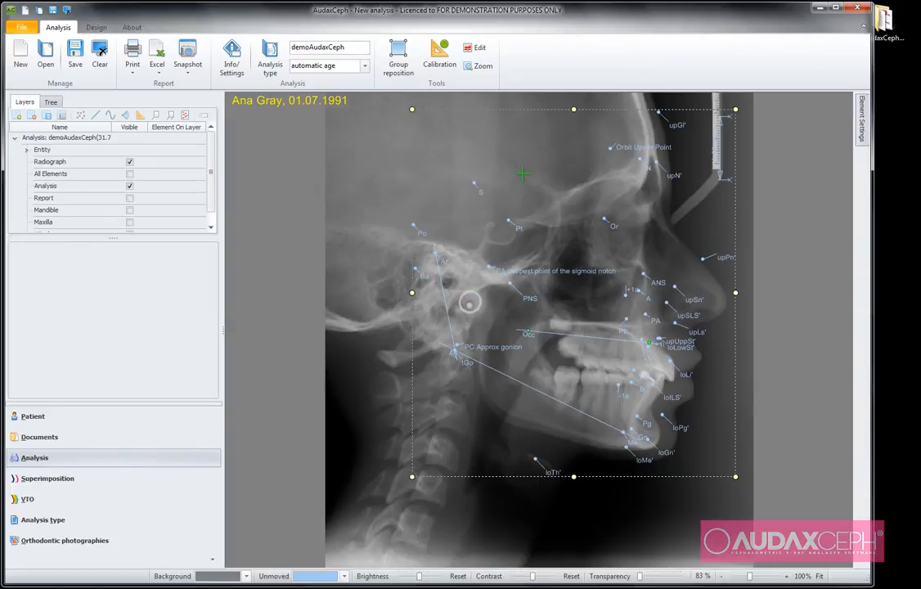
- Move the landmark template onto the skull and resize it to 678 x 700
{"action": "left_click_drag", "start_coordinate": [522, 173], "coordinate": [550, 223]}
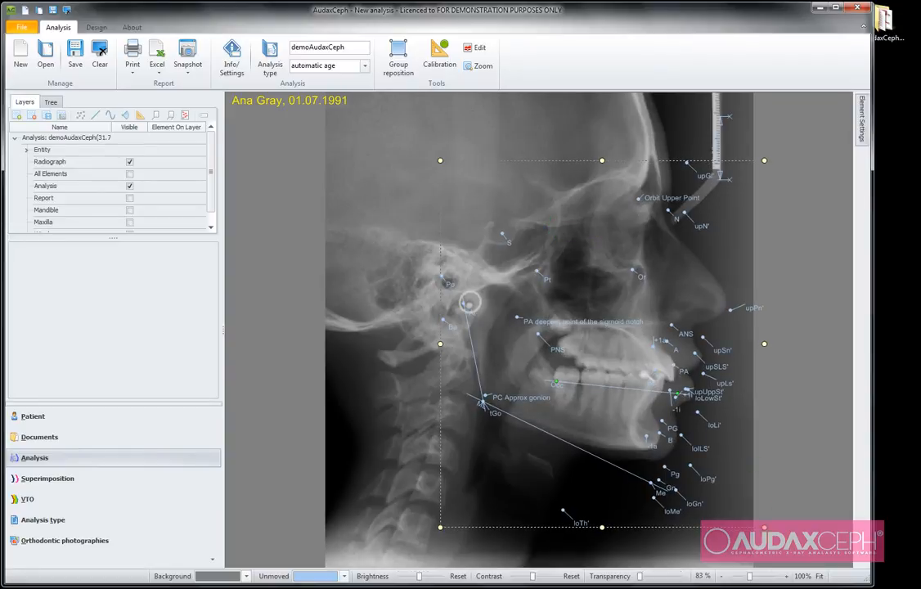
{"action": "left_click_drag", "start_coordinate": [764, 527], "coordinate": [762, 493]}
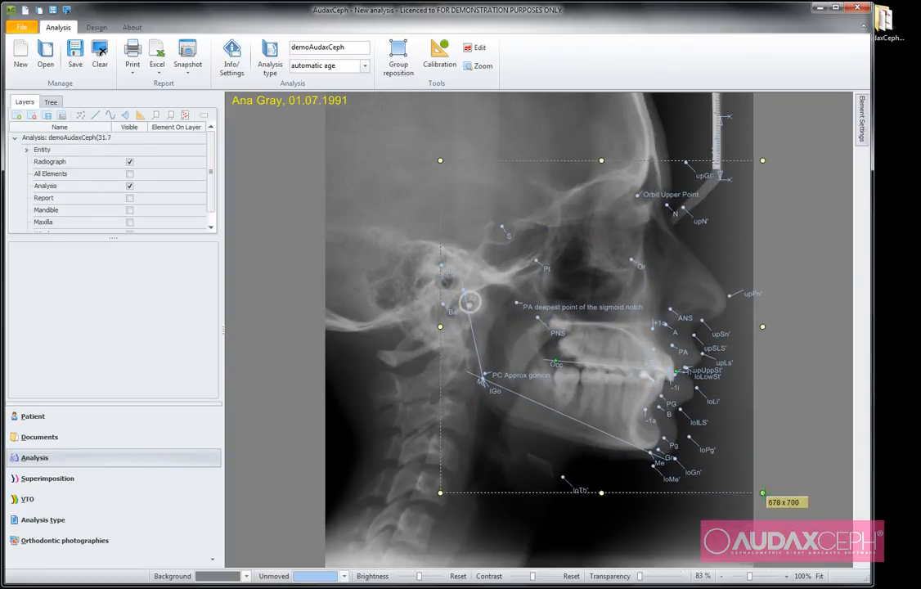
{"action": "left_click", "coordinate": [775, 489]}
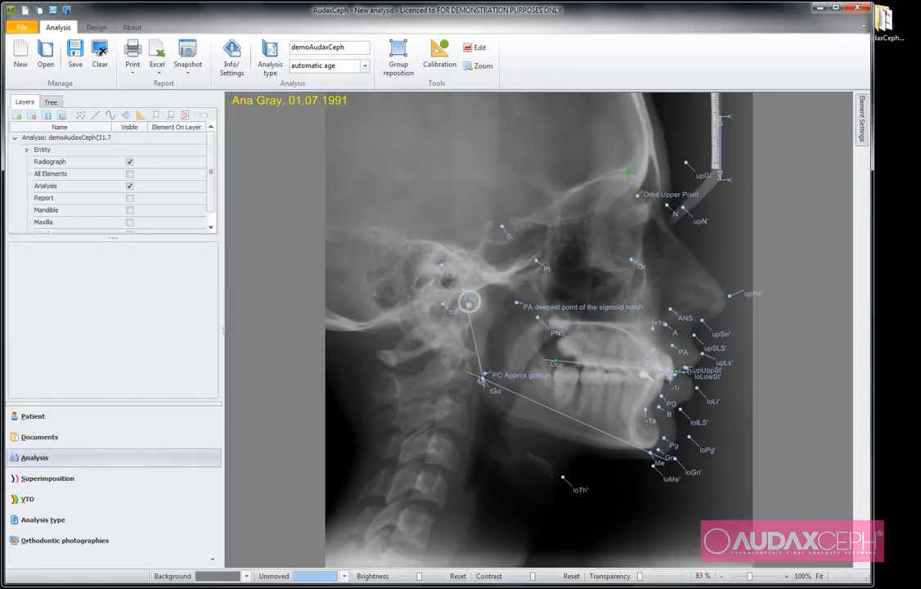
- Place the upGl', N, Or, Pt, S and Ar landmarks on the cranial anatomy
{"action": "left_click_drag", "start_coordinate": [701, 175], "coordinate": [682, 157]}
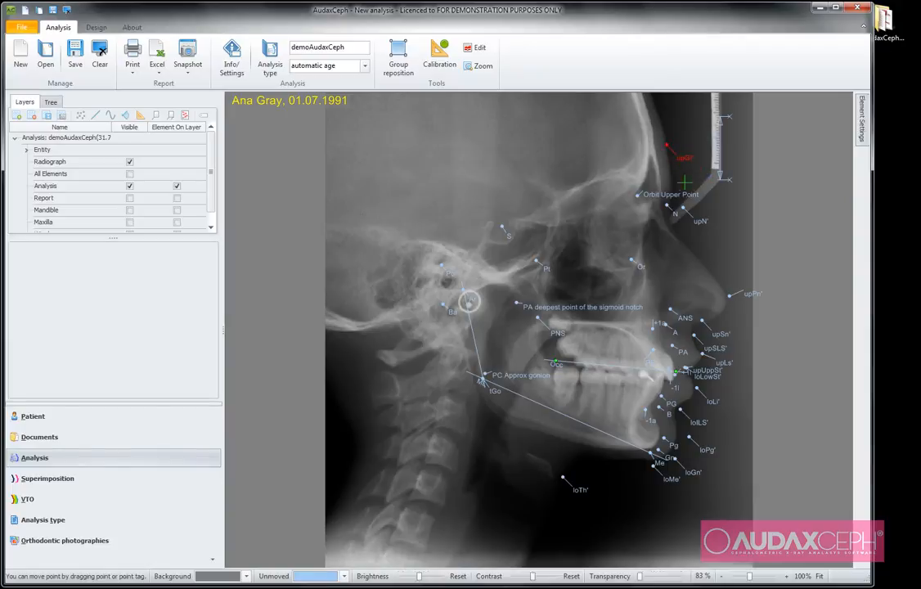
{"action": "mouse_move", "coordinate": [678, 215]}
{"action": "left_mouse_down"}
{"action": "mouse_move", "coordinate": [673, 203]}
{"action": "mouse_move", "coordinate": [693, 220]}
{"action": "mouse_move", "coordinate": [641, 193]}
{"action": "left_mouse_up"}
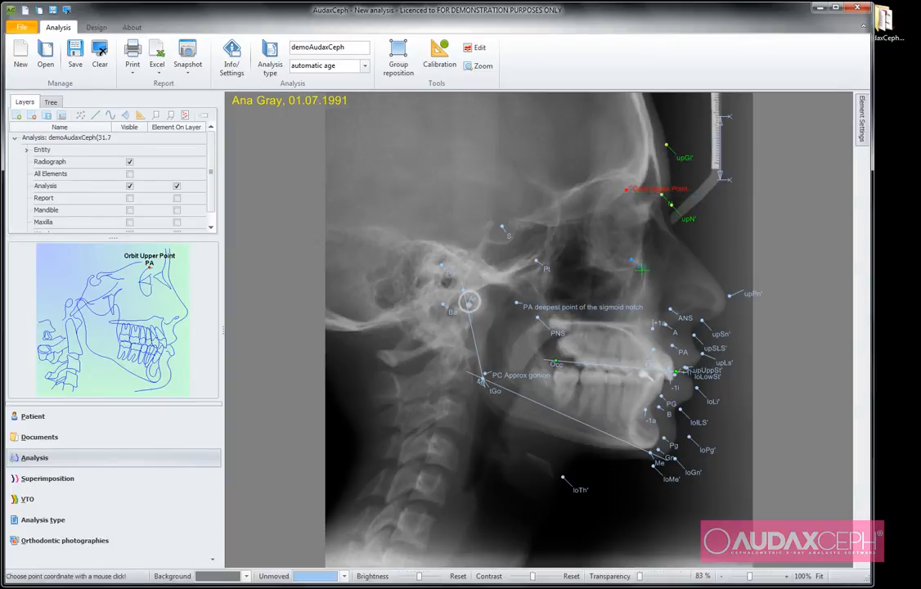
{"action": "left_click_drag", "start_coordinate": [642, 271], "coordinate": [637, 278]}
{"action": "left_click_drag", "start_coordinate": [547, 268], "coordinate": [553, 279]}
{"action": "left_click_drag", "start_coordinate": [511, 238], "coordinate": [510, 245]}
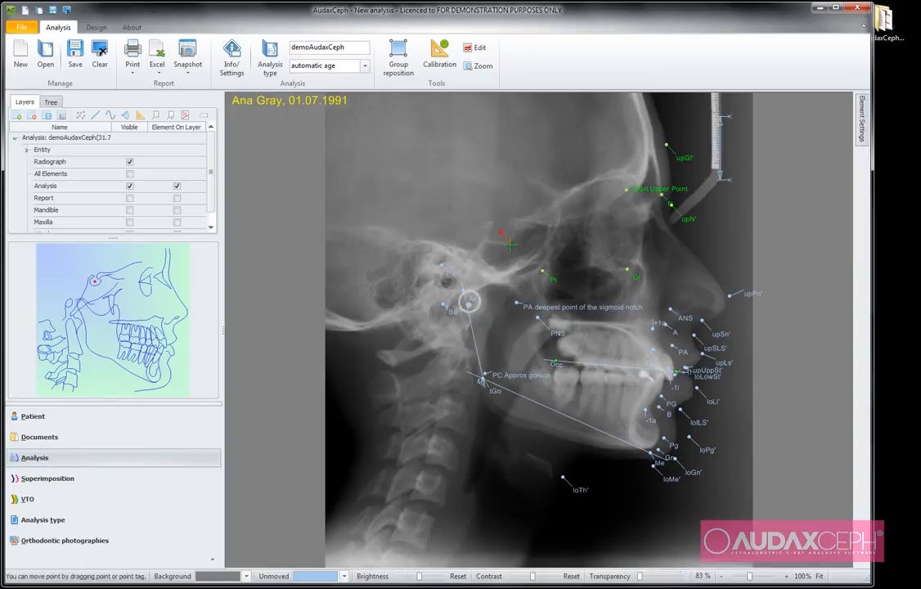
{"action": "left_click_drag", "start_coordinate": [472, 301], "coordinate": [460, 287]}
- Fit PA, PNS, the incisor points (+1a, +1i, -1i, -1a), B and Me onto jaws and chin
{"action": "scroll", "coordinate": [530, 347], "scroll_direction": "up", "scroll_amount": 3}
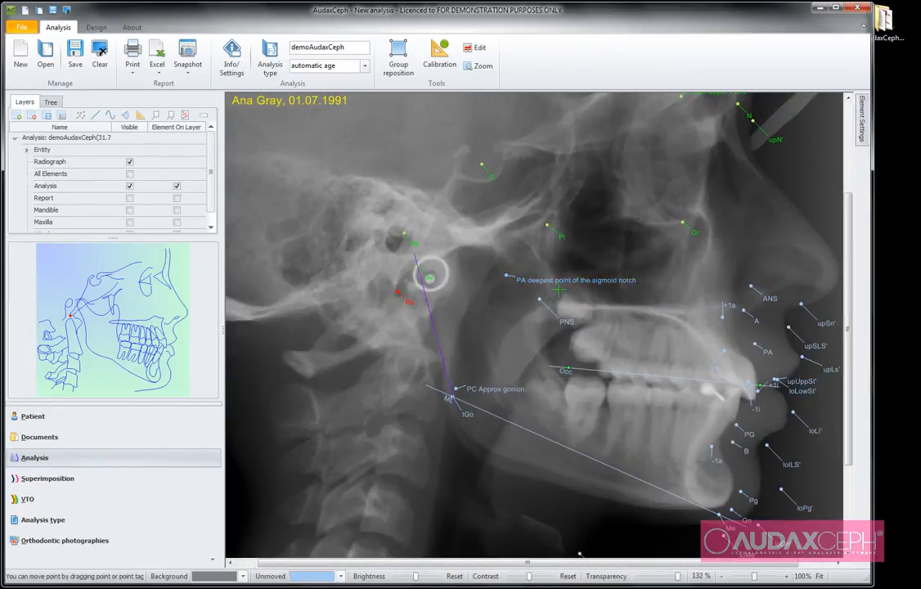
{"action": "left_click_drag", "start_coordinate": [561, 282], "coordinate": [545, 284]}
{"action": "left_click_drag", "start_coordinate": [568, 322], "coordinate": [580, 323]}
{"action": "left_click_drag", "start_coordinate": [731, 306], "coordinate": [715, 305]}
{"action": "left_click_drag", "start_coordinate": [773, 386], "coordinate": [746, 418]}
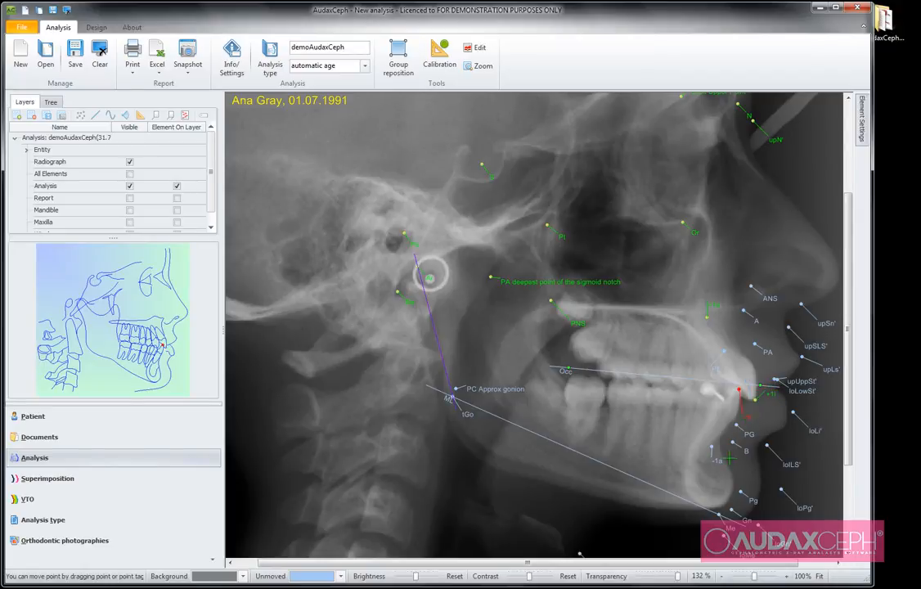
{"action": "left_click_drag", "start_coordinate": [721, 464], "coordinate": [702, 480]}
{"action": "mouse_move", "coordinate": [746, 451]}
{"action": "left_mouse_down"}
{"action": "mouse_move", "coordinate": [734, 453]}
{"action": "mouse_move", "coordinate": [744, 432]}
{"action": "left_mouse_up"}
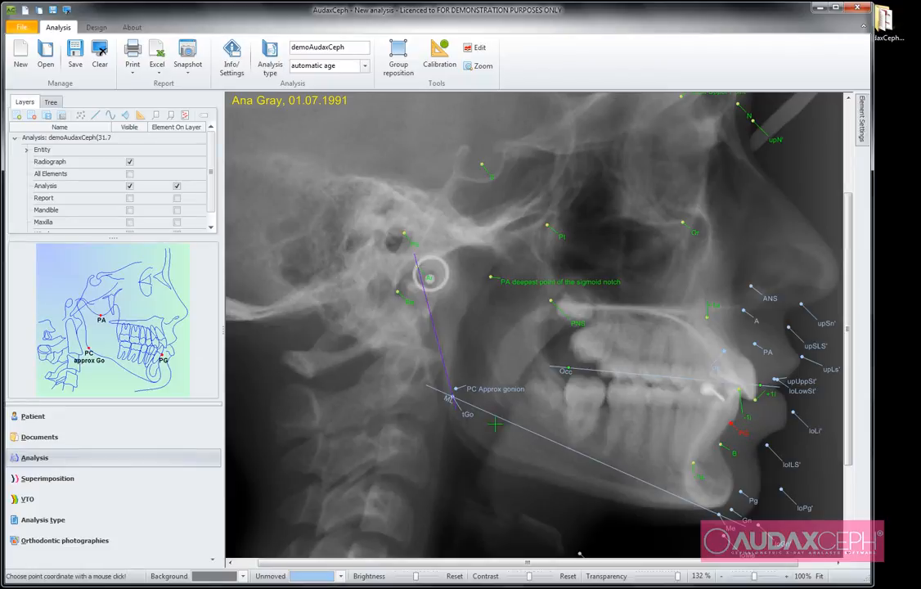
{"action": "left_click_drag", "start_coordinate": [720, 524], "coordinate": [722, 521]}
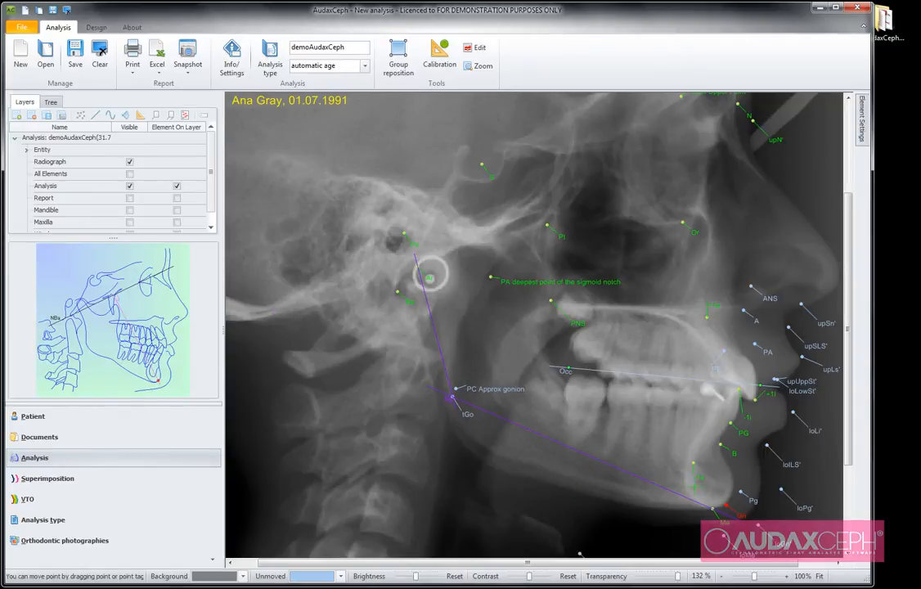
- Confirm Gn and refit loPg', loILS', loLi', loLowSt', ANS and A onto the profile
{"action": "left_click", "coordinate": [752, 499]}
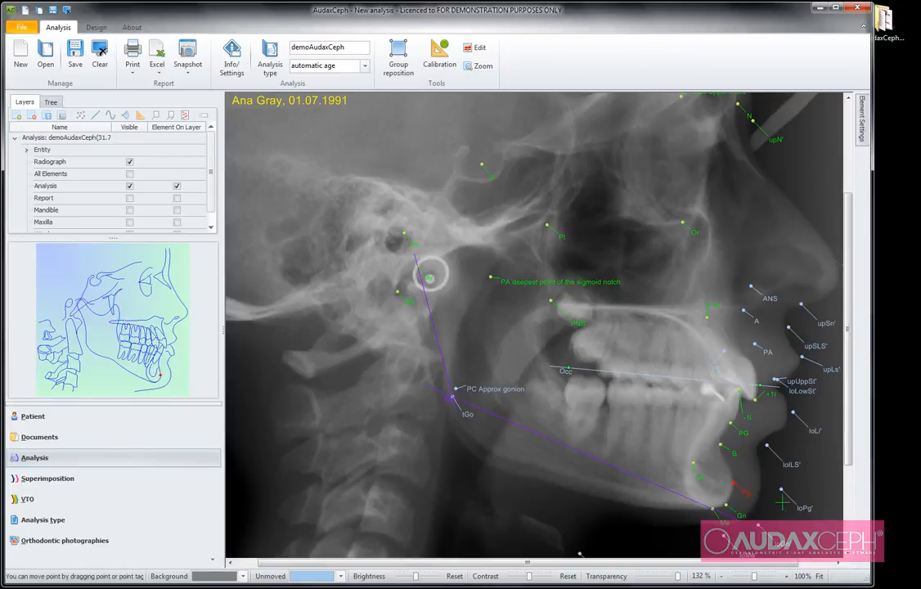
{"action": "left_click_drag", "start_coordinate": [805, 508], "coordinate": [786, 502]}
{"action": "left_click_drag", "start_coordinate": [788, 466], "coordinate": [780, 470]}
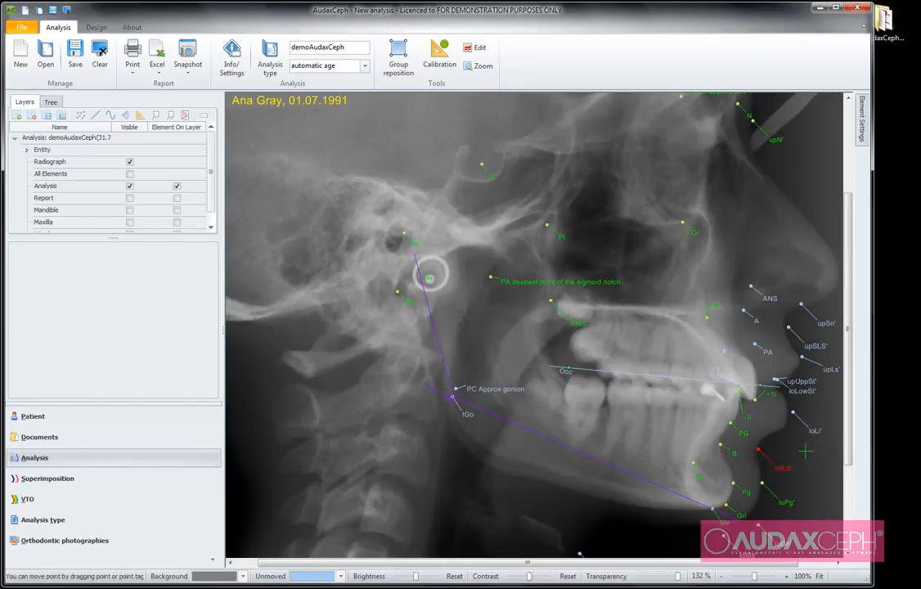
{"action": "left_click_drag", "start_coordinate": [815, 432], "coordinate": [809, 433]}
{"action": "left_click_drag", "start_coordinate": [800, 393], "coordinate": [812, 334]}
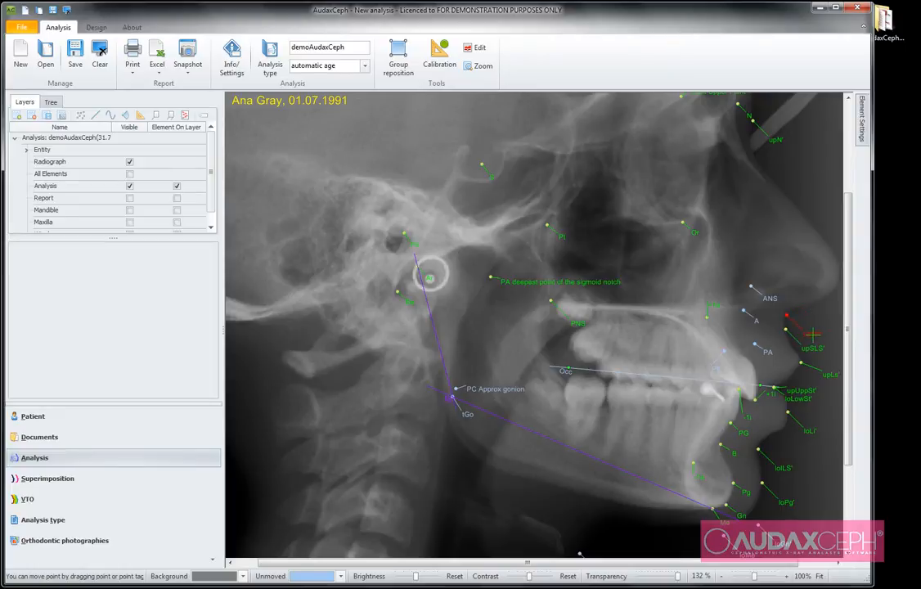
{"action": "left_click_drag", "start_coordinate": [771, 298], "coordinate": [718, 367]}
- Refit PA, the nose point, loMe', loGn', tGo and loTh', and tilt the occlusal plane line
{"action": "left_click", "coordinate": [765, 357]}
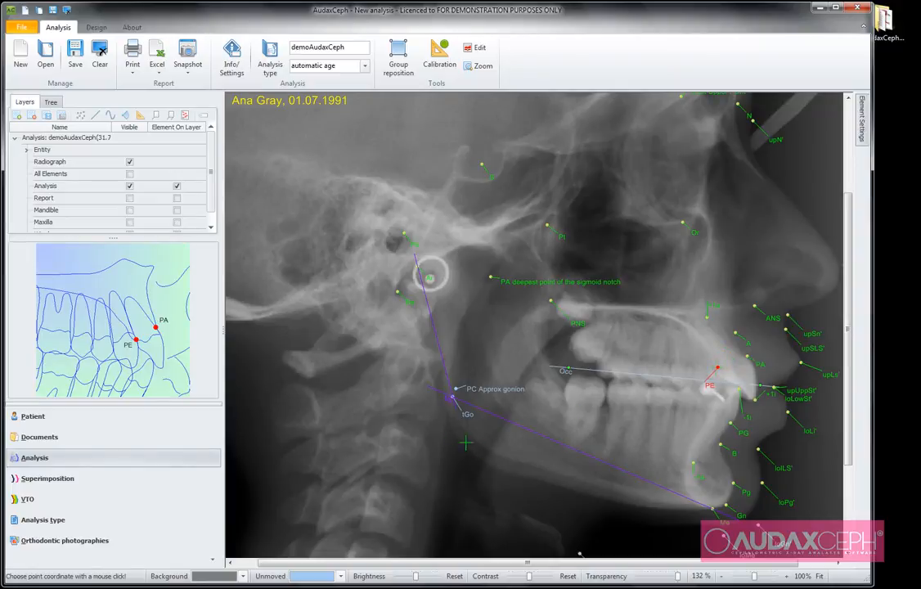
{"action": "left_click_drag", "start_coordinate": [807, 530], "coordinate": [774, 467]}
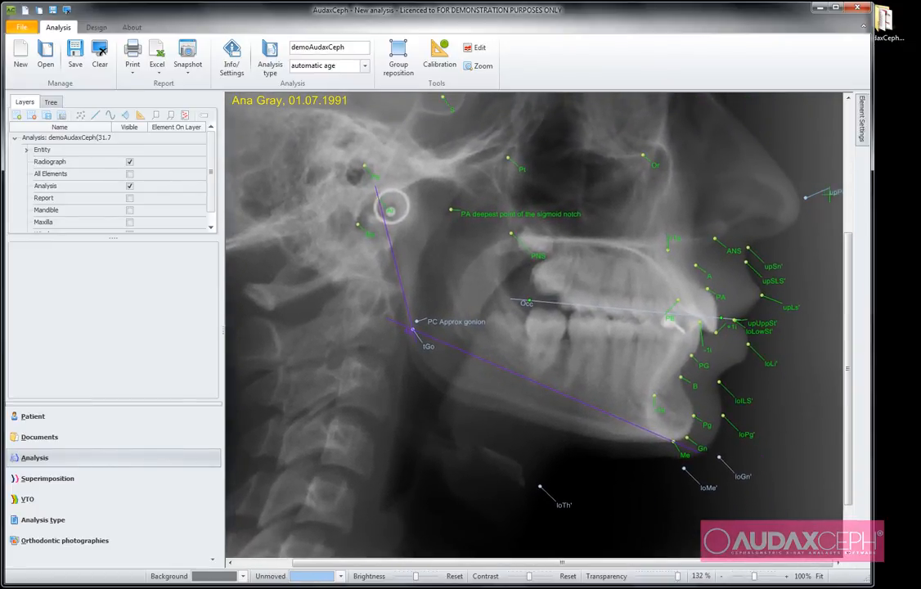
{"action": "left_click", "coordinate": [828, 196]}
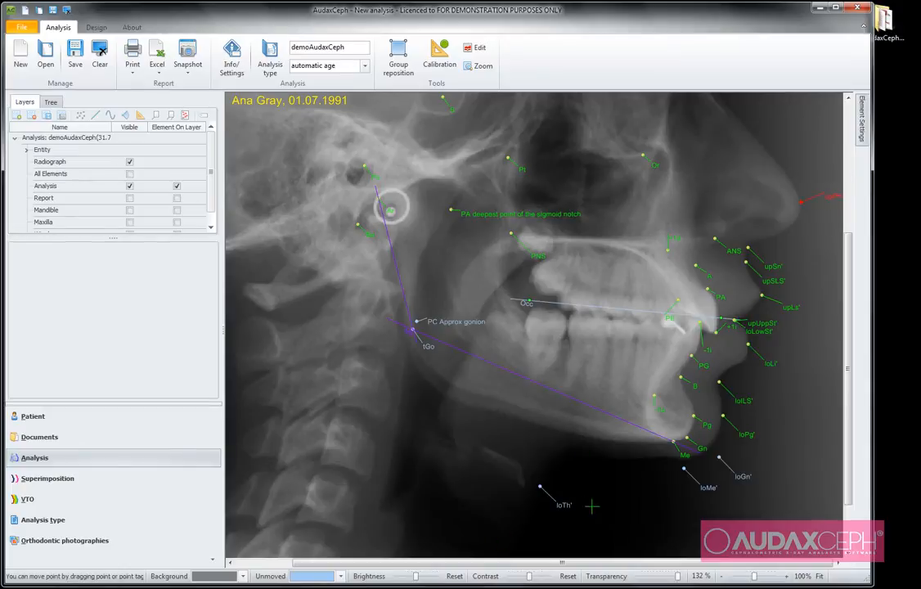
{"action": "left_click_drag", "start_coordinate": [702, 490], "coordinate": [729, 469]}
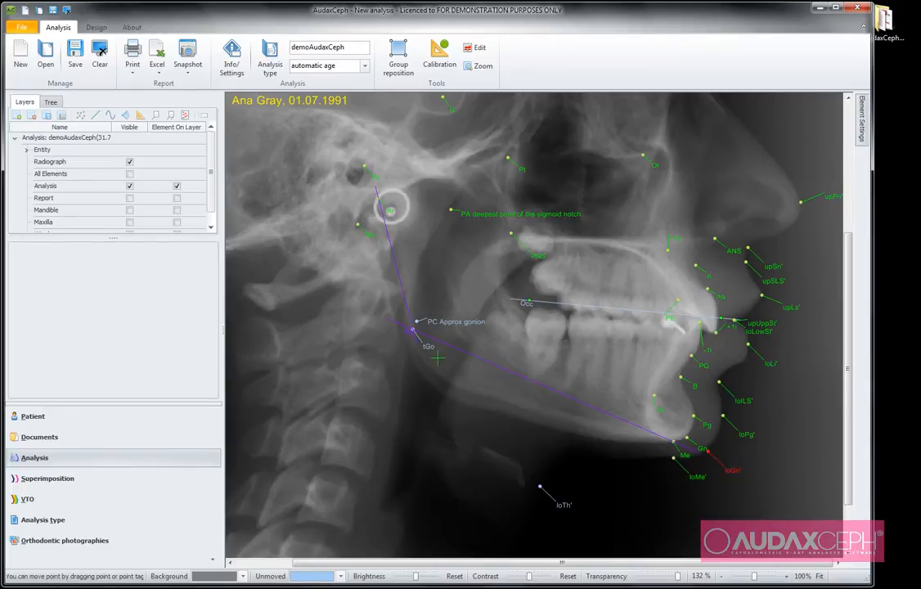
{"action": "left_click_drag", "start_coordinate": [429, 347], "coordinate": [419, 384]}
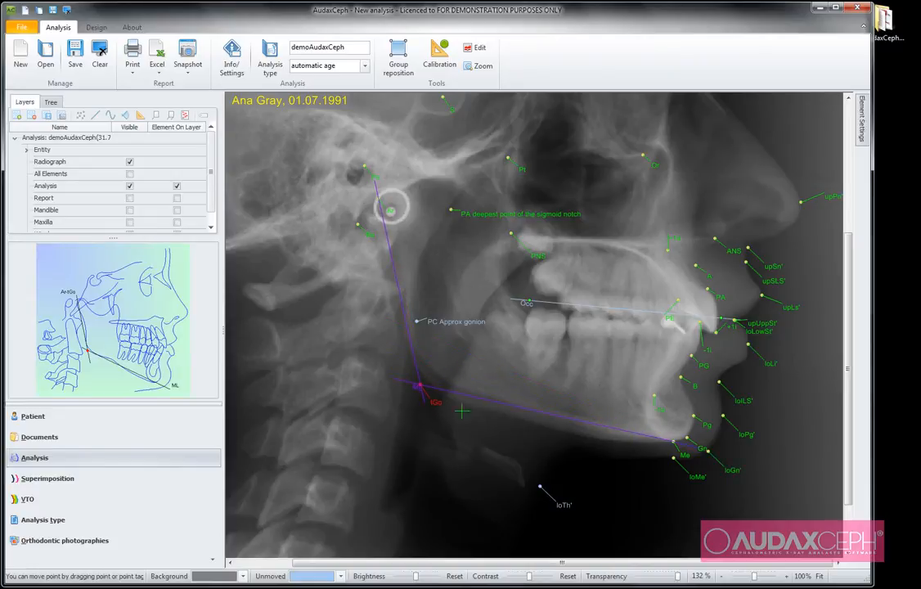
{"action": "left_click_drag", "start_coordinate": [565, 505], "coordinate": [624, 484]}
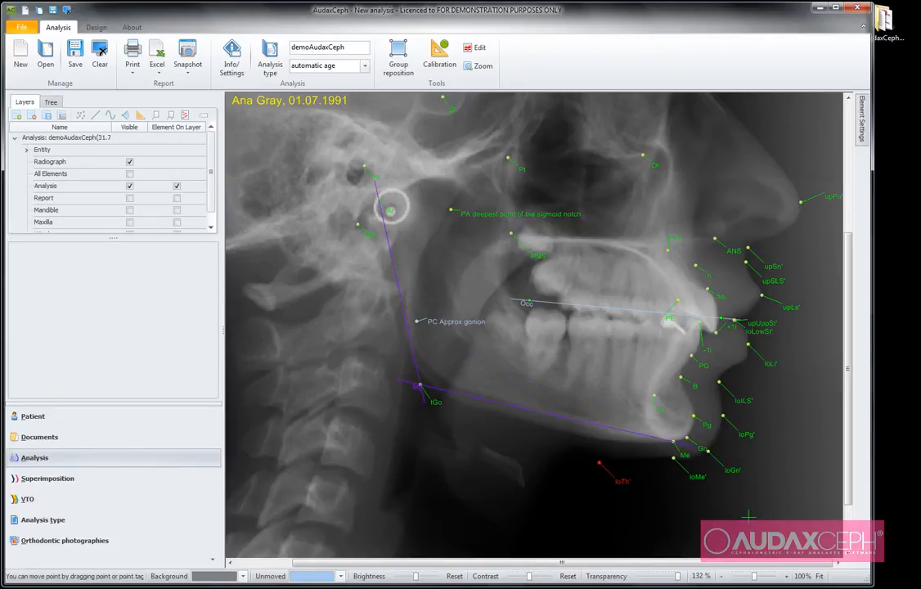
{"action": "scroll", "coordinate": [750, 517], "scroll_direction": "down", "scroll_amount": 3}
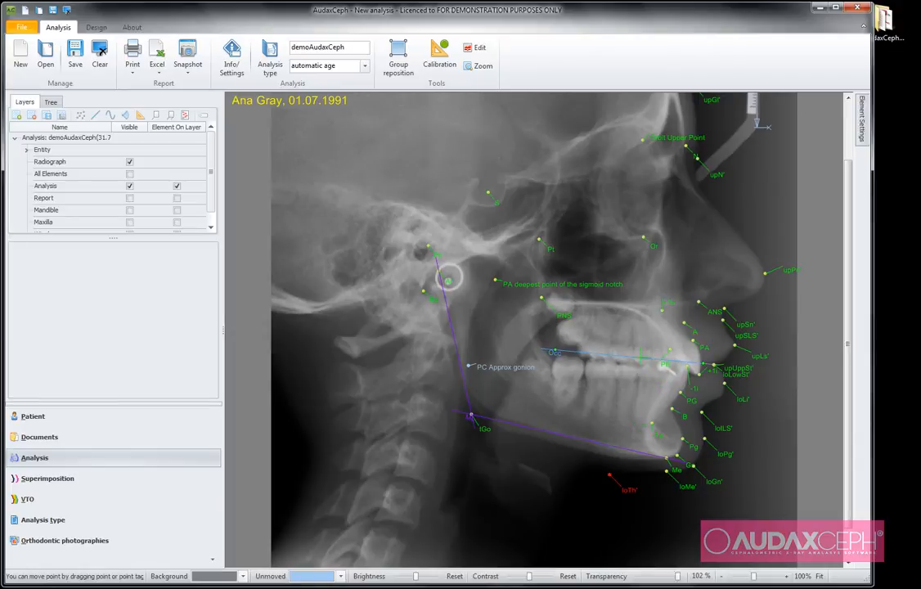
{"action": "left_click_drag", "start_coordinate": [638, 358], "coordinate": [630, 364]}
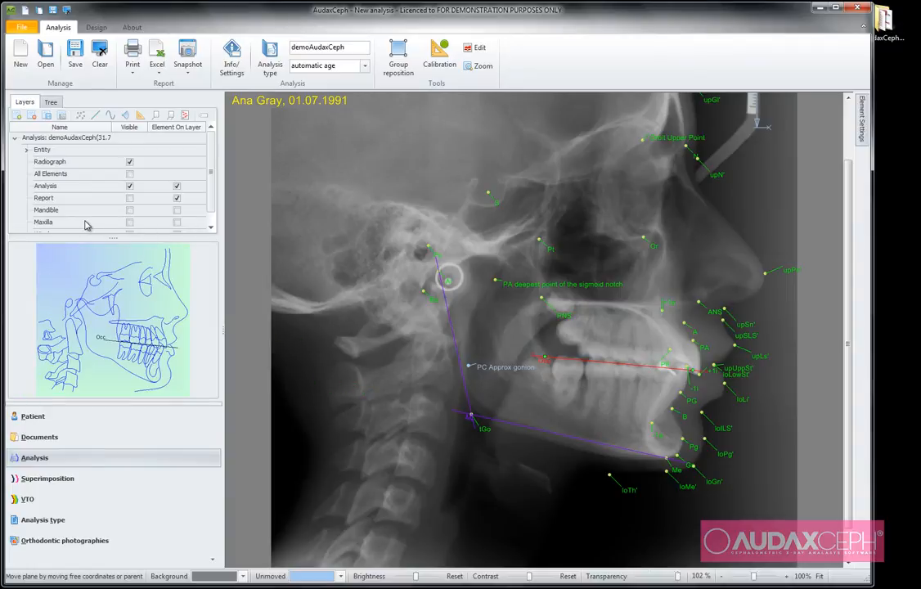
- Show the Report layer, lower PC gonion, reshape the palate curve and lower Orbit Upper Point
{"action": "left_click", "coordinate": [130, 199]}
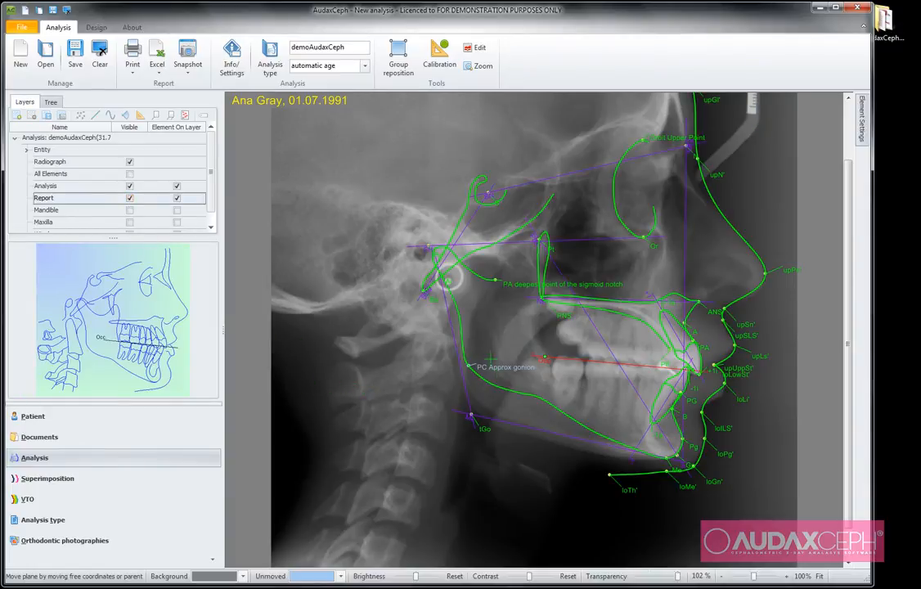
{"action": "left_click_drag", "start_coordinate": [497, 368], "coordinate": [500, 409]}
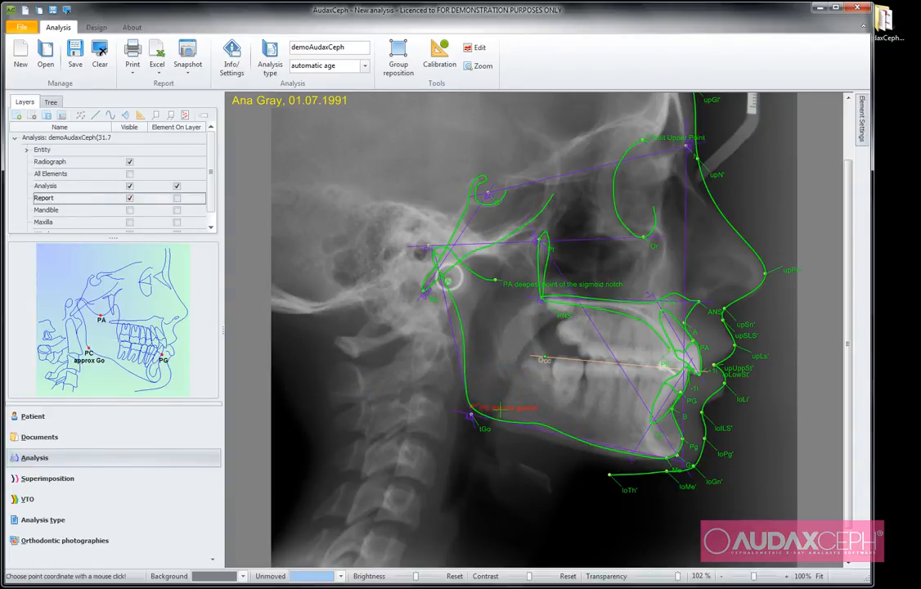
{"action": "left_click", "coordinate": [672, 350]}
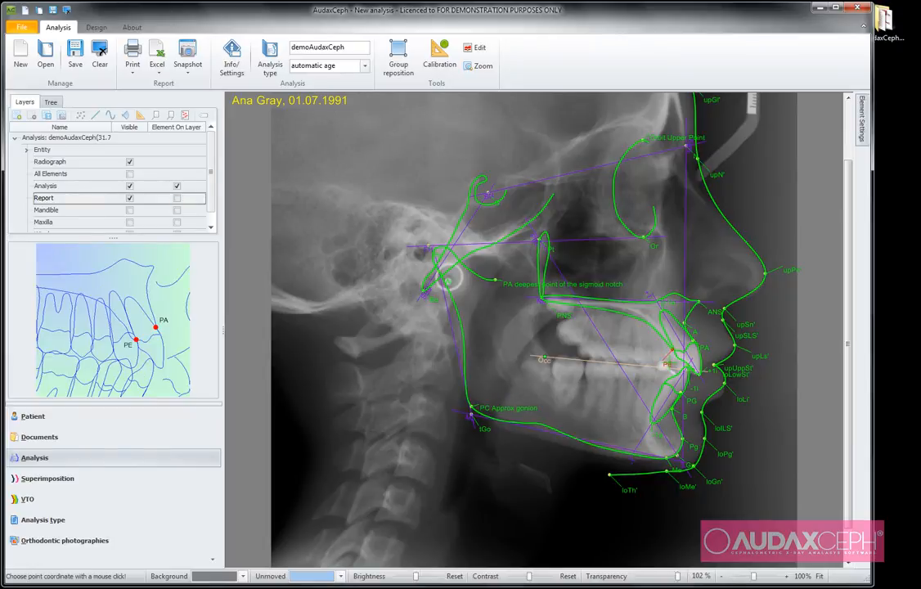
{"action": "left_click", "coordinate": [641, 319]}
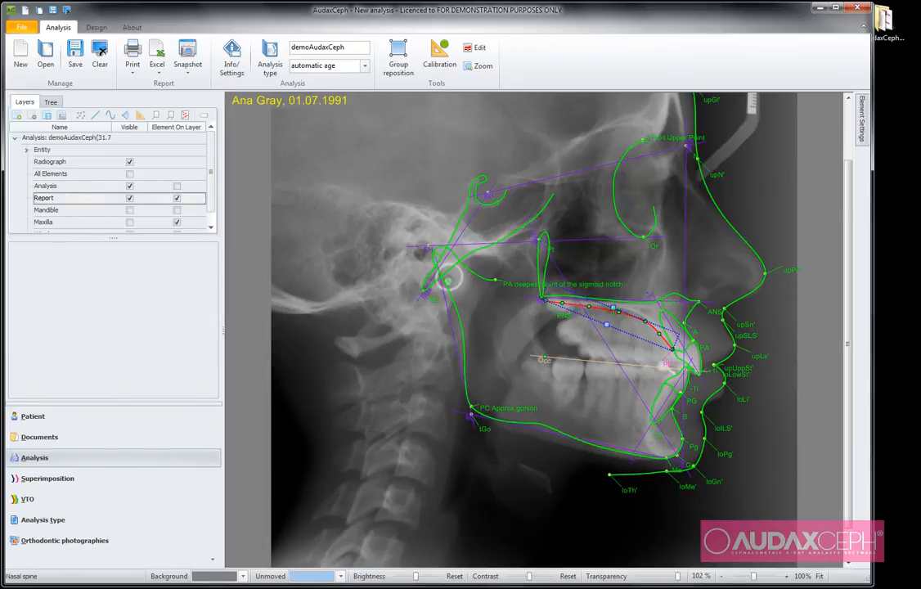
{"action": "mouse_move", "coordinate": [613, 309]}
{"action": "left_mouse_down"}
{"action": "mouse_move", "coordinate": [617, 299]}
{"action": "mouse_move", "coordinate": [614, 307]}
{"action": "left_mouse_up"}
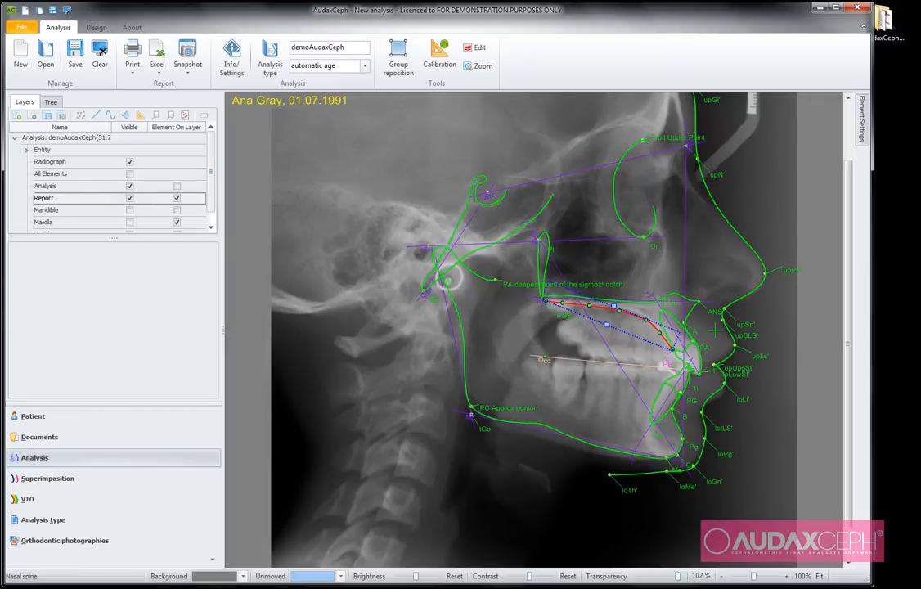
{"action": "left_click_drag", "start_coordinate": [655, 139], "coordinate": [653, 145]}
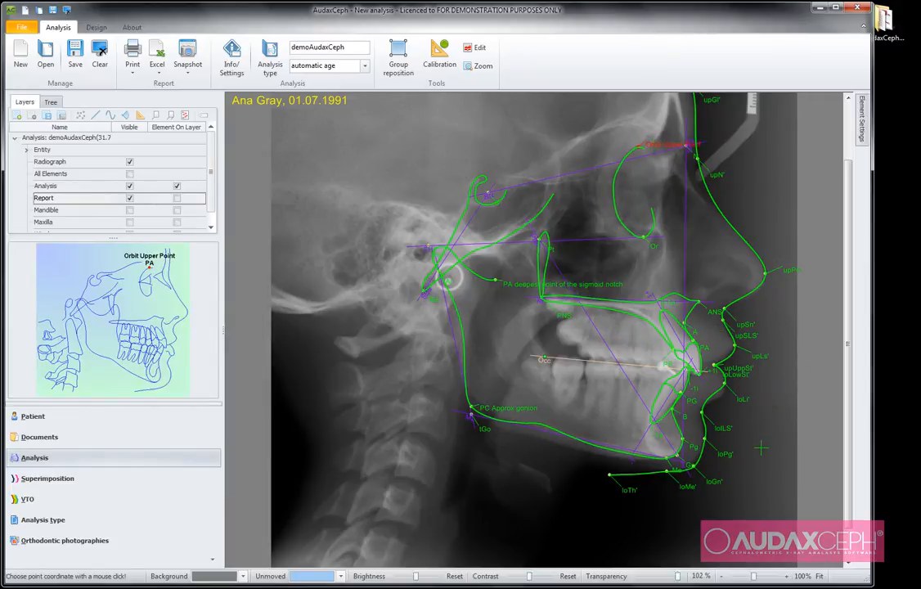
- Reposition the soft-tissue profile point just below the lower lip
{"action": "left_click", "coordinate": [788, 230]}
{"action": "scroll", "coordinate": [798, 201], "scroll_direction": "up", "scroll_amount": 5}
{"action": "scroll", "coordinate": [796, 210], "scroll_direction": "down", "scroll_amount": 1}
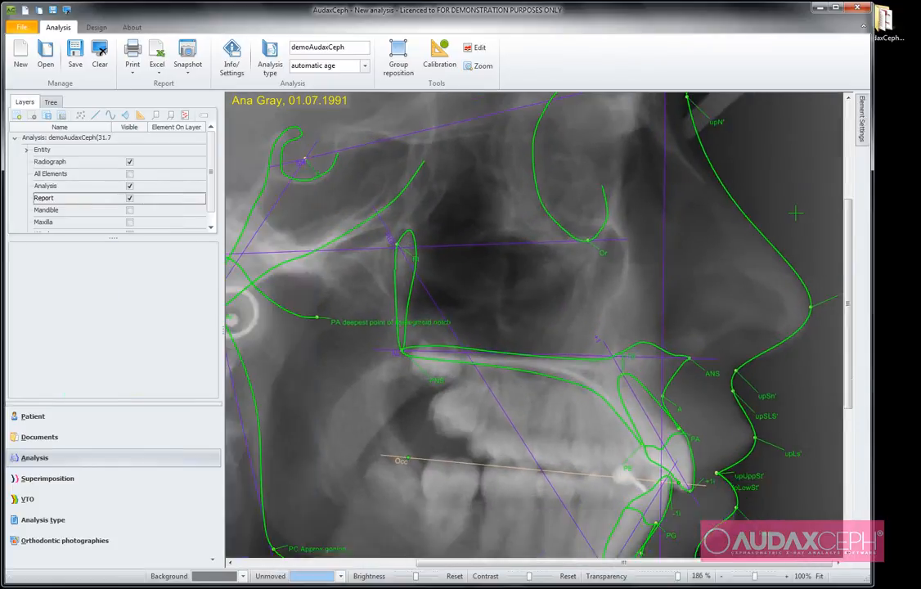
{"action": "scroll", "coordinate": [795, 213], "scroll_direction": "down", "scroll_amount": 5}
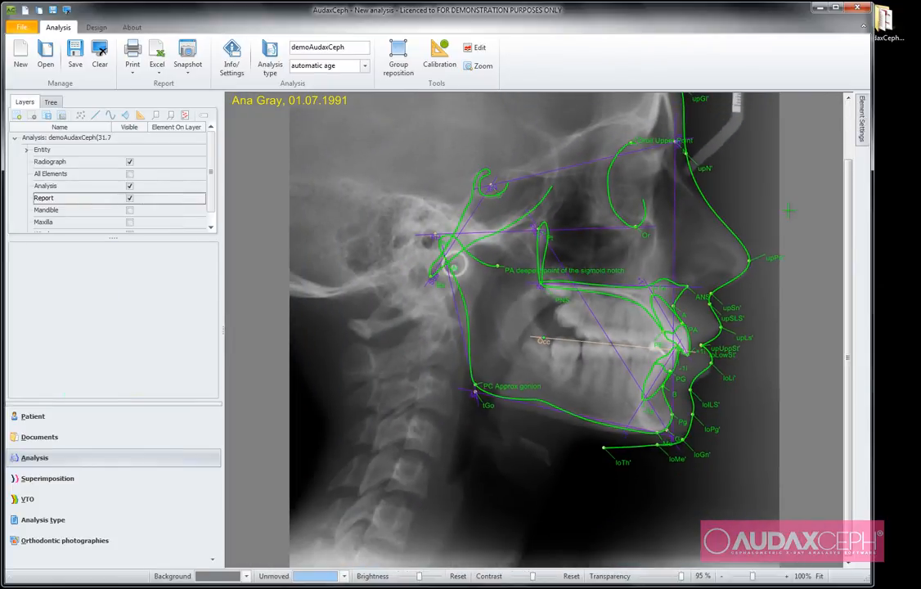
{"action": "scroll", "coordinate": [784, 217], "scroll_direction": "up", "scroll_amount": 4}
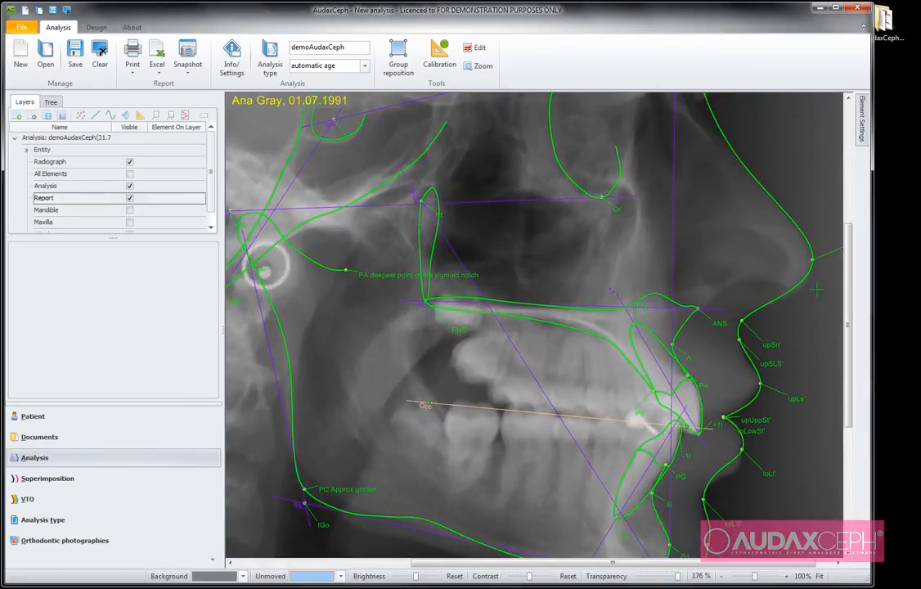
{"action": "left_click", "coordinate": [790, 296]}
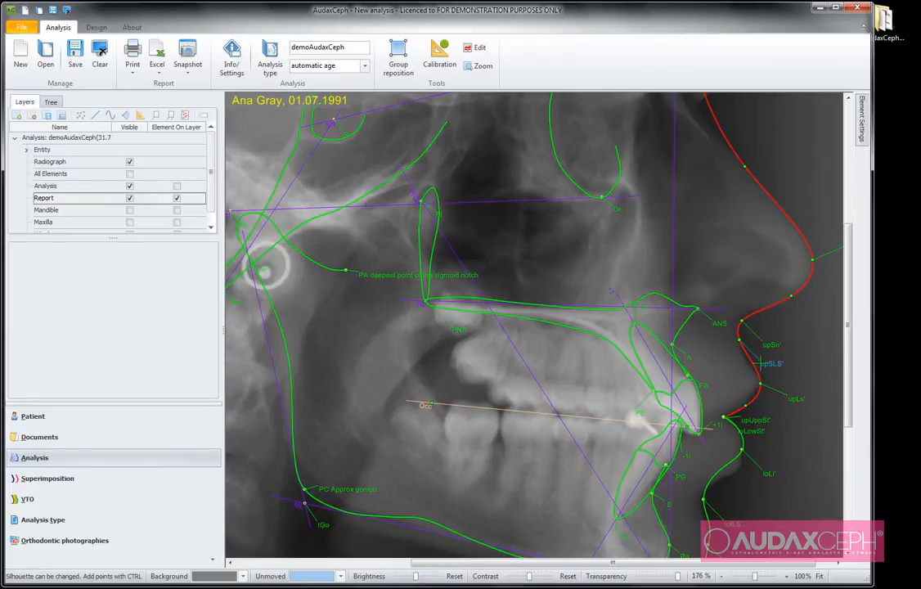
{"action": "scroll", "coordinate": [676, 374], "scroll_direction": "up", "scroll_amount": 3}
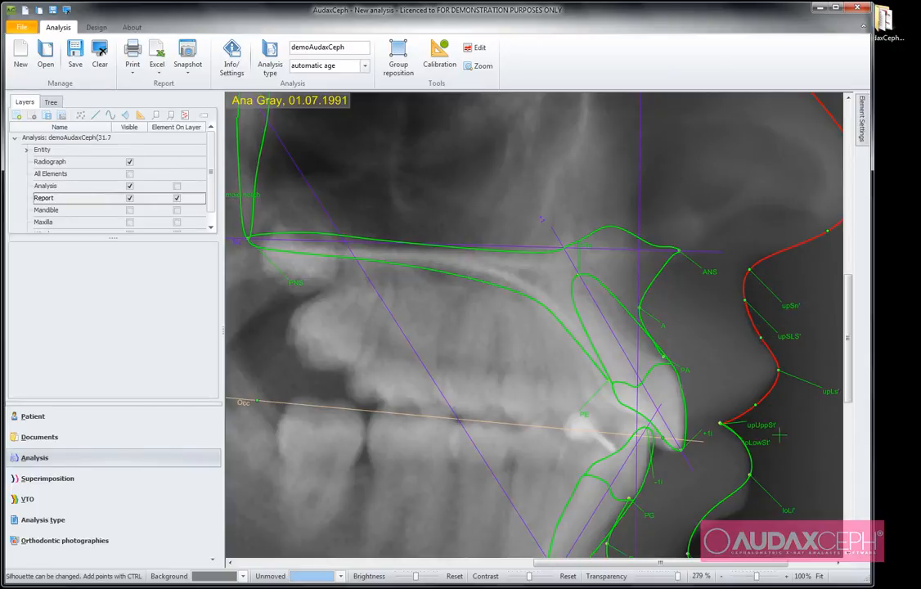
{"action": "scroll", "coordinate": [813, 489], "scroll_direction": "down", "scroll_amount": 5}
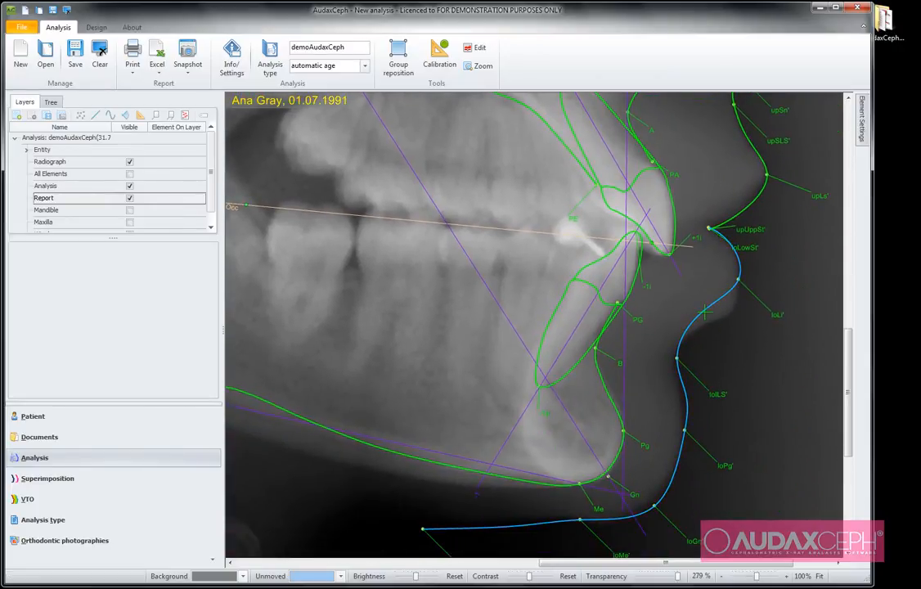
{"action": "left_click_drag", "start_coordinate": [699, 318], "coordinate": [730, 312]}
{"action": "left_click", "coordinate": [723, 304], "text": "ctrl"}
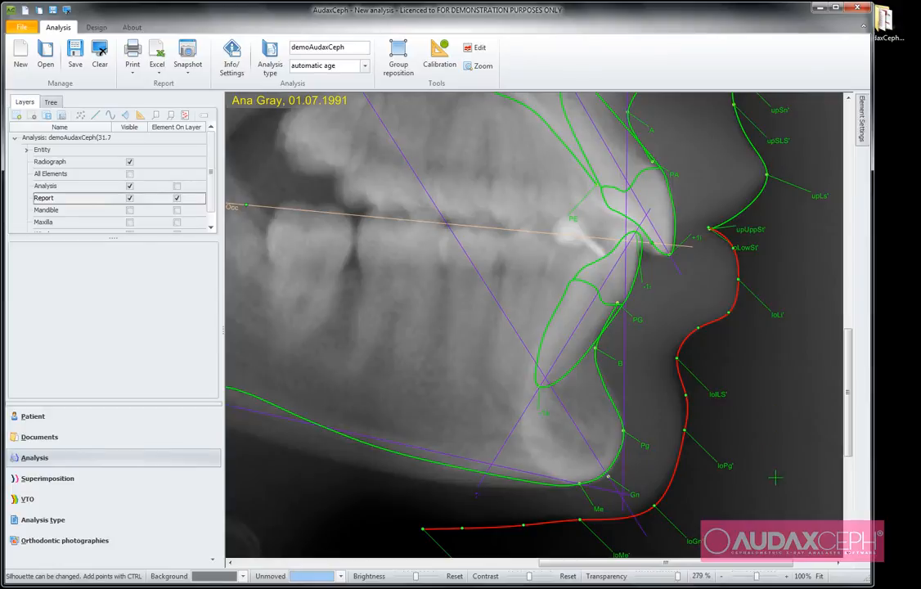
- Shift the profile section between loTh' and loMe' along the chin and throat
{"action": "left_click_drag", "start_coordinate": [776, 473], "coordinate": [785, 354]}
{"action": "left_click", "coordinate": [694, 277]}
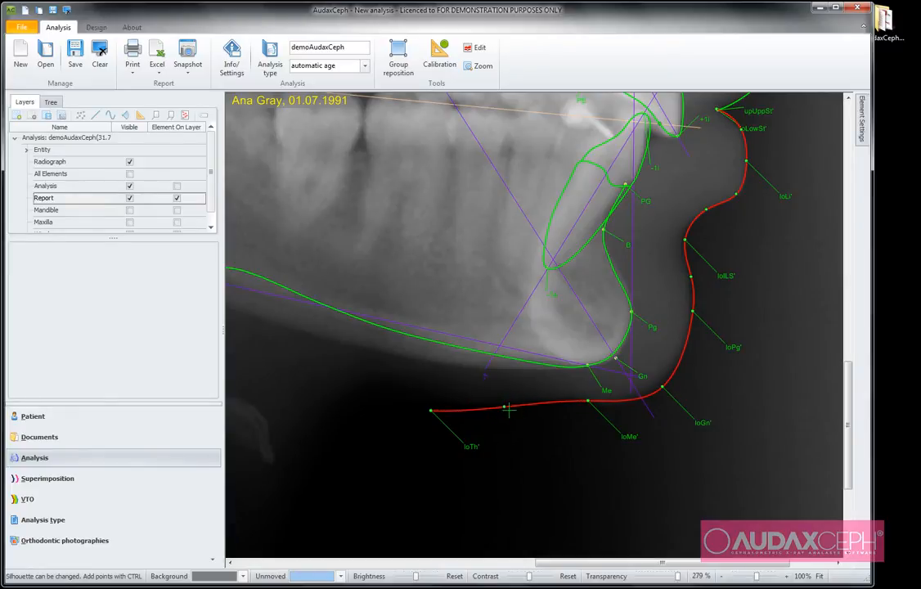
{"action": "left_click_drag", "start_coordinate": [504, 406], "coordinate": [499, 403]}
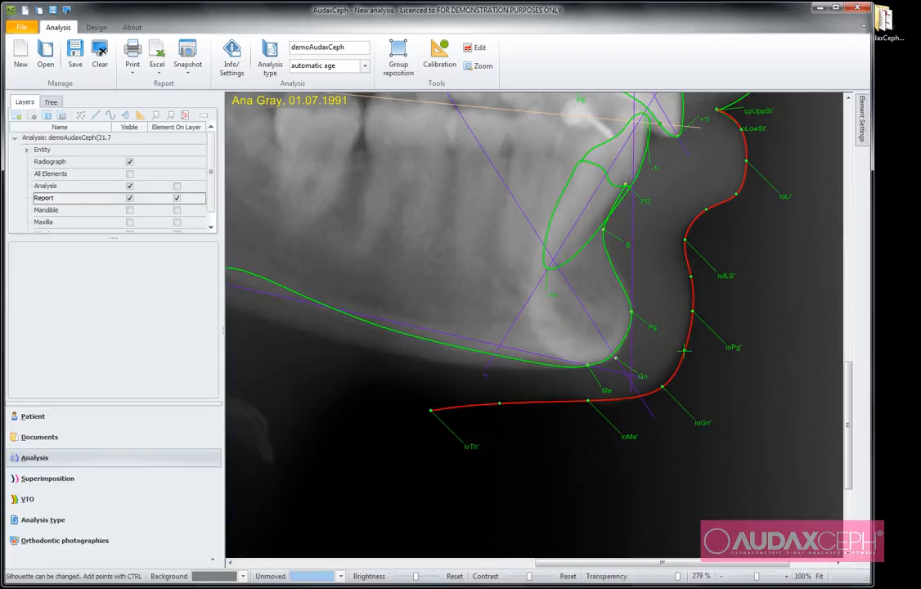
{"action": "left_click", "coordinate": [699, 423]}
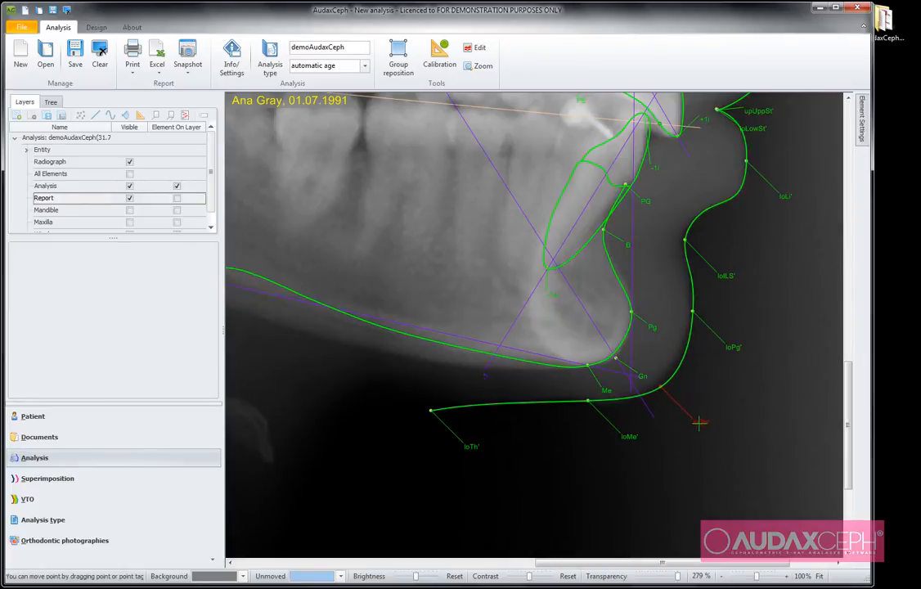
{"action": "scroll", "coordinate": [758, 465], "scroll_direction": "down", "scroll_amount": 3}
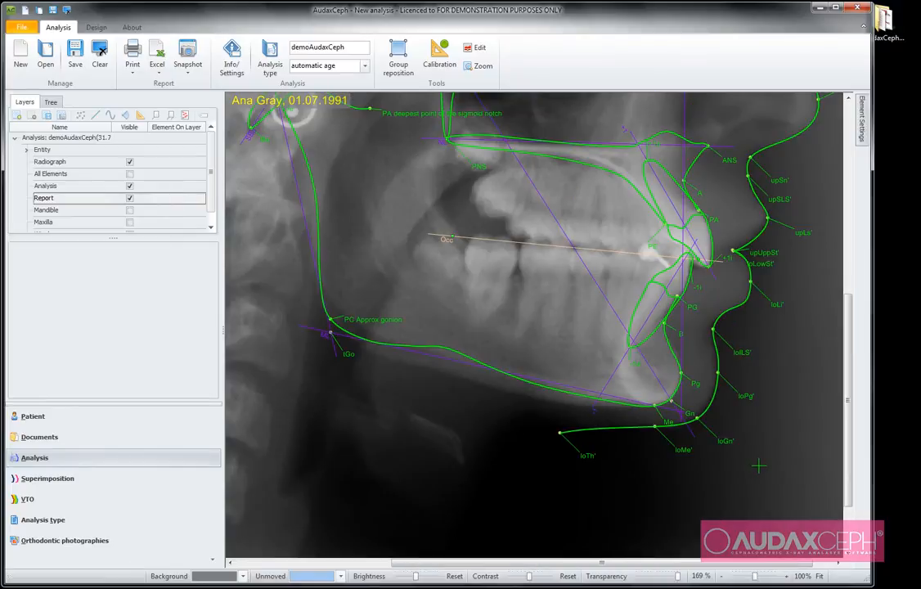
{"action": "scroll", "coordinate": [758, 465], "scroll_direction": "down", "scroll_amount": 4}
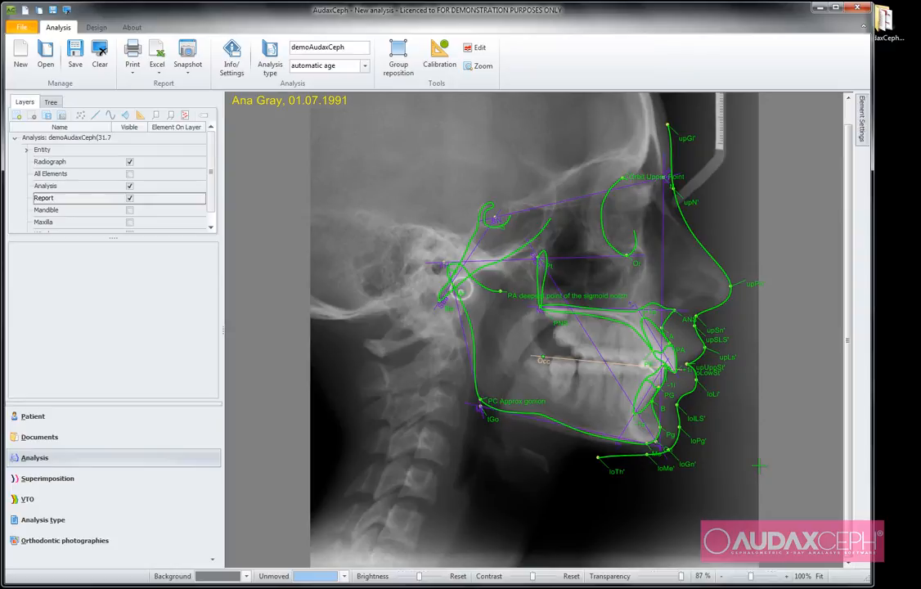
{"action": "left_click", "coordinate": [448, 53]}
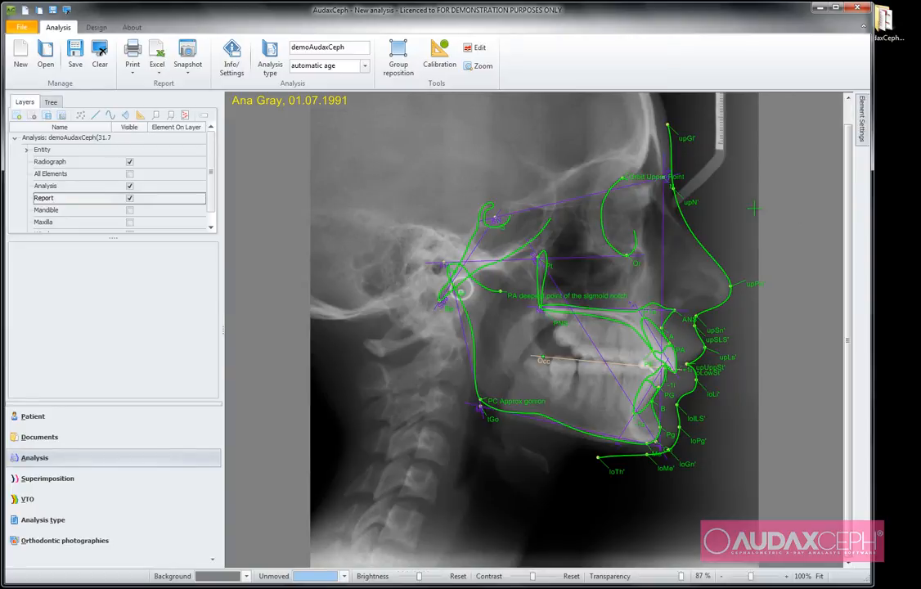
{"action": "left_click", "coordinate": [132, 51]}
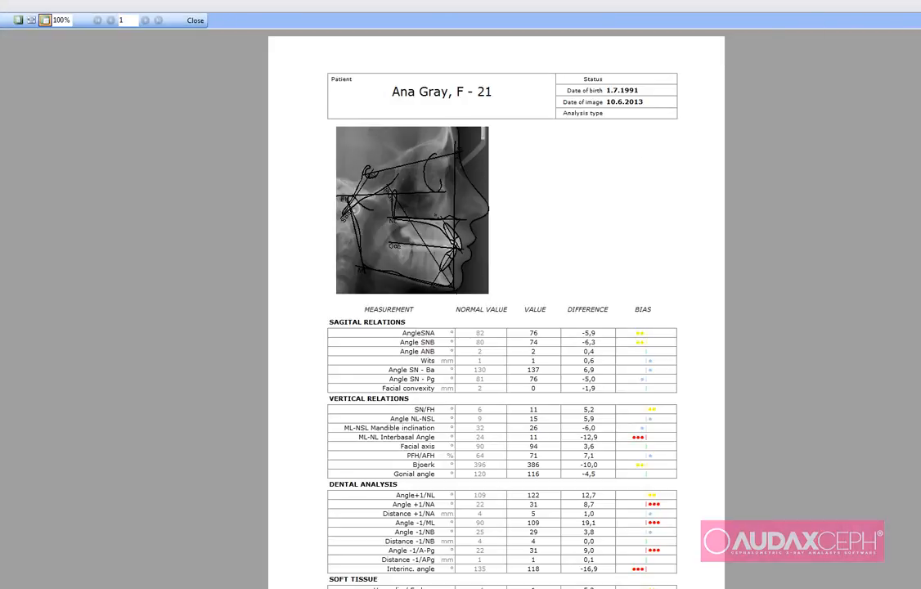
{"action": "left_click", "coordinate": [916, 4]}
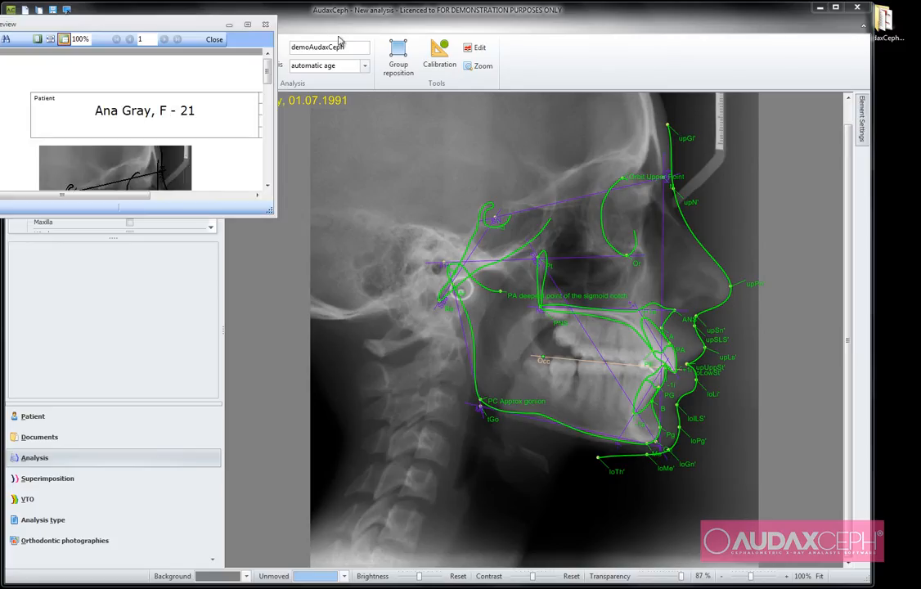
{"action": "left_click_drag", "start_coordinate": [188, 31], "coordinate": [233, 22]}
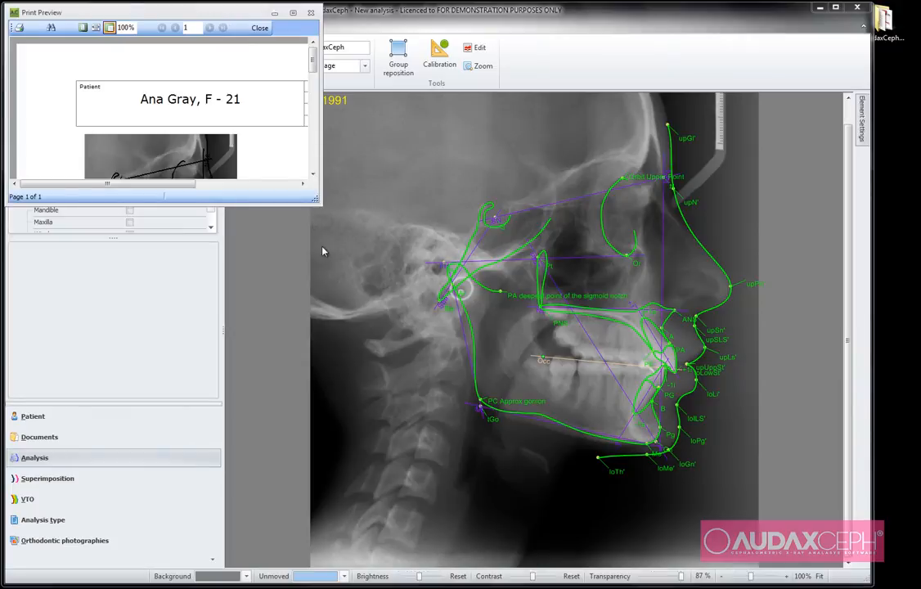
{"action": "left_click_drag", "start_coordinate": [321, 205], "coordinate": [864, 579]}
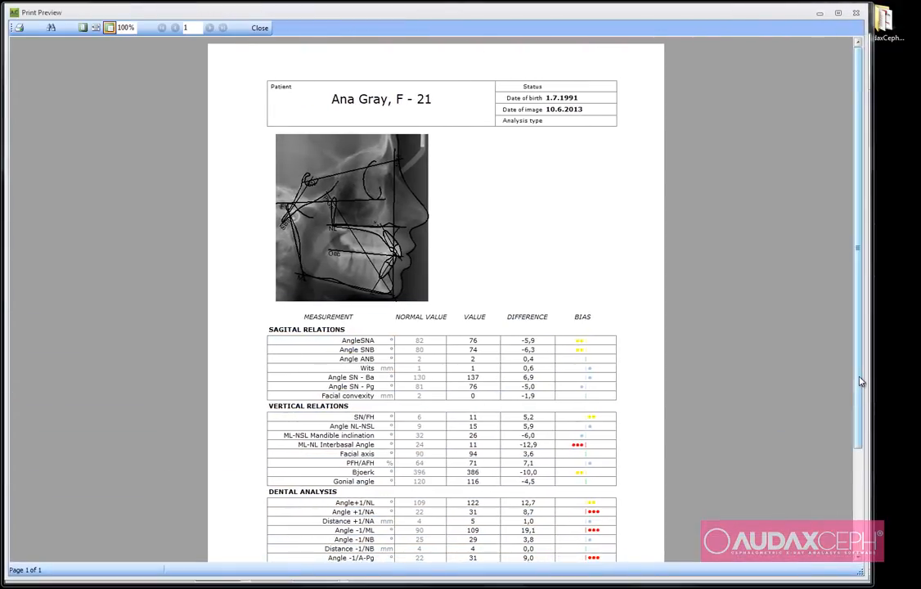
{"action": "left_click_drag", "start_coordinate": [862, 376], "coordinate": [874, 394]}
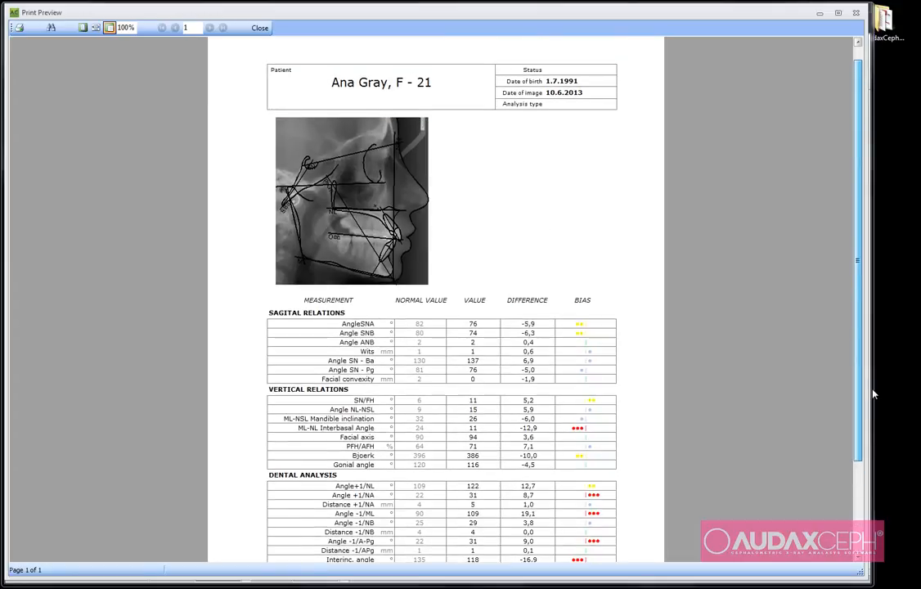
{"action": "left_click", "coordinate": [858, 14]}
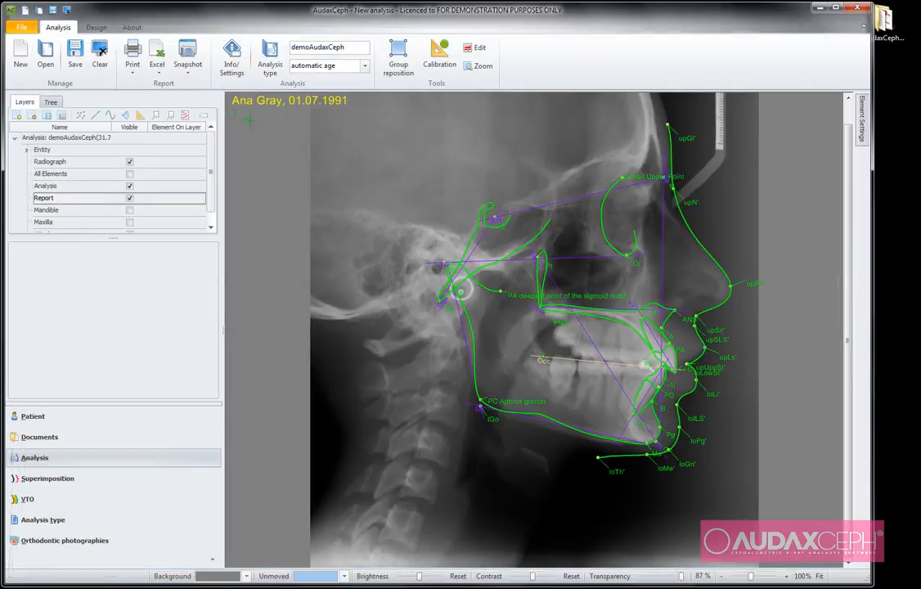
{"action": "left_click", "coordinate": [131, 69]}
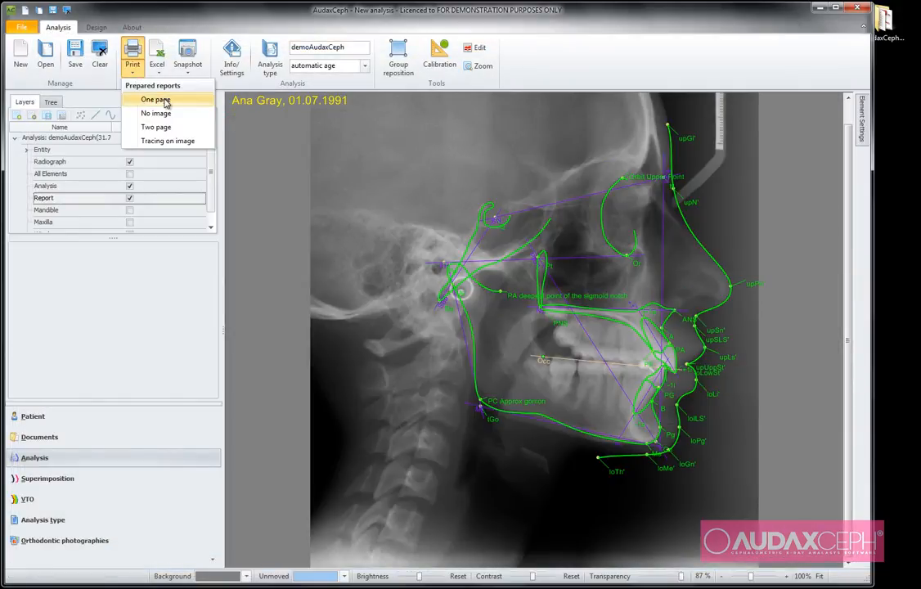
{"action": "left_click", "coordinate": [143, 96]}
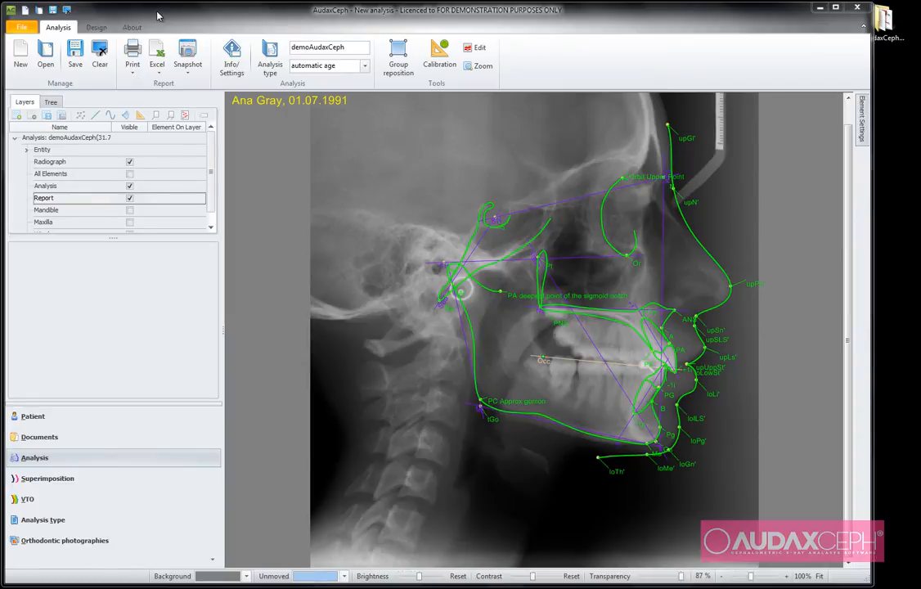
{"action": "mouse_move", "coordinate": [157, 15]}
{"action": "left_mouse_down"}
{"action": "mouse_move", "coordinate": [182, 63]}
{"action": "mouse_move", "coordinate": [166, 17]}
{"action": "left_mouse_up"}
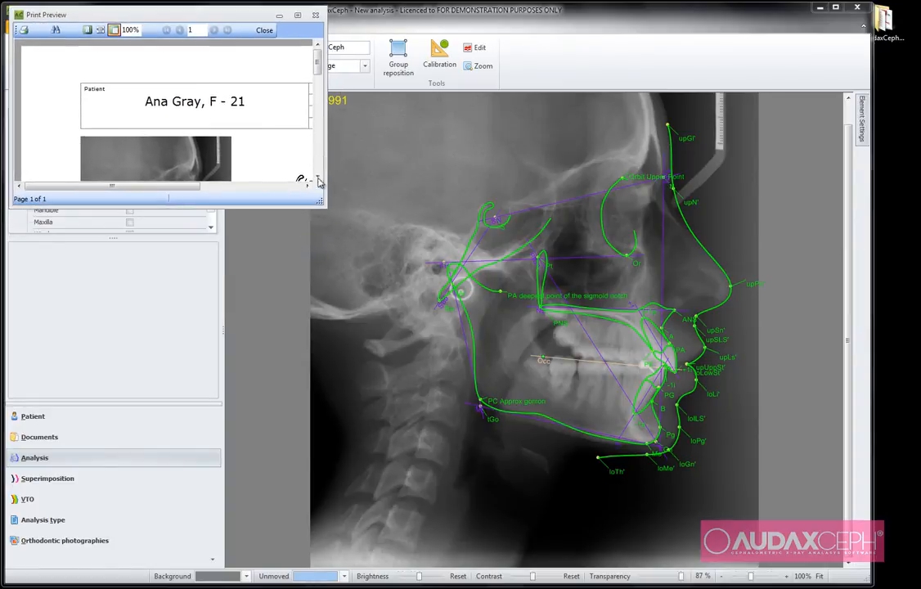
{"action": "left_click_drag", "start_coordinate": [318, 181], "coordinate": [791, 573]}
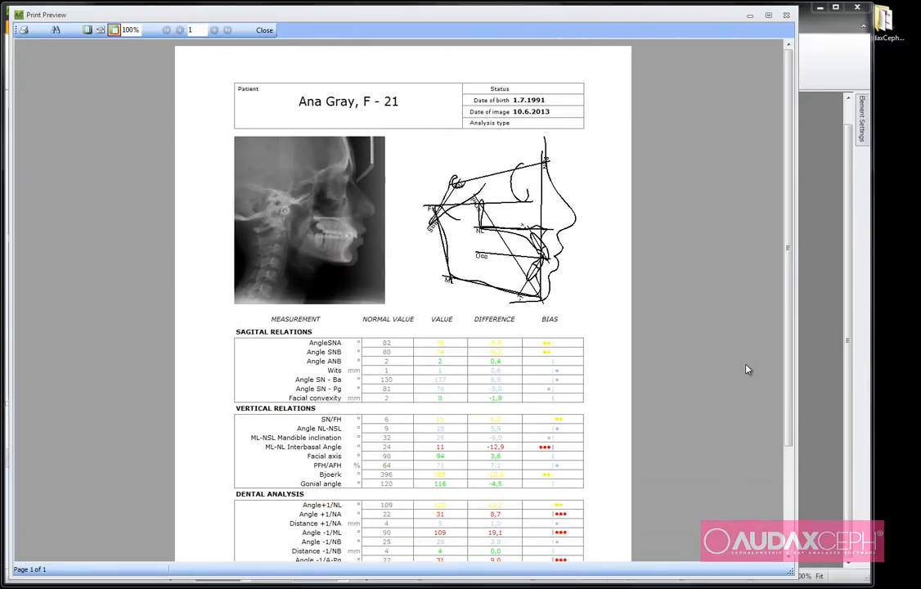
{"action": "left_click", "coordinate": [788, 16]}
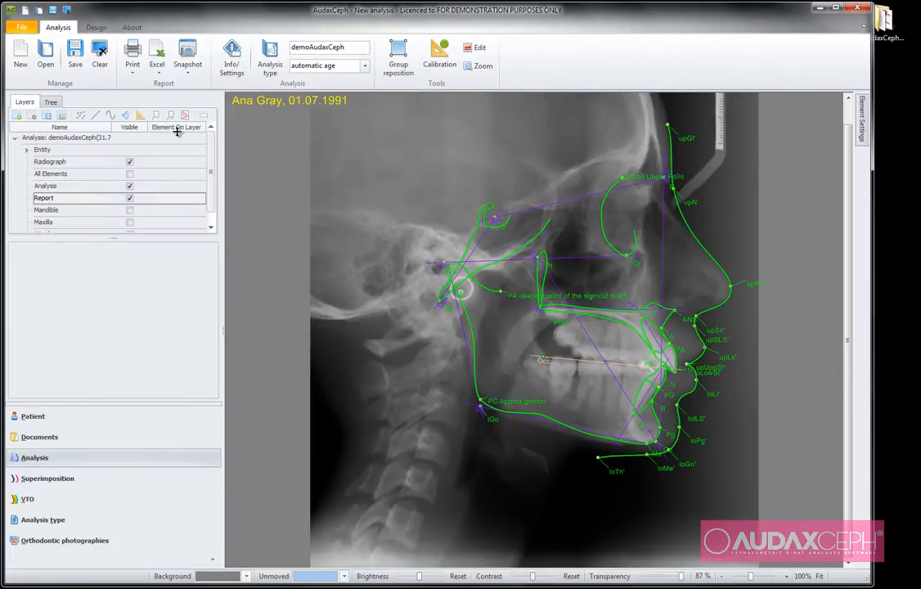
- Save the analysis and view the patient's Lateral X-Ray and demoAudaxCeph documents
{"action": "left_click", "coordinate": [77, 53]}
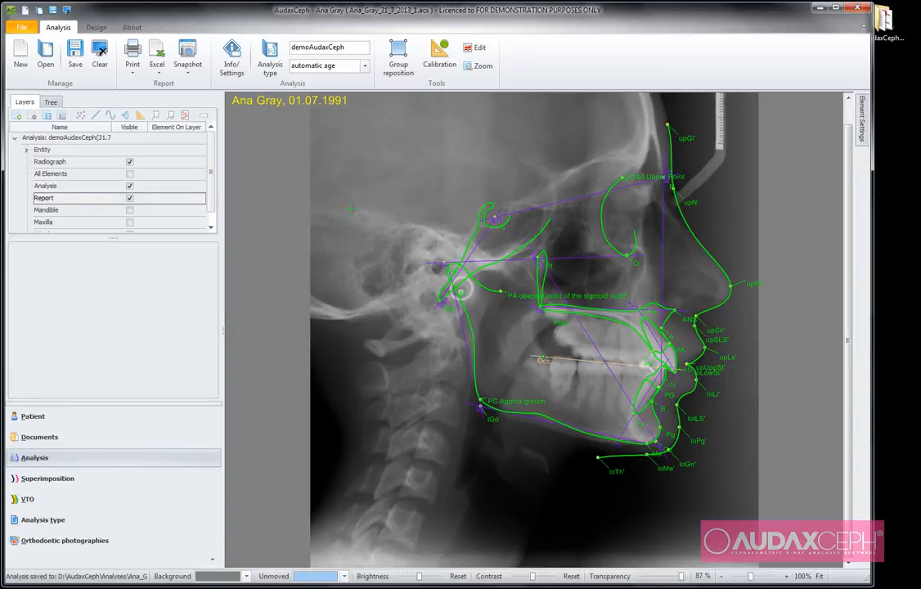
{"action": "left_click", "coordinate": [49, 437]}
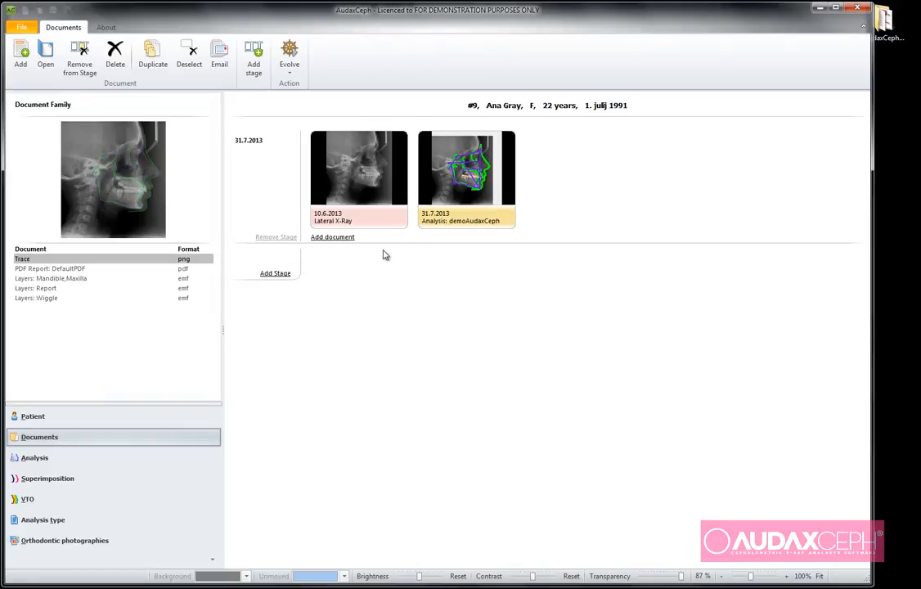
- Preview the report's layer drawings and open the DefaultPDF report
{"action": "left_click", "coordinate": [45, 270]}
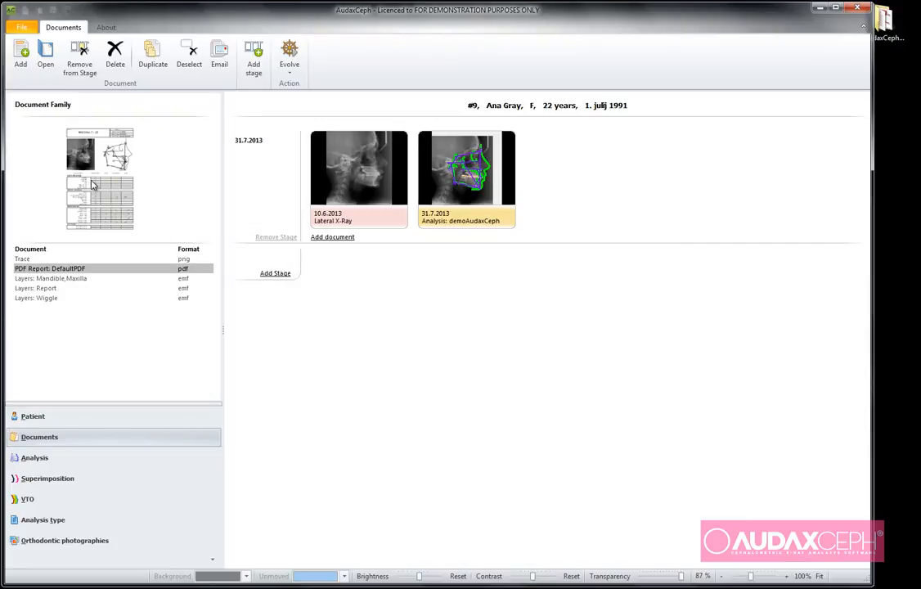
{"action": "left_click", "coordinate": [60, 280]}
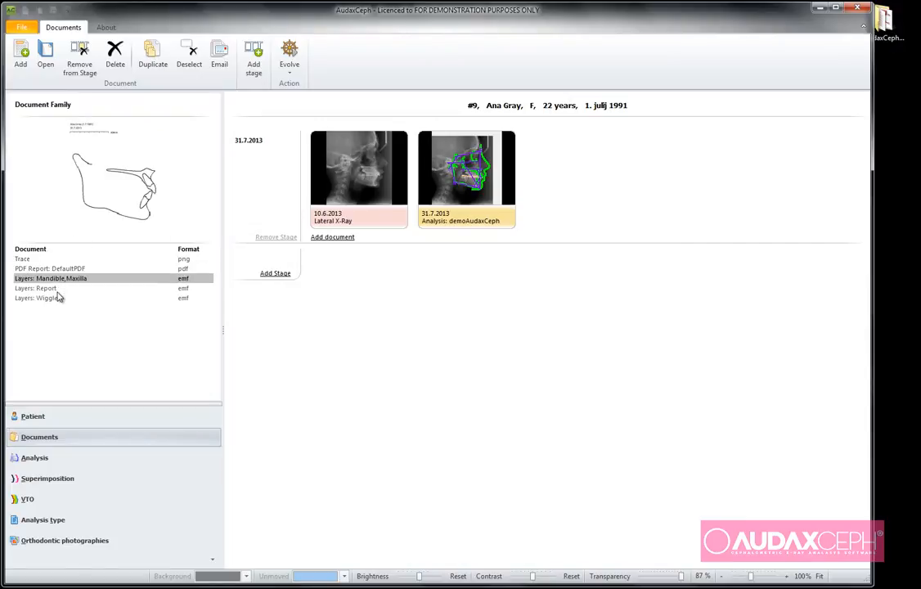
{"action": "left_click", "coordinate": [57, 290]}
{"action": "left_click", "coordinate": [57, 301]}
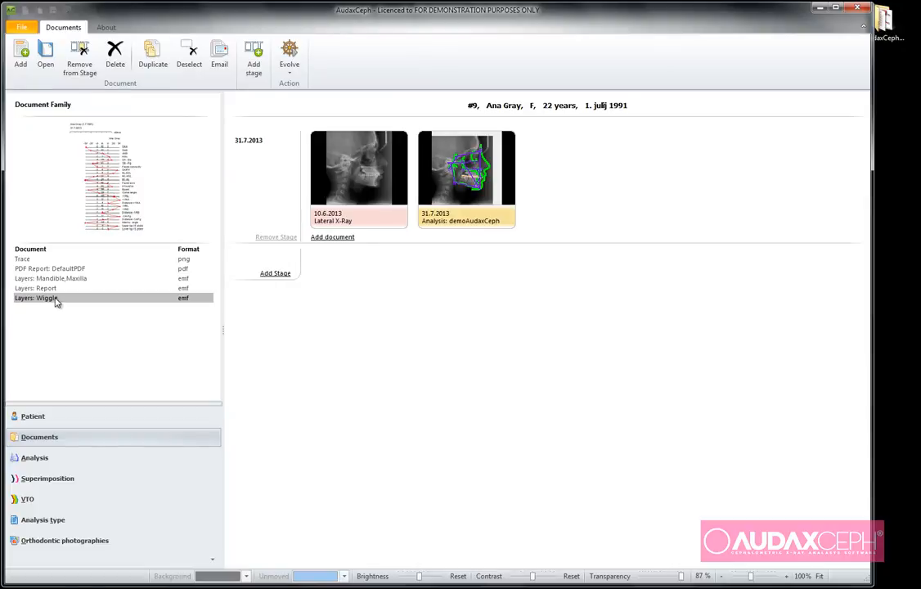
{"action": "left_click", "coordinate": [55, 268]}
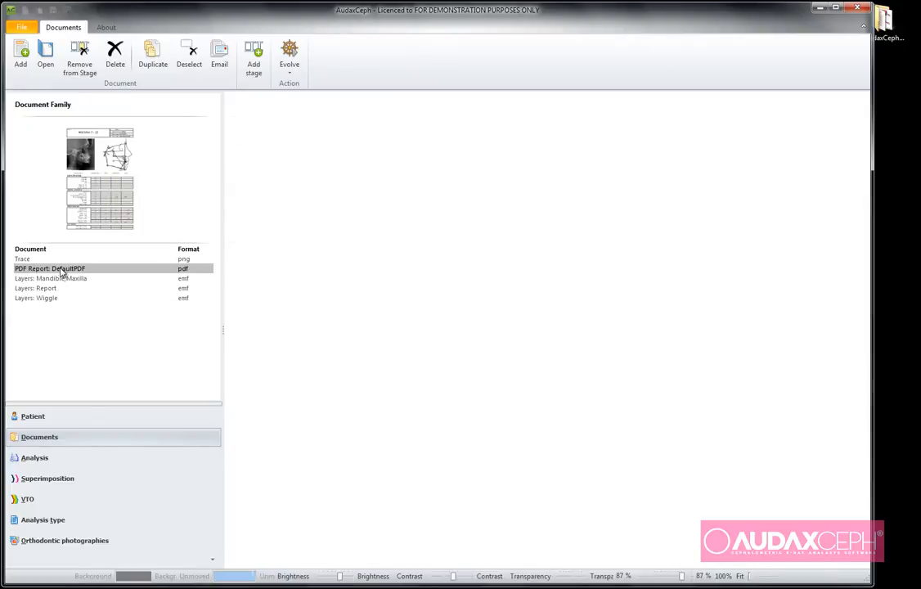
{"action": "scroll", "coordinate": [776, 335], "scroll_direction": "down", "scroll_amount": 5}
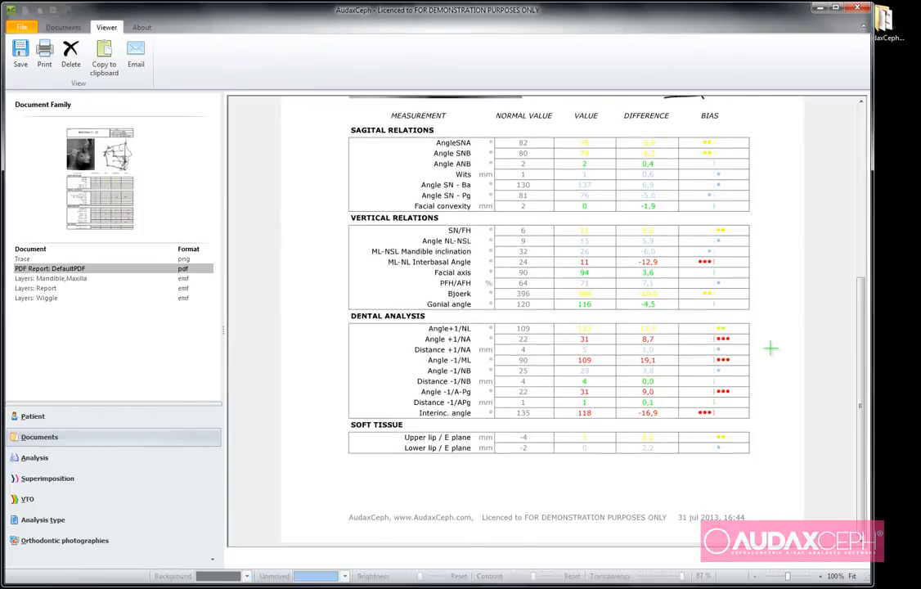
{"action": "scroll", "coordinate": [771, 348], "scroll_direction": "up", "scroll_amount": 5}
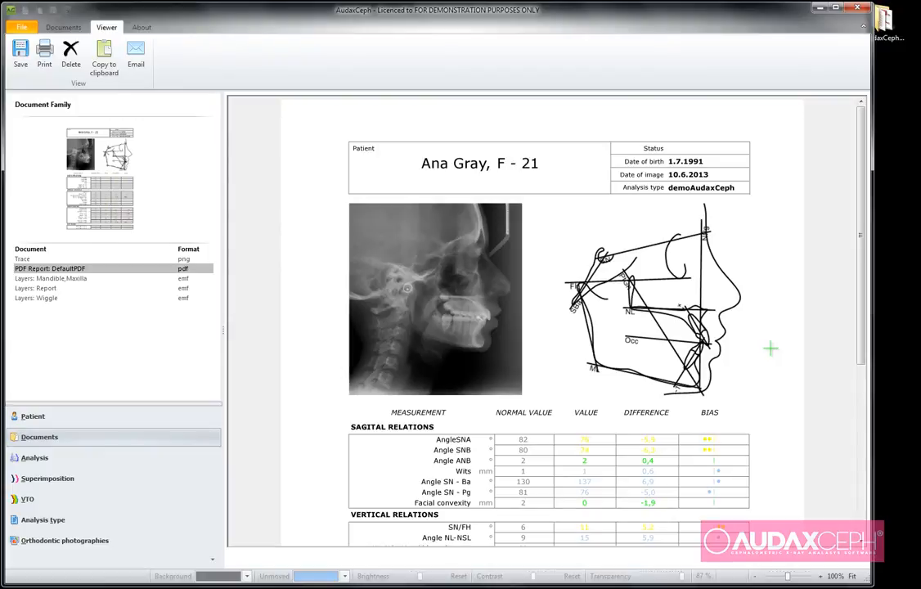
- Copy the DefaultPDF report page to the clipboard and bring Word forward
{"action": "left_click", "coordinate": [105, 57]}
{"action": "mouse_move", "coordinate": [283, 587]}
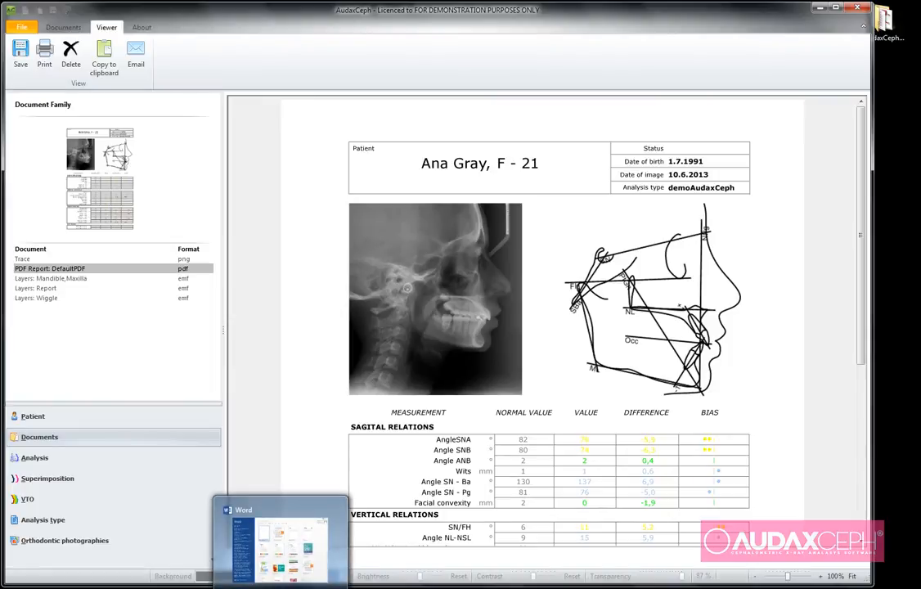
{"action": "left_click", "coordinate": [303, 545]}
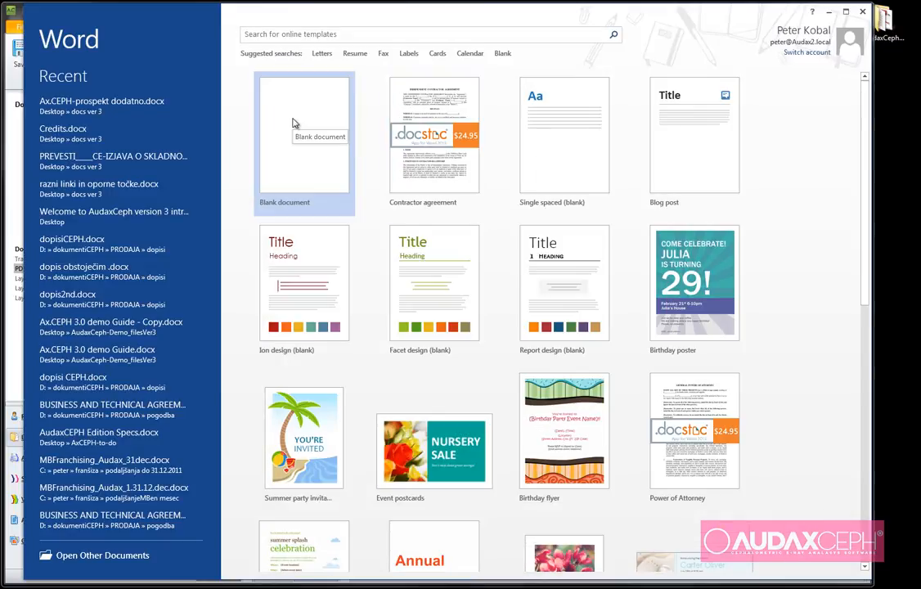
- Paste the PDF report onto page 1 of a new blank Word document and add a page break
{"action": "left_click", "coordinate": [280, 121]}
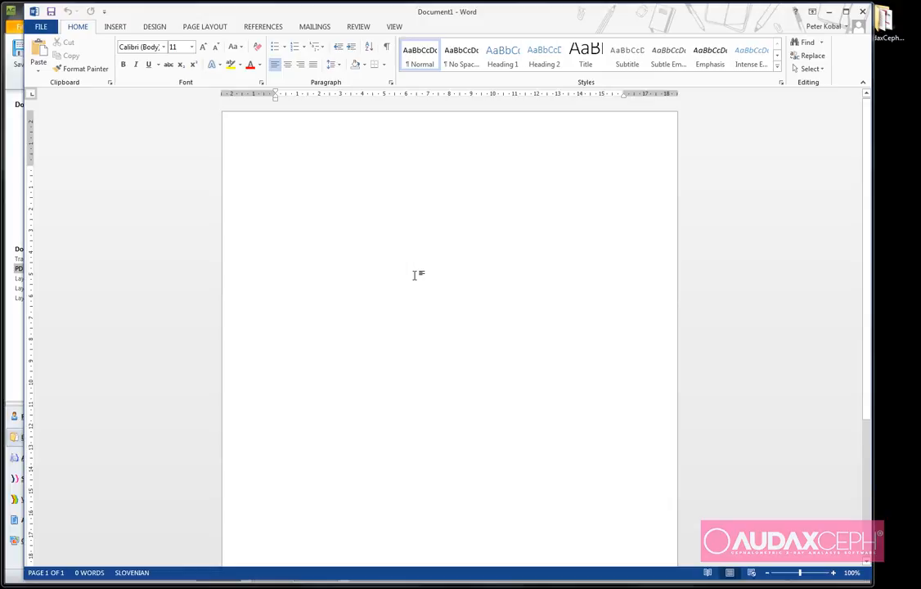
{"action": "key", "text": "ctrl+v"}
{"action": "scroll", "coordinate": [600, 281], "scroll_direction": "up", "scroll_amount": 3}
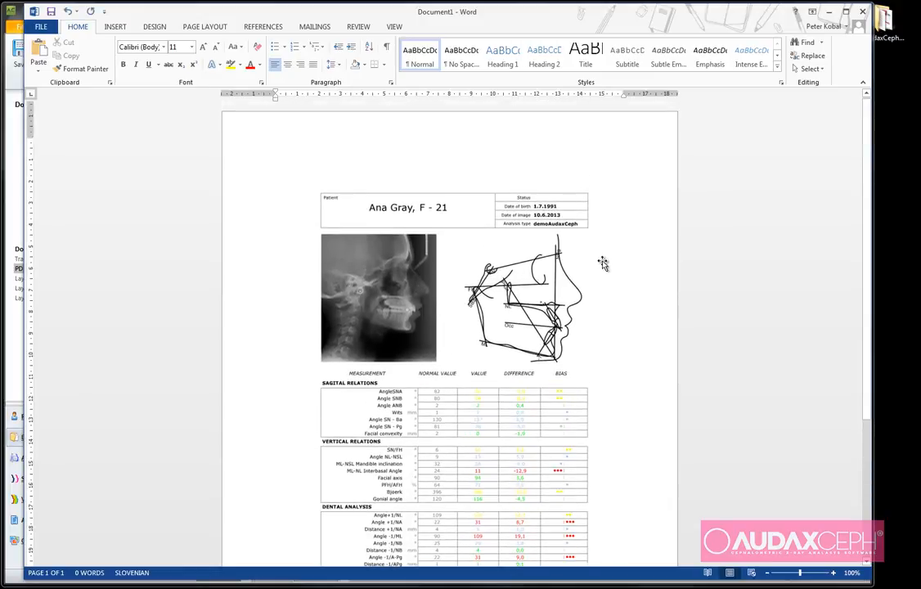
{"action": "scroll", "coordinate": [602, 262], "scroll_direction": "down", "scroll_amount": 2}
{"action": "scroll", "coordinate": [597, 251], "scroll_direction": "down", "scroll_amount": 3}
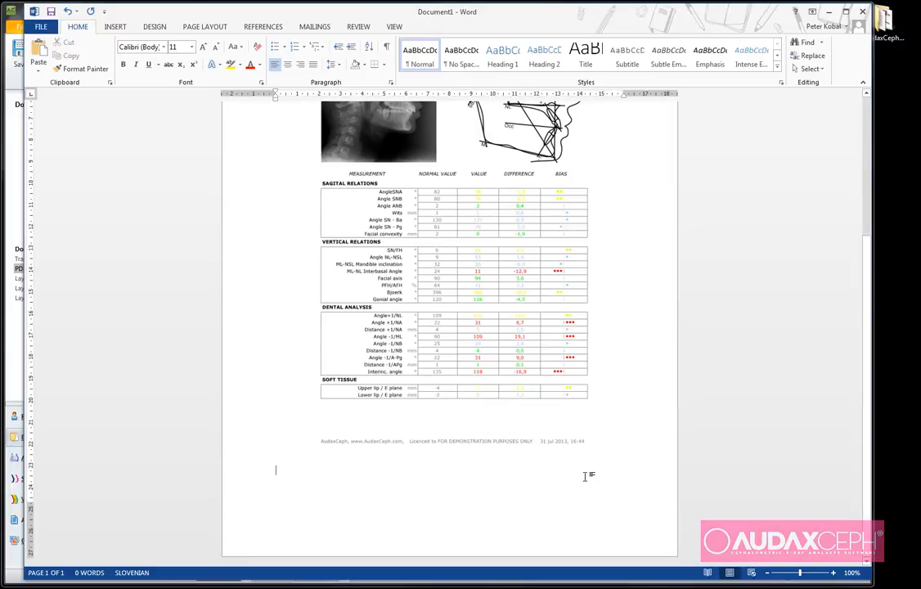
{"action": "key", "text": "Return"}
{"action": "key", "text": "Return"}
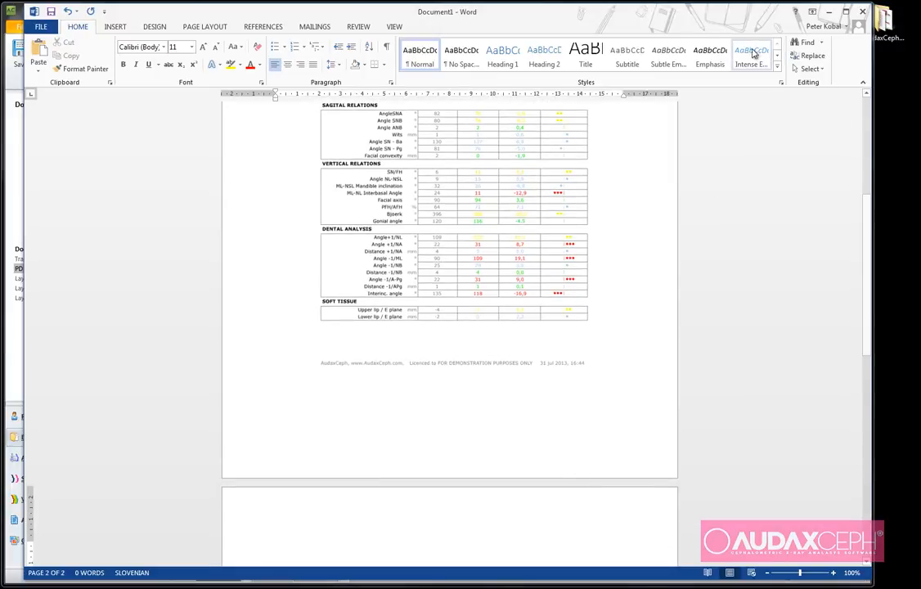
- Copy the Layers: Report tracing from AudaxCeph, paste it on page 2, and shrink it
{"action": "left_click", "coordinate": [829, 12]}
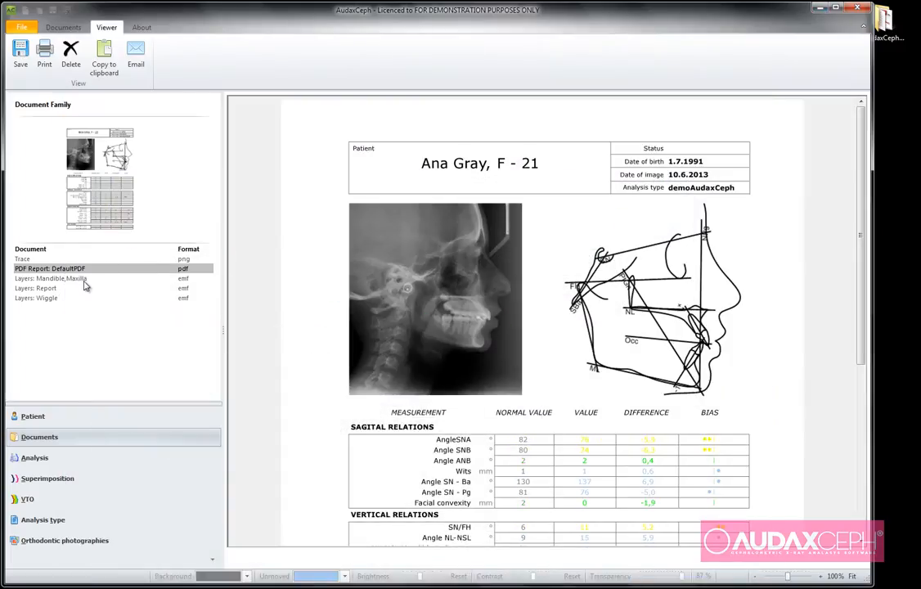
{"action": "left_click", "coordinate": [46, 289]}
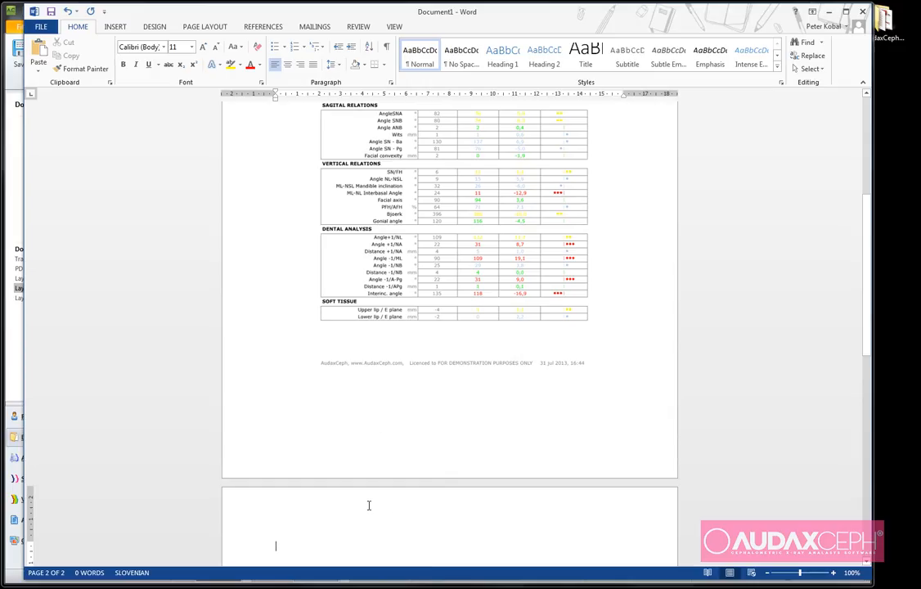
{"action": "key", "text": "ctrl+v"}
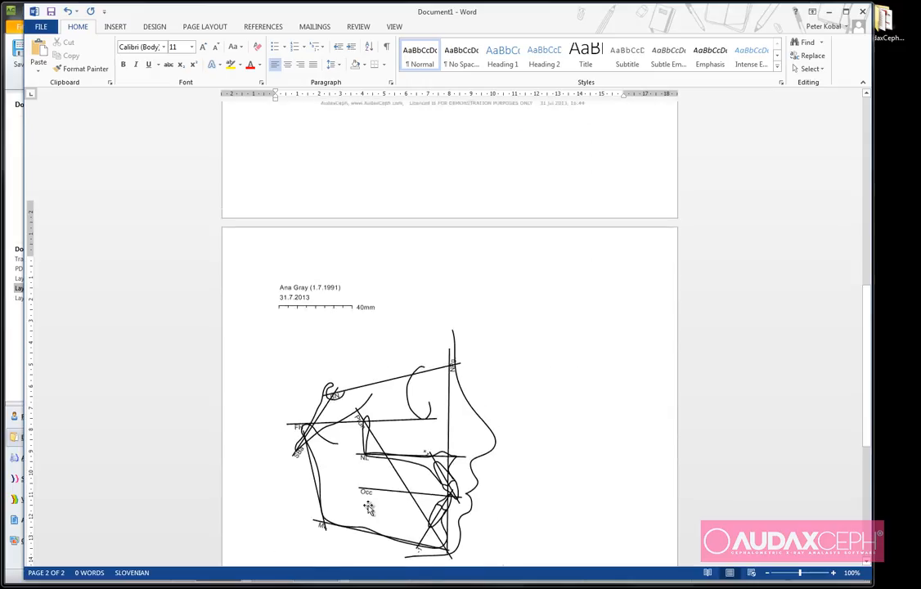
{"action": "left_click", "coordinate": [422, 420]}
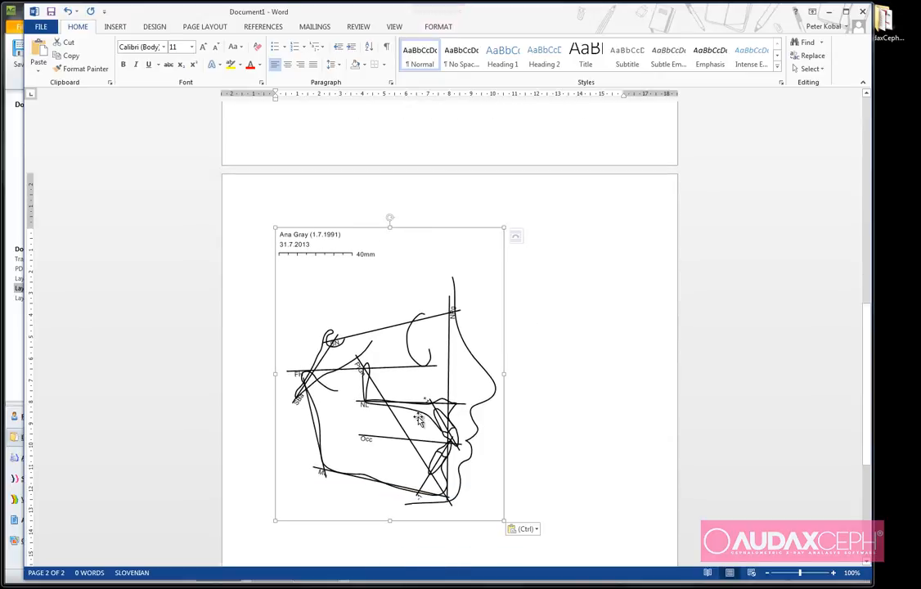
{"action": "left_click_drag", "start_coordinate": [275, 520], "coordinate": [328, 453]}
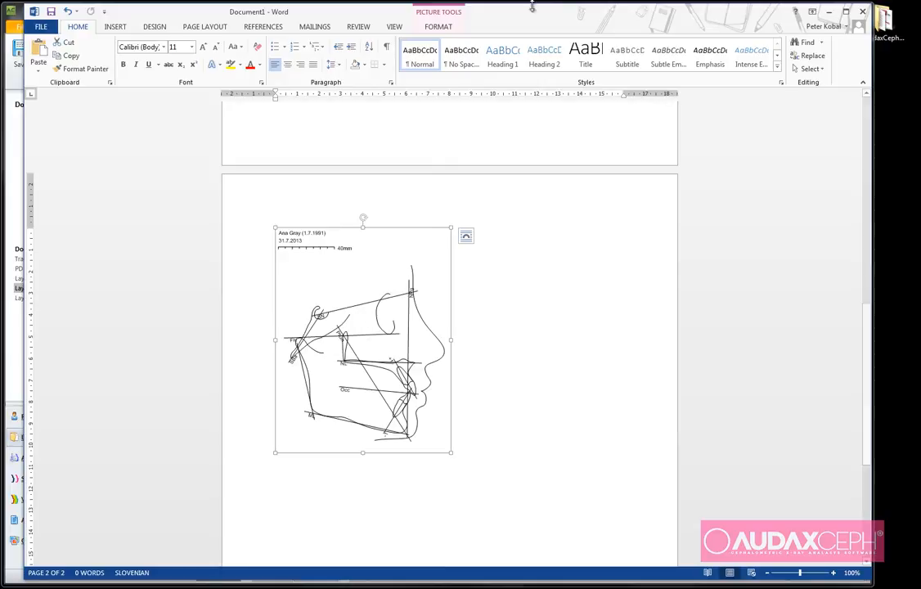
{"action": "left_click", "coordinate": [830, 13]}
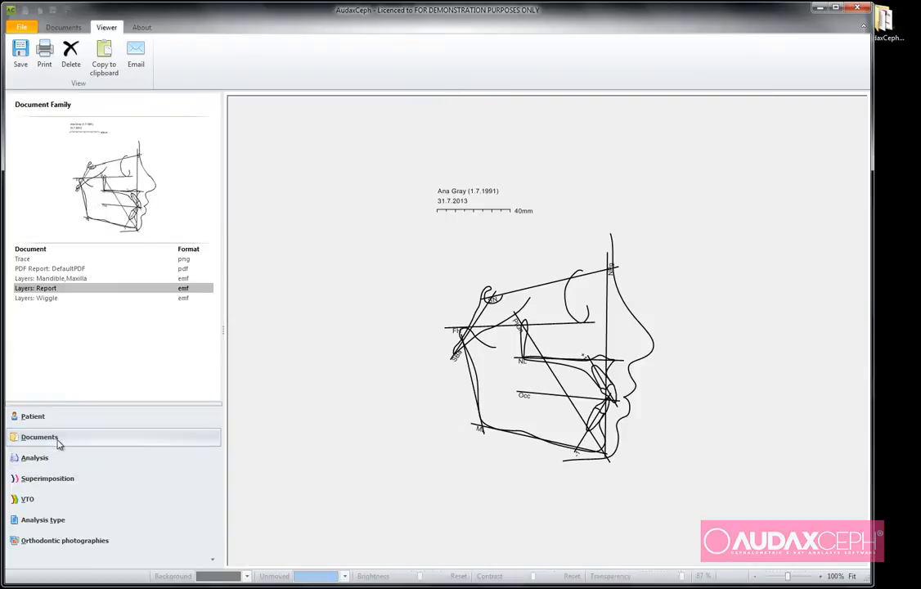
- Open the radiograph's analysis and place three new points on the tracing over the neck
{"action": "left_click", "coordinate": [156, 458]}
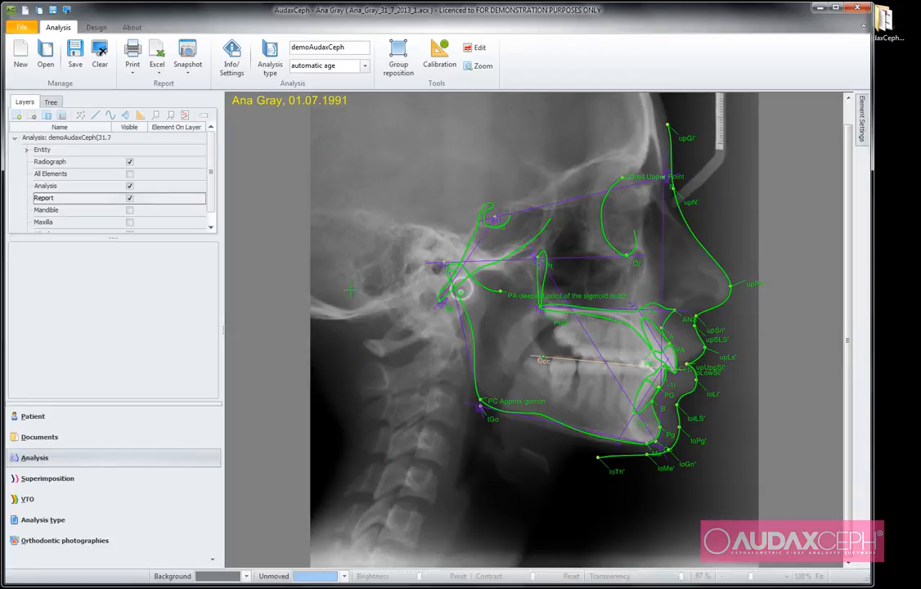
{"action": "left_click", "coordinate": [97, 27]}
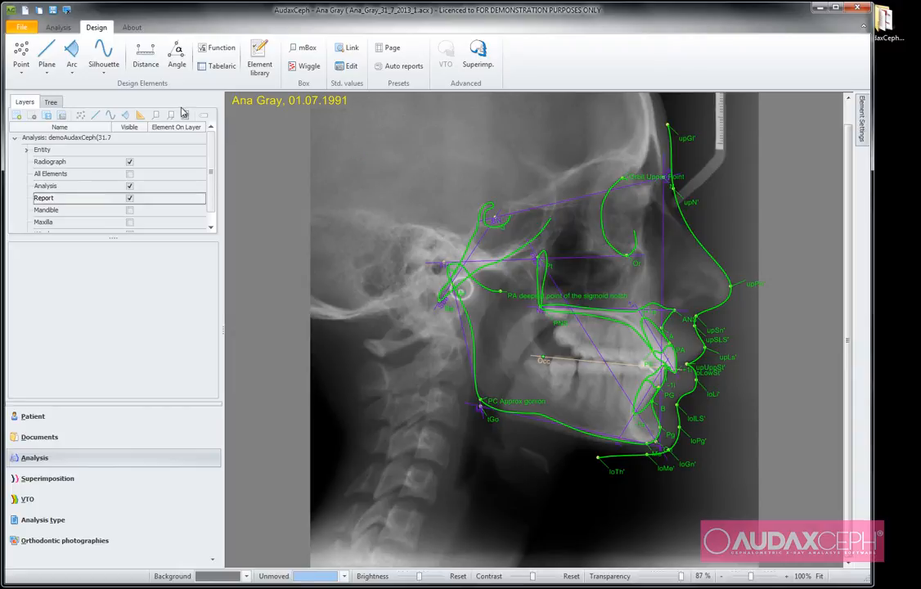
{"action": "left_click", "coordinate": [21, 55]}
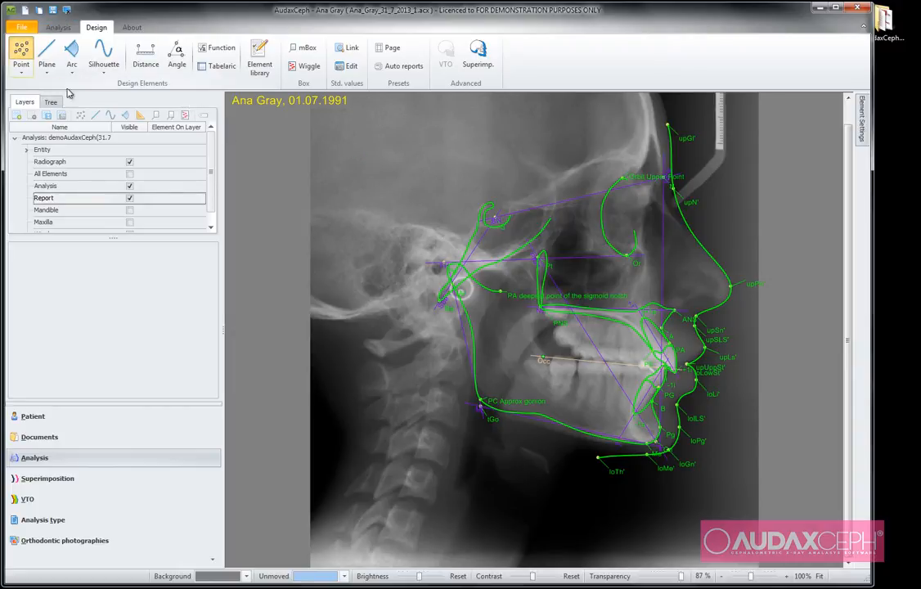
{"action": "left_click", "coordinate": [317, 409]}
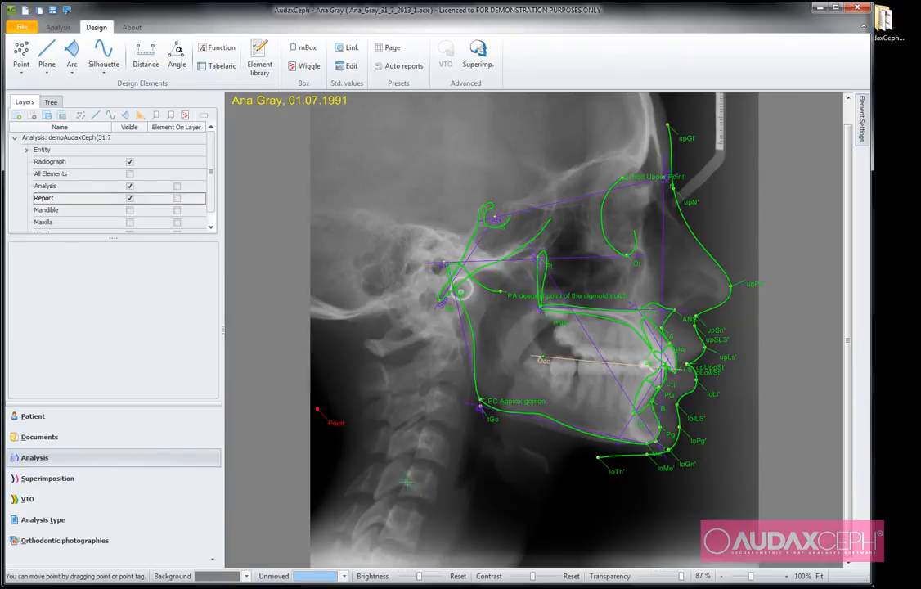
{"action": "left_click", "coordinate": [414, 417]}
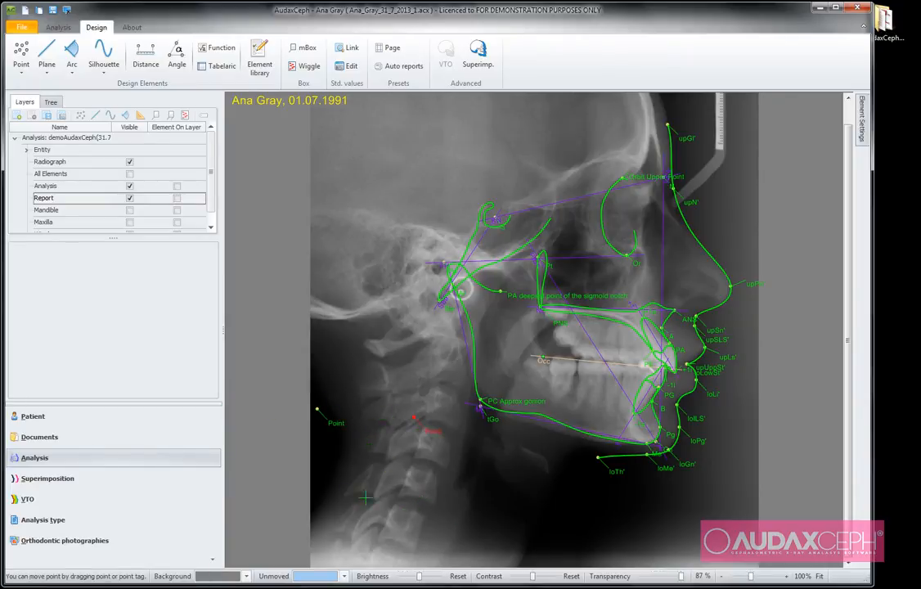
{"action": "left_click", "coordinate": [319, 469]}
- Draw a plane through the first two points and a parallel plane through the third, then adjust both
{"action": "left_click", "coordinate": [47, 56]}
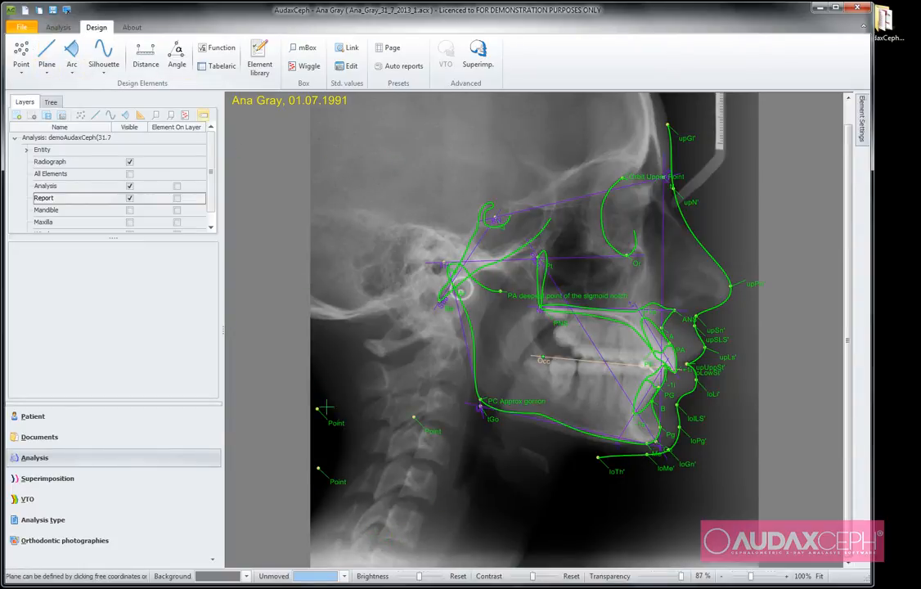
{"action": "left_click", "coordinate": [318, 407]}
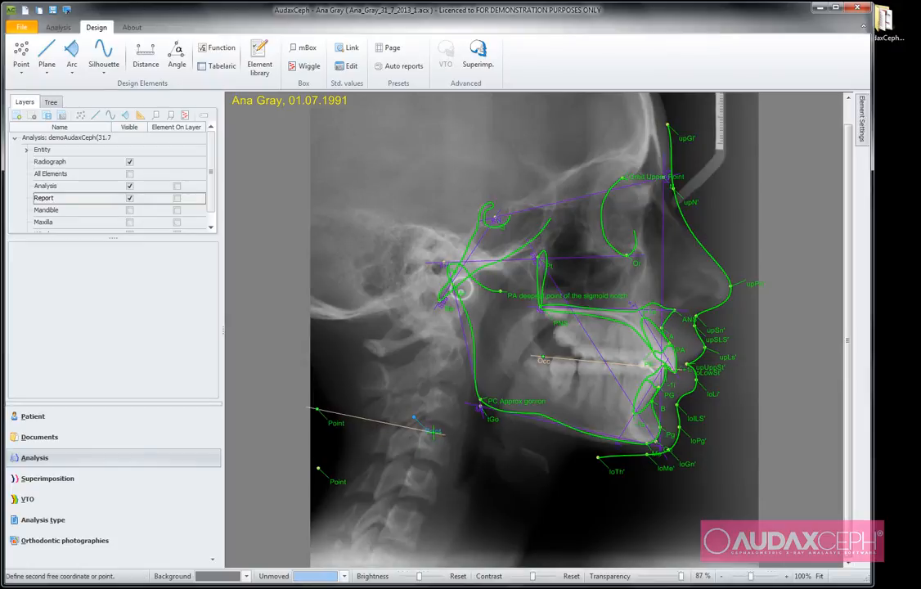
{"action": "left_click", "coordinate": [414, 417]}
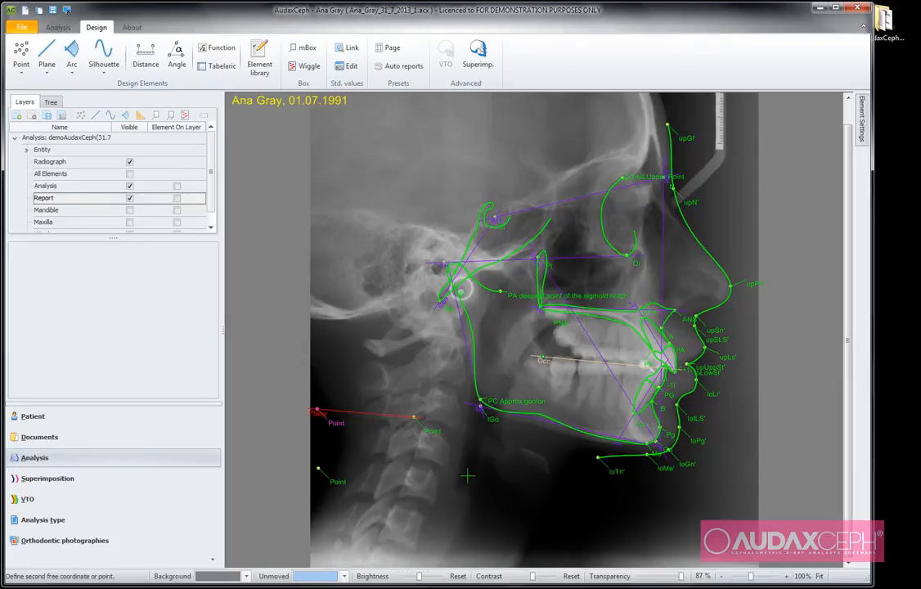
{"action": "left_click", "coordinate": [49, 73]}
{"action": "left_click", "coordinate": [78, 84]}
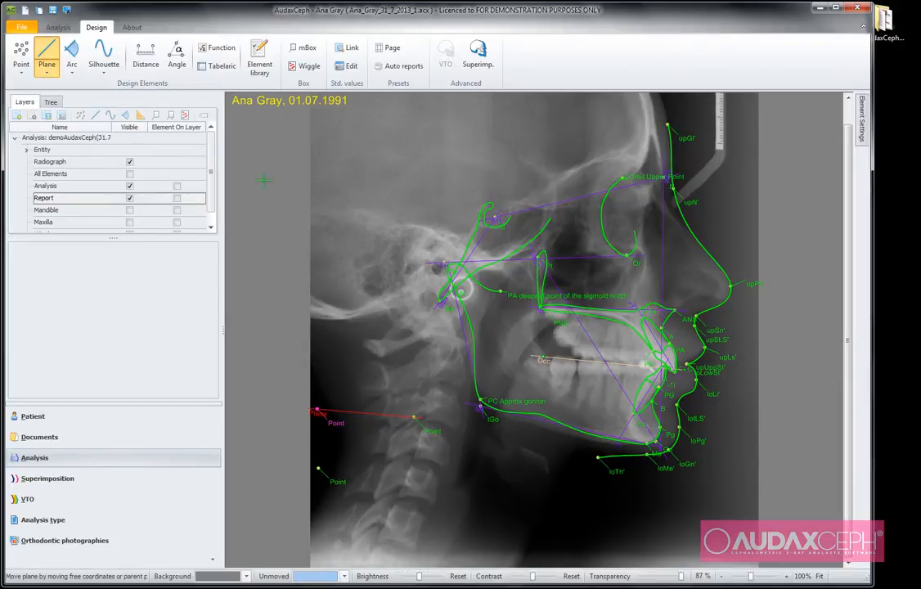
{"action": "left_click", "coordinate": [364, 413]}
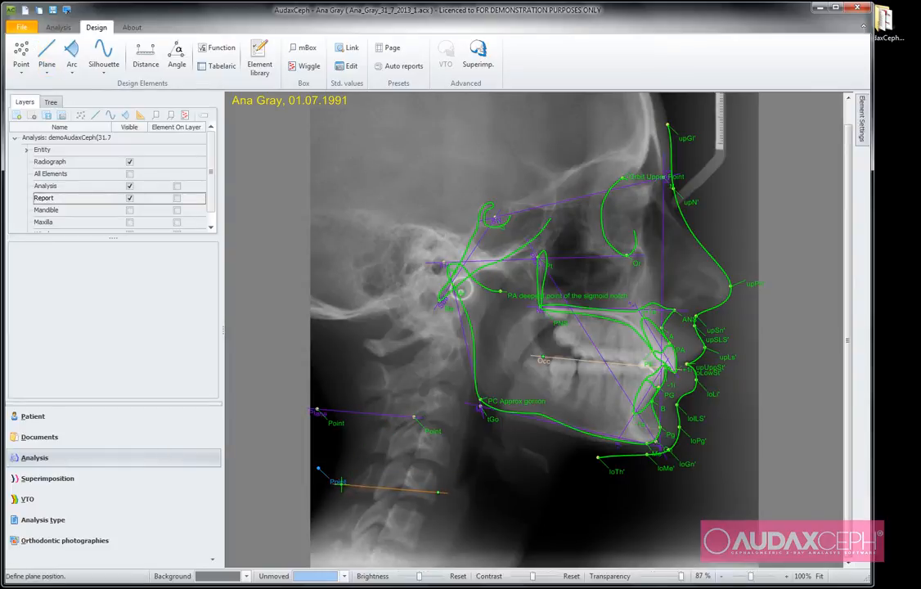
{"action": "left_click", "coordinate": [342, 484]}
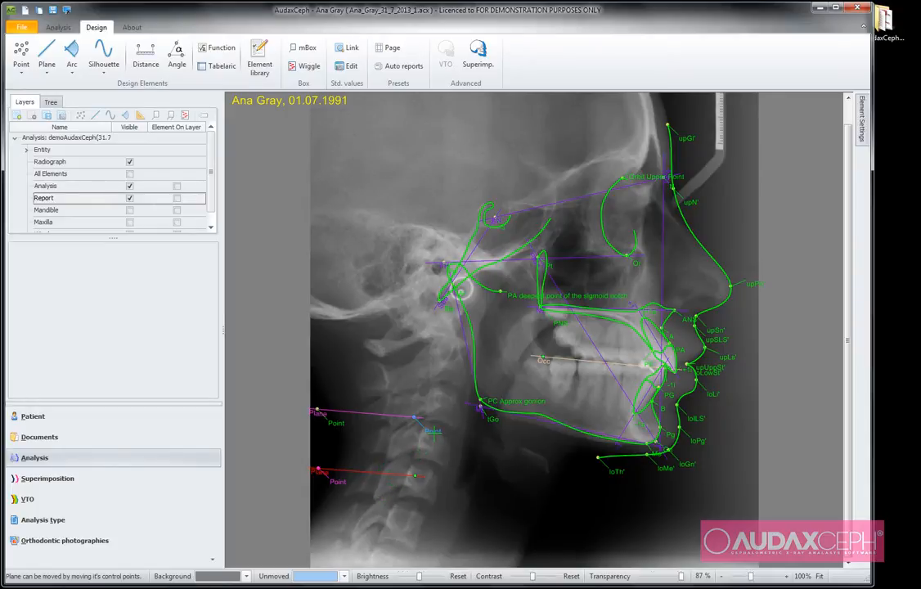
{"action": "left_click_drag", "start_coordinate": [434, 432], "coordinate": [445, 465]}
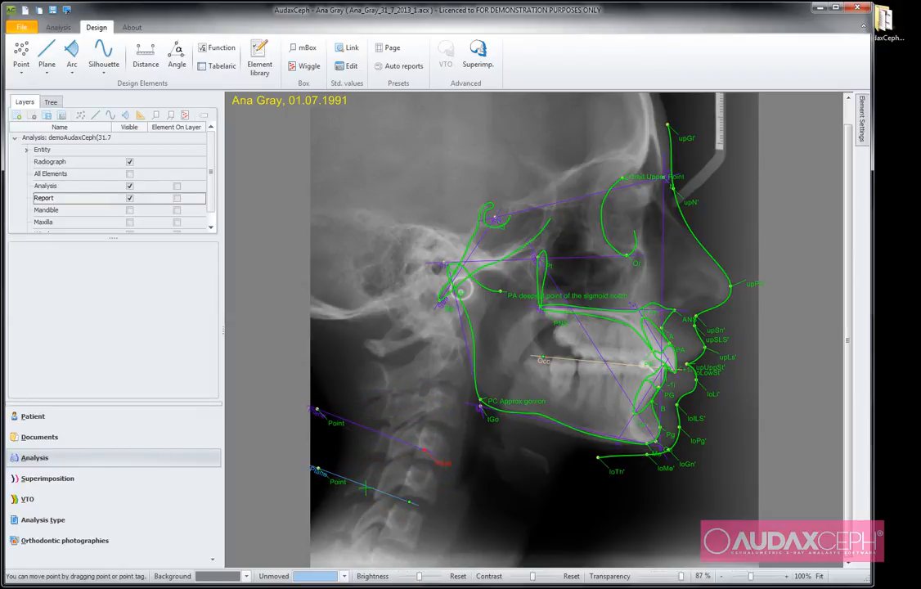
{"action": "left_click", "coordinate": [365, 488]}
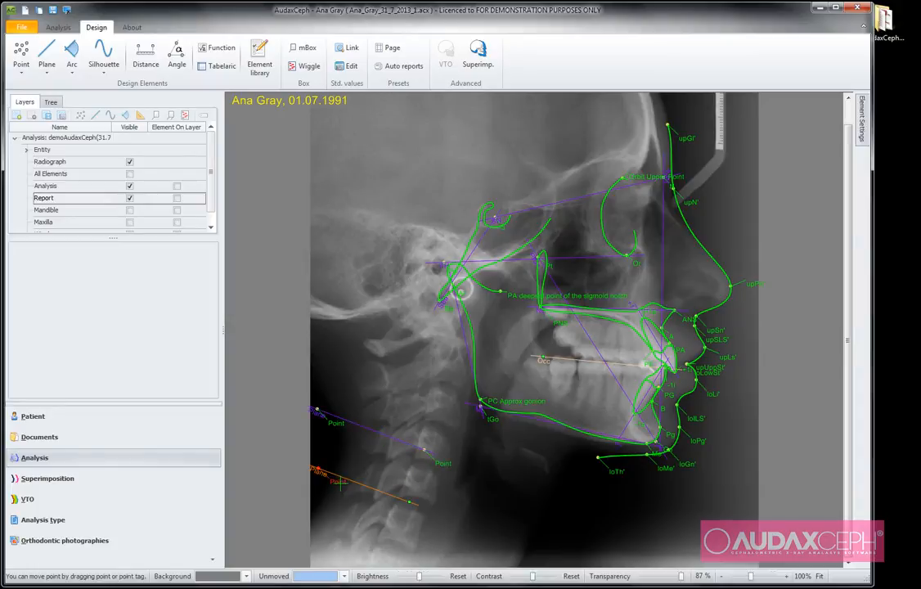
{"action": "mouse_move", "coordinate": [341, 483]}
{"action": "left_mouse_down"}
{"action": "mouse_move", "coordinate": [350, 444]}
{"action": "mouse_move", "coordinate": [347, 488]}
{"action": "mouse_move", "coordinate": [380, 481]}
{"action": "mouse_move", "coordinate": [341, 472]}
{"action": "left_mouse_up"}
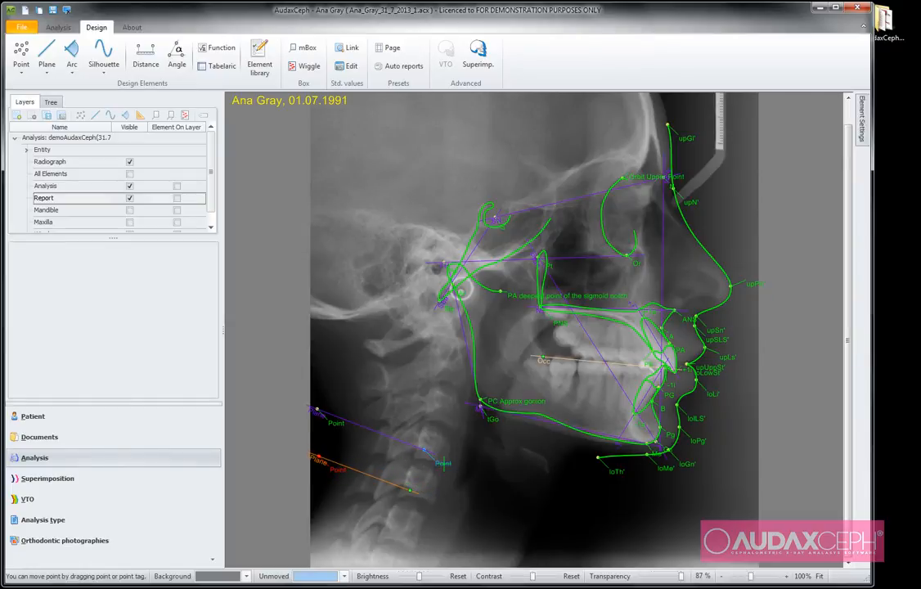
{"action": "scroll", "coordinate": [361, 482], "scroll_direction": "up", "scroll_amount": 1}
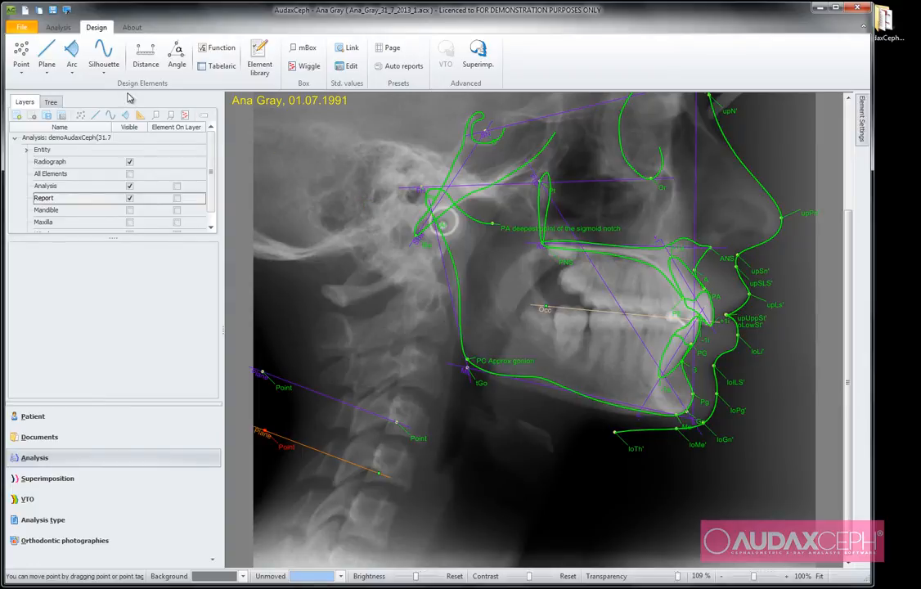
- Draw a new plane across the neck and add a Point on crossection where two planes intersect
{"action": "left_click", "coordinate": [47, 52]}
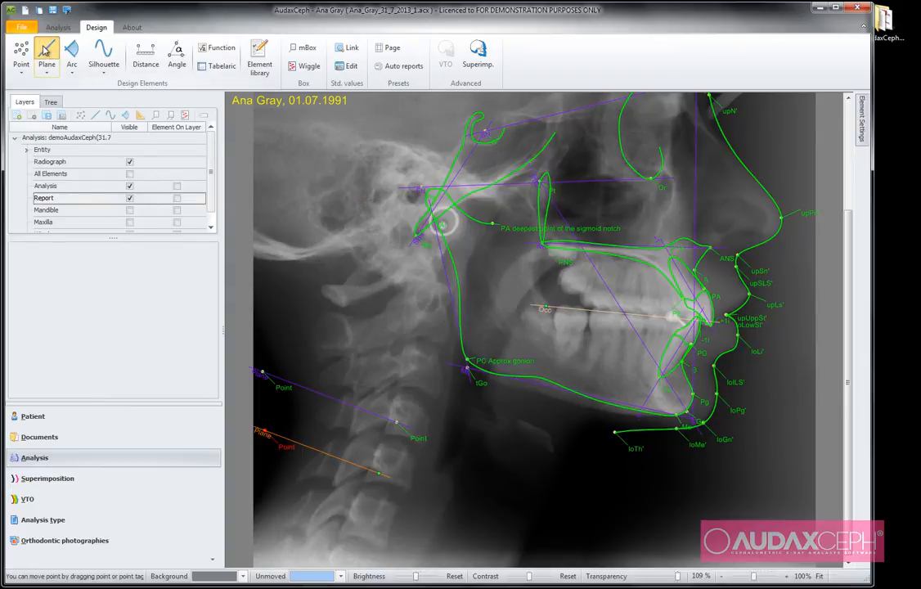
{"action": "left_click", "coordinate": [269, 481]}
{"action": "left_click", "coordinate": [420, 370]}
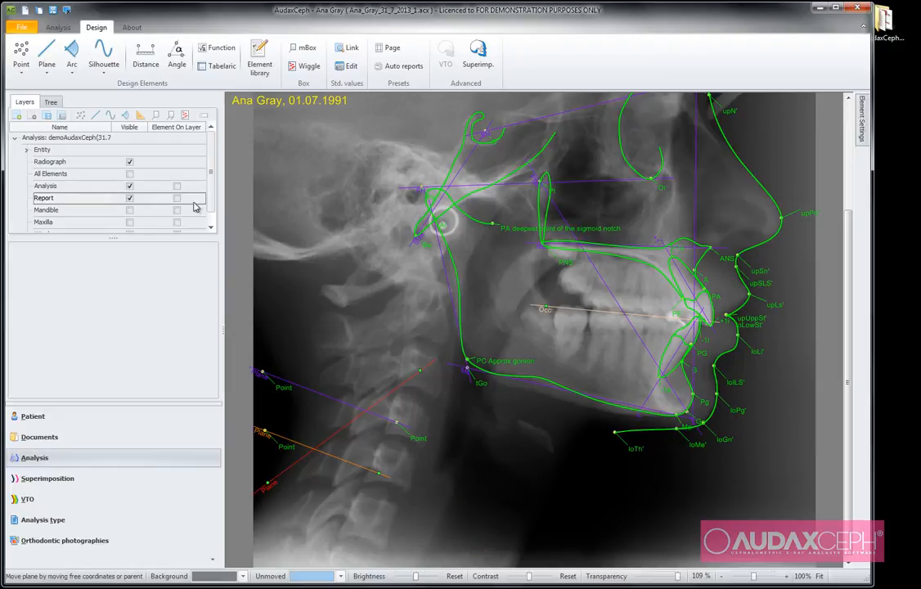
{"action": "left_click", "coordinate": [23, 68]}
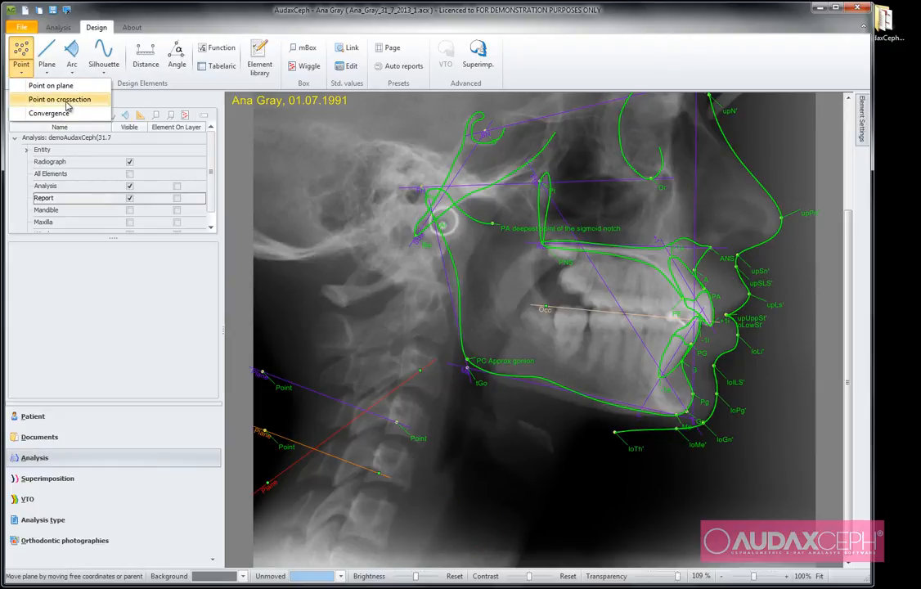
{"action": "left_click", "coordinate": [67, 103]}
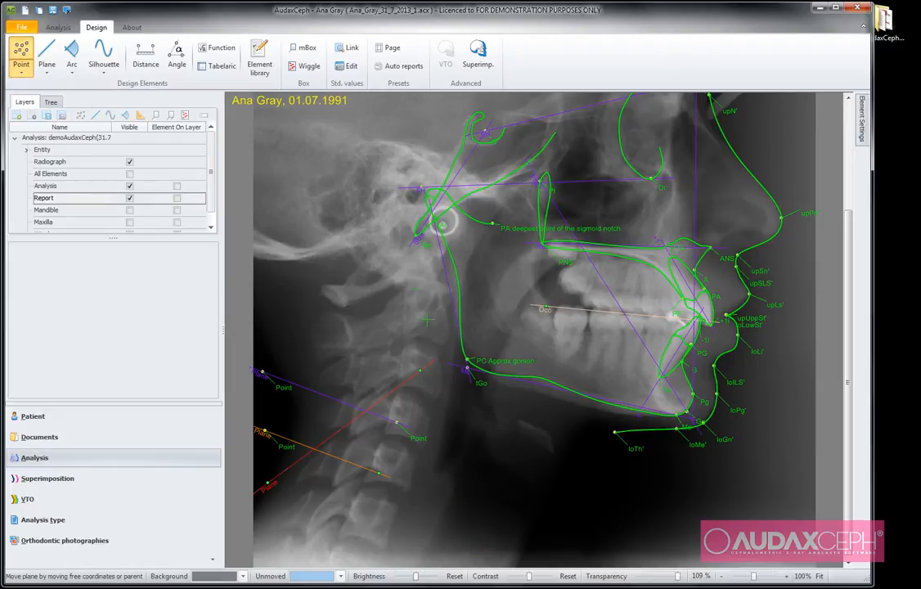
{"action": "left_click", "coordinate": [345, 460]}
{"action": "left_click", "coordinate": [357, 421]}
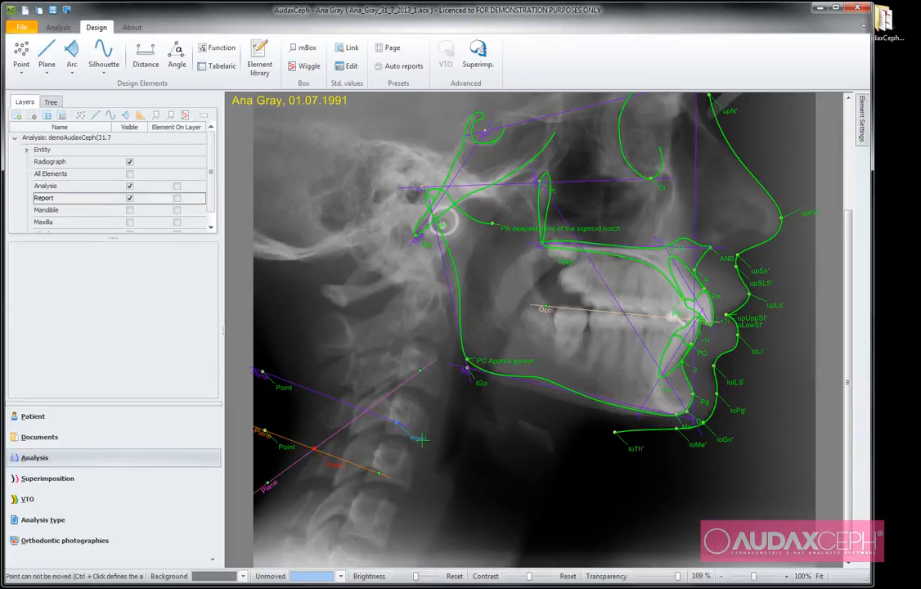
- Drag the plane endpoints so both new planes run horizontally across the neck
{"action": "left_click_drag", "start_coordinate": [423, 440], "coordinate": [458, 419]}
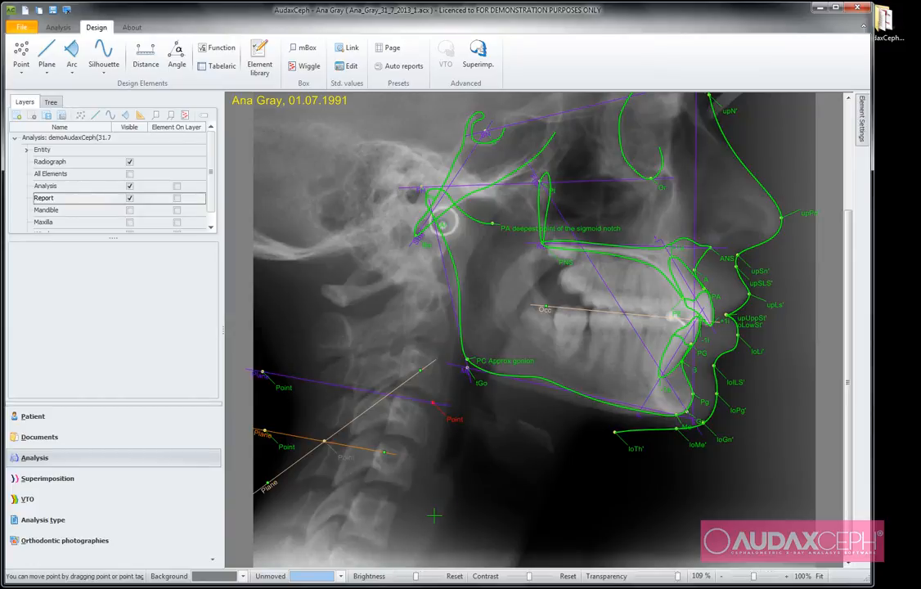
{"action": "left_click_drag", "start_coordinate": [454, 419], "coordinate": [459, 310]}
{"action": "left_click_drag", "start_coordinate": [437, 299], "coordinate": [449, 387]}
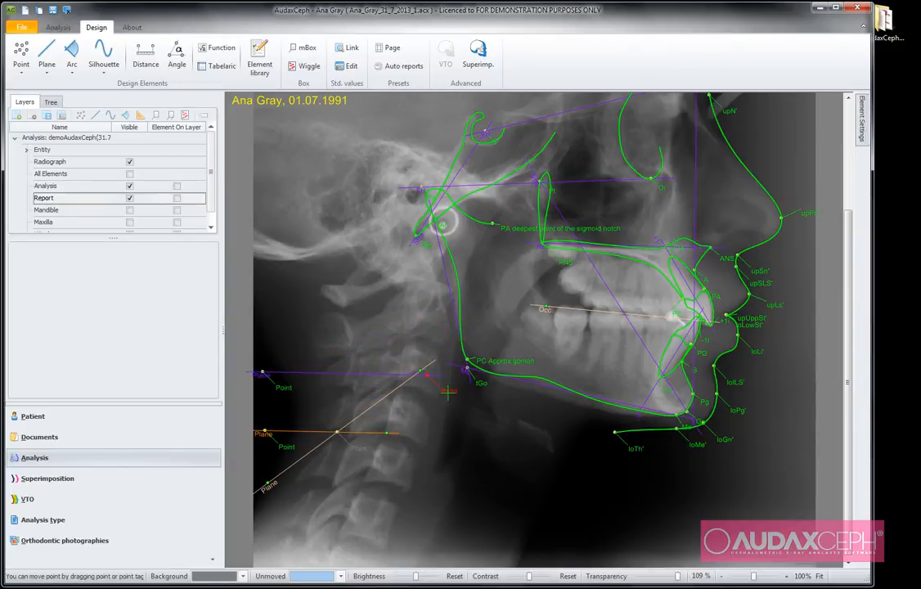
- Measure the distance between the two points and the supplementary angle between the two planes
{"action": "left_click", "coordinate": [138, 55]}
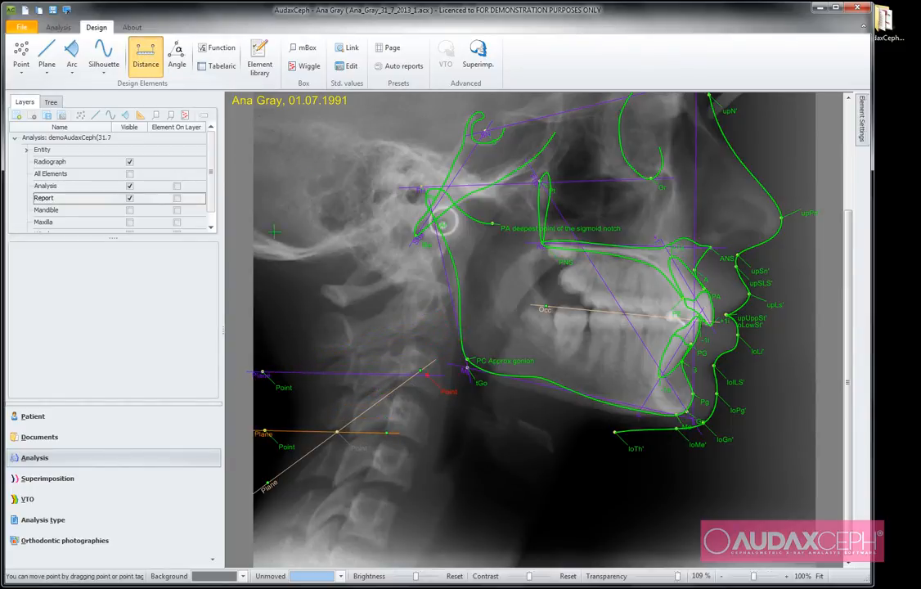
{"action": "left_click", "coordinate": [262, 372]}
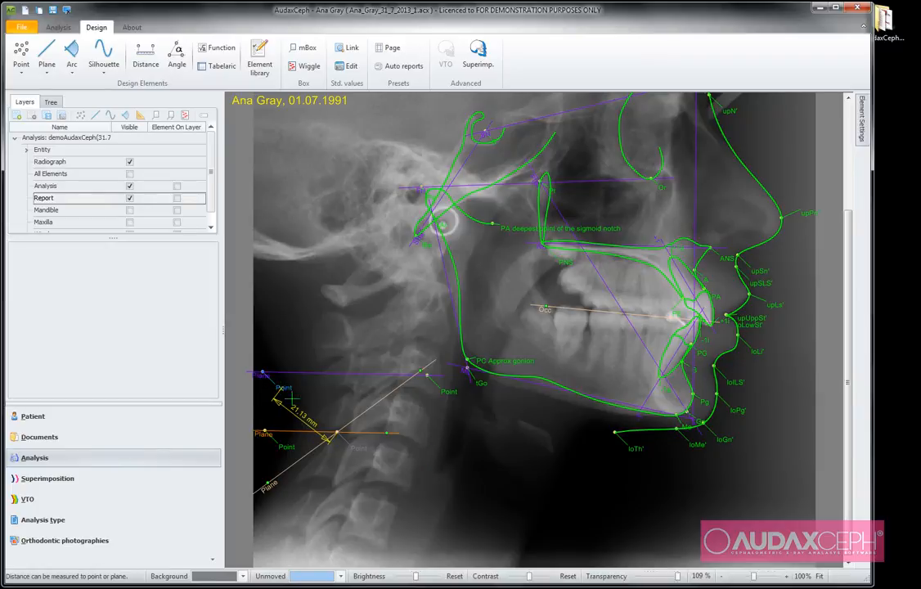
{"action": "left_click", "coordinate": [179, 59]}
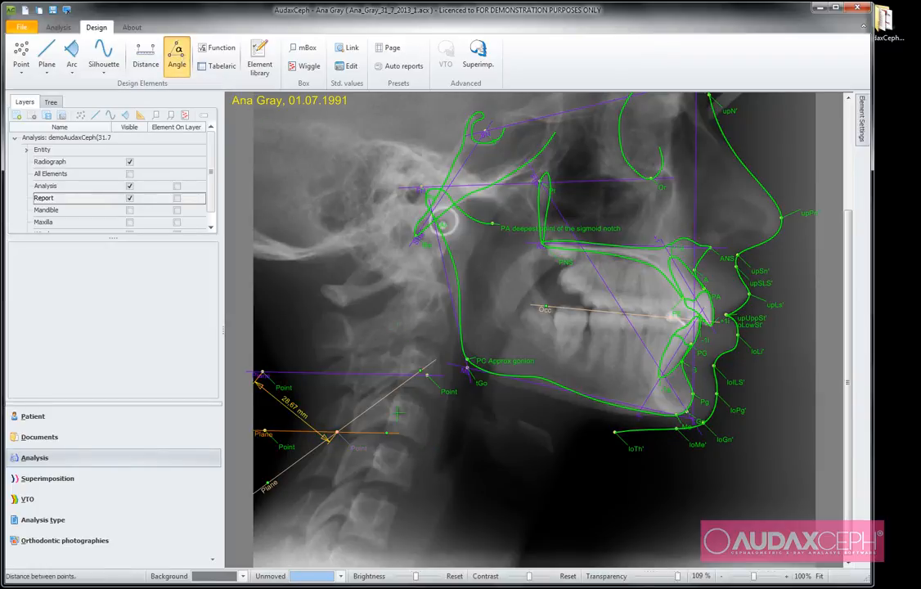
{"action": "left_click", "coordinate": [376, 432]}
{"action": "left_click", "coordinate": [378, 432]}
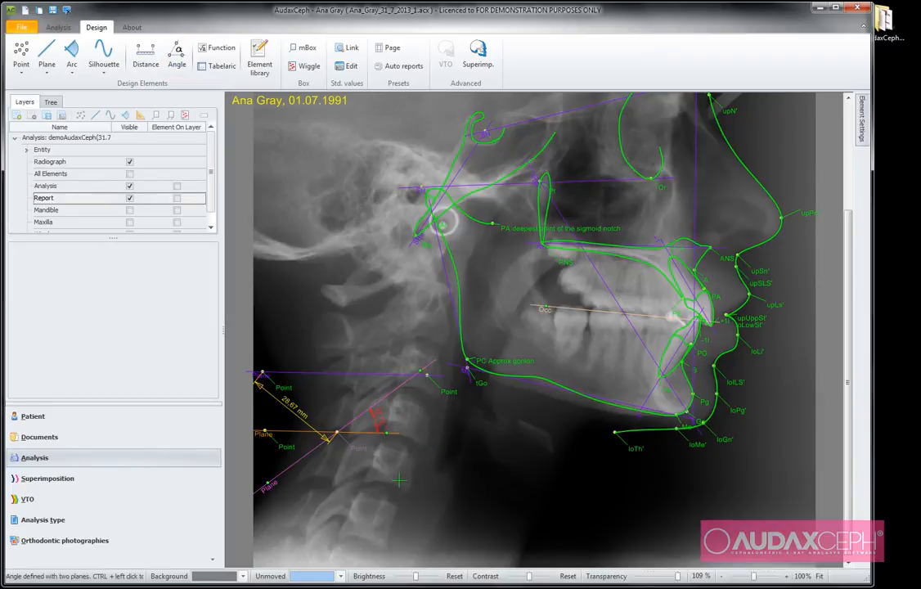
{"action": "left_click", "coordinate": [370, 482], "text": "ctrl"}
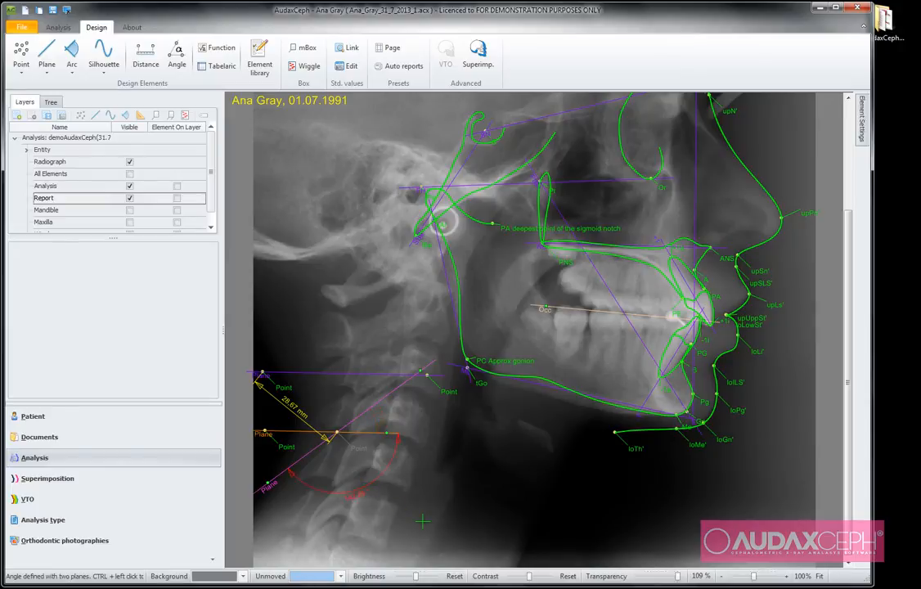
- Drag the top point to refine the readings to 29.00 mm and 144.16°
{"action": "mouse_move", "coordinate": [450, 391]}
{"action": "left_mouse_down"}
{"action": "mouse_move", "coordinate": [448, 414]}
{"action": "mouse_move", "coordinate": [456, 377]}
{"action": "mouse_move", "coordinate": [454, 384]}
{"action": "left_mouse_up"}
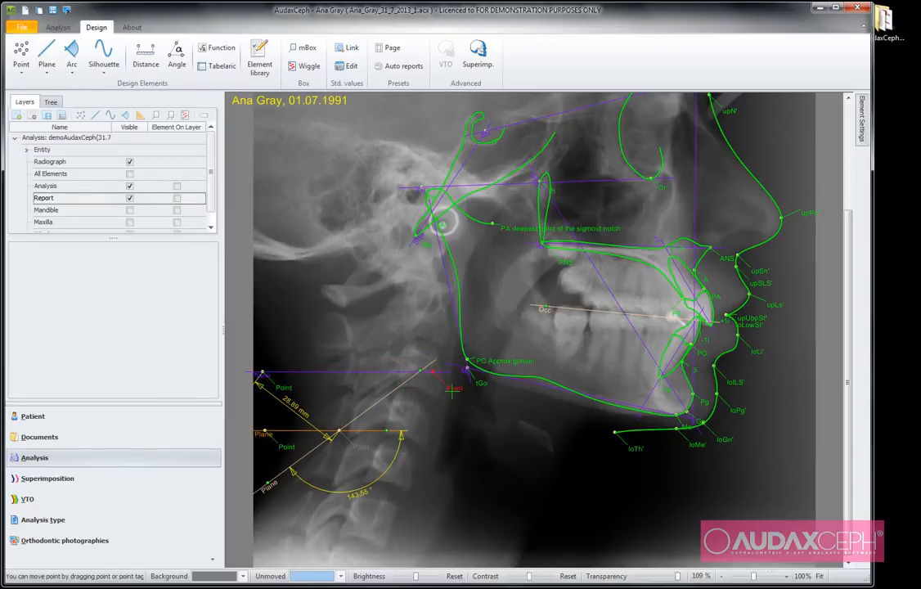
{"action": "mouse_move", "coordinate": [452, 387]}
{"action": "left_mouse_down"}
{"action": "mouse_move", "coordinate": [456, 377]}
{"action": "mouse_move", "coordinate": [453, 385]}
{"action": "left_mouse_up"}
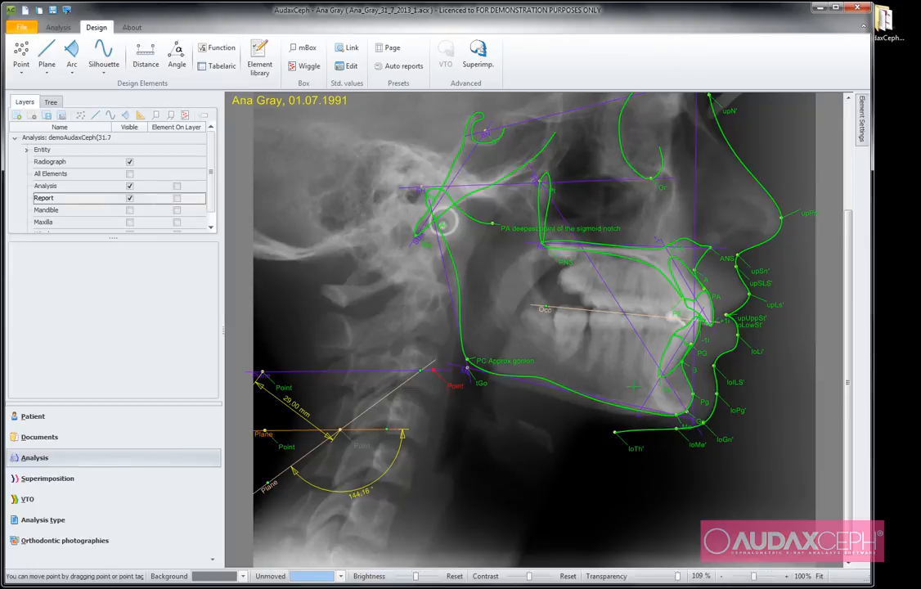
{"action": "scroll", "coordinate": [809, 375], "scroll_direction": "down", "scroll_amount": 2}
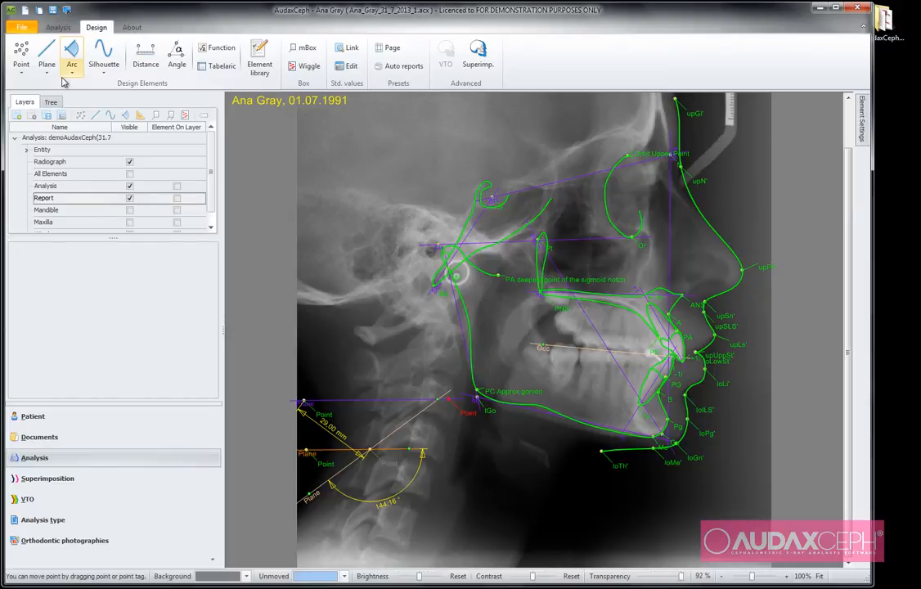
- Browse the Point, Plane and Silhouette types, then make the All Elements layer visible
{"action": "left_click", "coordinate": [25, 75]}
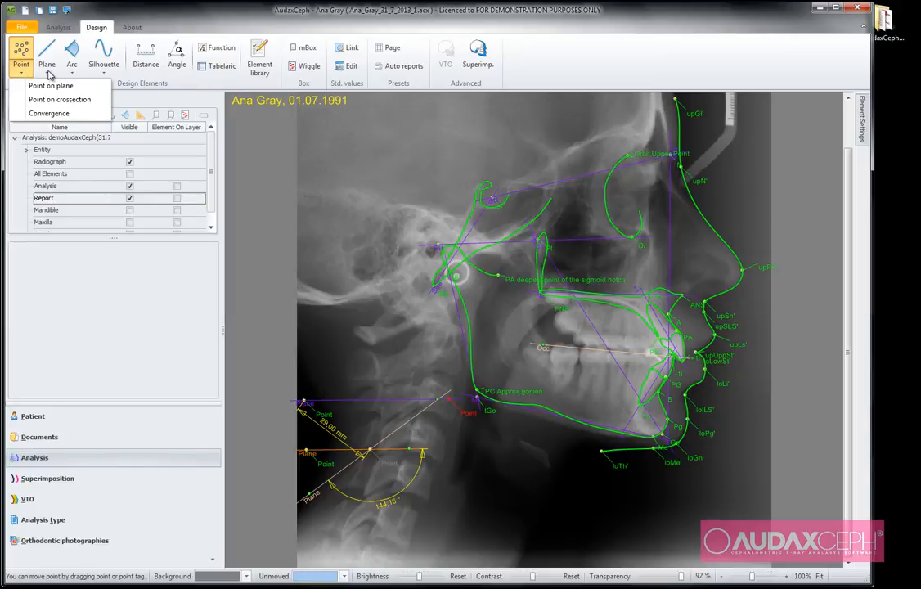
{"action": "left_click", "coordinate": [46, 72]}
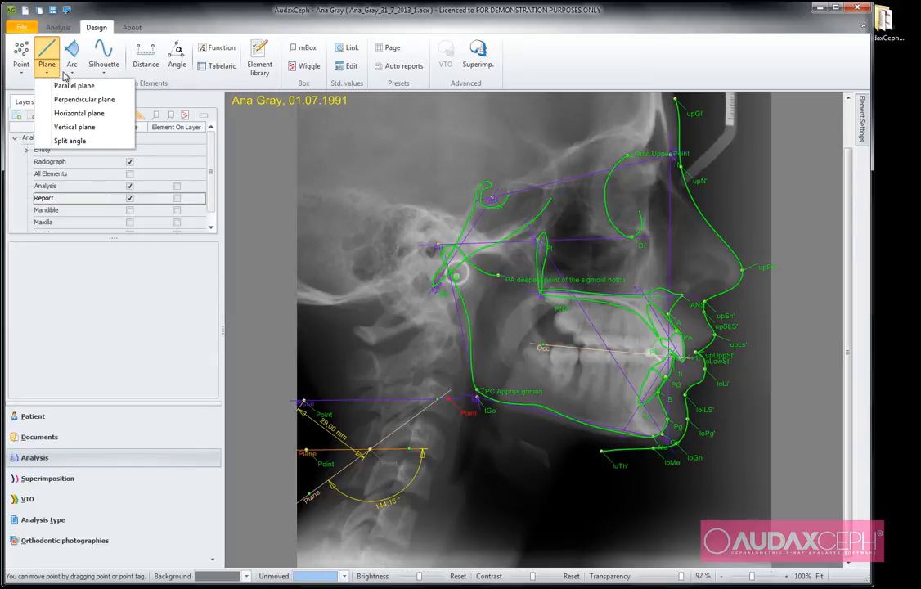
{"action": "left_click", "coordinate": [103, 75]}
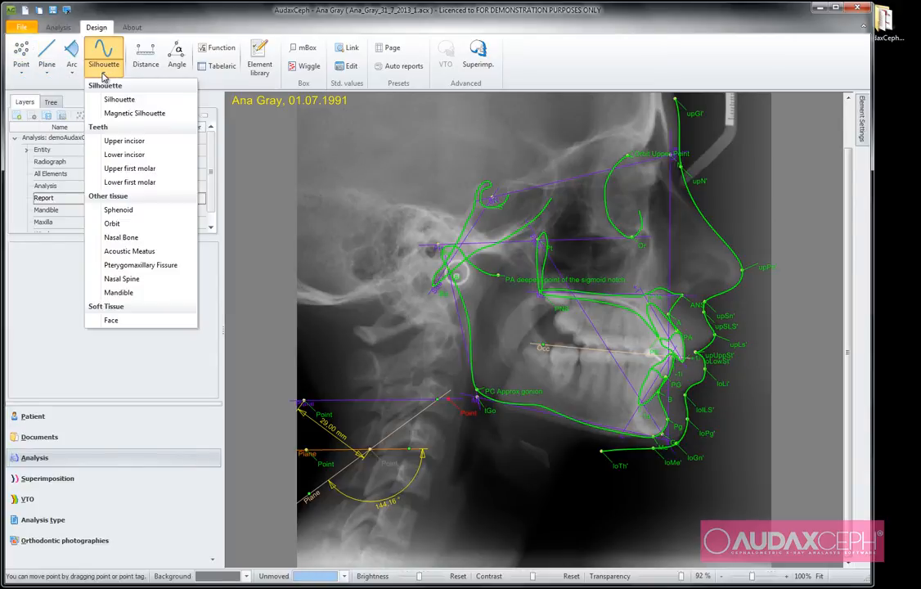
{"action": "left_click", "coordinate": [298, 166]}
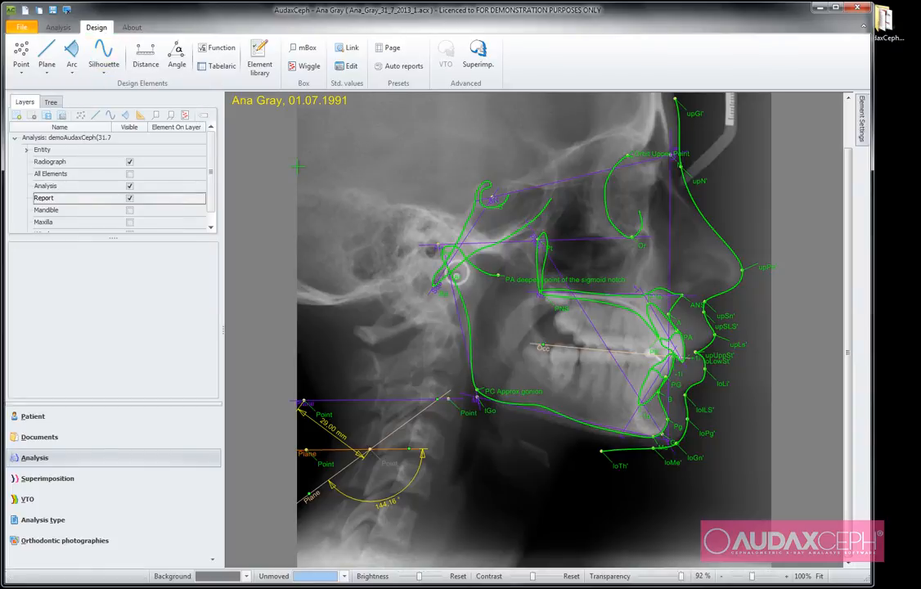
{"action": "left_click", "coordinate": [210, 229]}
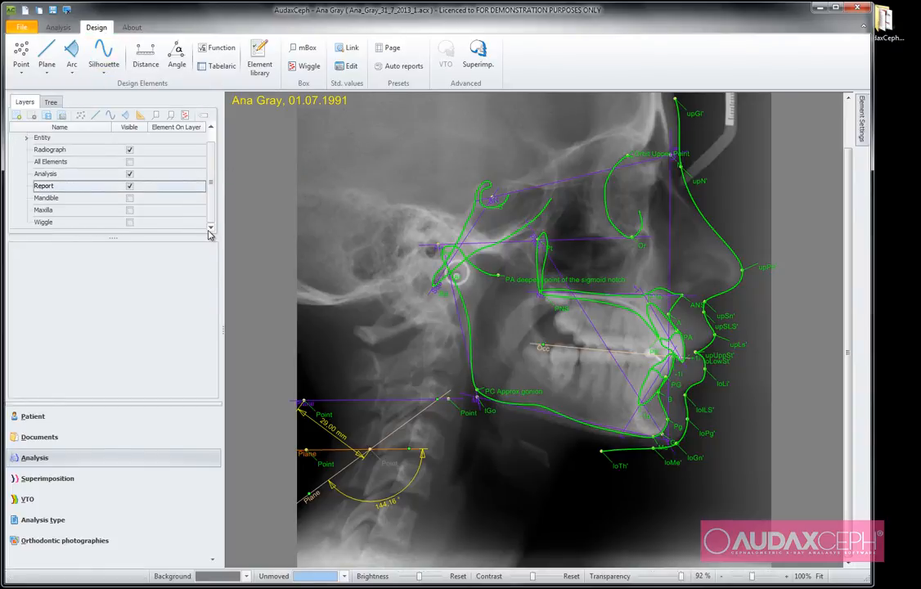
{"action": "left_click", "coordinate": [130, 163]}
{"action": "left_click", "coordinate": [130, 163]}
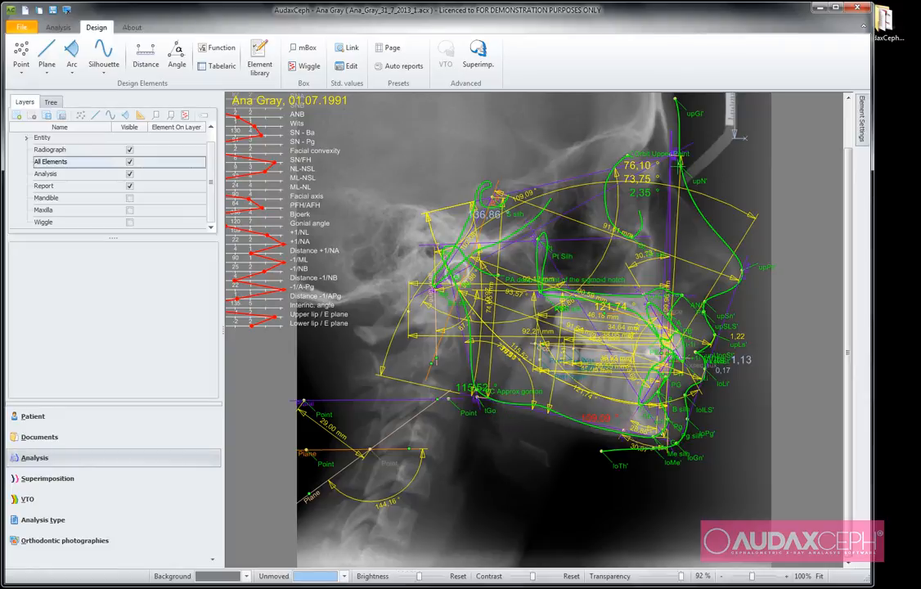
- Drag the nasion point so the orbit-area angles update to about 76.58°, 74.27° and 2.31°
{"action": "mouse_move", "coordinate": [676, 165]}
{"action": "left_mouse_down"}
{"action": "mouse_move", "coordinate": [689, 171]}
{"action": "mouse_move", "coordinate": [665, 185]}
{"action": "mouse_move", "coordinate": [694, 193]}
{"action": "mouse_move", "coordinate": [675, 157]}
{"action": "mouse_move", "coordinate": [685, 155]}
{"action": "mouse_move", "coordinate": [674, 187]}
{"action": "mouse_move", "coordinate": [691, 191]}
{"action": "mouse_move", "coordinate": [677, 160]}
{"action": "left_mouse_up"}
{"action": "scroll", "coordinate": [777, 345], "scroll_direction": "down", "scroll_amount": 5}
{"action": "scroll", "coordinate": [777, 345], "scroll_direction": "up", "scroll_amount": 1}
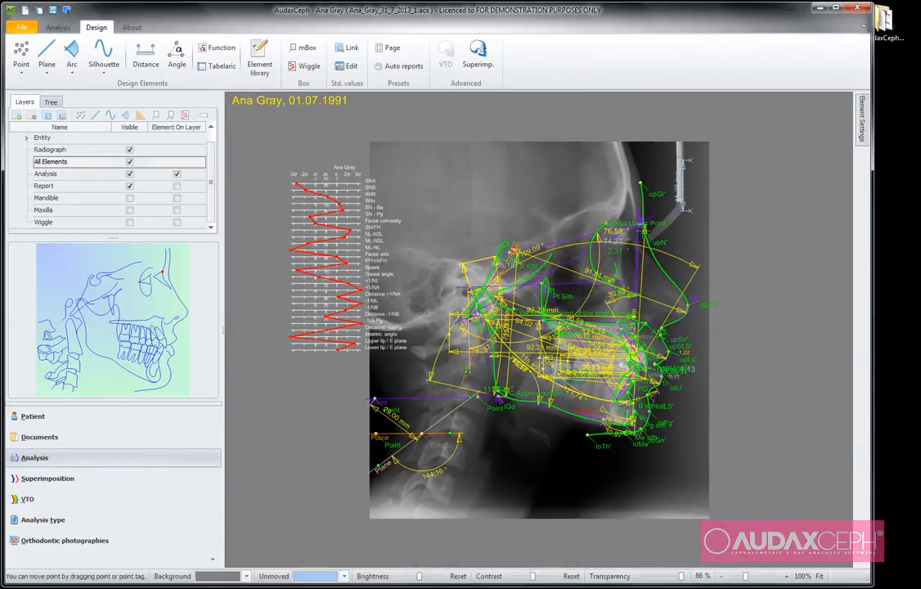
{"action": "left_click_drag", "start_coordinate": [644, 230], "coordinate": [606, 226]}
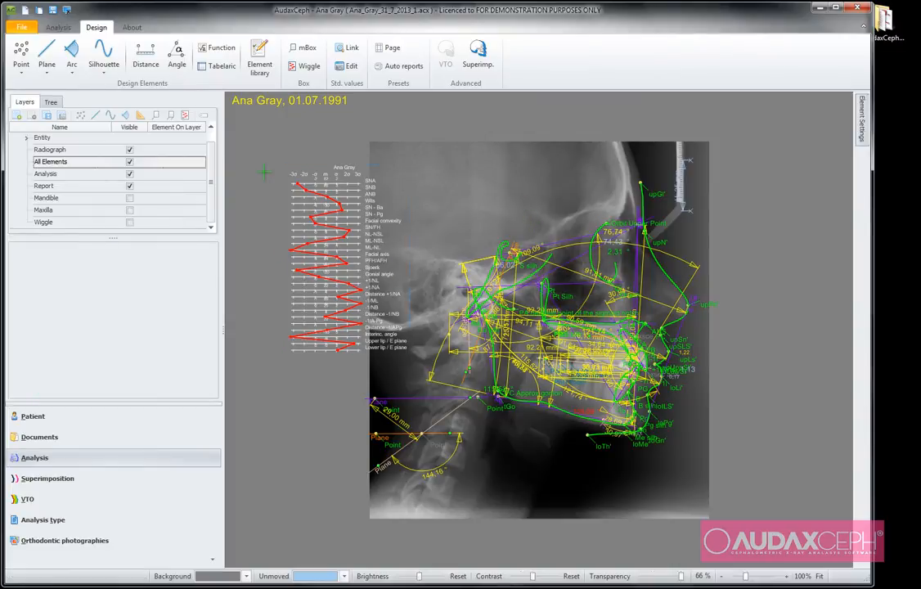
- Hide the All Elements and Analysis layers, save the analysis, and go to the patient's Documents
{"action": "left_click", "coordinate": [129, 162]}
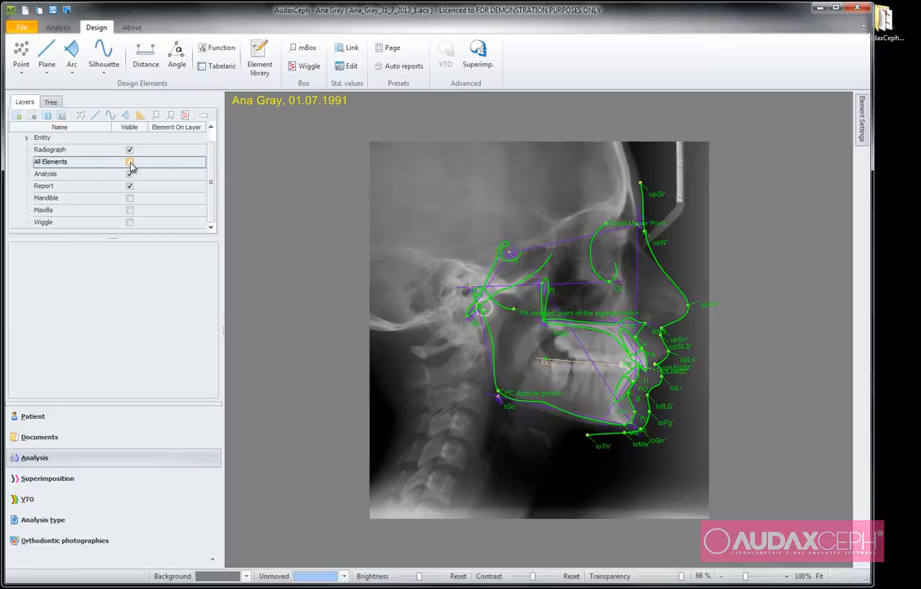
{"action": "left_click", "coordinate": [129, 174]}
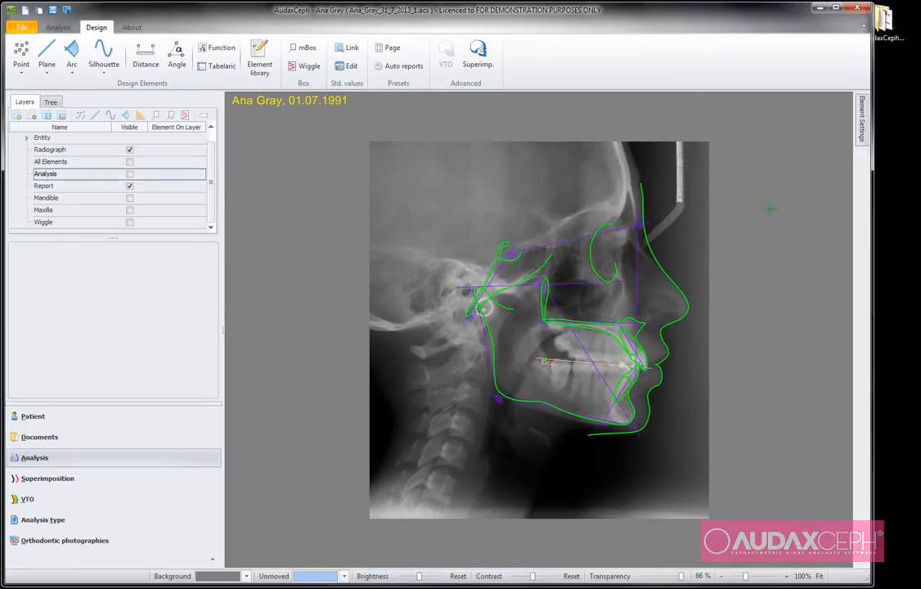
{"action": "scroll", "coordinate": [744, 171], "scroll_direction": "up", "scroll_amount": 3}
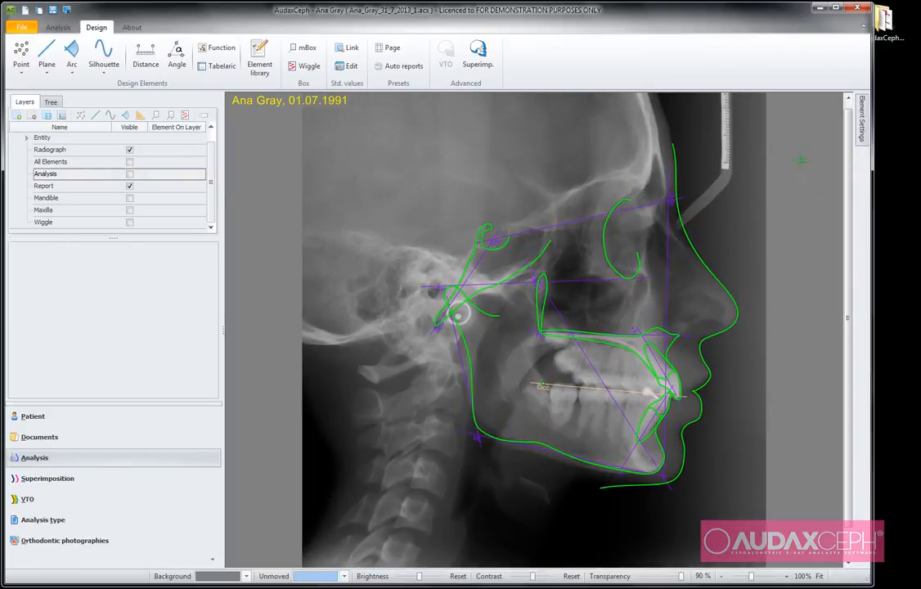
{"action": "left_click_drag", "start_coordinate": [848, 200], "coordinate": [847, 196]}
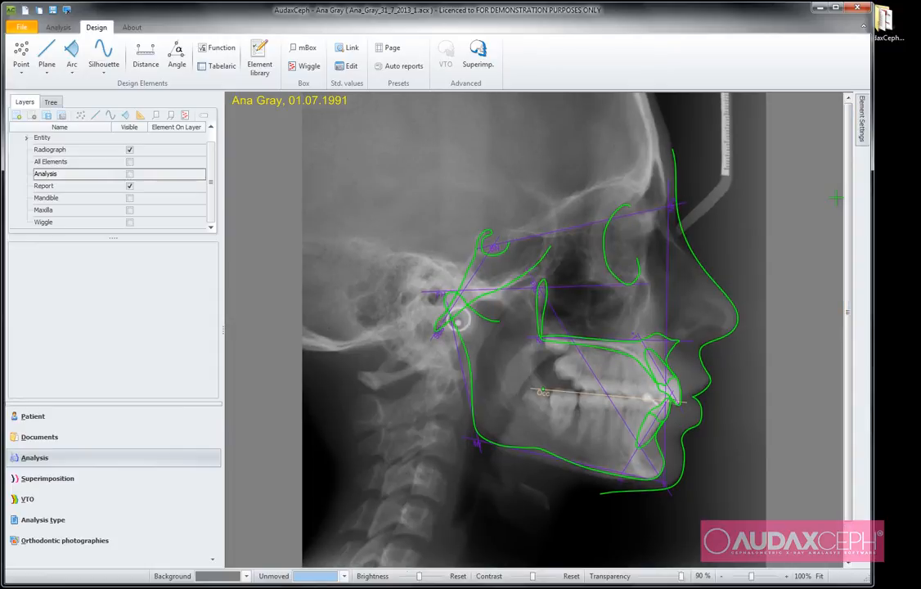
{"action": "left_click", "coordinate": [53, 14]}
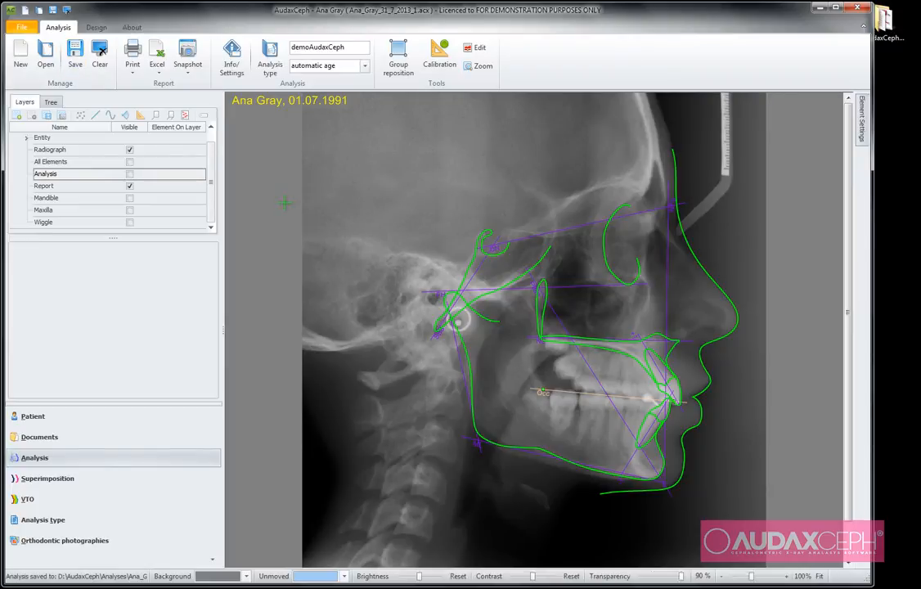
{"action": "left_click", "coordinate": [61, 435]}
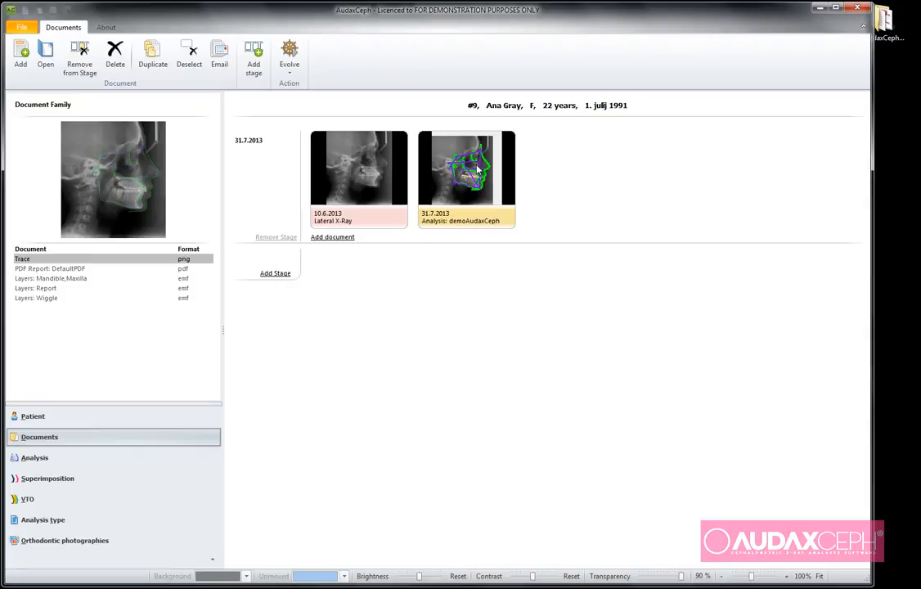
- Start a VTO prediction from the traced analysis, advance the mandible, and select the upper incisor
{"action": "right_click", "coordinate": [478, 168]}
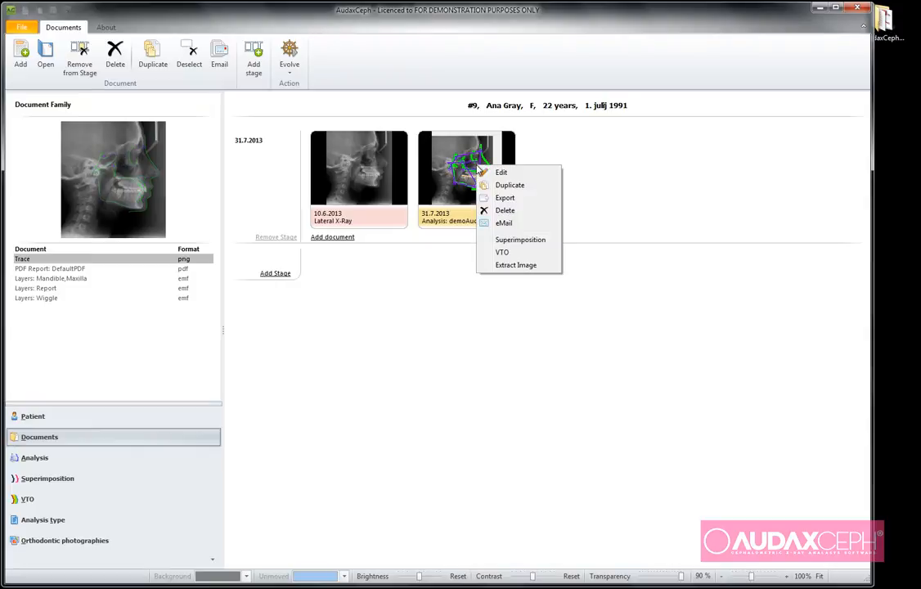
{"action": "left_click", "coordinate": [524, 252]}
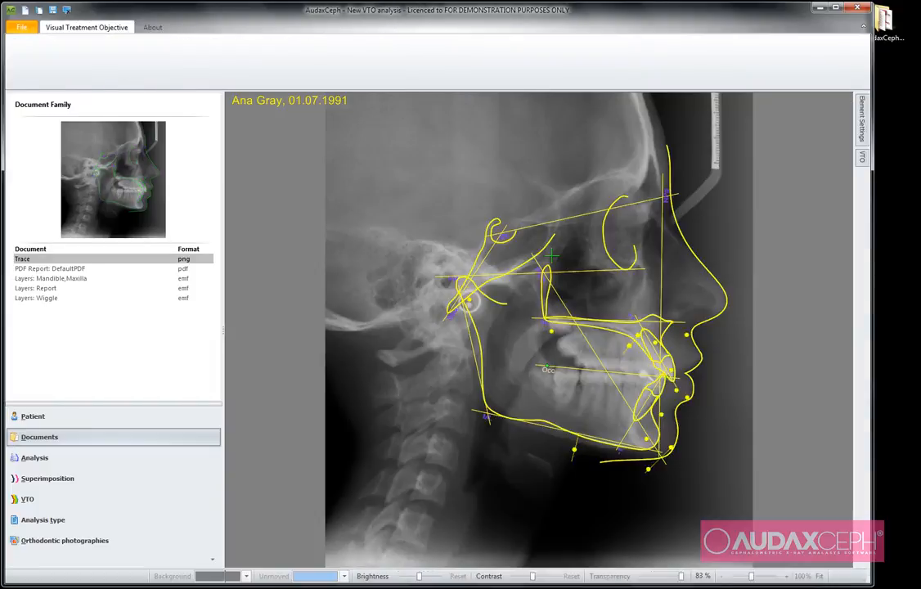
{"action": "scroll", "coordinate": [782, 483], "scroll_direction": "up", "scroll_amount": 2}
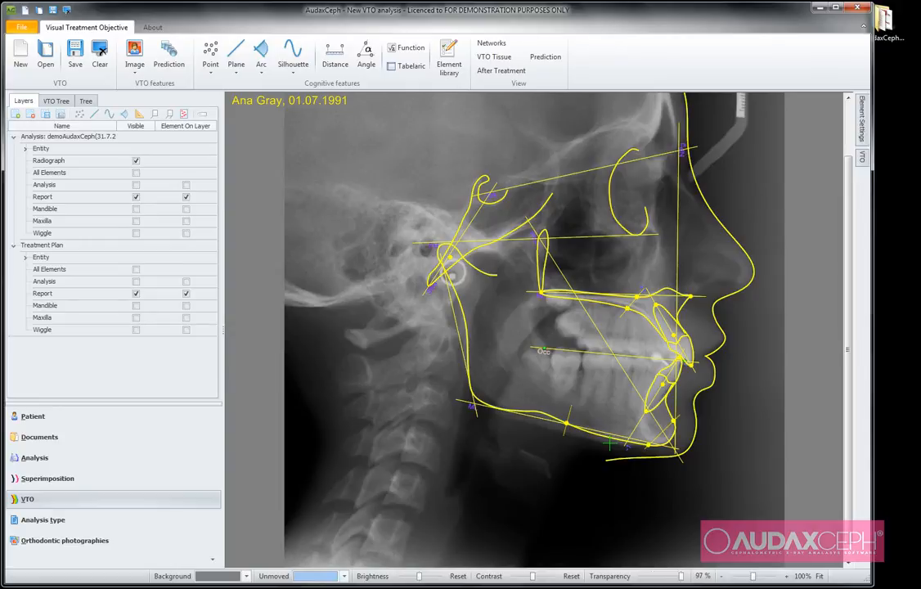
{"action": "left_click_drag", "start_coordinate": [606, 438], "coordinate": [614, 443]}
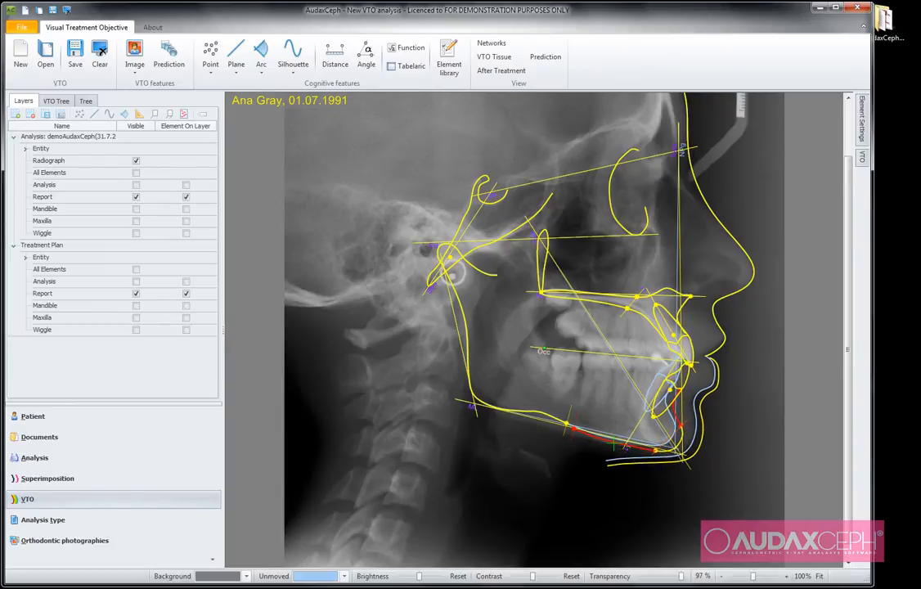
{"action": "scroll", "coordinate": [781, 398], "scroll_direction": "up", "scroll_amount": 5}
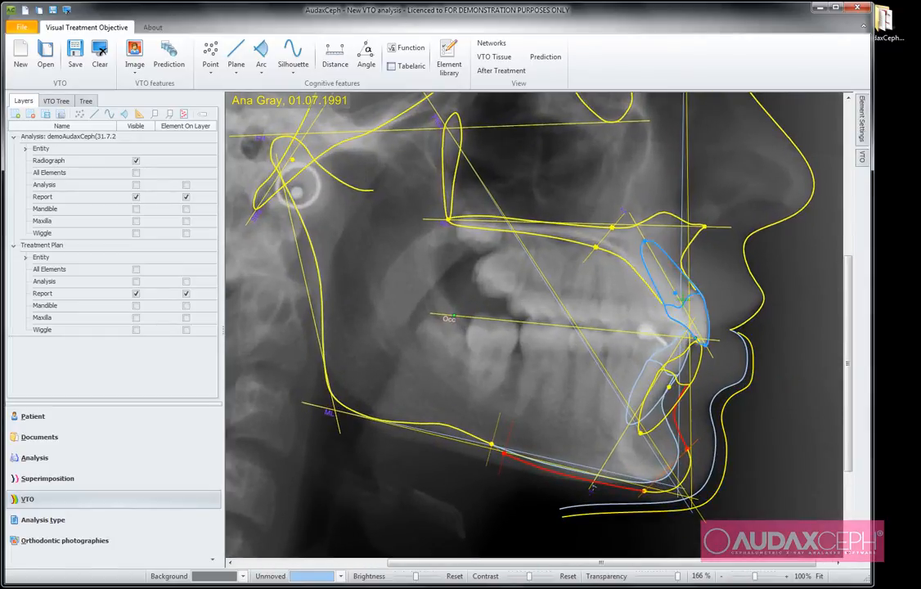
{"action": "left_click", "coordinate": [676, 292]}
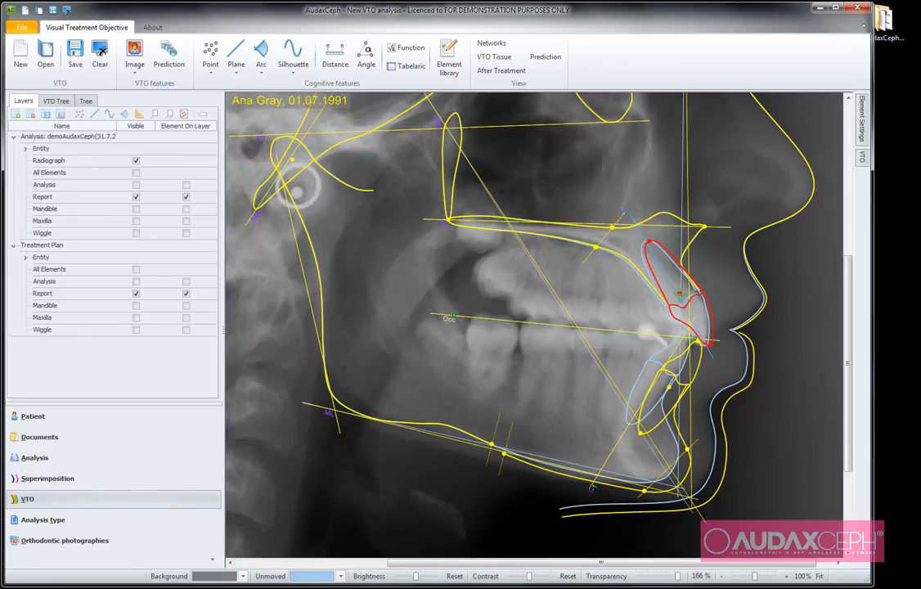
- Rotate the upper incisor with VTO Rotate to a new inclination
{"action": "right_click", "coordinate": [678, 294]}
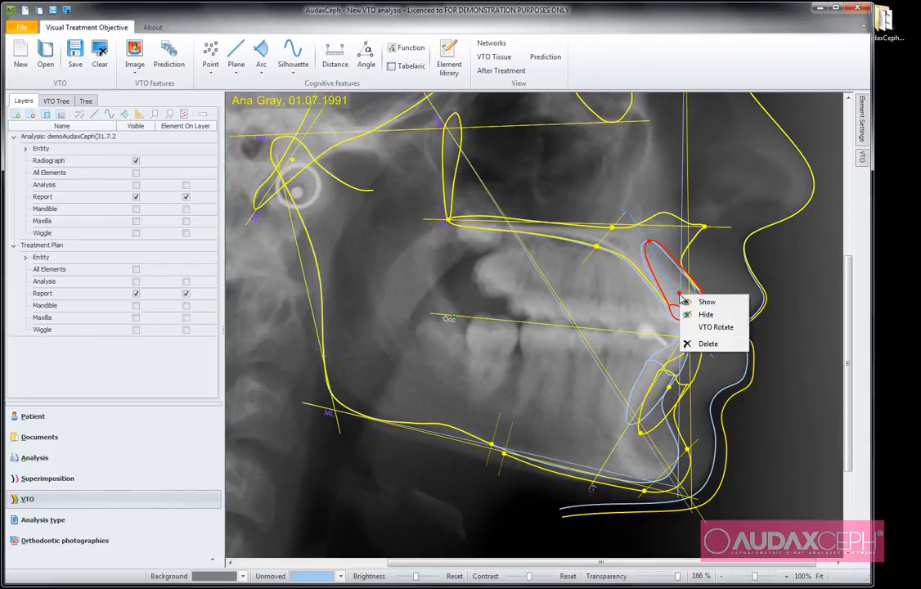
{"action": "left_click", "coordinate": [705, 324]}
{"action": "left_click_drag", "start_coordinate": [727, 292], "coordinate": [675, 296]}
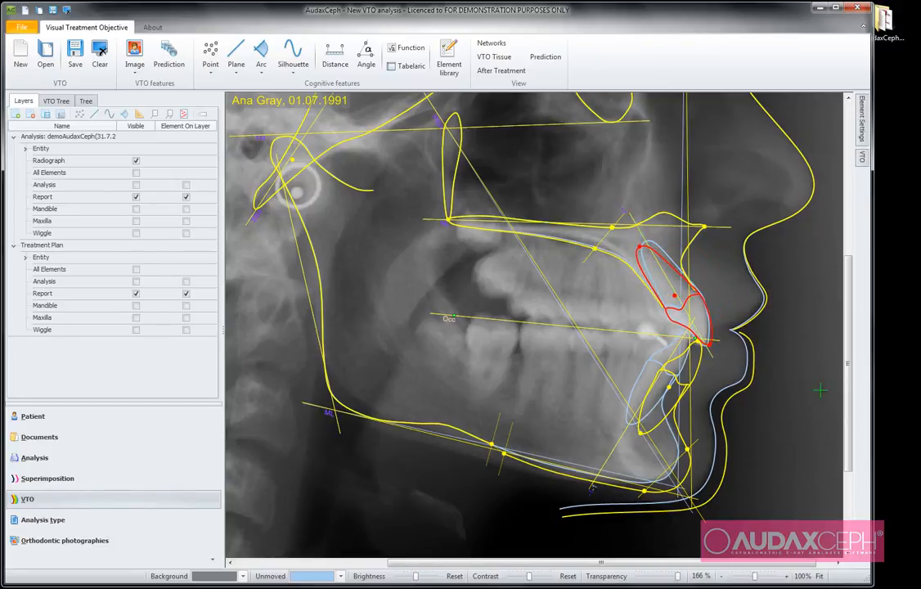
- Select the soft-tissue profile and its loLowSt' point, then zoom out to about 101%
{"action": "left_click", "coordinate": [742, 334]}
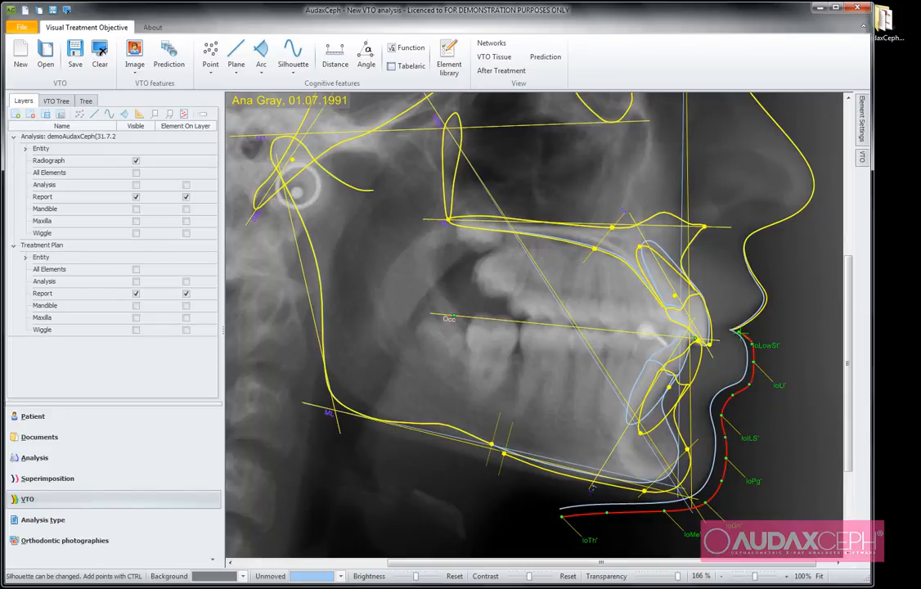
{"action": "left_click", "coordinate": [739, 331]}
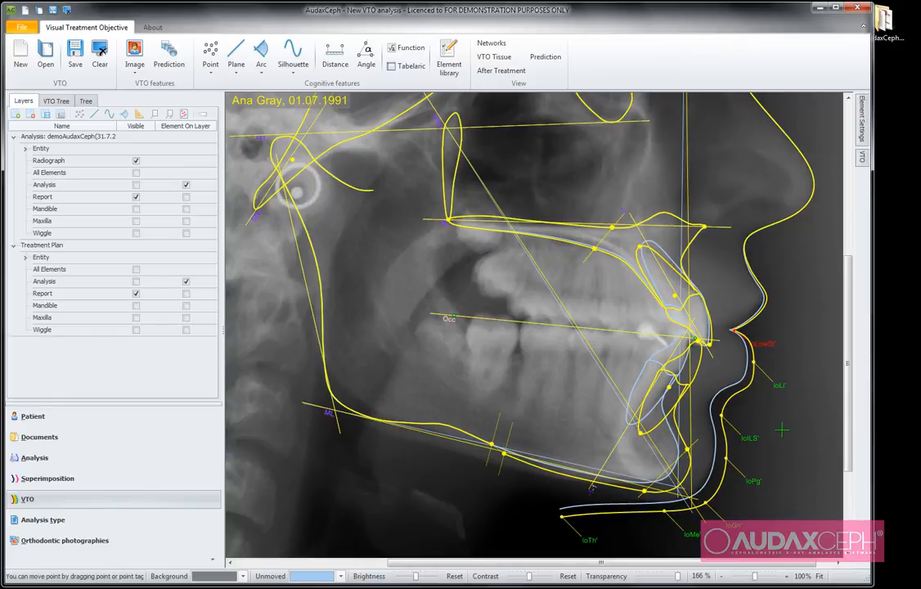
{"action": "scroll", "coordinate": [782, 429], "scroll_direction": "down", "scroll_amount": 3}
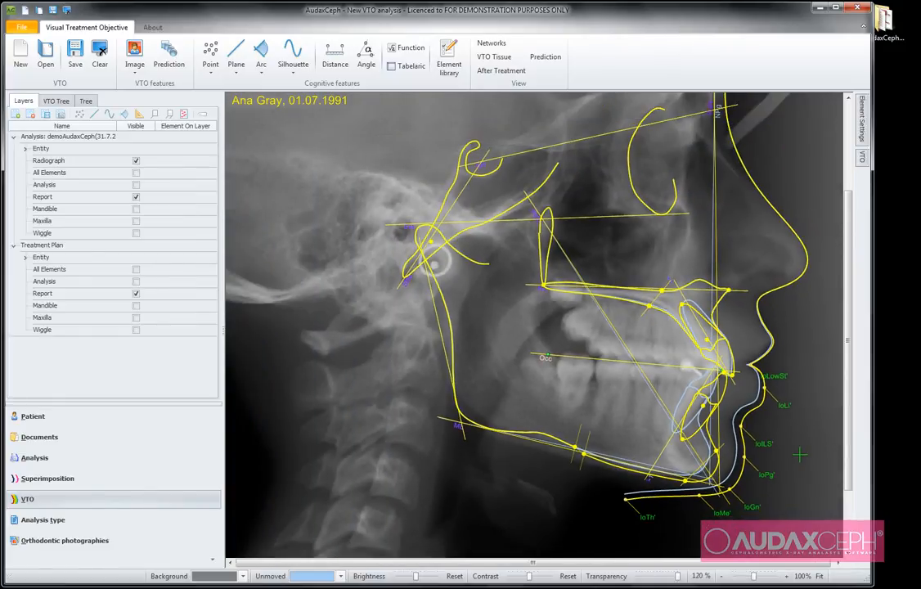
{"action": "scroll", "coordinate": [799, 455], "scroll_direction": "down", "scroll_amount": 2}
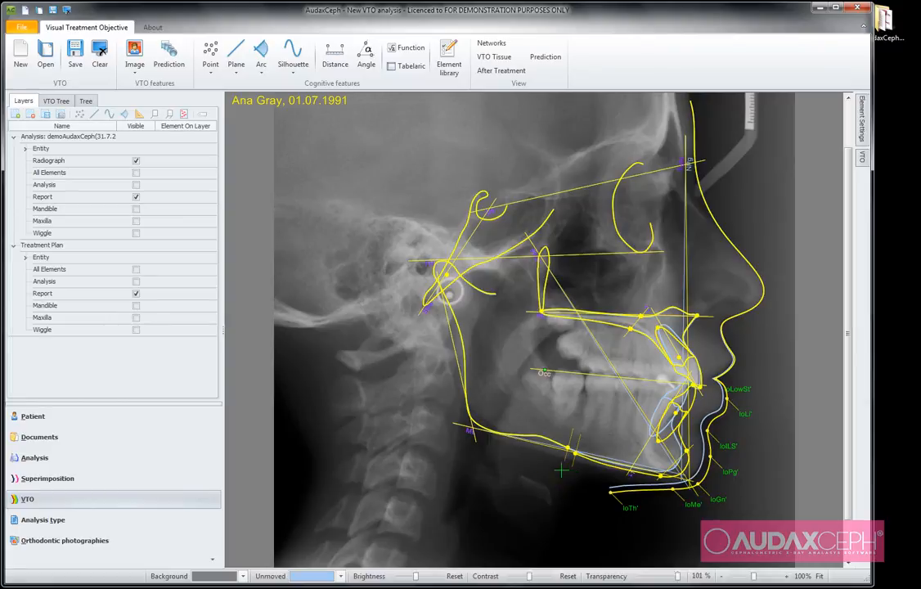
- Show All Deltaboxes, then try Cut1's α up to 7,0 and cancel with it back at 0,0
{"action": "left_click", "coordinate": [25, 258]}
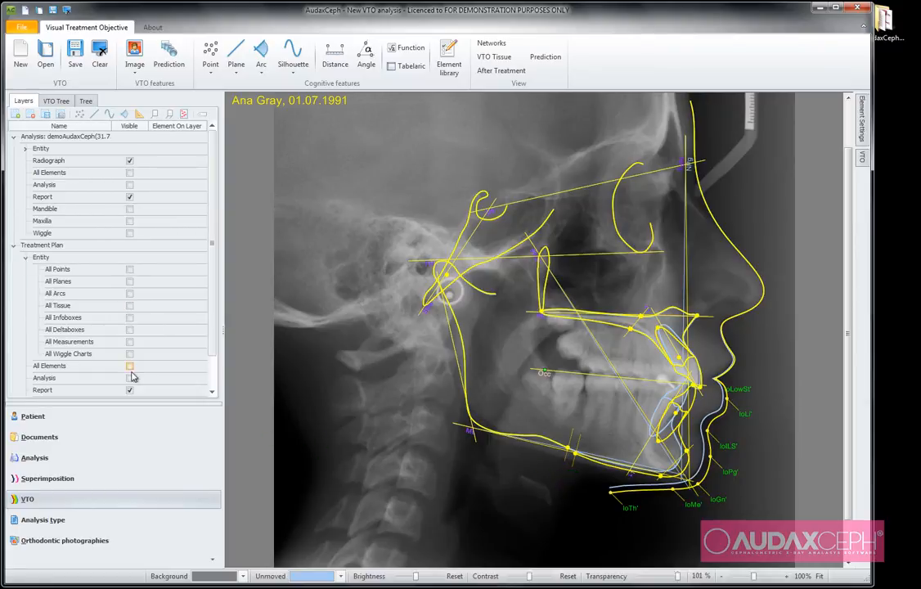
{"action": "left_click", "coordinate": [129, 329]}
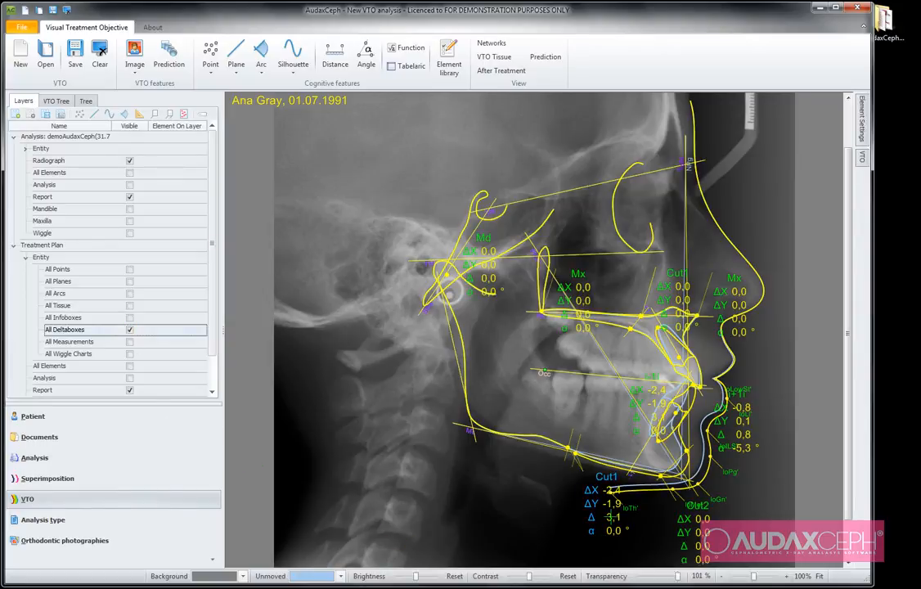
{"action": "double_click", "coordinate": [605, 491]}
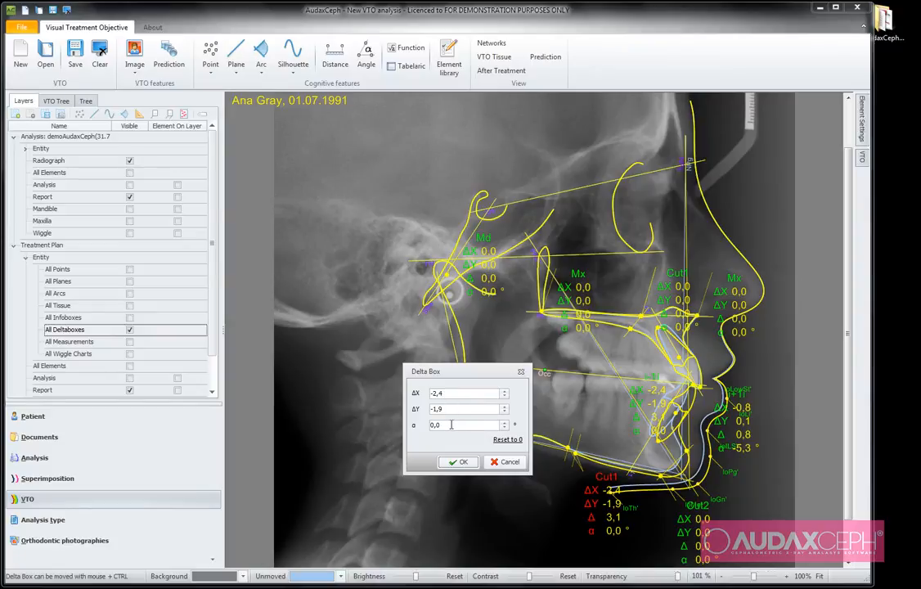
{"action": "left_click", "coordinate": [505, 423]}
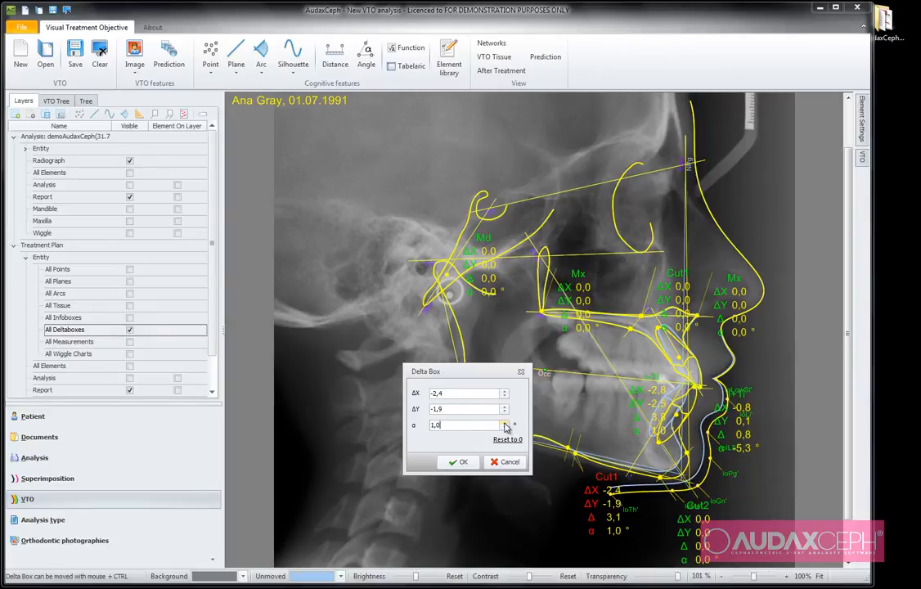
{"action": "left_click", "coordinate": [505, 423]}
{"action": "left_click", "coordinate": [504, 423]}
{"action": "left_click", "coordinate": [505, 423]}
{"action": "left_click", "coordinate": [505, 423]}
{"action": "left_click", "coordinate": [505, 423]}
{"action": "left_click", "coordinate": [504, 423]}
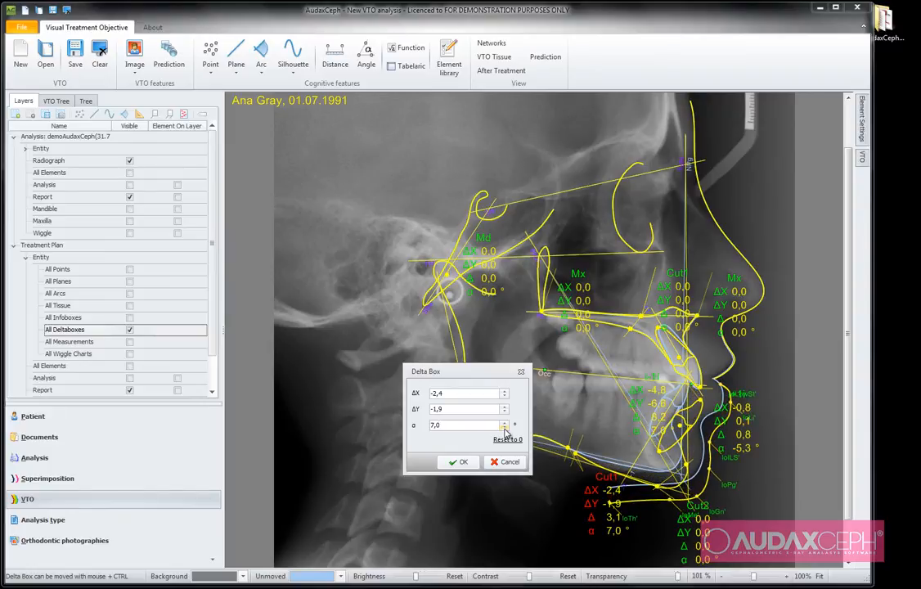
{"action": "left_click", "coordinate": [504, 428]}
{"action": "left_click", "coordinate": [505, 428]}
{"action": "left_click", "coordinate": [504, 428]}
{"action": "left_click", "coordinate": [505, 428]}
{"action": "left_click", "coordinate": [505, 428]}
{"action": "left_click", "coordinate": [504, 428]}
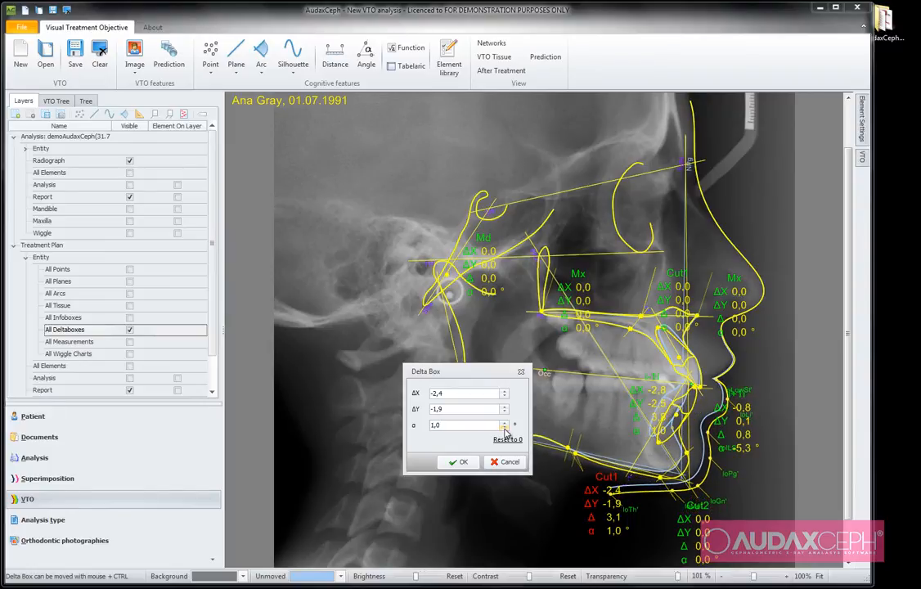
{"action": "left_click", "coordinate": [504, 438]}
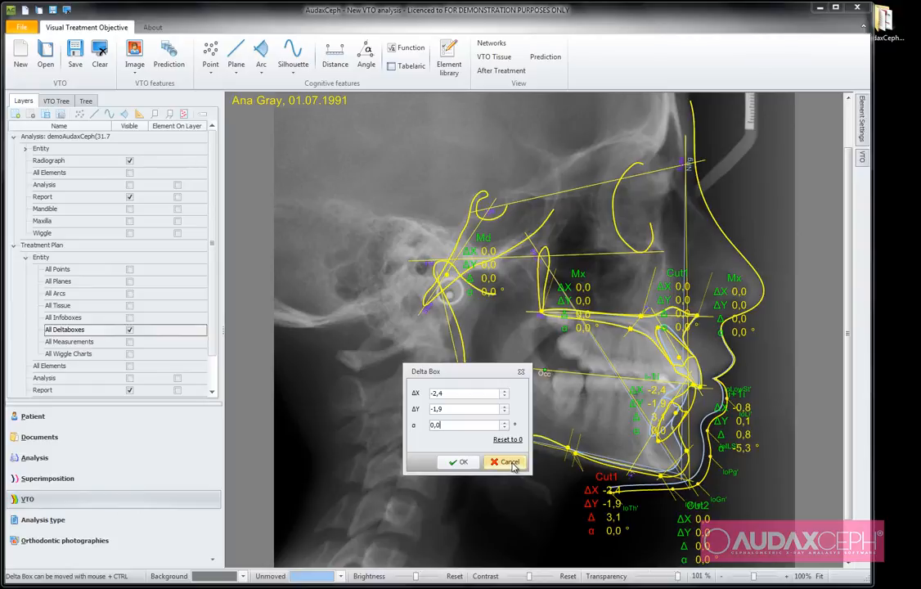
{"action": "left_click", "coordinate": [512, 465]}
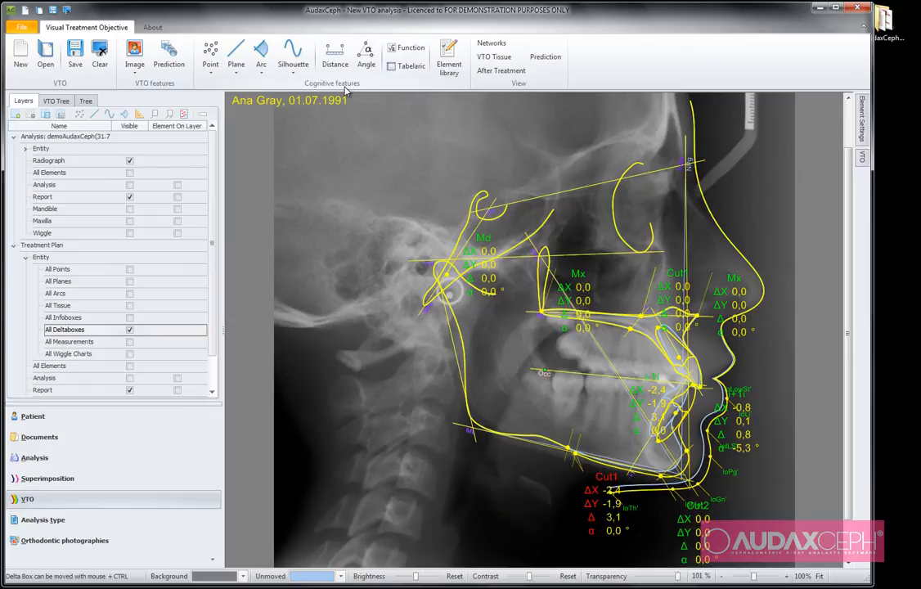
- Start a distance measurement on the lower jaw with the Distance tool
{"action": "left_click", "coordinate": [335, 56]}
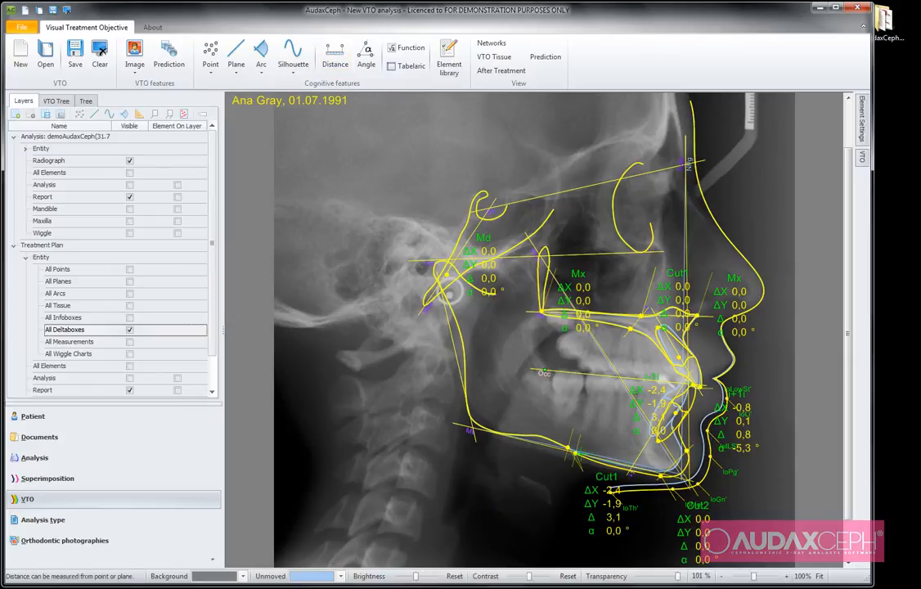
{"action": "left_click", "coordinate": [575, 453]}
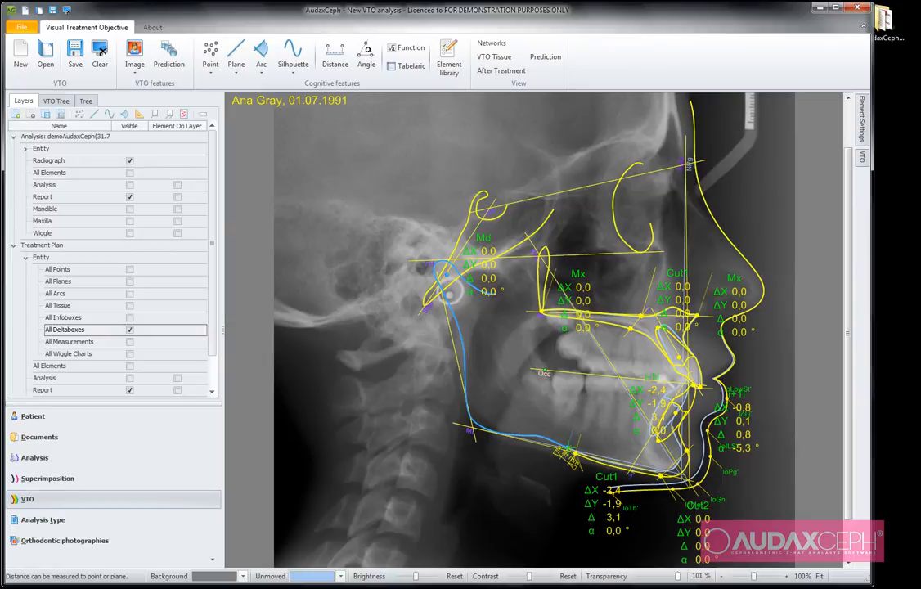
{"action": "scroll", "coordinate": [649, 486], "scroll_direction": "up", "scroll_amount": 2}
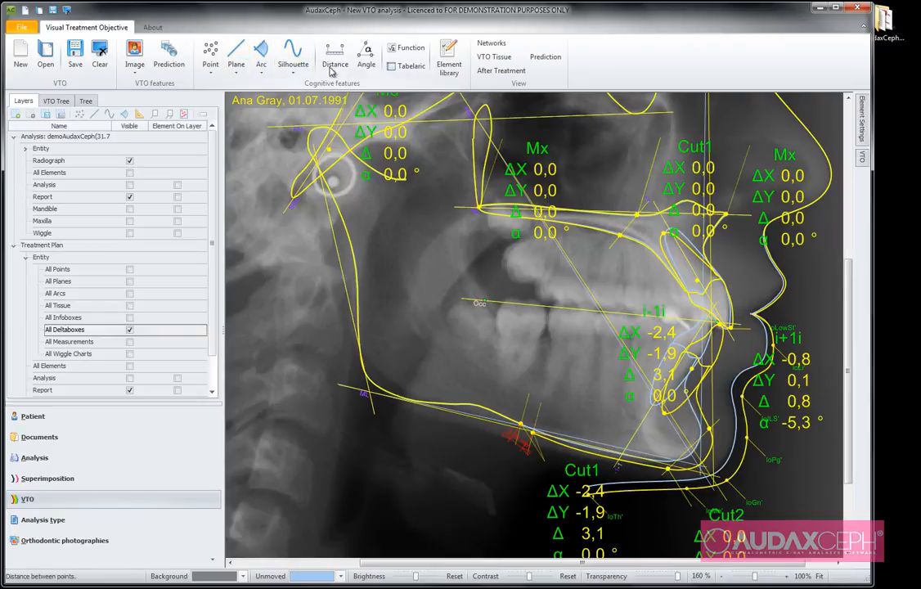
- Add an angle measurement starting from the diagonal plane, then hide all delta boxes
{"action": "left_click", "coordinate": [366, 59]}
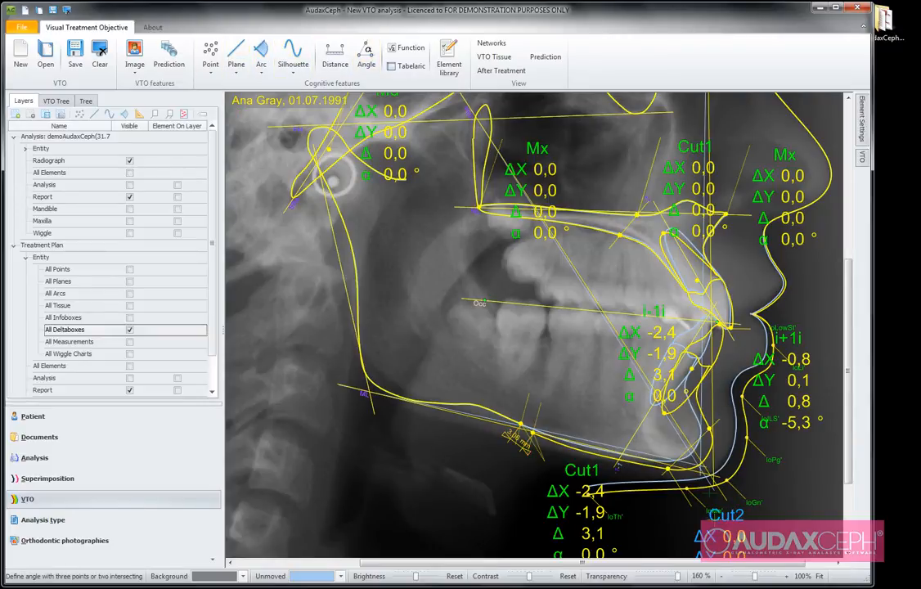
{"action": "left_click", "coordinate": [681, 434]}
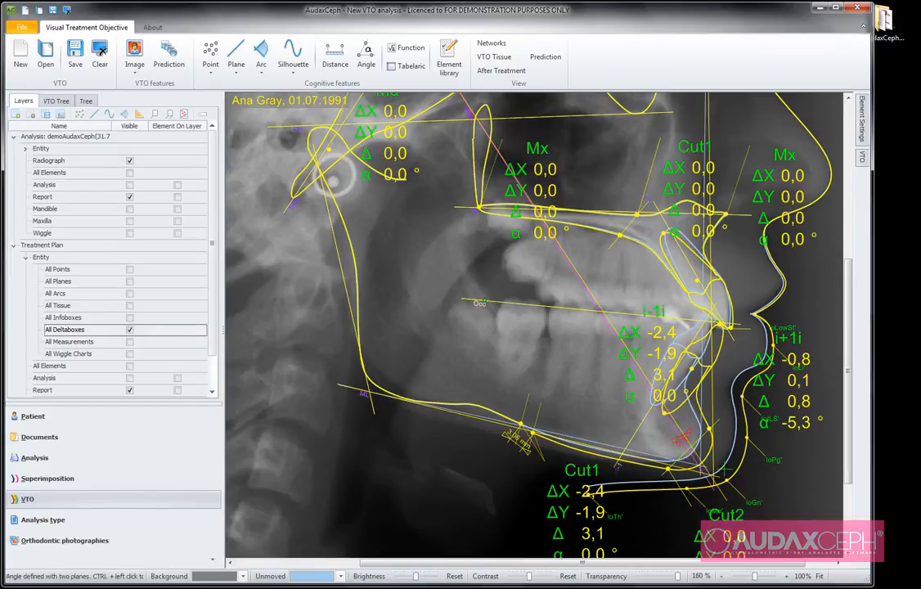
{"action": "scroll", "coordinate": [696, 453], "scroll_direction": "down", "scroll_amount": 2}
{"action": "scroll", "coordinate": [790, 508], "scroll_direction": "down", "scroll_amount": 1}
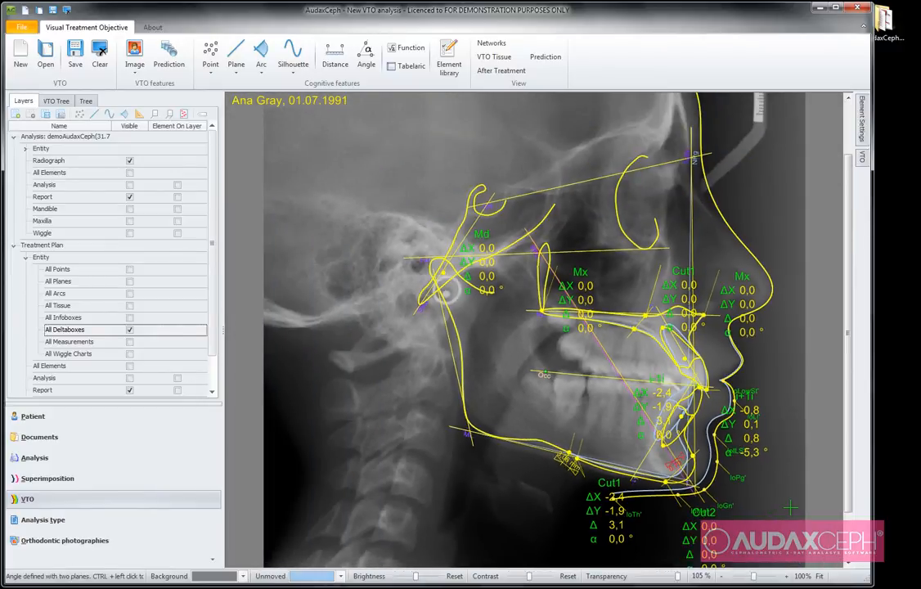
{"action": "left_click", "coordinate": [130, 328]}
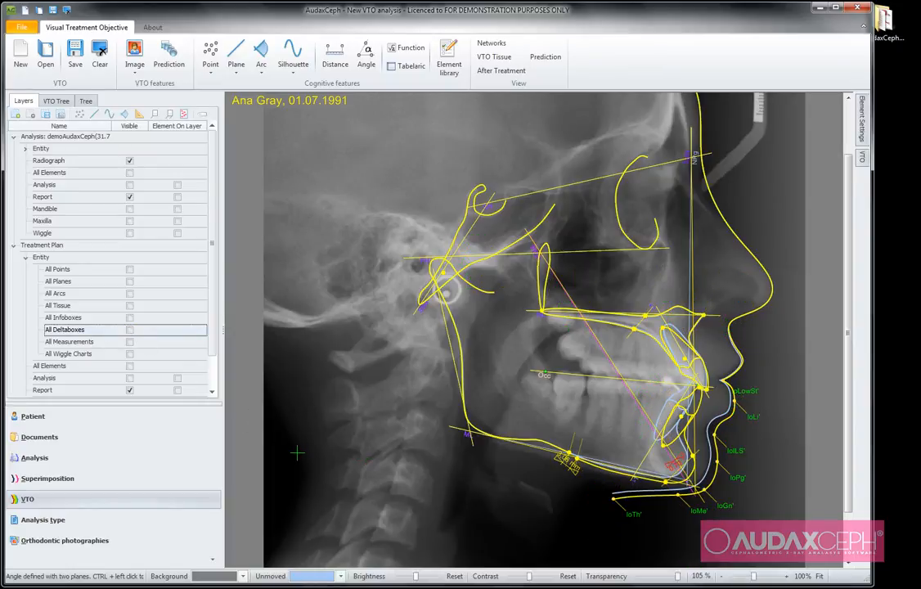
- Switch between the Networks, VTO Tissue and Prediction views, ending on Networks
{"action": "left_click", "coordinate": [491, 44]}
{"action": "left_click", "coordinate": [495, 56]}
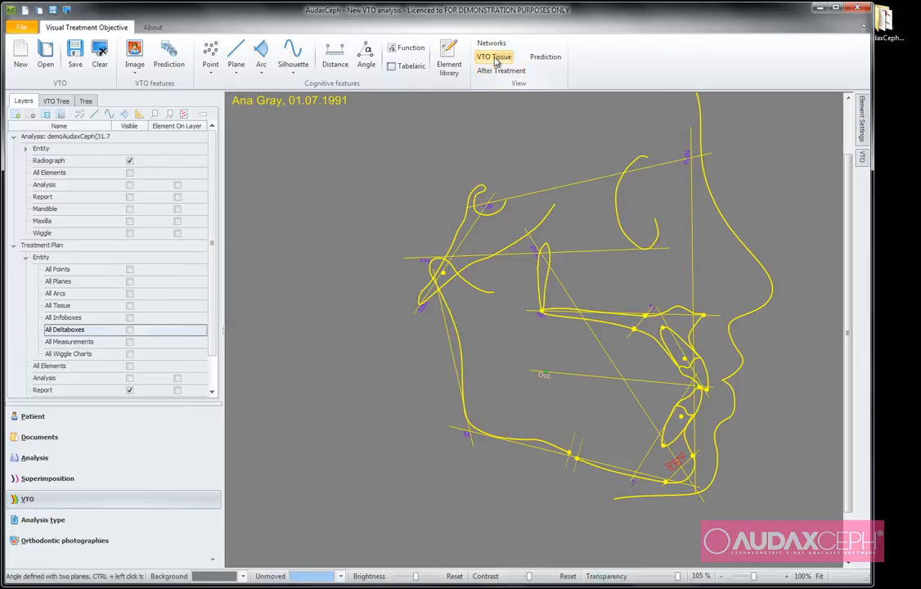
{"action": "left_click", "coordinate": [493, 47]}
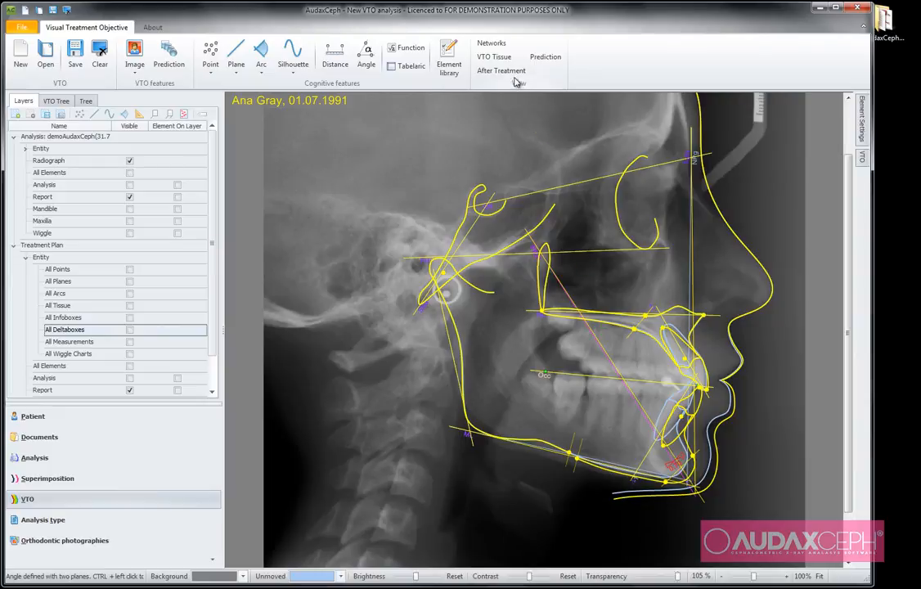
{"action": "left_click", "coordinate": [547, 59]}
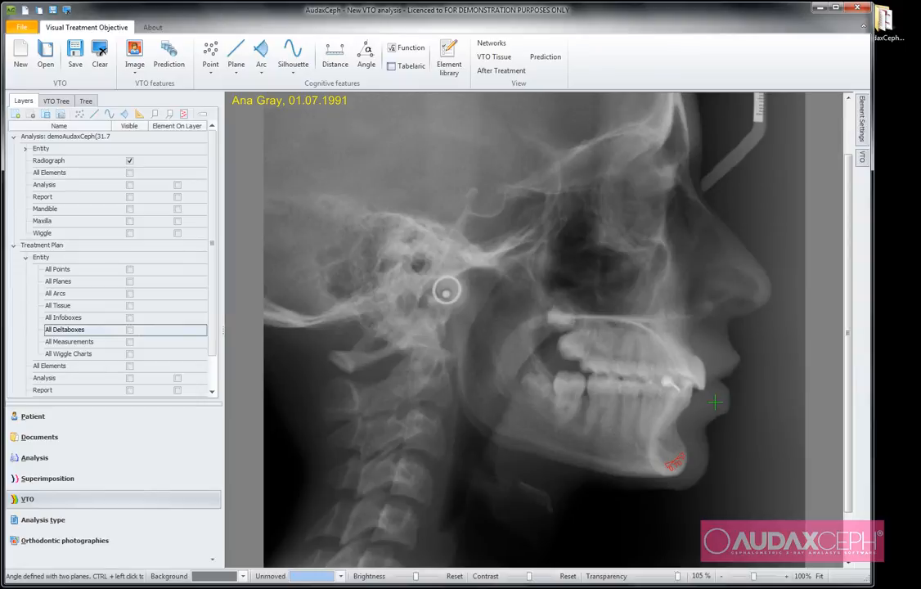
{"action": "left_click", "coordinate": [493, 43]}
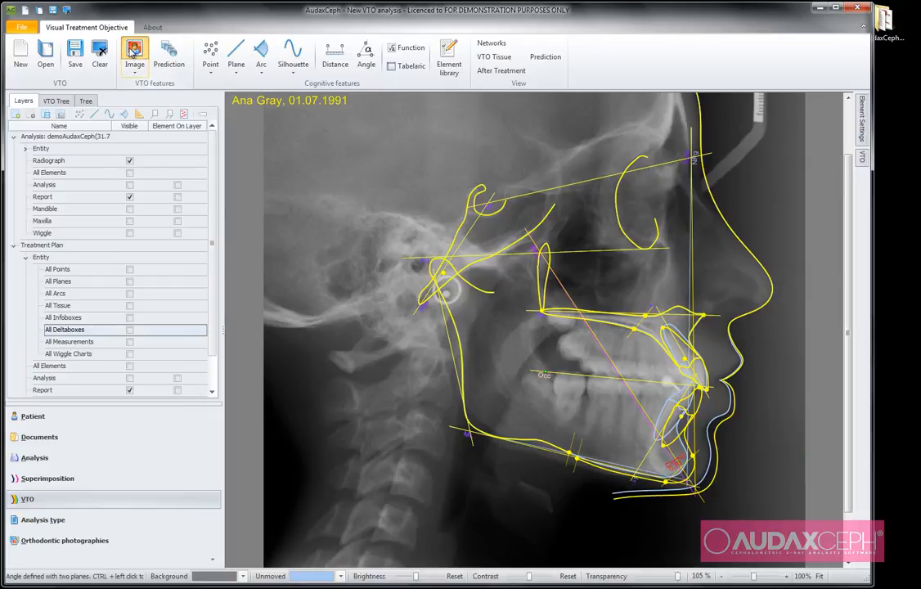
- Cancel the Image dialog and open the orthodonticImages folder in Explorer
{"action": "left_click", "coordinate": [134, 54]}
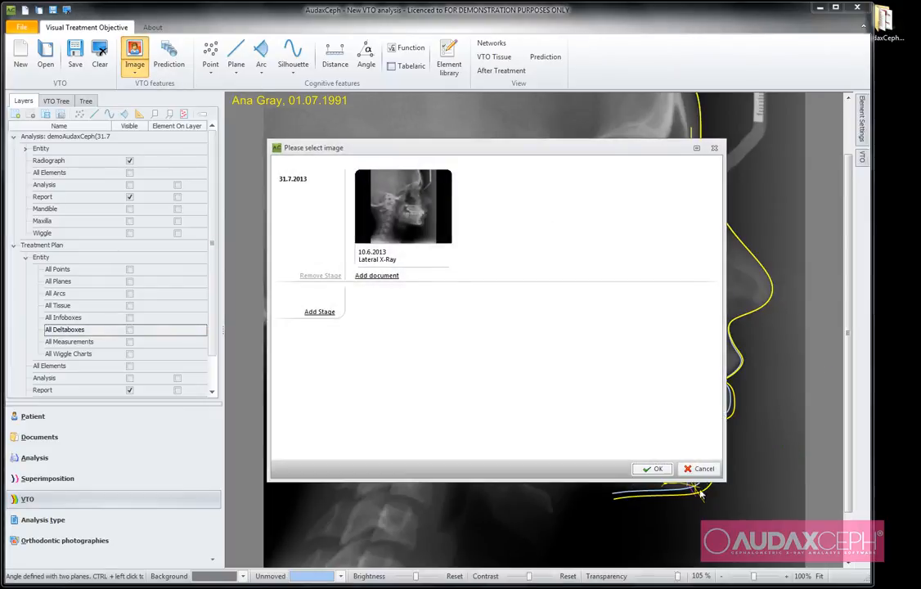
{"action": "left_click", "coordinate": [703, 469]}
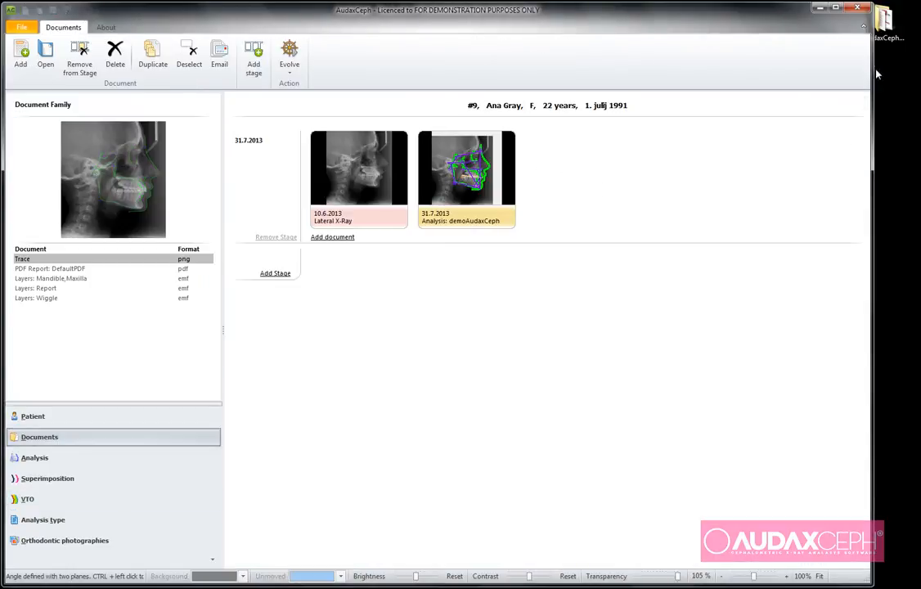
{"action": "double_click", "coordinate": [886, 23]}
{"action": "double_click", "coordinate": [248, 331]}
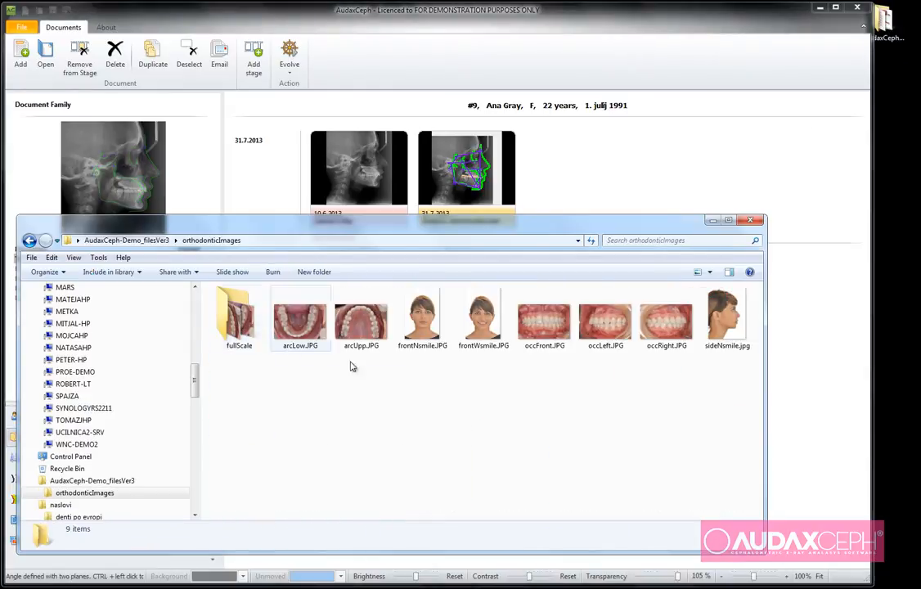
- Add sideNsmile.jpg to the stage as Lateral Face No Smile (R) and return to the VTO
{"action": "left_click_drag", "start_coordinate": [725, 317], "coordinate": [647, 172]}
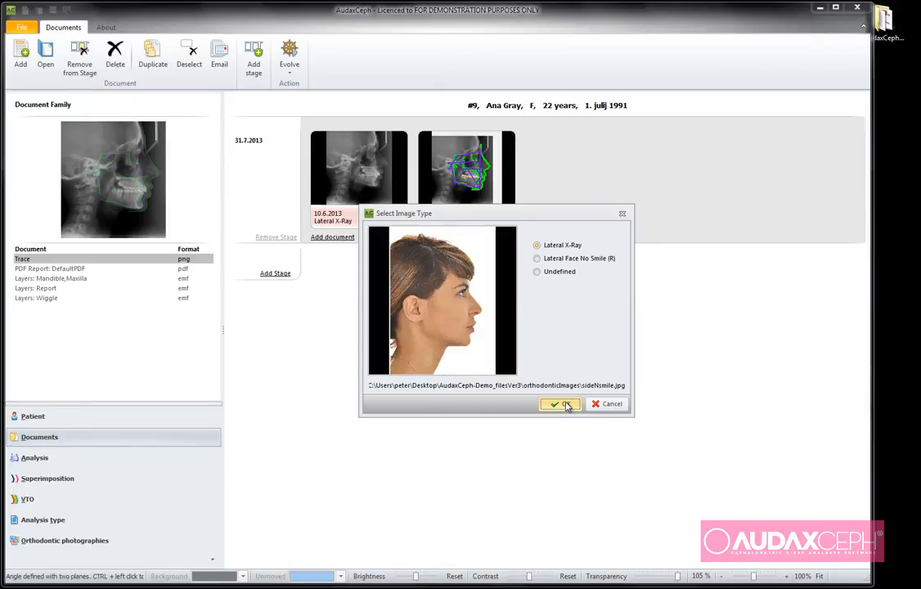
{"action": "left_click", "coordinate": [574, 258]}
{"action": "left_click", "coordinate": [563, 404]}
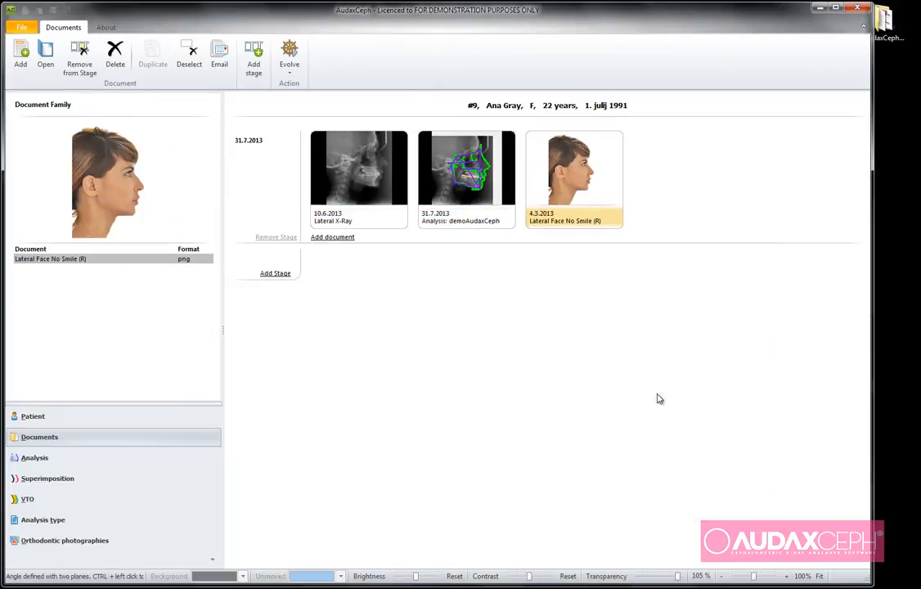
{"action": "left_click", "coordinate": [49, 501]}
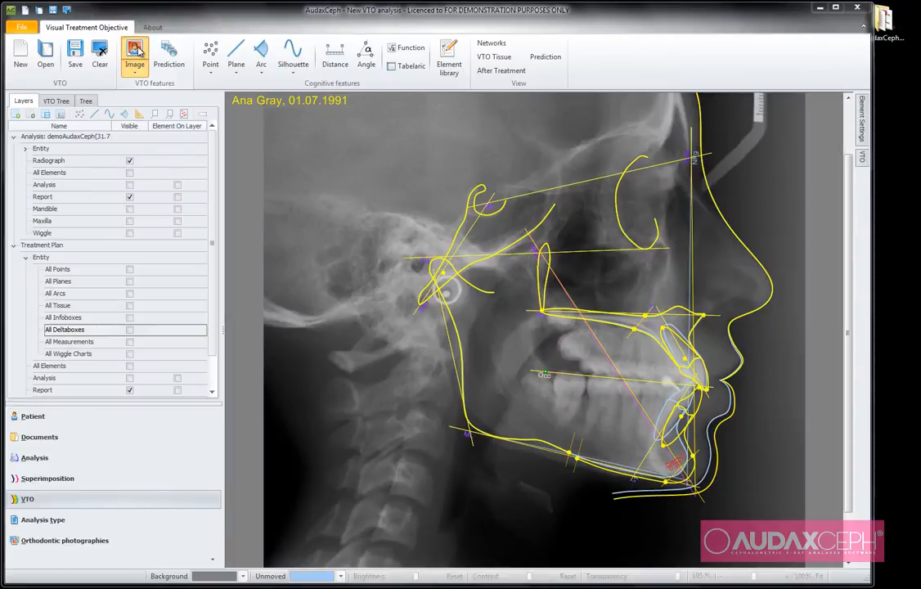
- Use the profile face photo as the VTO image and fit it in view
{"action": "left_click", "coordinate": [136, 54]}
{"action": "double_click", "coordinate": [520, 217]}
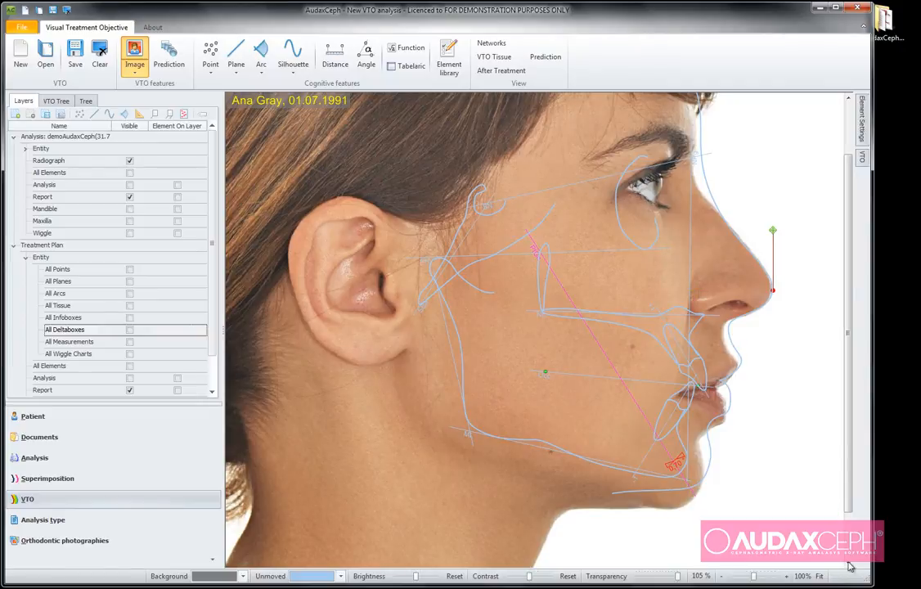
{"action": "left_click", "coordinate": [819, 576]}
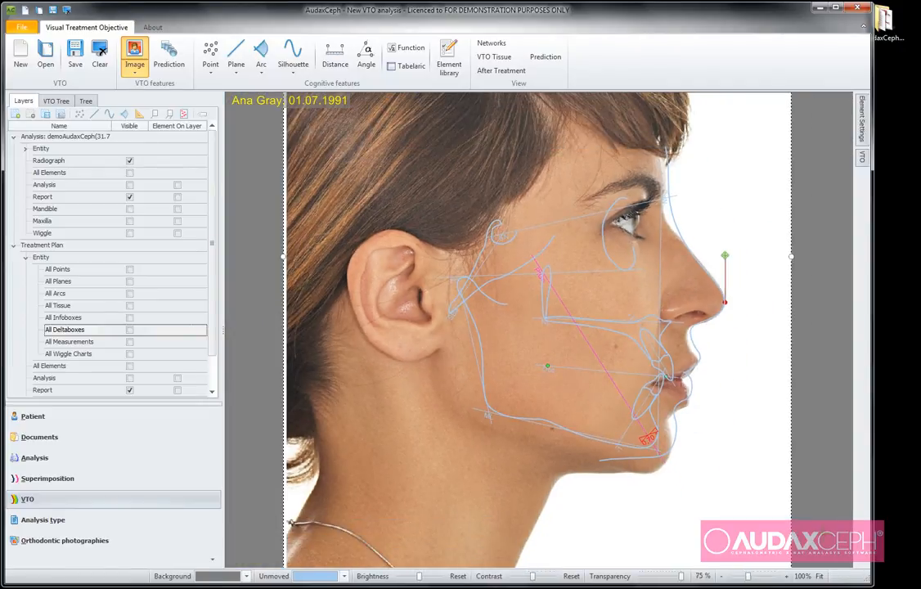
{"action": "scroll", "coordinate": [539, 330], "scroll_direction": "down", "scroll_amount": 2}
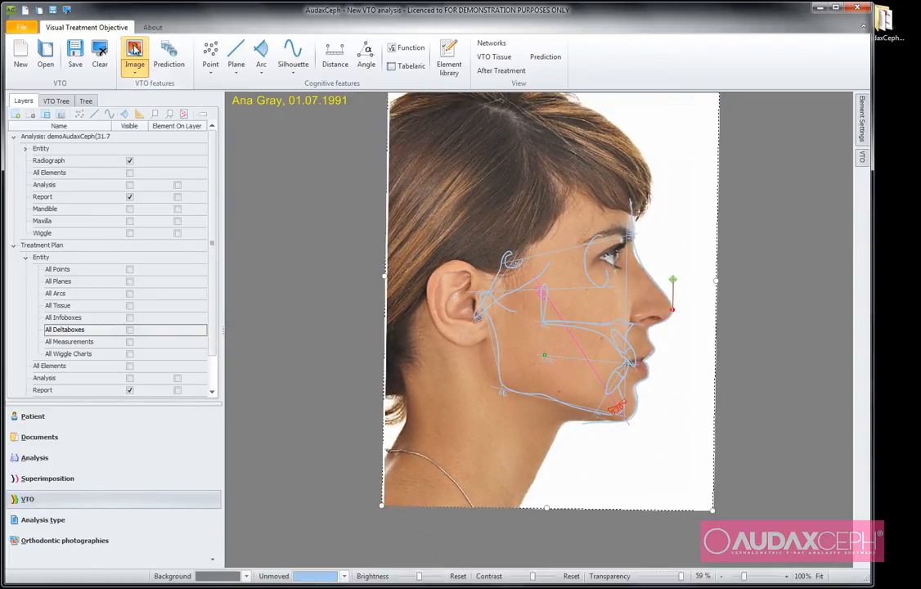
- Generate the treatment prediction and show the predicted profile without tracings
{"action": "left_click", "coordinate": [134, 57]}
{"action": "scroll", "coordinate": [808, 335], "scroll_direction": "up", "scroll_amount": 4}
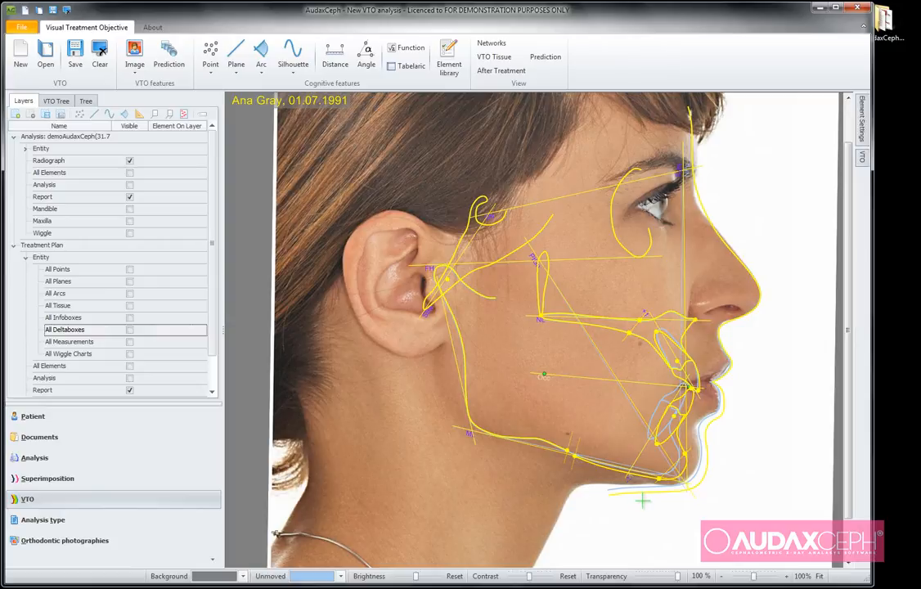
{"action": "left_click", "coordinate": [182, 65]}
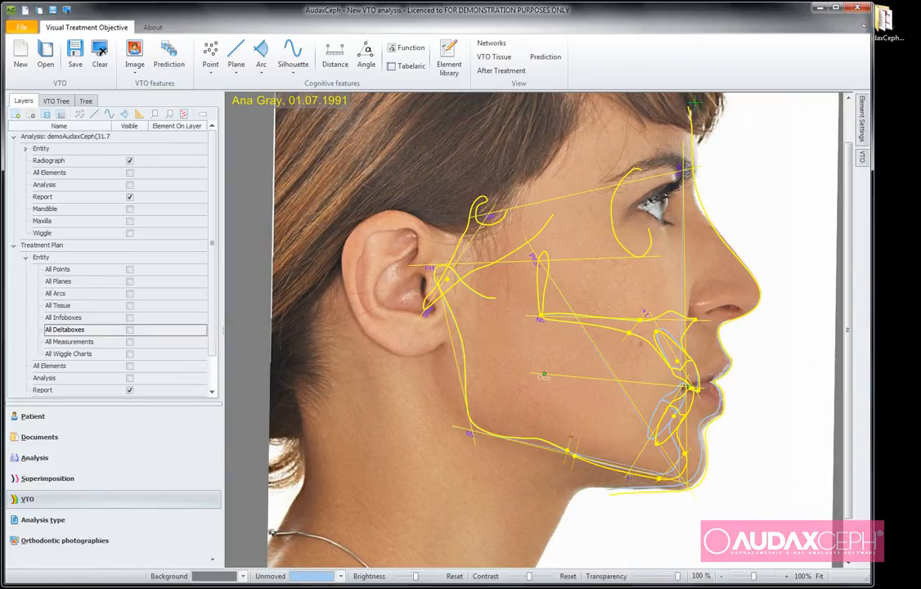
{"action": "left_click", "coordinate": [551, 59]}
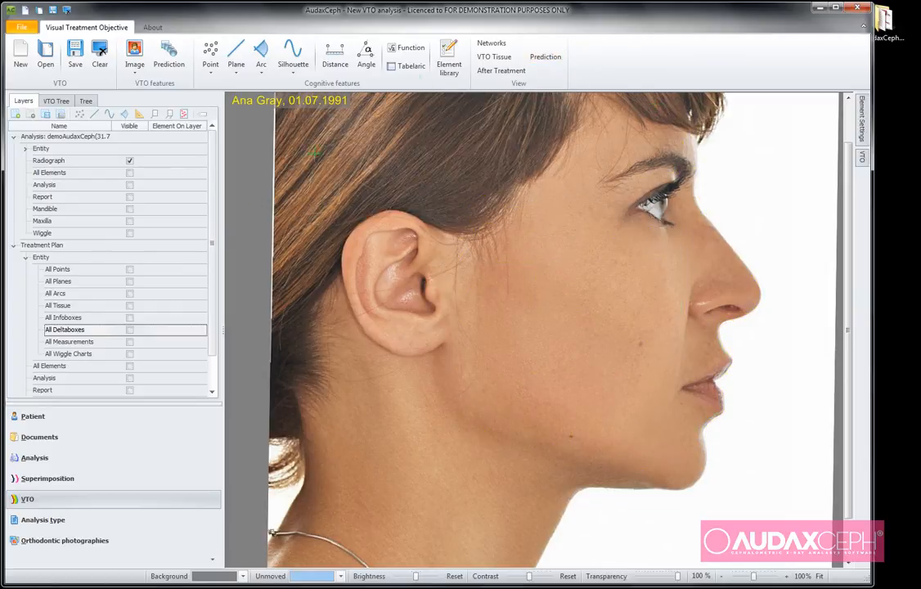
- Toggle the Initial and Warped photos in the VTO Tree, save the VTO, and show Documents
{"action": "left_click", "coordinate": [57, 99]}
{"action": "left_click", "coordinate": [146, 185]}
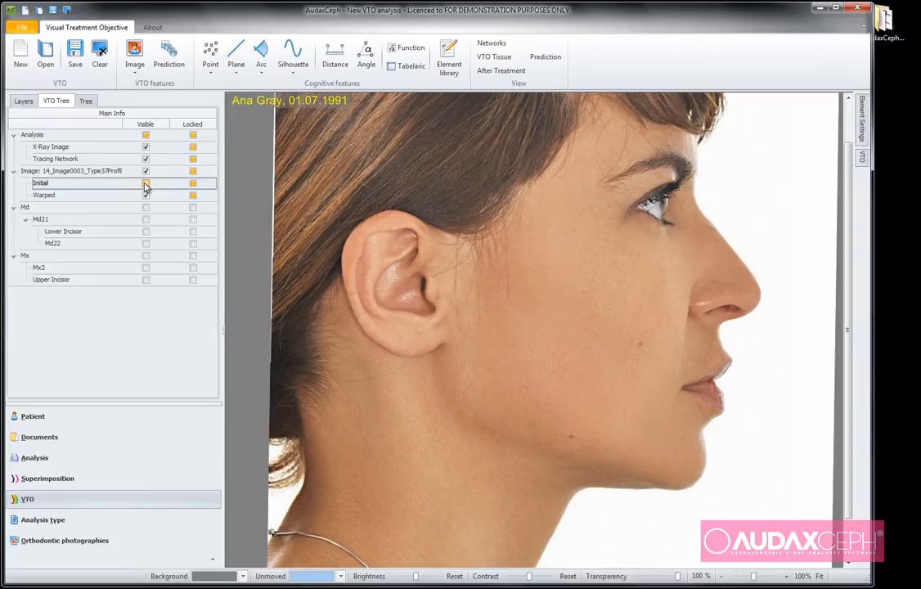
{"action": "left_click", "coordinate": [145, 184]}
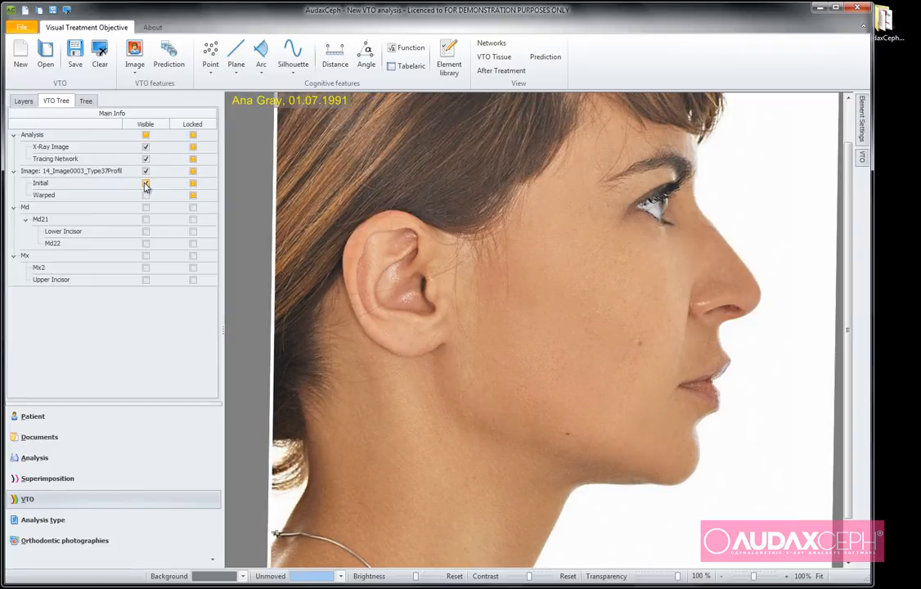
{"action": "left_click", "coordinate": [147, 197]}
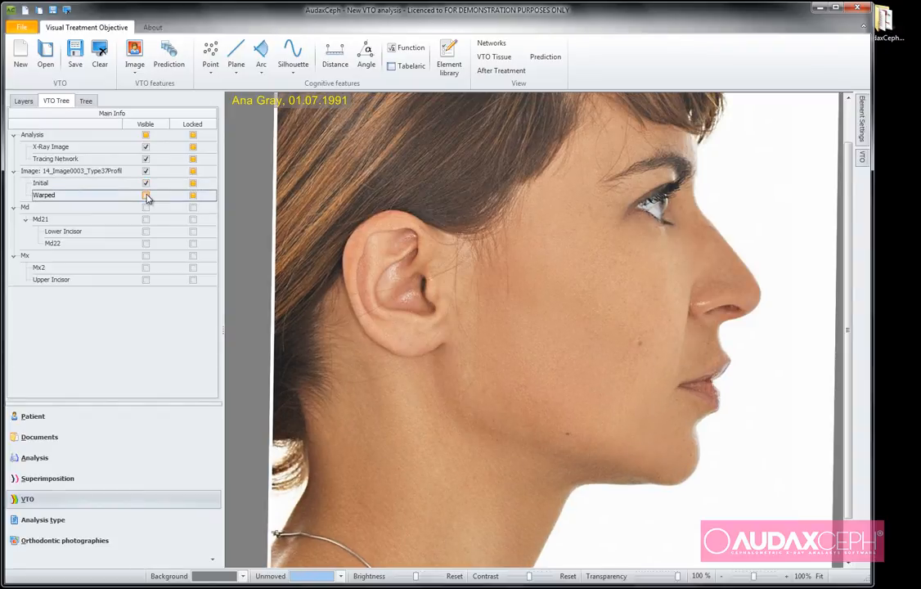
{"action": "left_click", "coordinate": [147, 195]}
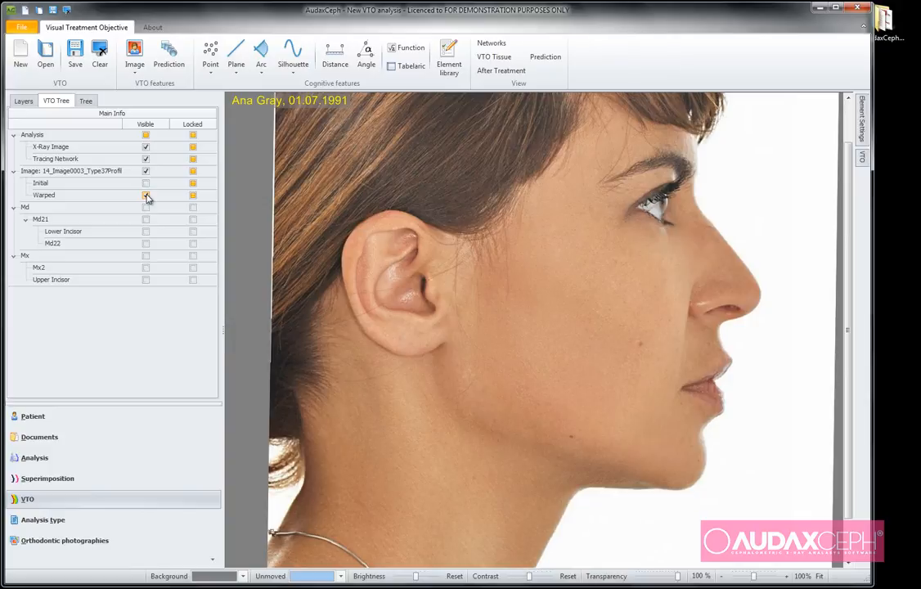
{"action": "left_click", "coordinate": [74, 54]}
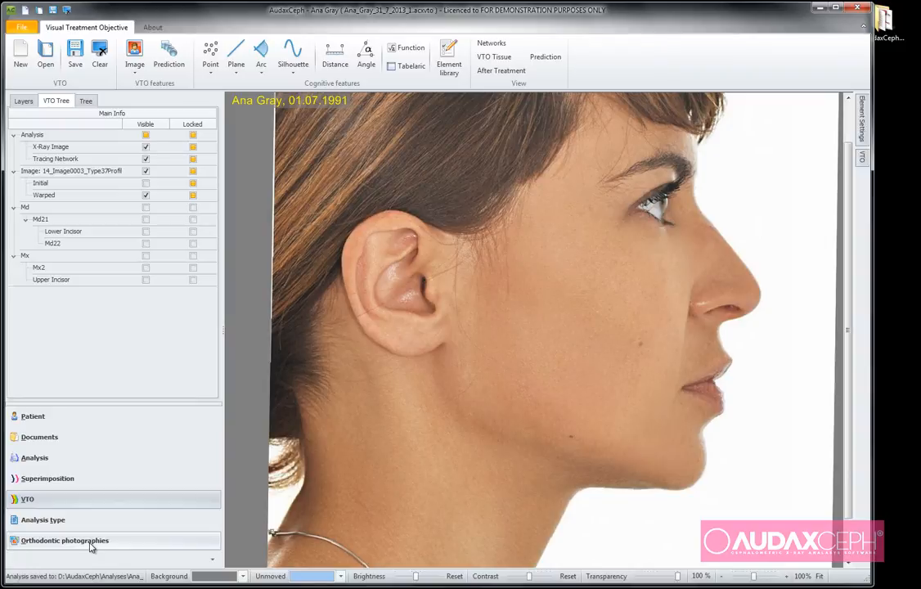
{"action": "left_click", "coordinate": [64, 437]}
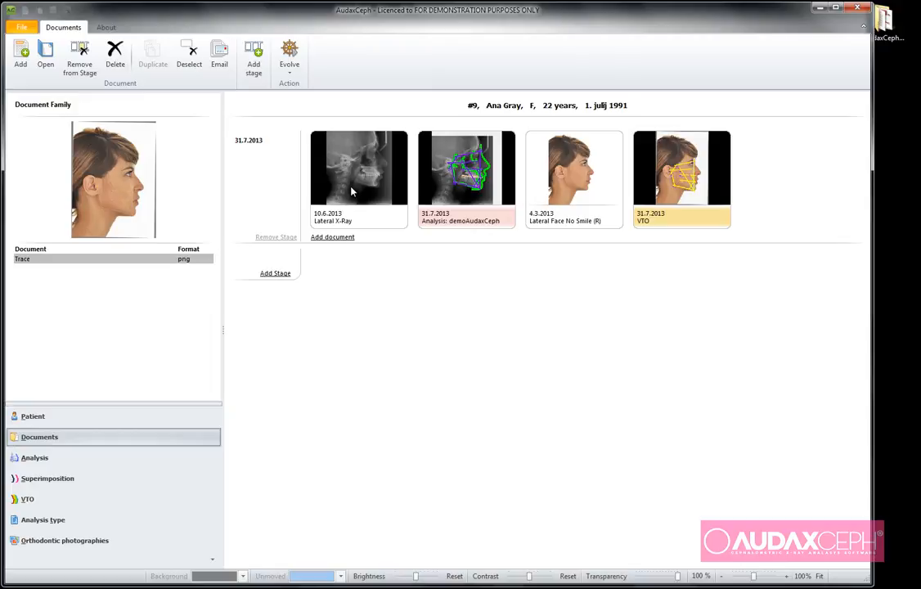
- Drag the seven photos arcLow.JPG through occRight.JPG from orthodonticImages onto the 31.7.2013 stage
{"action": "double_click", "coordinate": [888, 25]}
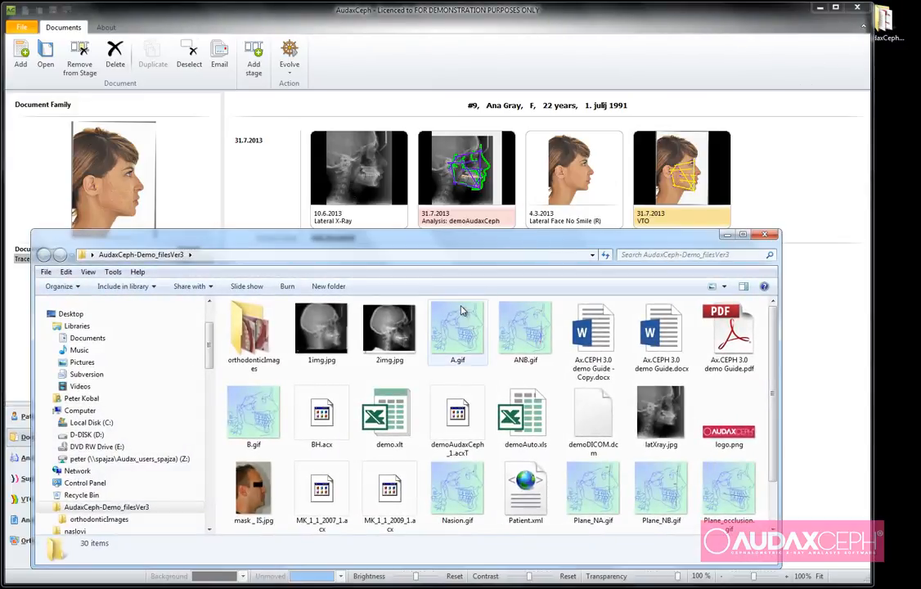
{"action": "double_click", "coordinate": [252, 331]}
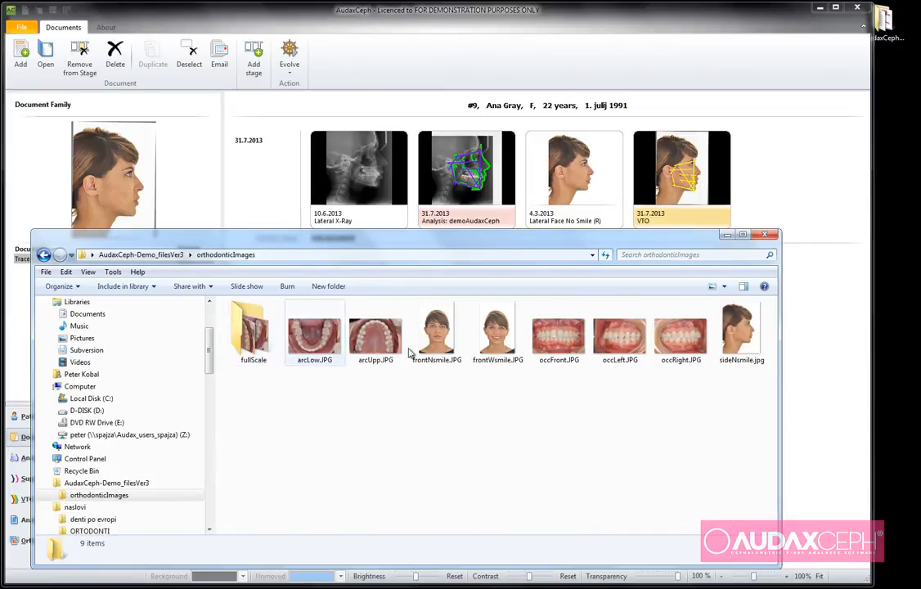
{"action": "left_click", "coordinate": [324, 347]}
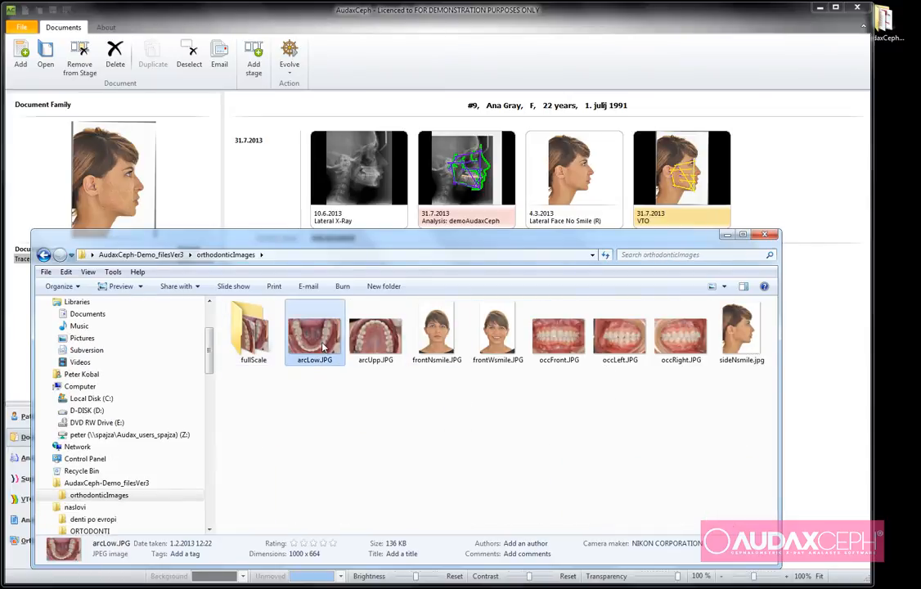
{"action": "left_click", "coordinate": [680, 346], "text": "shift"}
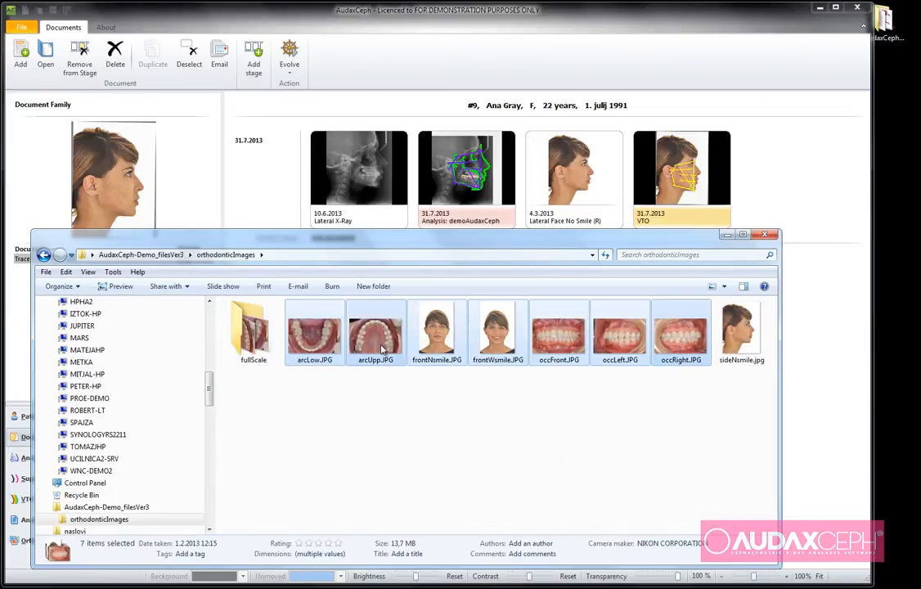
{"action": "left_click_drag", "start_coordinate": [374, 342], "coordinate": [745, 224]}
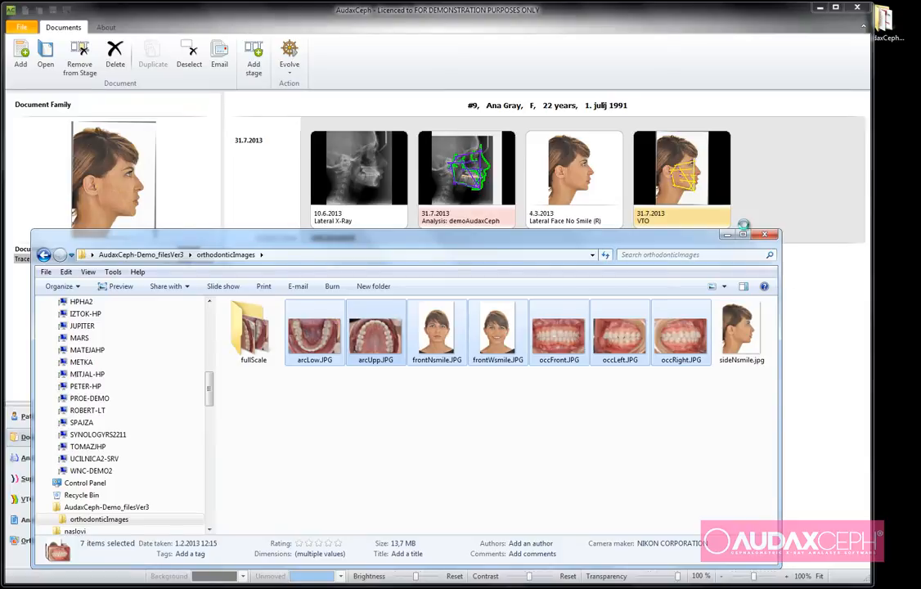
{"action": "left_click", "coordinate": [728, 235]}
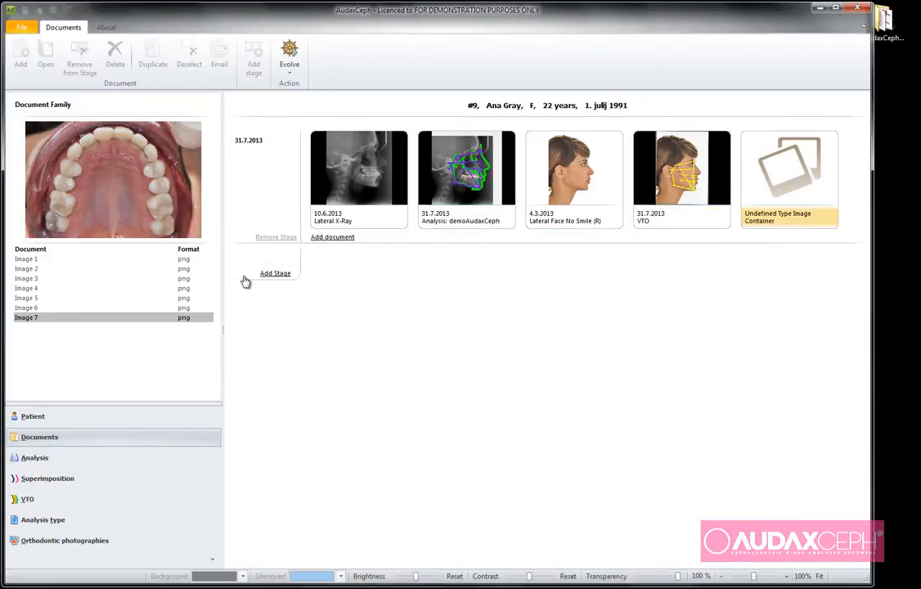
- Preview Image 1 through Image 7, then open the Undefined Type Image Container in the layout viewer
{"action": "left_click", "coordinate": [38, 259]}
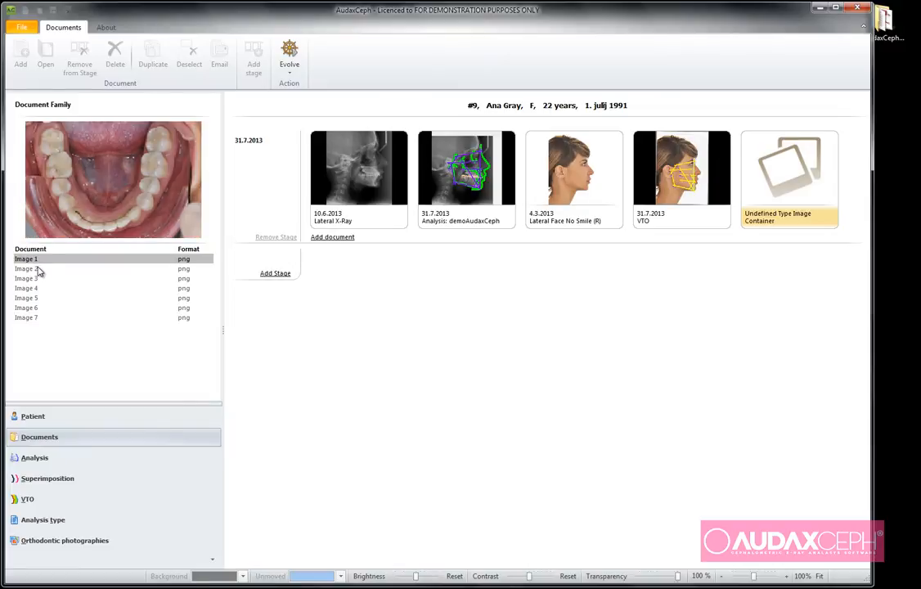
{"action": "left_click", "coordinate": [39, 269]}
{"action": "left_click", "coordinate": [40, 279]}
{"action": "left_click", "coordinate": [41, 288]}
{"action": "left_click", "coordinate": [43, 300]}
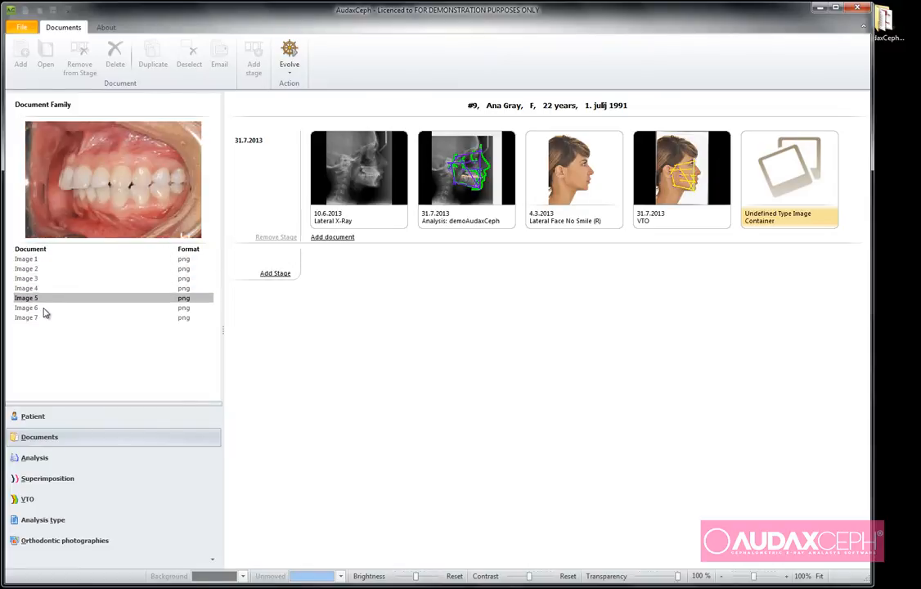
{"action": "left_click", "coordinate": [42, 308]}
{"action": "left_click", "coordinate": [43, 318]}
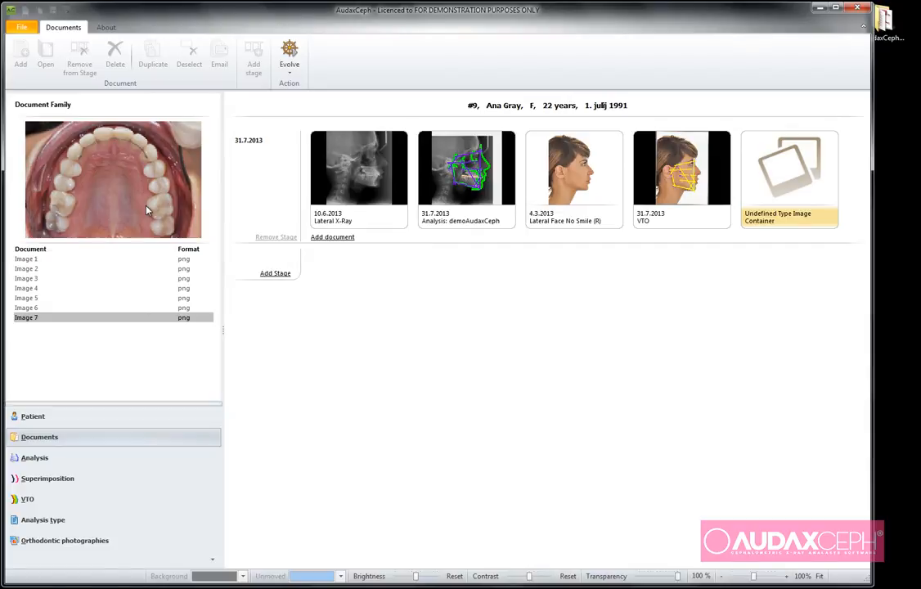
{"action": "double_click", "coordinate": [791, 191]}
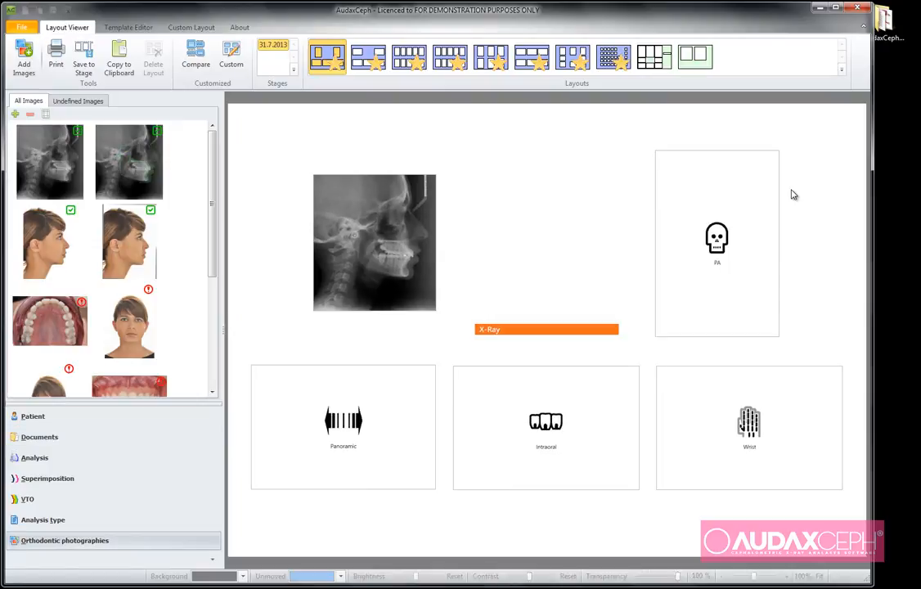
- Show the Undefined Images list and apply the full-grid layout from the Layouts gallery
{"action": "left_click", "coordinate": [78, 100]}
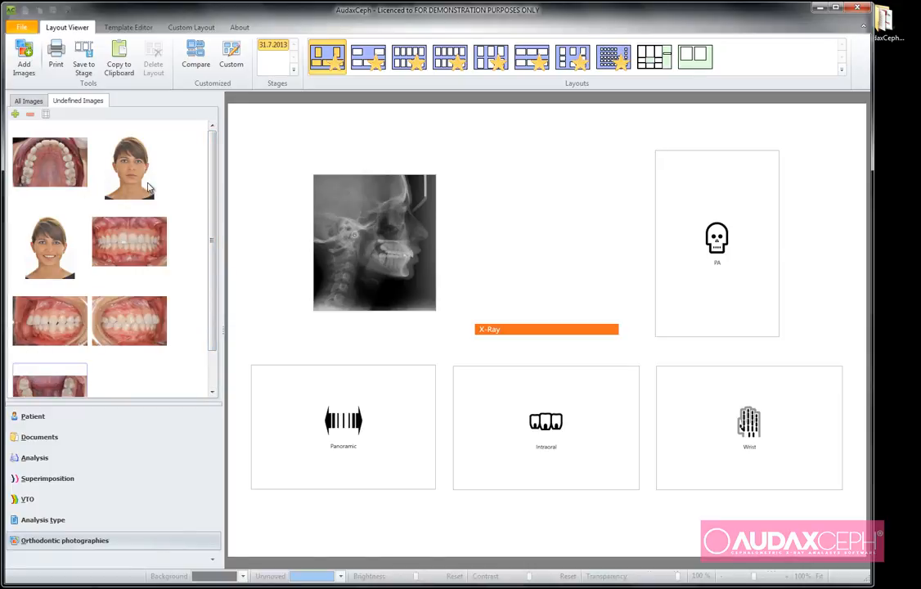
{"action": "left_click", "coordinate": [614, 55]}
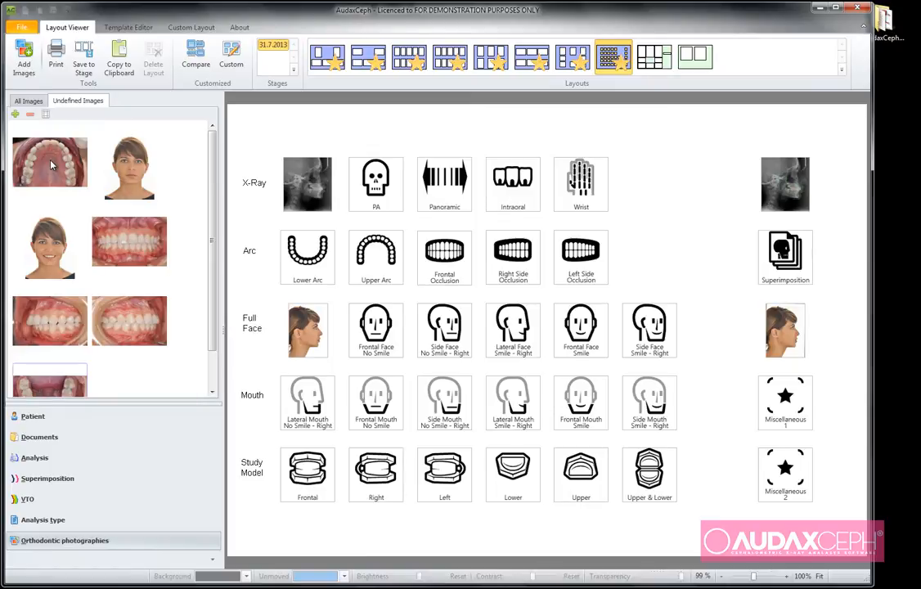
- Place the upper arch, lower arch, right and left side occlusion photos into the Arc row
{"action": "left_click_drag", "start_coordinate": [51, 161], "coordinate": [387, 261]}
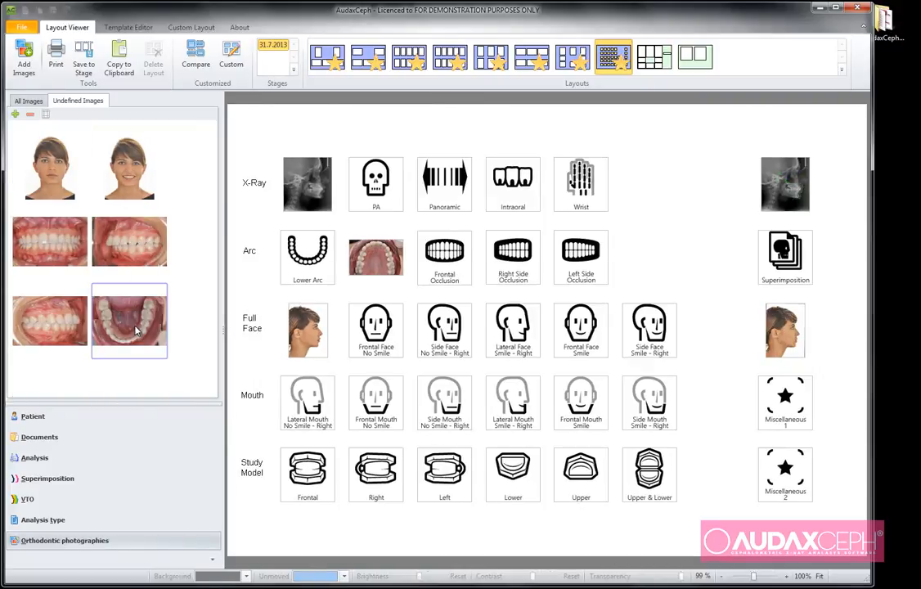
{"action": "left_click_drag", "start_coordinate": [137, 330], "coordinate": [275, 239]}
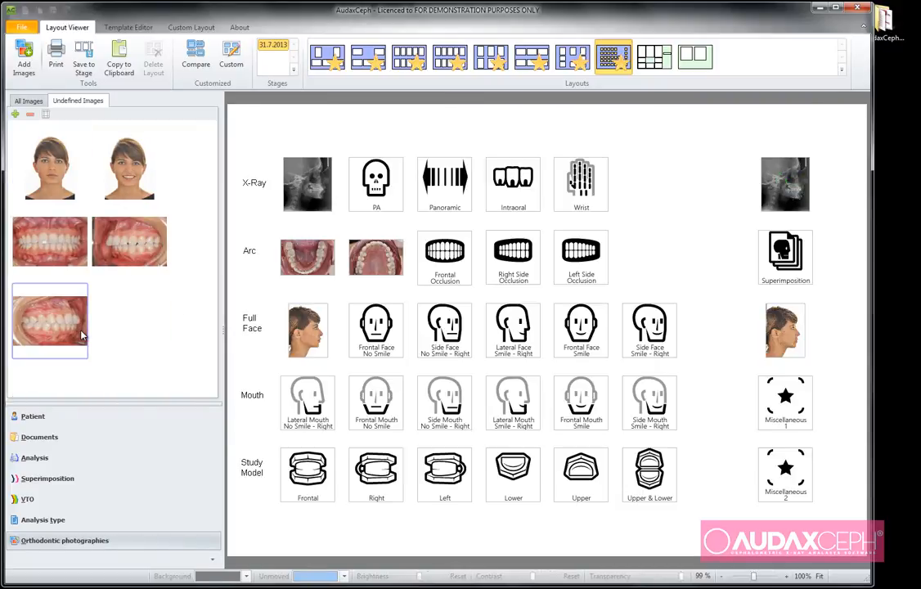
{"action": "left_click_drag", "start_coordinate": [53, 333], "coordinate": [520, 263]}
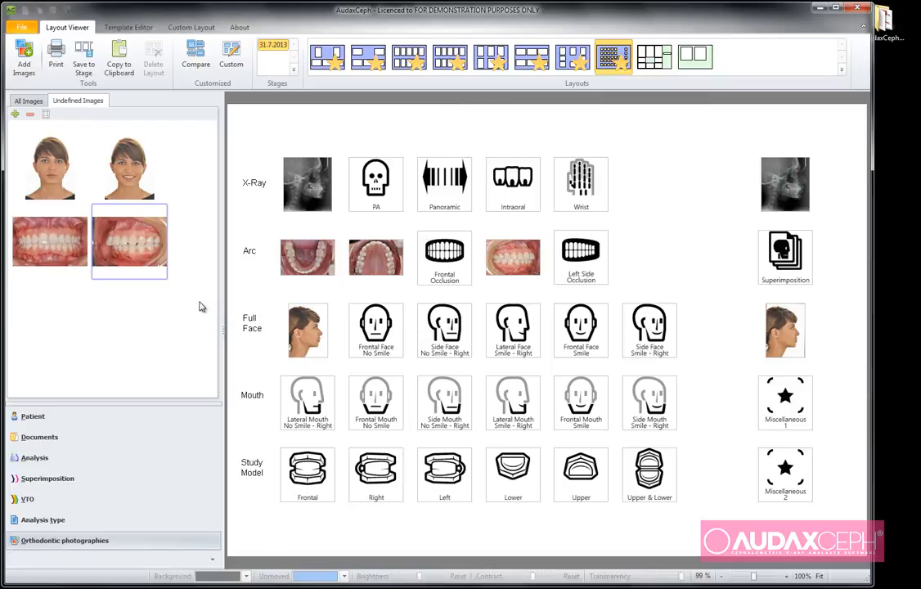
{"action": "left_click_drag", "start_coordinate": [128, 254], "coordinate": [578, 262]}
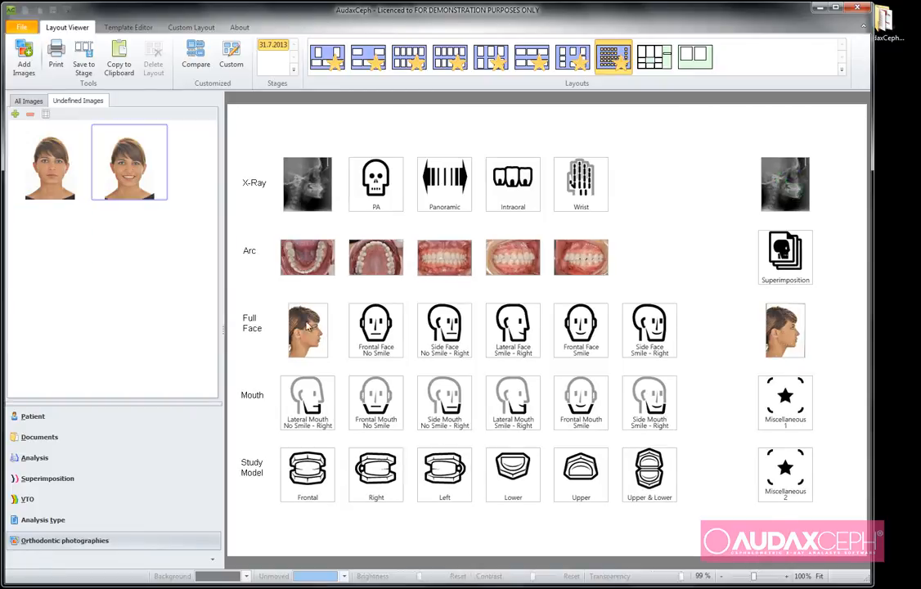
- Fill Frontal Face No Smile and Frontal Face Smile, then place another photo from the full image list
{"action": "left_click_drag", "start_coordinate": [54, 171], "coordinate": [342, 299]}
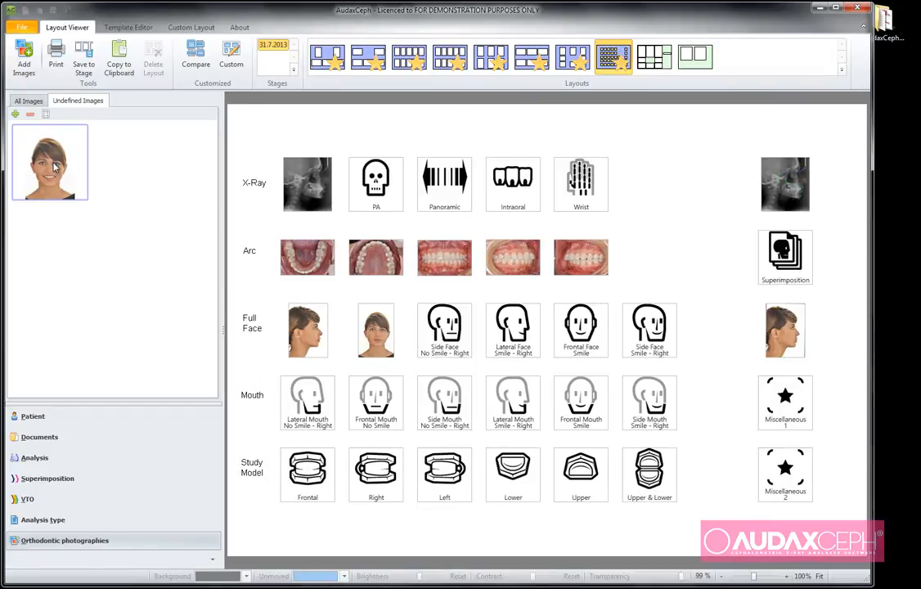
{"action": "left_click_drag", "start_coordinate": [591, 343], "coordinate": [588, 339]}
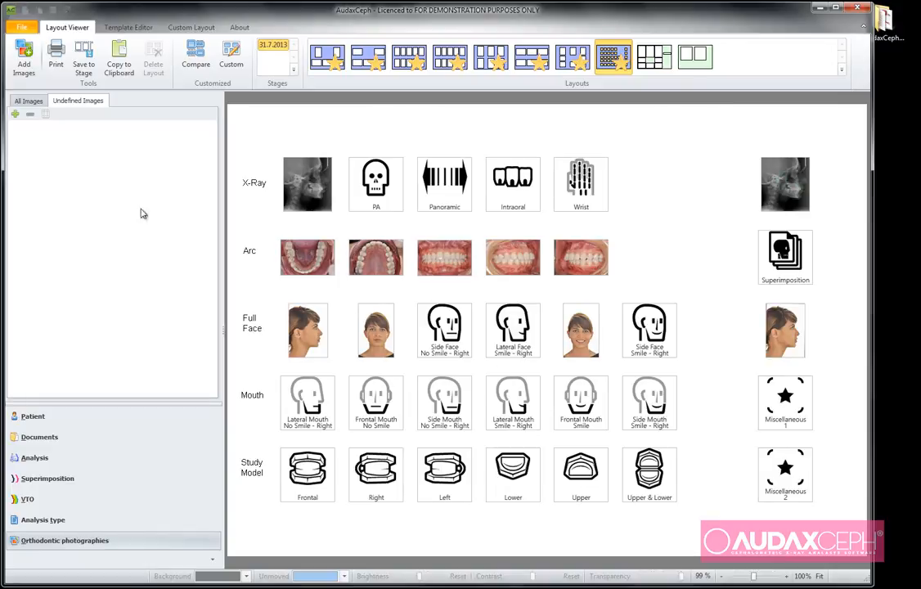
{"action": "left_click", "coordinate": [28, 102]}
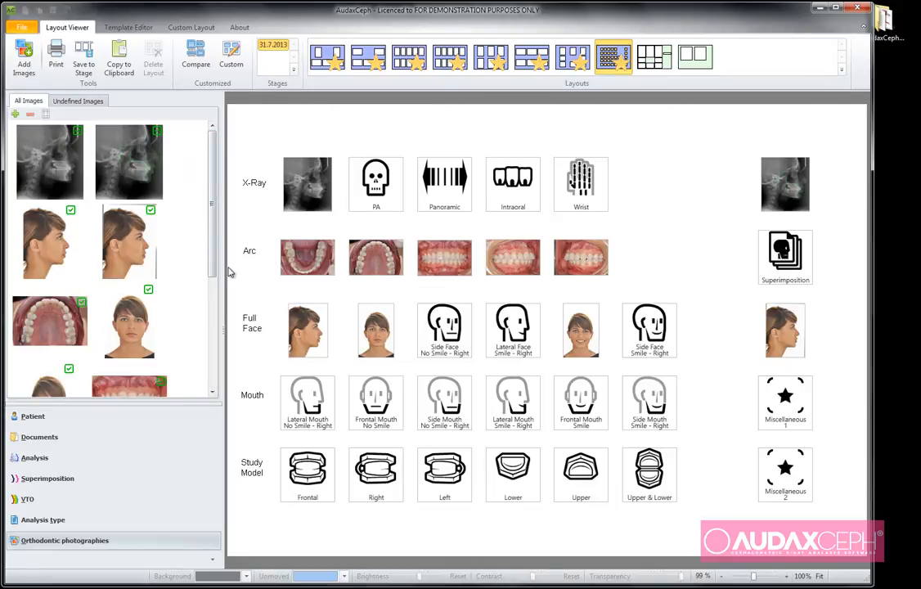
{"action": "left_click_drag", "start_coordinate": [211, 271], "coordinate": [233, 255]}
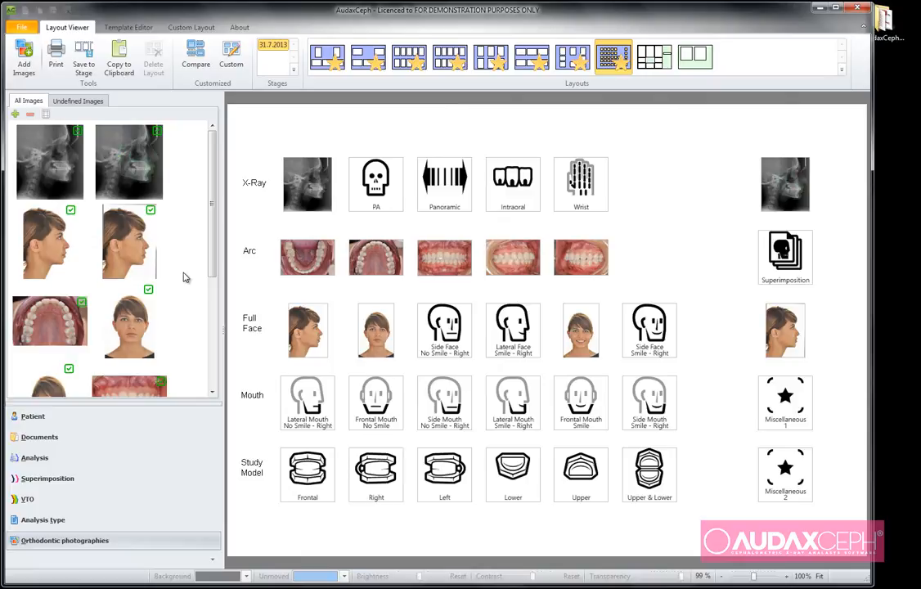
- Apply the ABO layout from the Layouts ribbon group
{"action": "left_click", "coordinate": [663, 57]}
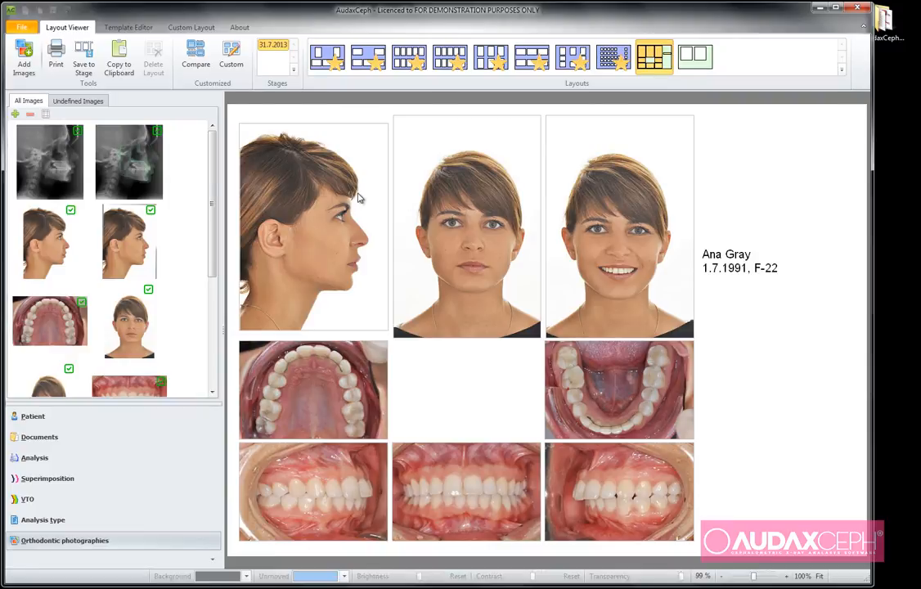
- Crop the side-profile photo with a 3:2 frame spanning the whole image, giving 999 x 1500
{"action": "right_click", "coordinate": [305, 164]}
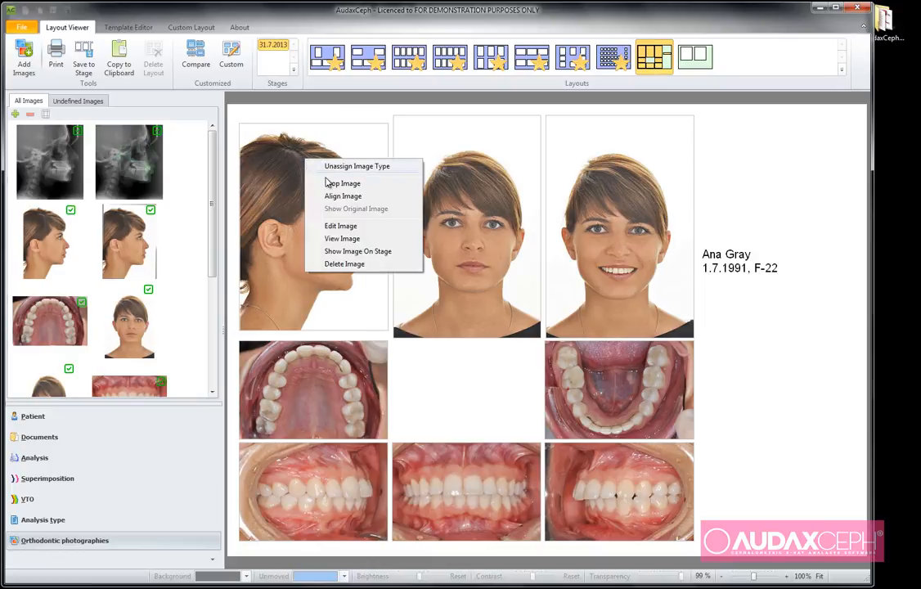
{"action": "left_click", "coordinate": [352, 181]}
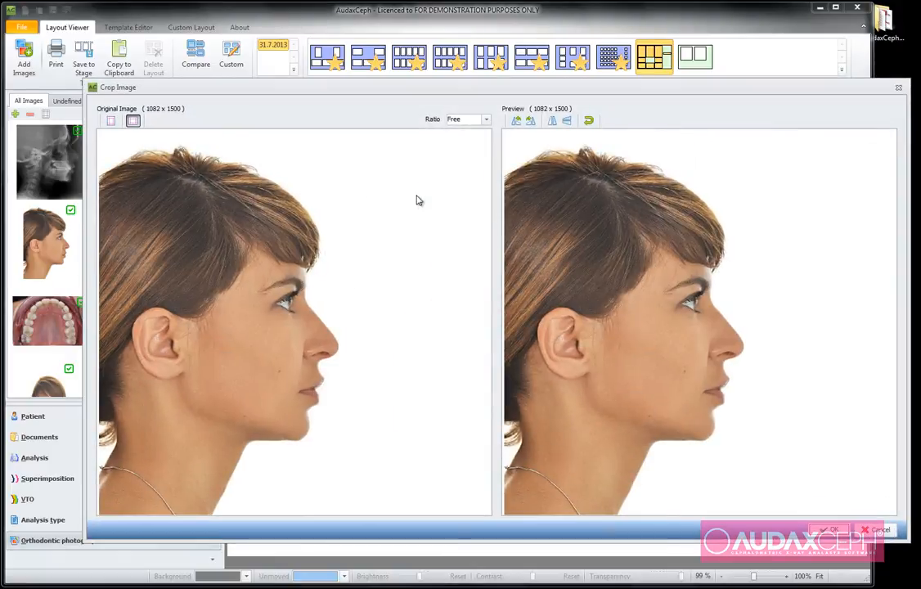
{"action": "left_click", "coordinate": [487, 119]}
{"action": "left_click", "coordinate": [475, 139]}
{"action": "left_click", "coordinate": [110, 120]}
{"action": "left_click_drag", "start_coordinate": [100, 132], "coordinate": [372, 566]}
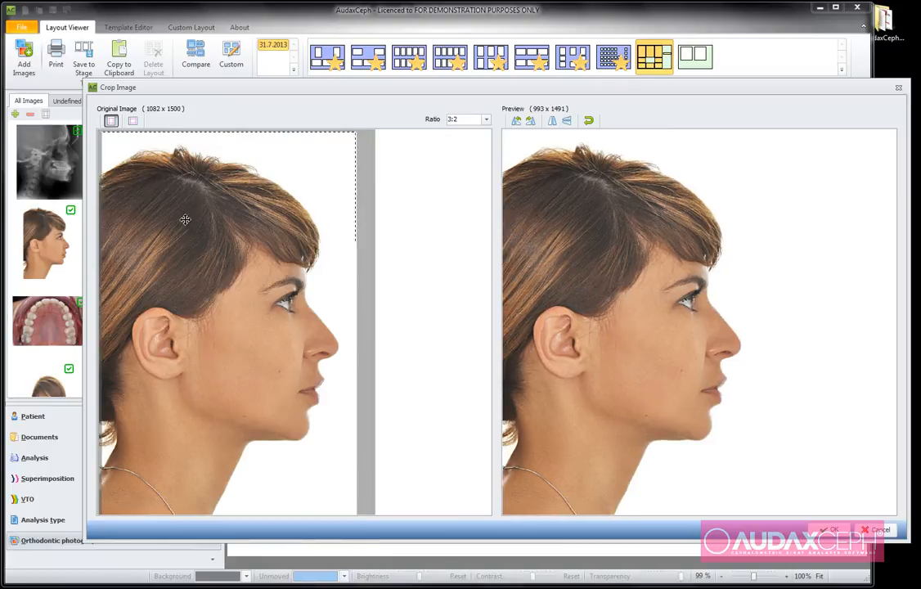
{"action": "left_click_drag", "start_coordinate": [185, 220], "coordinate": [165, 203]}
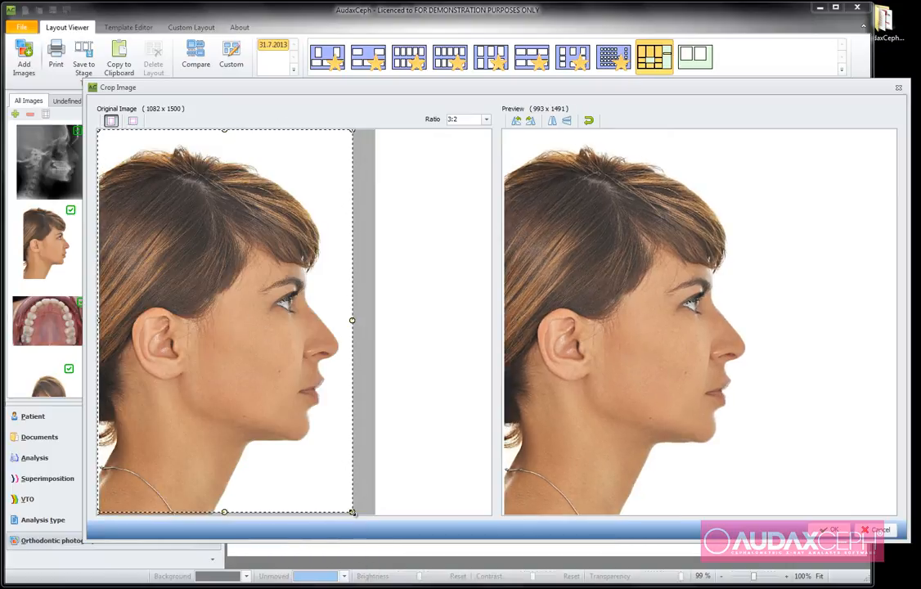
{"action": "left_click_drag", "start_coordinate": [351, 512], "coordinate": [366, 525]}
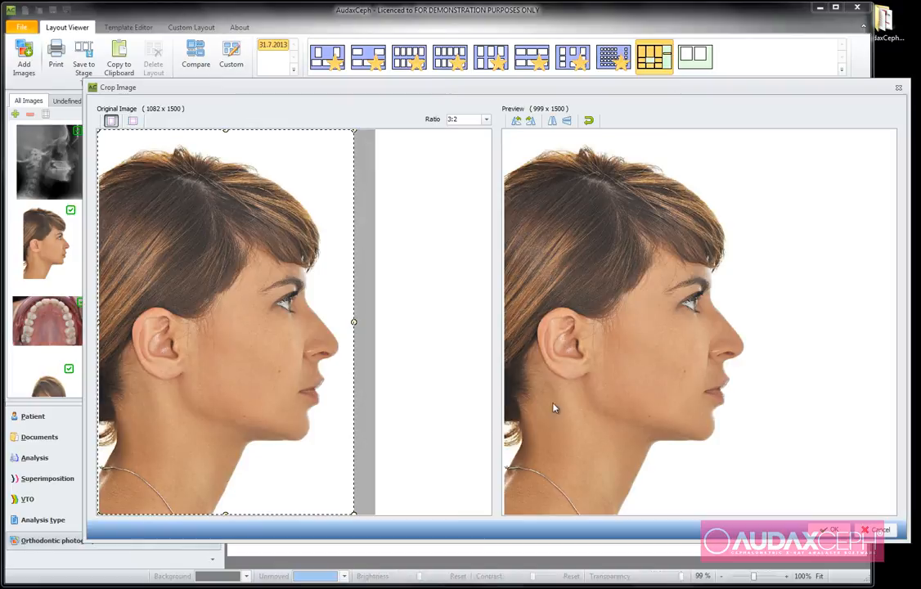
{"action": "left_click", "coordinate": [833, 531]}
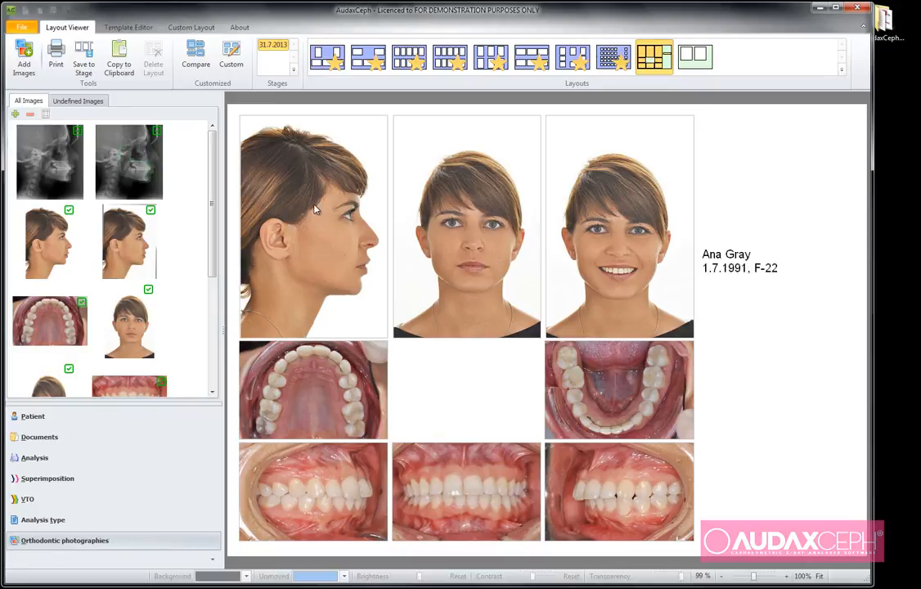
- Align the frontal no-smile photo to the profile's head top, chin and midline, and save it
{"action": "right_click", "coordinate": [490, 250]}
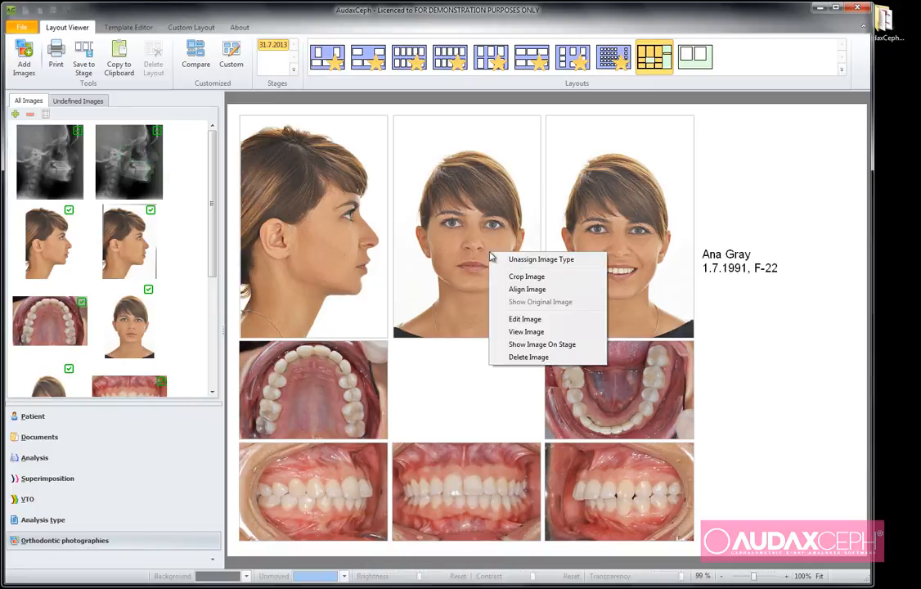
{"action": "left_click", "coordinate": [527, 291]}
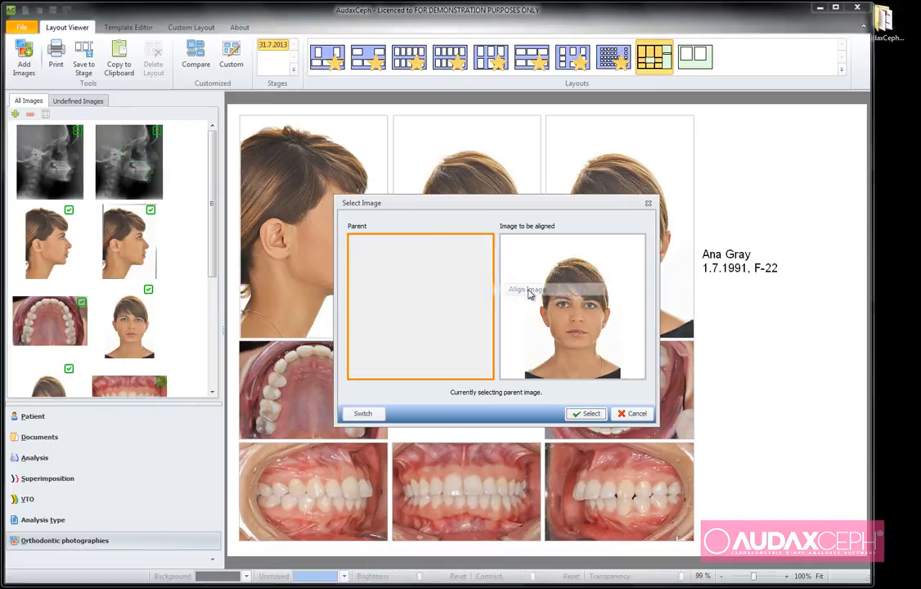
{"action": "left_click", "coordinate": [292, 199]}
{"action": "left_click", "coordinate": [588, 414]}
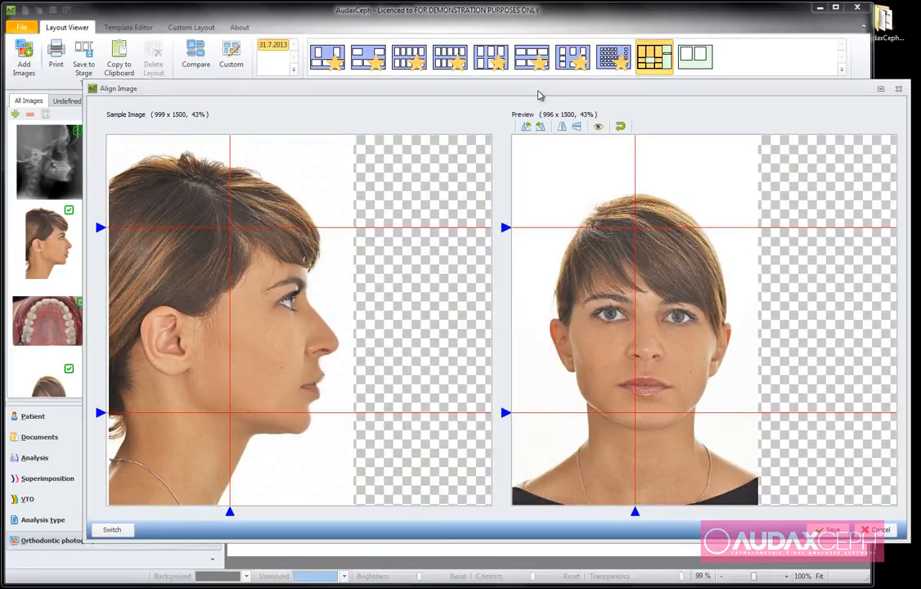
{"action": "left_click_drag", "start_coordinate": [538, 92], "coordinate": [510, 84]}
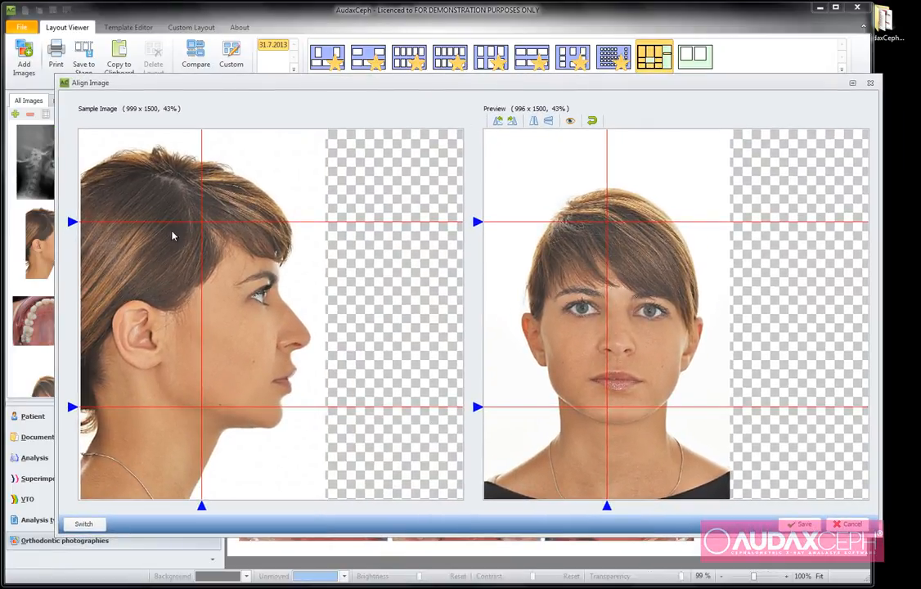
{"action": "left_click_drag", "start_coordinate": [70, 221], "coordinate": [68, 152]}
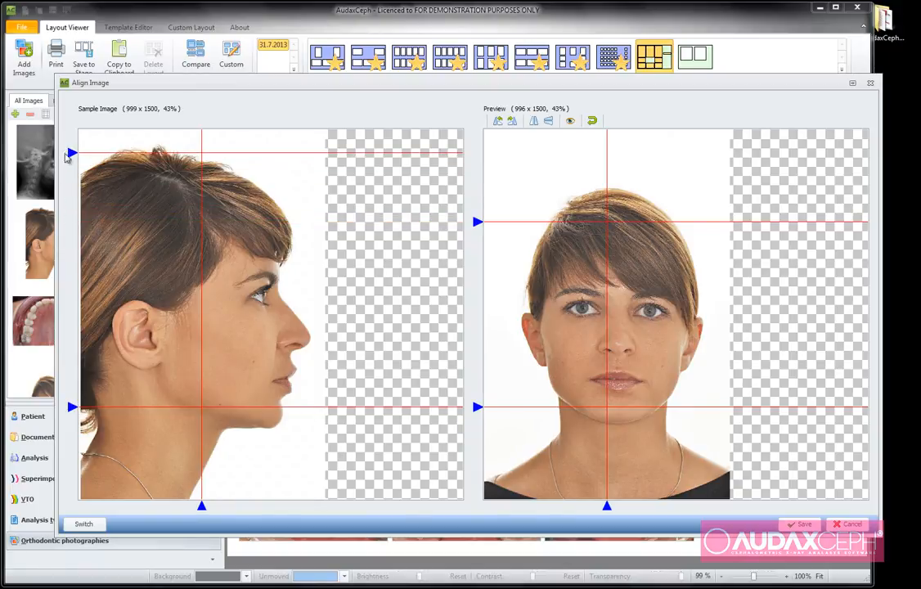
{"action": "left_click_drag", "start_coordinate": [70, 407], "coordinate": [74, 429]}
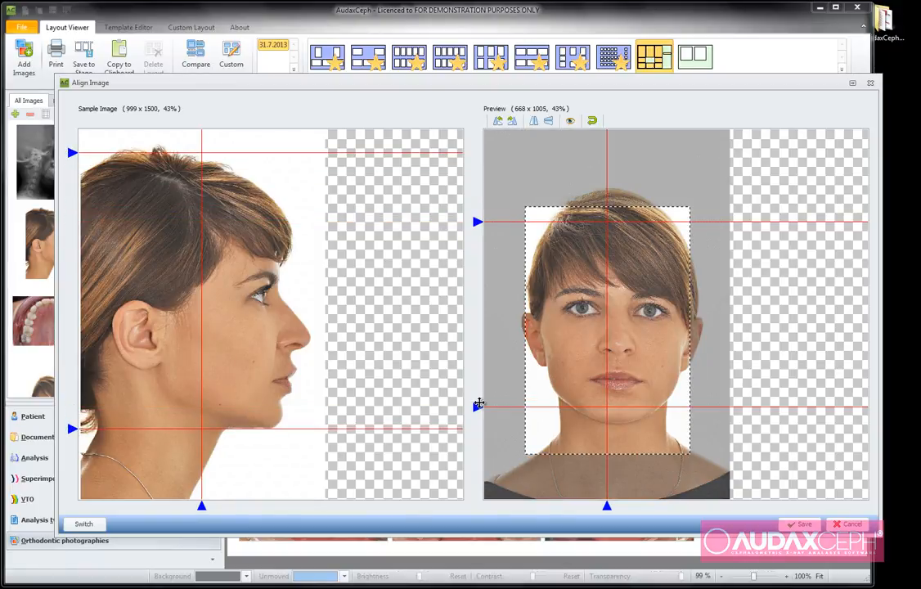
{"action": "left_click_drag", "start_coordinate": [479, 407], "coordinate": [479, 426]}
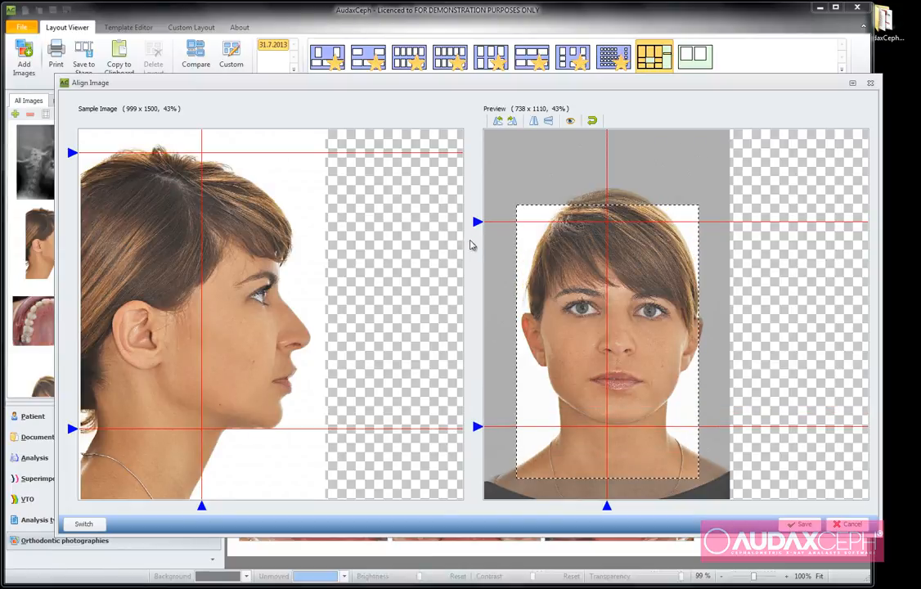
{"action": "left_click_drag", "start_coordinate": [476, 224], "coordinate": [478, 193]}
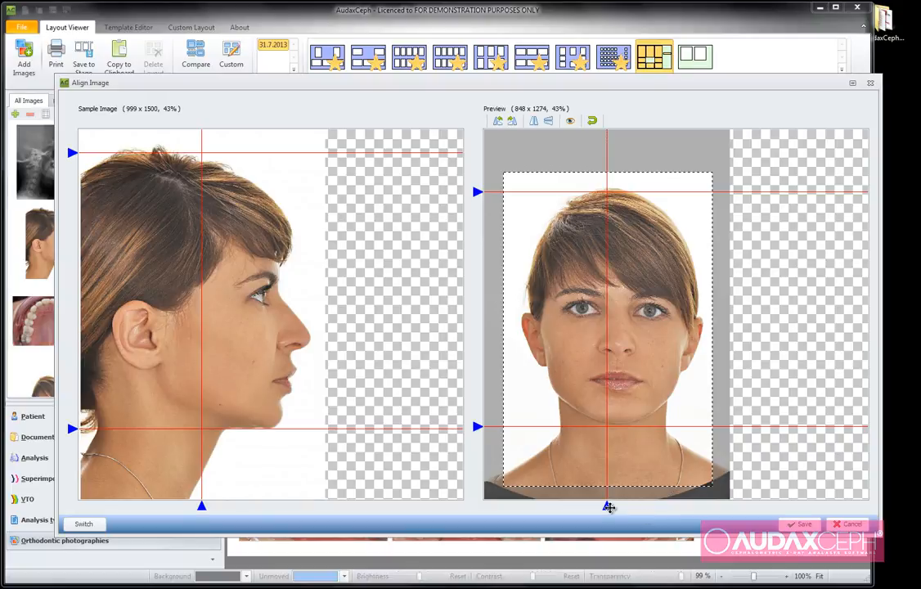
{"action": "left_click_drag", "start_coordinate": [608, 507], "coordinate": [610, 504]}
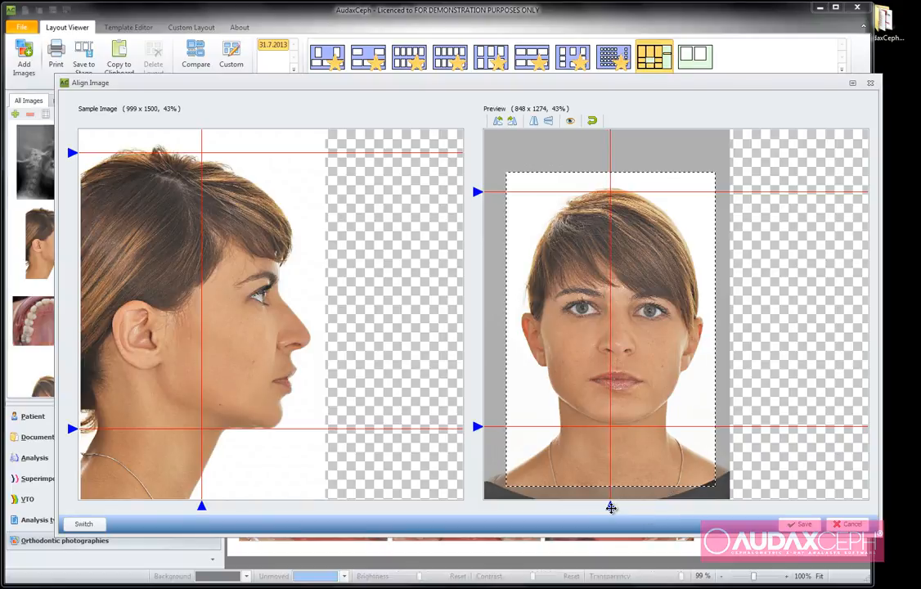
{"action": "left_click", "coordinate": [802, 524]}
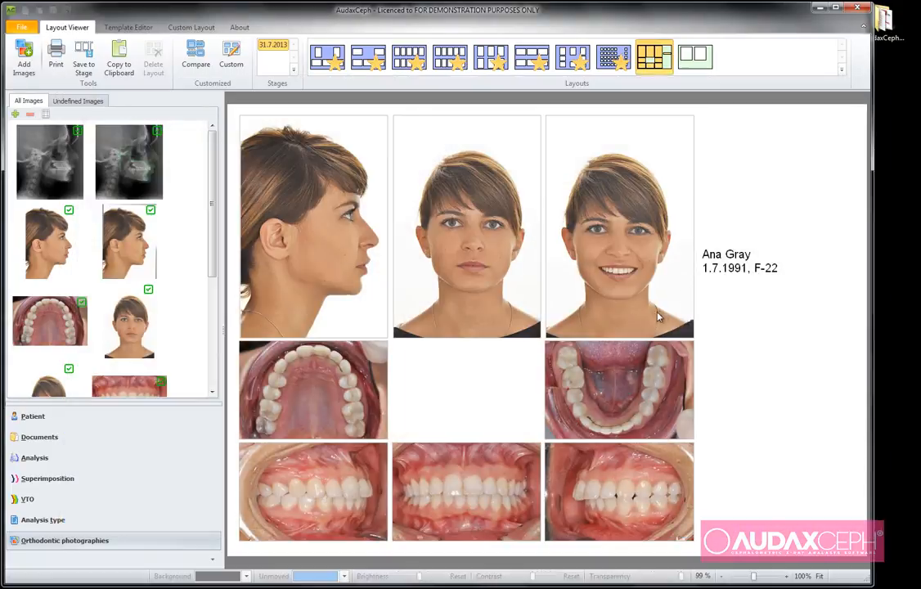
- Match the smiling photo's head top, chin and midline guides to the profile photo, and save
{"action": "right_click", "coordinate": [639, 237]}
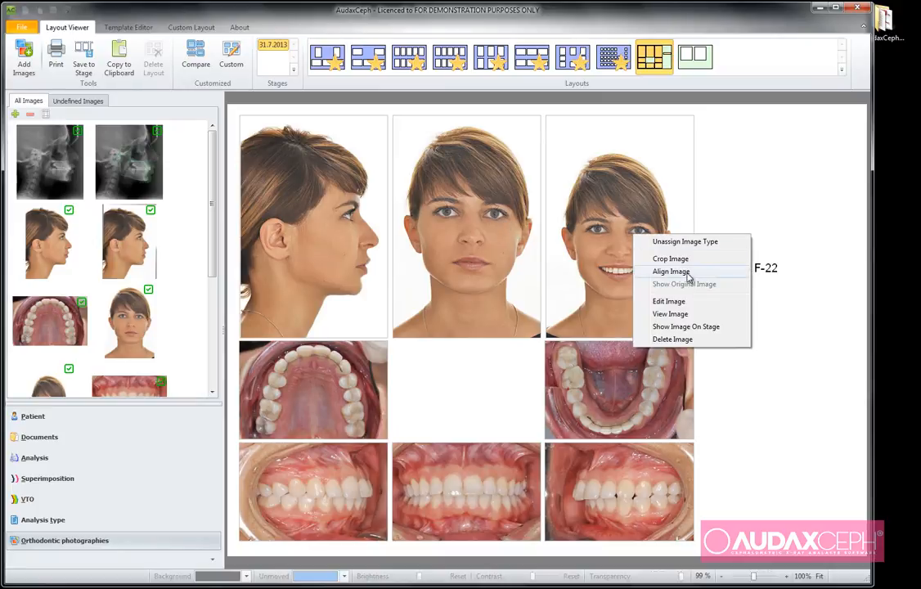
{"action": "left_click", "coordinate": [672, 269]}
{"action": "left_click", "coordinate": [317, 242]}
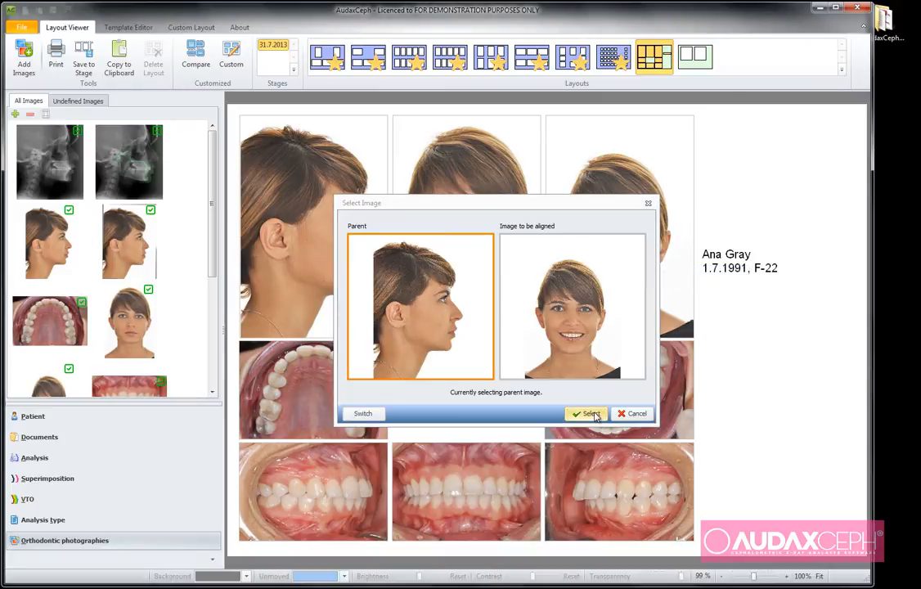
{"action": "left_click", "coordinate": [591, 413]}
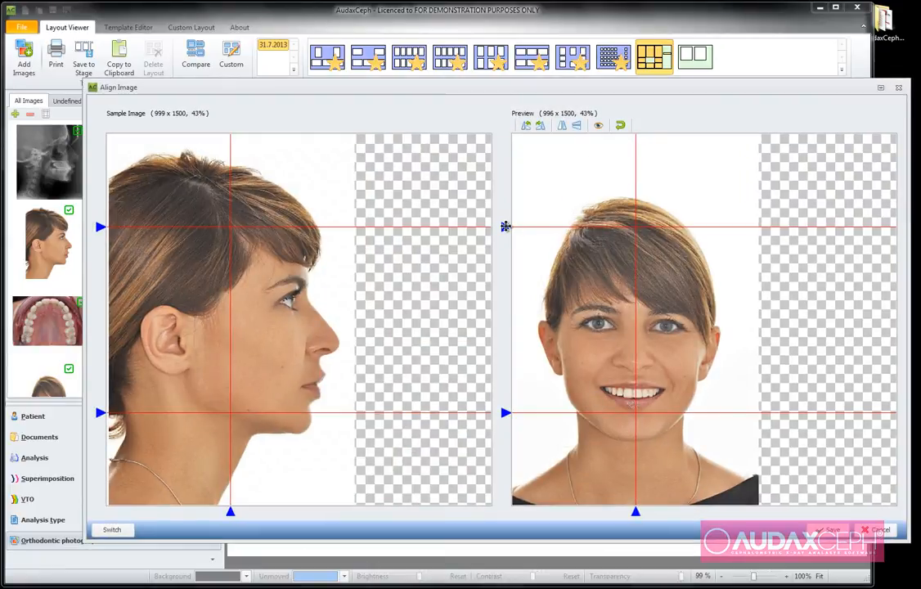
{"action": "left_click_drag", "start_coordinate": [505, 222], "coordinate": [504, 198]}
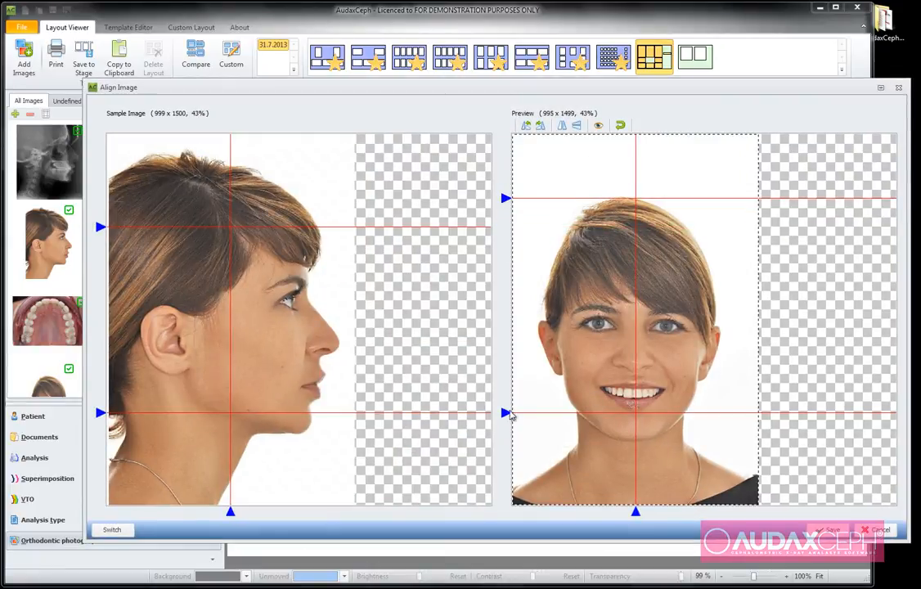
{"action": "left_click_drag", "start_coordinate": [100, 226], "coordinate": [92, 159]}
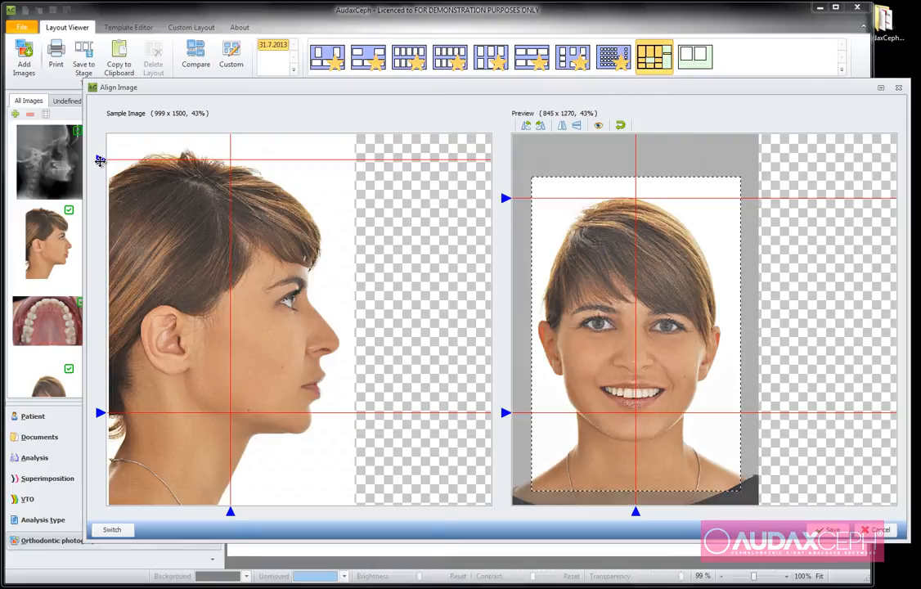
{"action": "left_click_drag", "start_coordinate": [100, 413], "coordinate": [100, 435]}
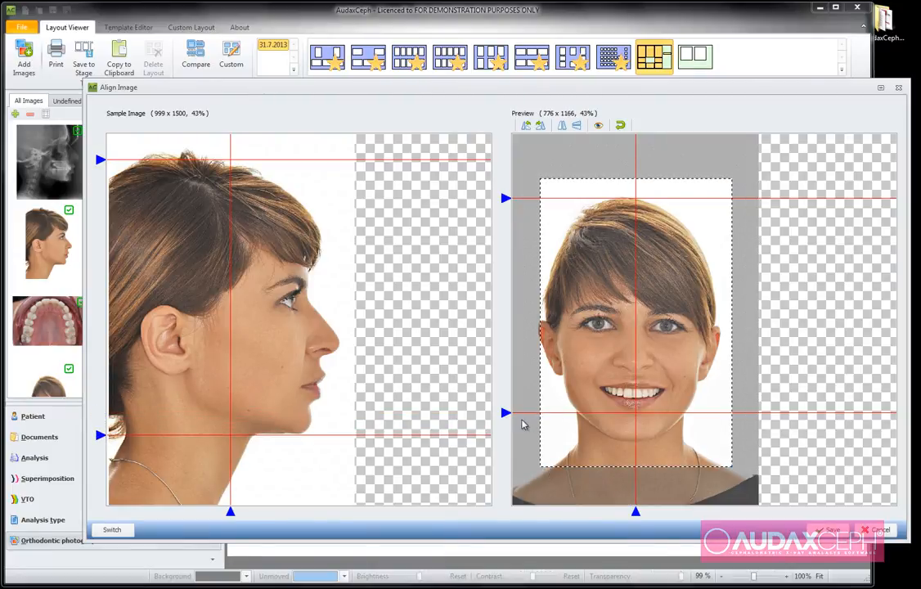
{"action": "left_click_drag", "start_coordinate": [505, 412], "coordinate": [506, 443]}
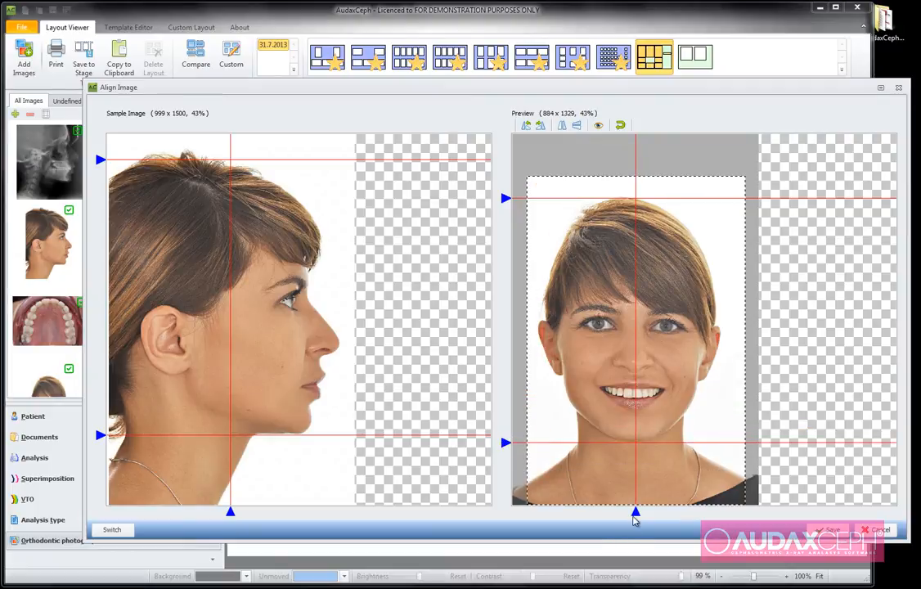
{"action": "left_click_drag", "start_coordinate": [636, 513], "coordinate": [629, 514]}
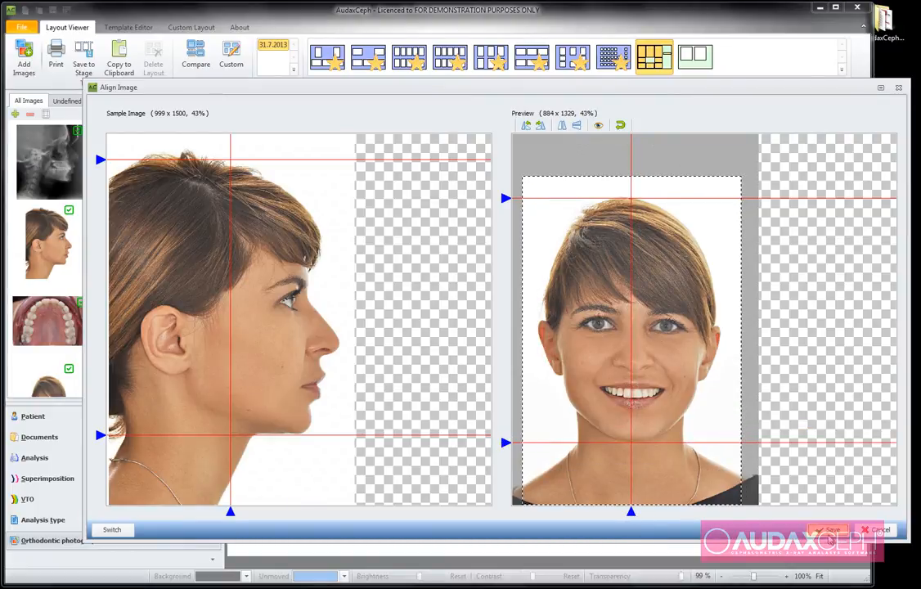
{"action": "left_click", "coordinate": [829, 530]}
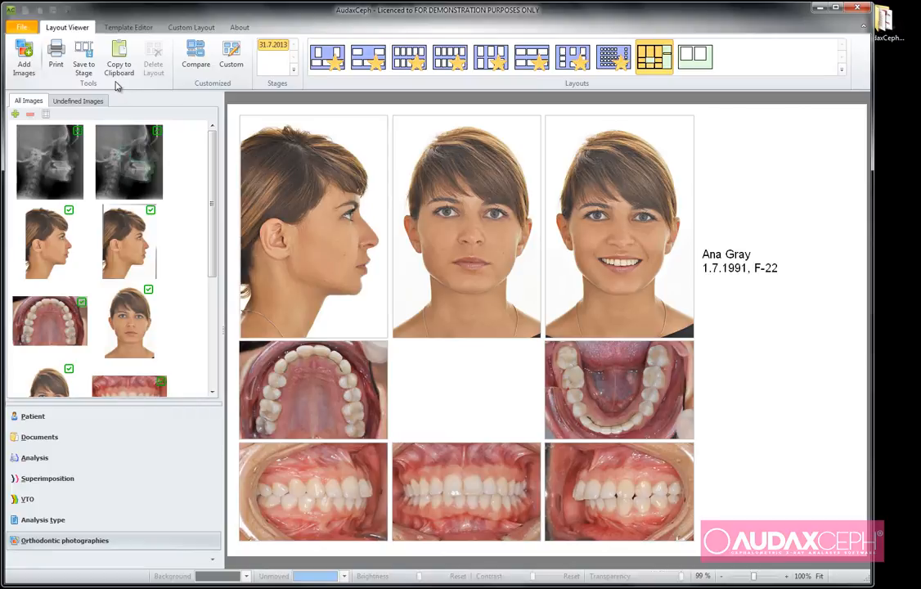
- Store the photo layout in the stage and select the saved ABO layout document
{"action": "left_click", "coordinate": [86, 53]}
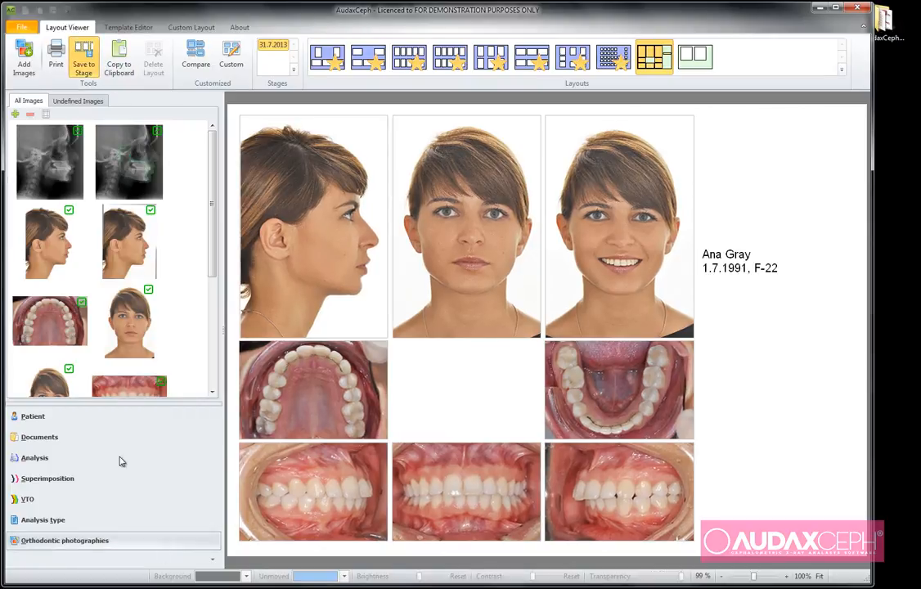
{"action": "left_click", "coordinate": [58, 440]}
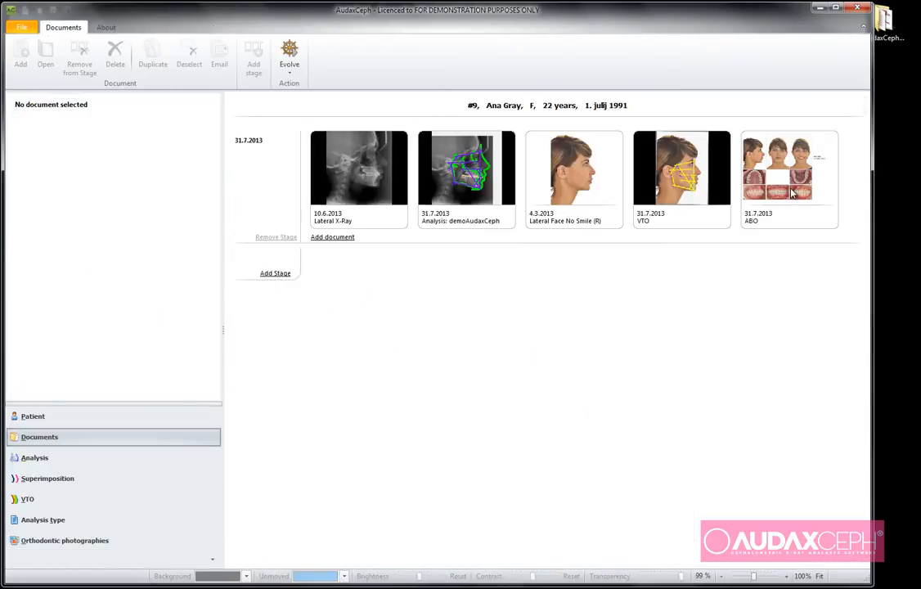
{"action": "left_click", "coordinate": [792, 193]}
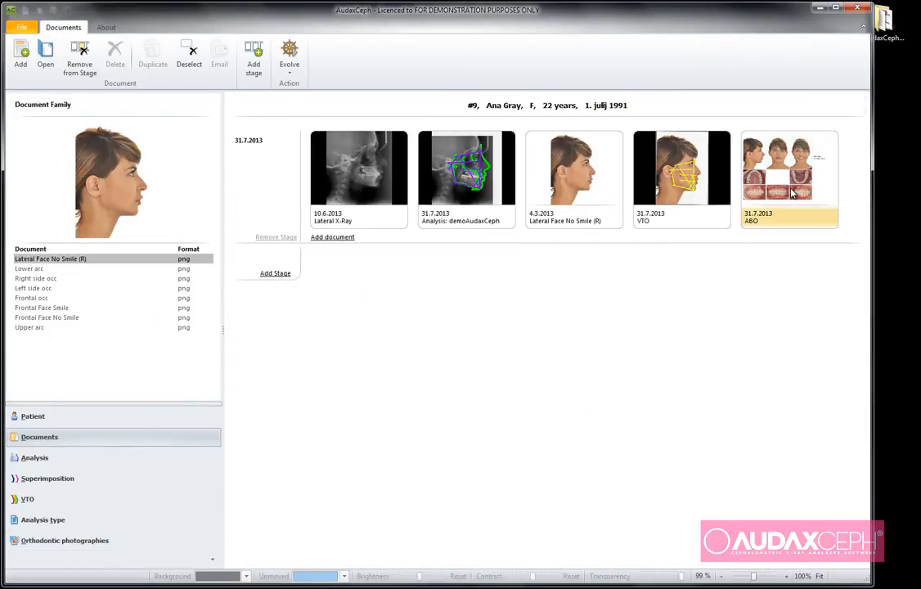
- Preview the layout's images, from Lower arc to Frontal Face Smile and Upper arc, then return to orthodontic photographs
{"action": "left_click", "coordinate": [32, 270]}
{"action": "left_click", "coordinate": [34, 278]}
{"action": "left_click", "coordinate": [36, 288]}
{"action": "left_click", "coordinate": [38, 298]}
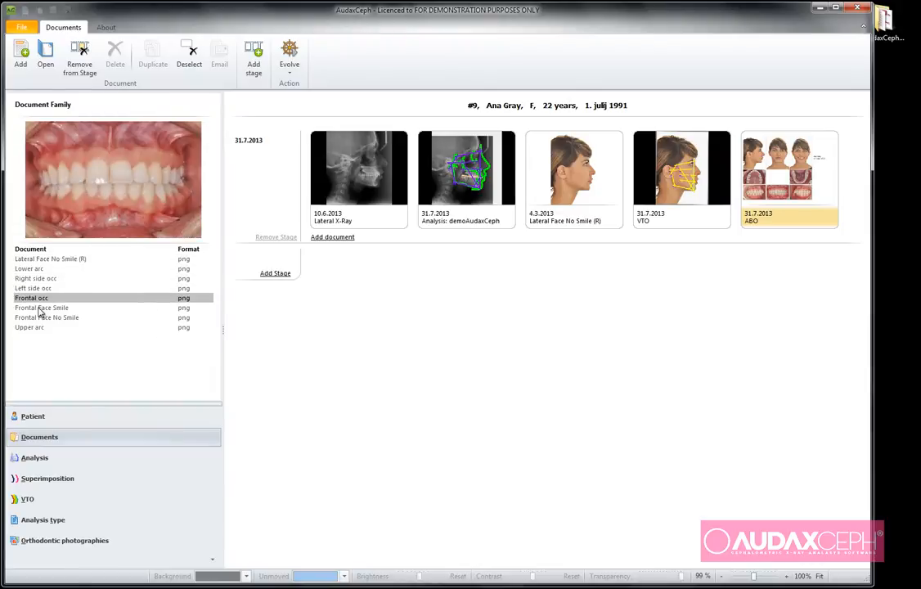
{"action": "left_click", "coordinate": [39, 308]}
{"action": "left_click", "coordinate": [39, 326]}
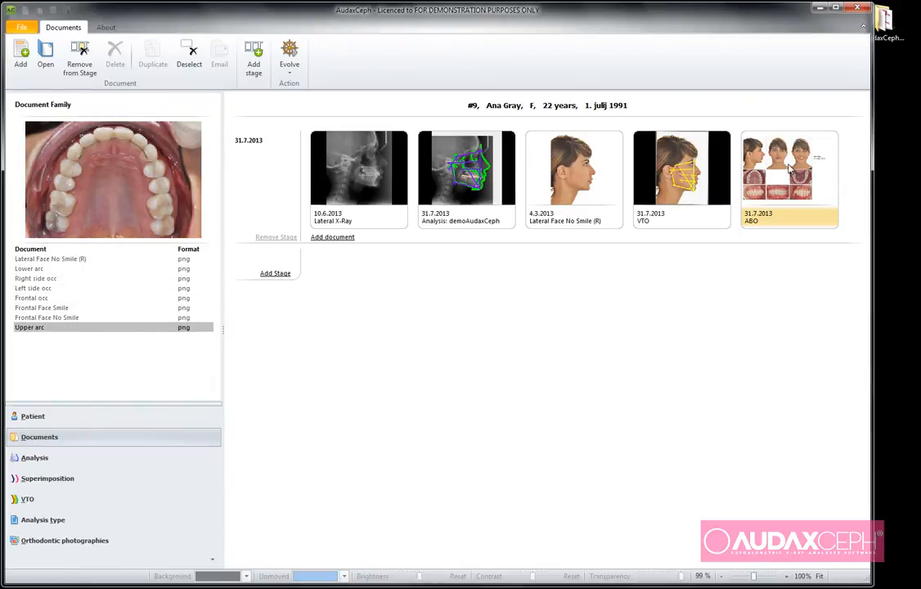
{"action": "left_click", "coordinate": [130, 539]}
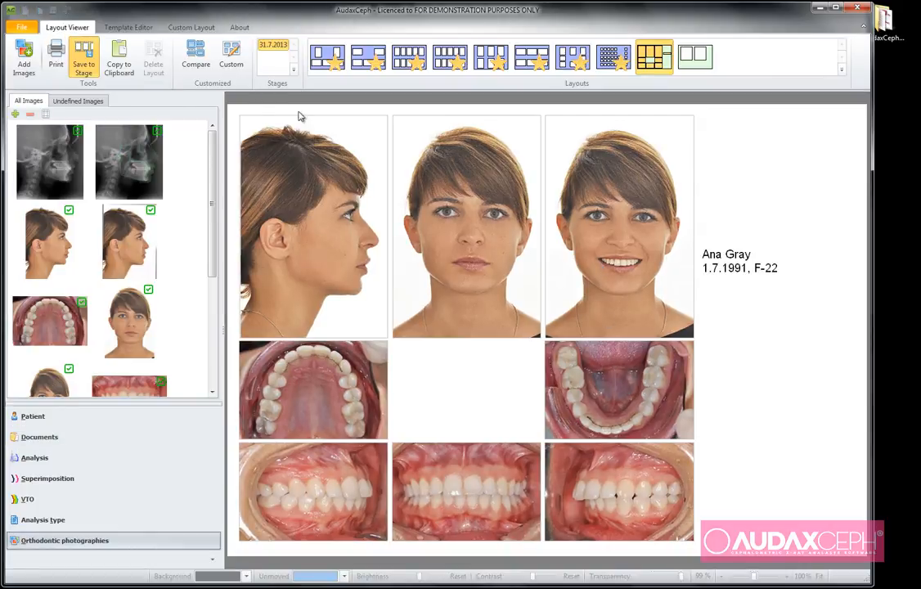
- Copy the AudaxCeph photo layout and paste it on a new line below the tracing in Word
{"action": "left_click", "coordinate": [118, 61]}
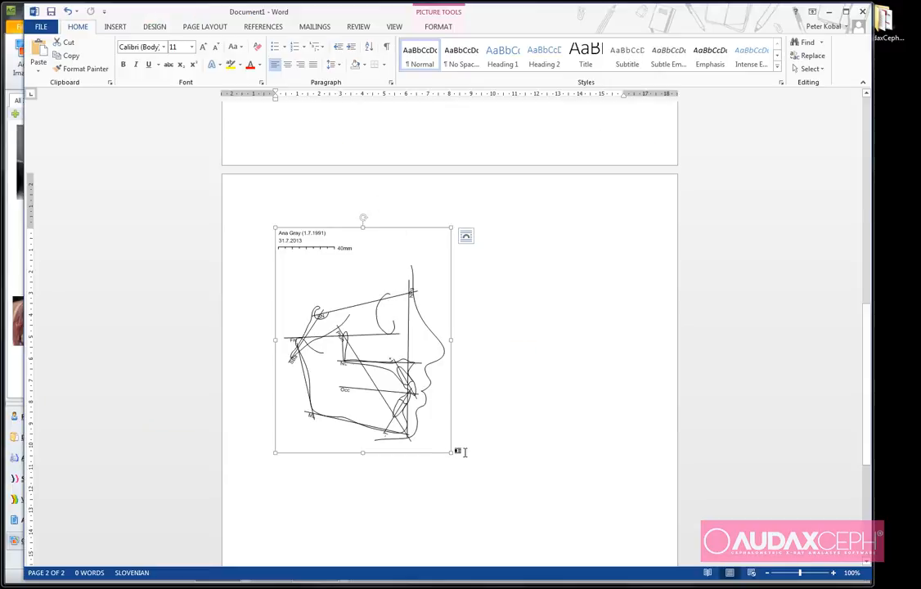
{"action": "left_click", "coordinate": [464, 451]}
{"action": "key", "text": "Return"}
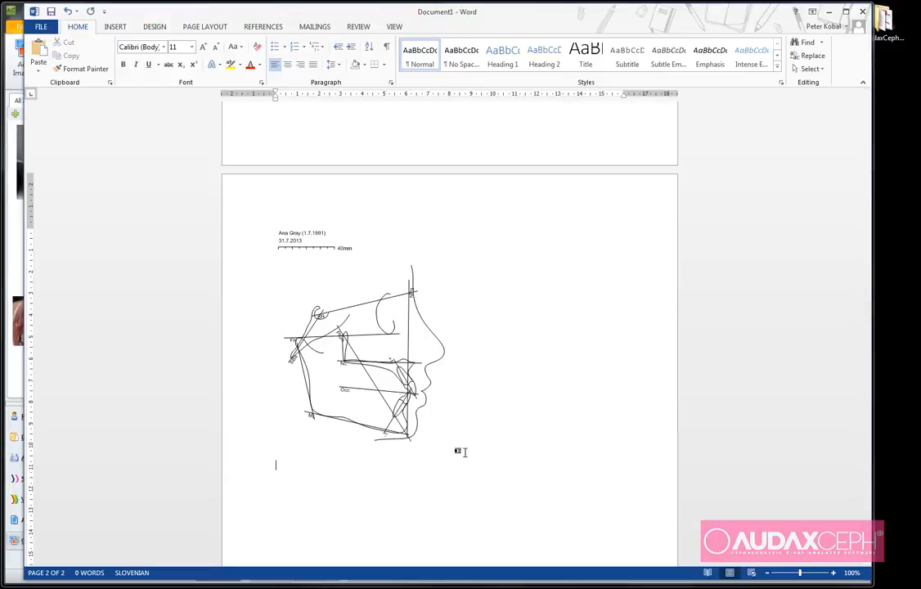
{"action": "key", "text": "ctrl+v"}
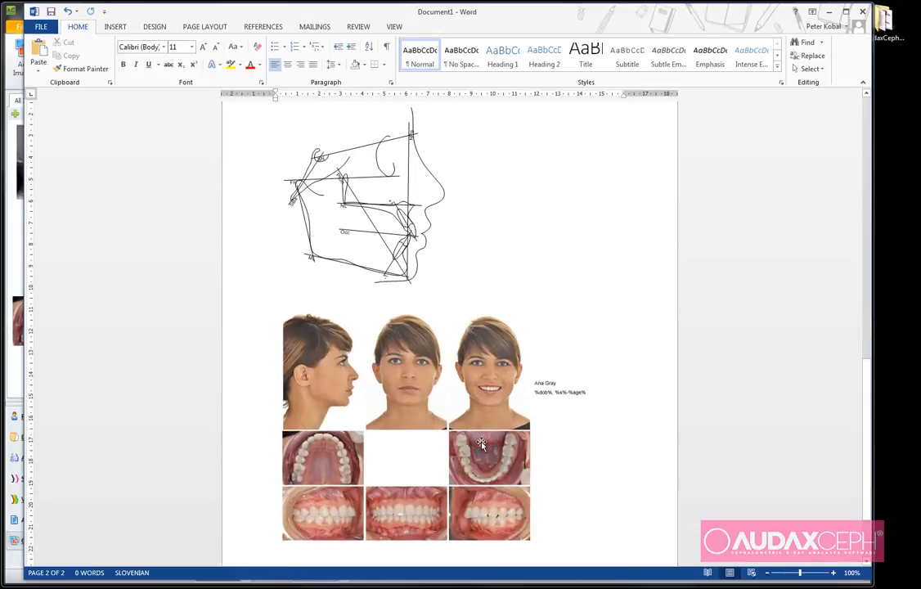
{"action": "scroll", "coordinate": [481, 445], "scroll_direction": "up", "scroll_amount": 10}
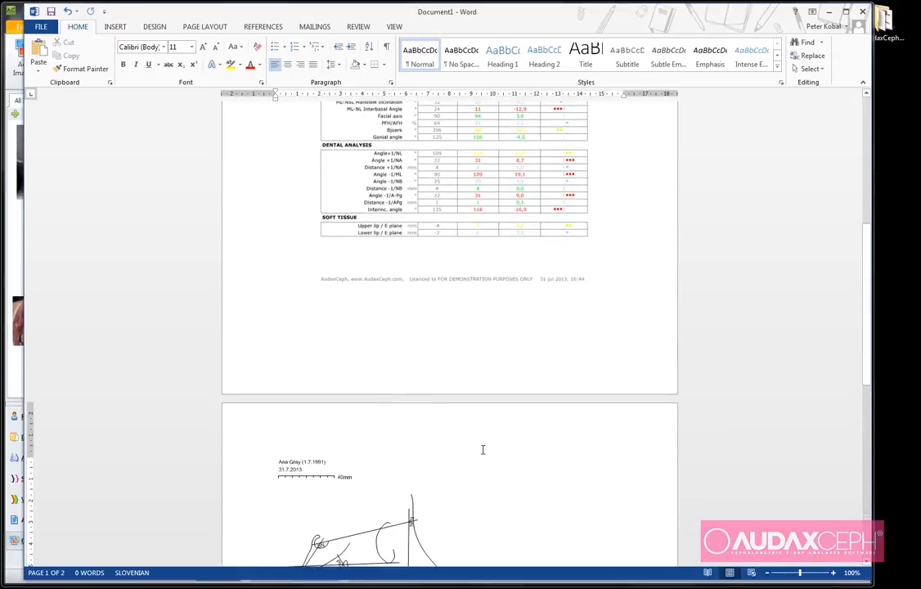
{"action": "scroll", "coordinate": [483, 449], "scroll_direction": "down", "scroll_amount": 5}
{"action": "scroll", "coordinate": [482, 448], "scroll_direction": "up", "scroll_amount": 6}
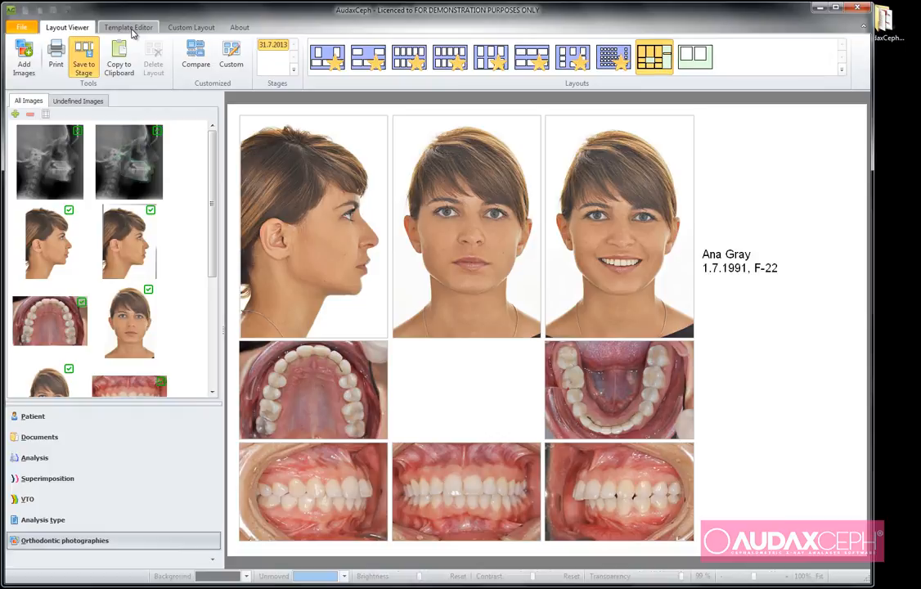
- View the traced X-ray and profile photo at full size, then return to the document stages
{"action": "left_click", "coordinate": [614, 57]}
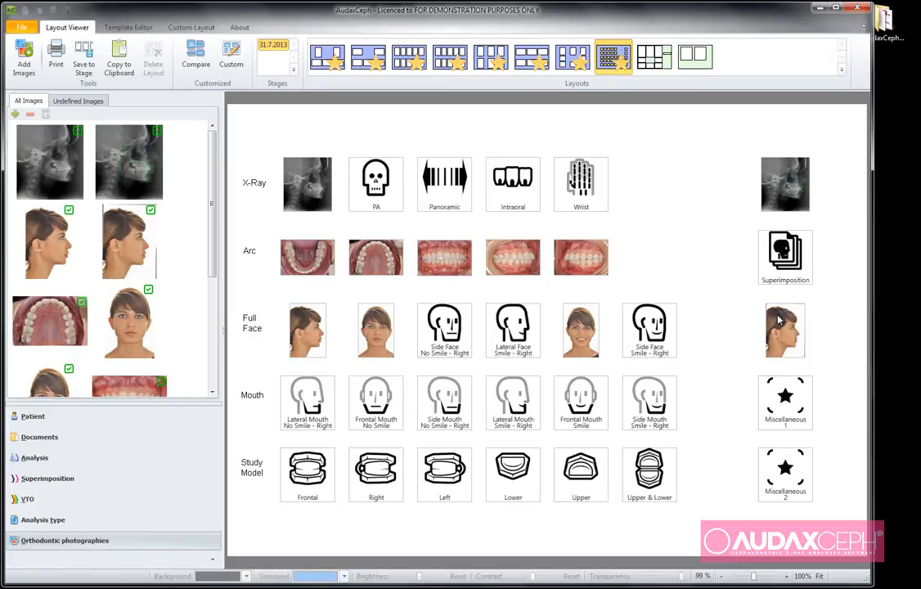
{"action": "double_click", "coordinate": [787, 189]}
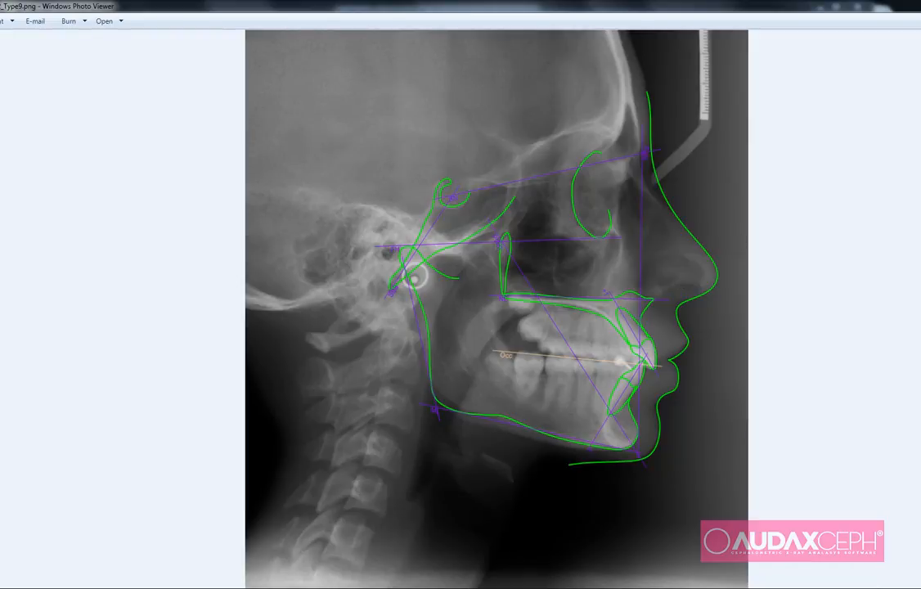
{"action": "left_click", "coordinate": [920, 4]}
{"action": "double_click", "coordinate": [790, 325]}
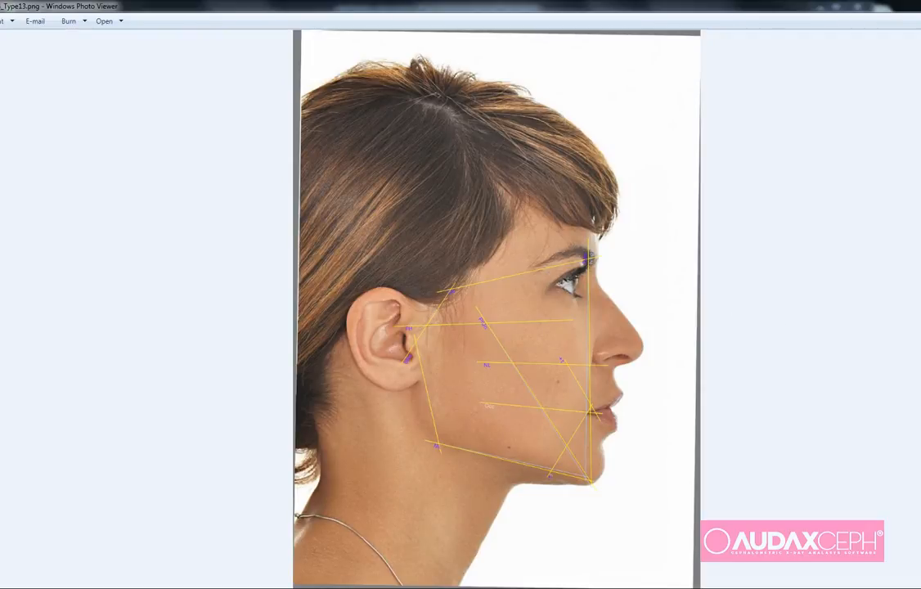
{"action": "left_click", "coordinate": [920, 4]}
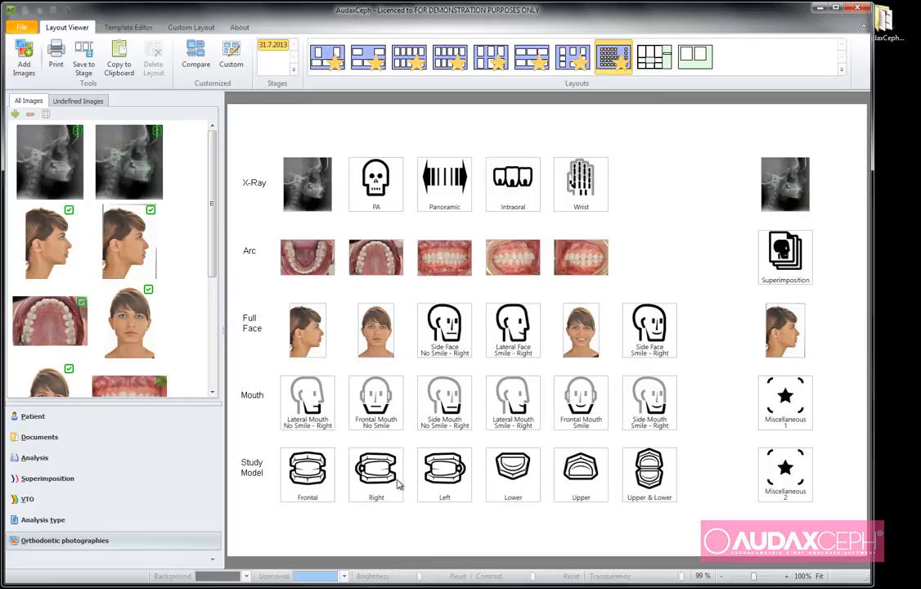
{"action": "left_click", "coordinate": [160, 441]}
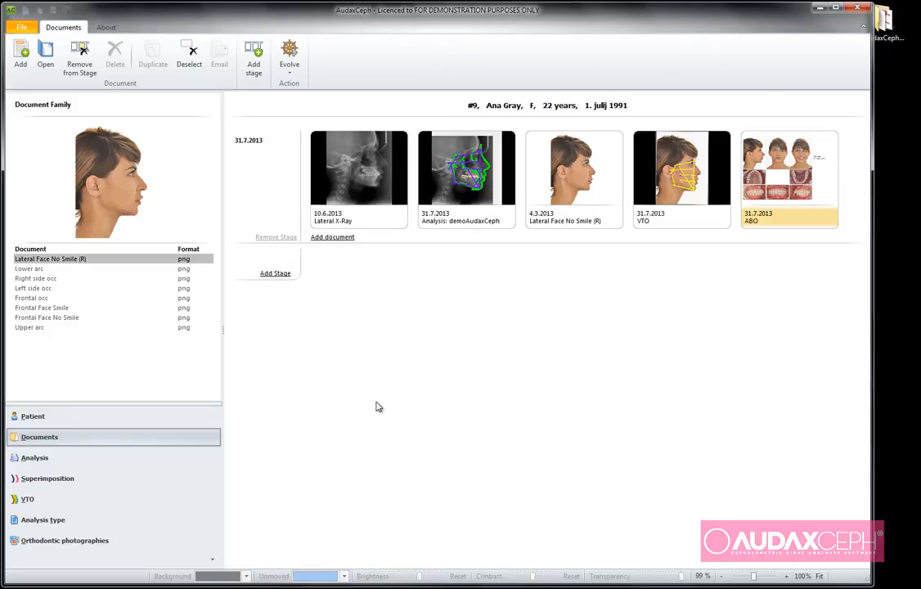
- Open the other patient's record and delete its existing superimposition
{"action": "left_click", "coordinate": [69, 418]}
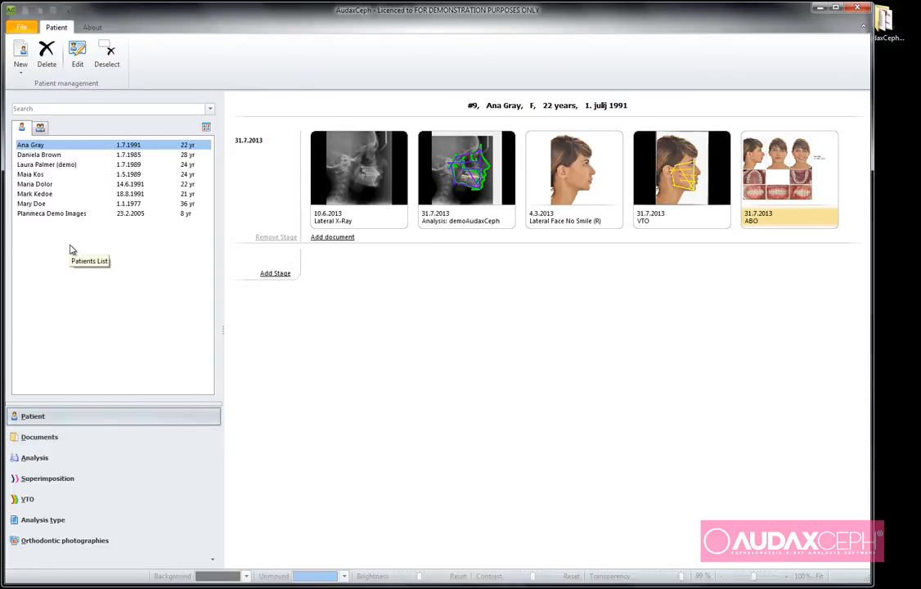
{"action": "left_click", "coordinate": [54, 195]}
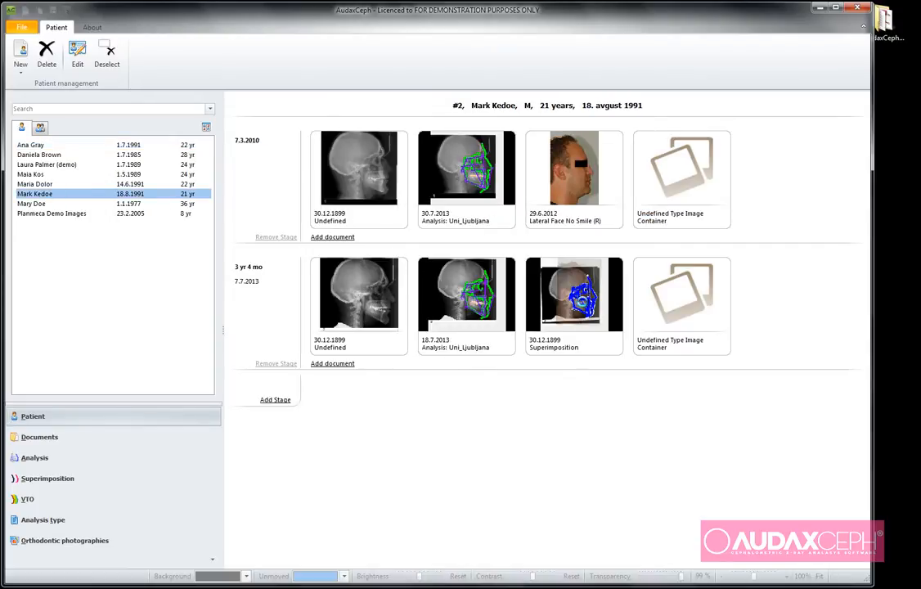
{"action": "left_click", "coordinate": [588, 334]}
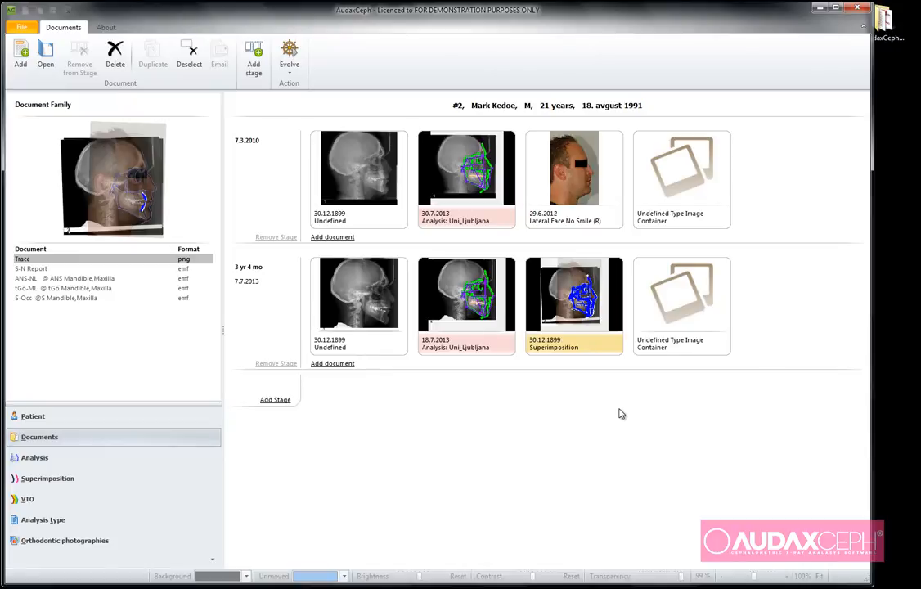
{"action": "key", "text": "Delete"}
{"action": "left_click", "coordinate": [523, 355]}
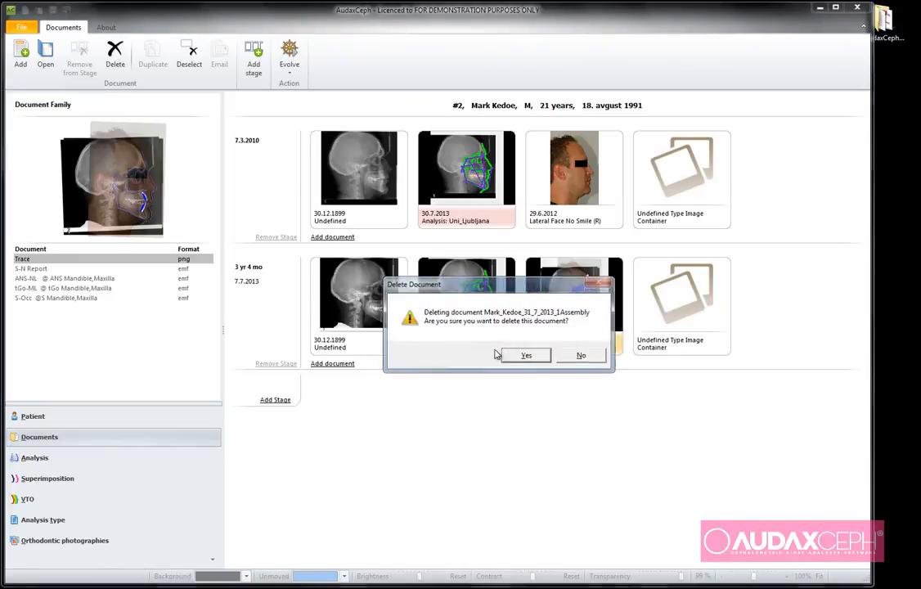
- Delete the undefined X-rays from both stage 2 and stage 1
{"action": "left_click", "coordinate": [375, 315]}
{"action": "key", "text": "Delete"}
{"action": "left_click", "coordinate": [367, 220]}
{"action": "key", "text": "Delete"}
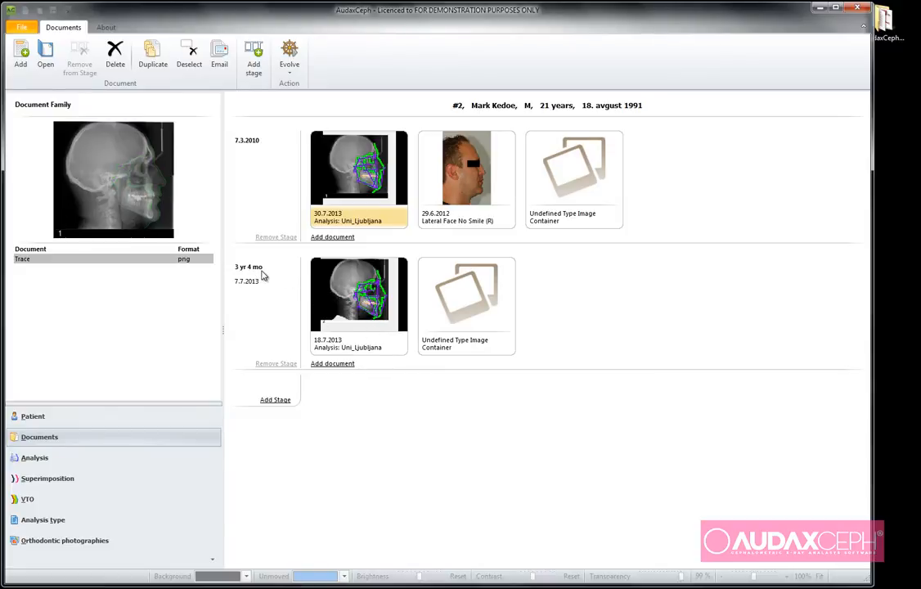
- Select the 18.7.2013 analysis and view the resulting superimposition trace at full size
{"action": "left_click", "coordinate": [348, 296]}
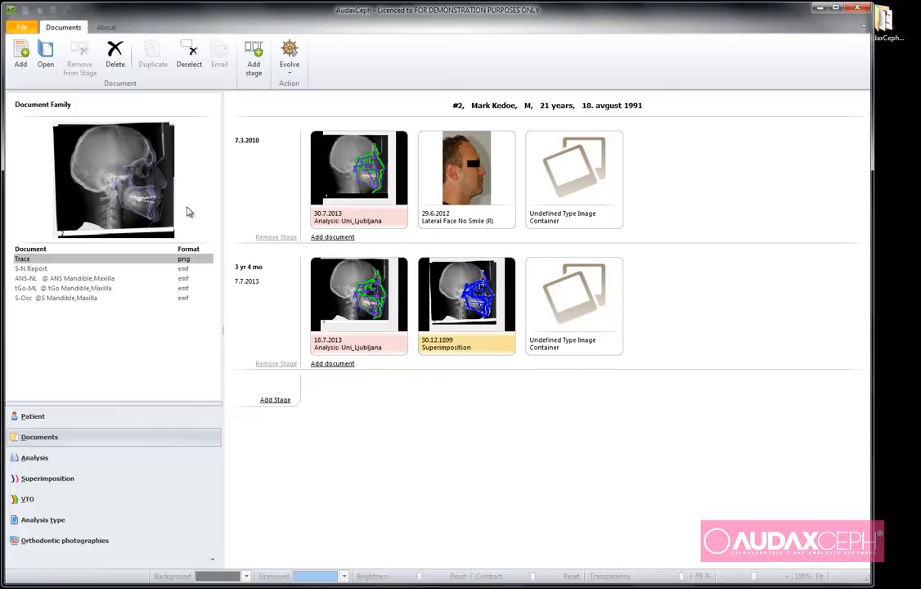
{"action": "double_click", "coordinate": [119, 192]}
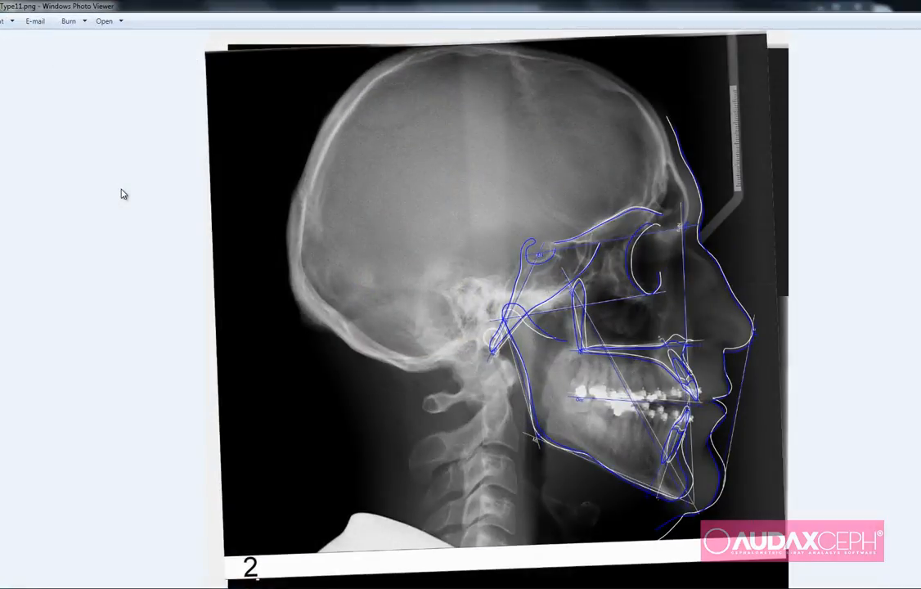
{"action": "key", "text": "alt+F4"}
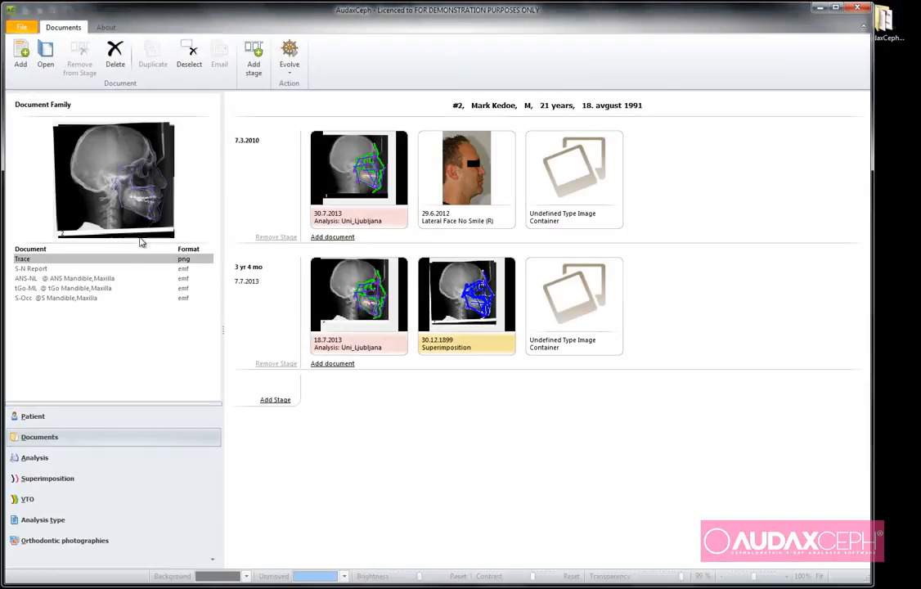
- Preview the S-N, ANS-NL, tGo-ML and S-Occ tracings, then open the superimposition for editing
{"action": "left_click", "coordinate": [28, 272]}
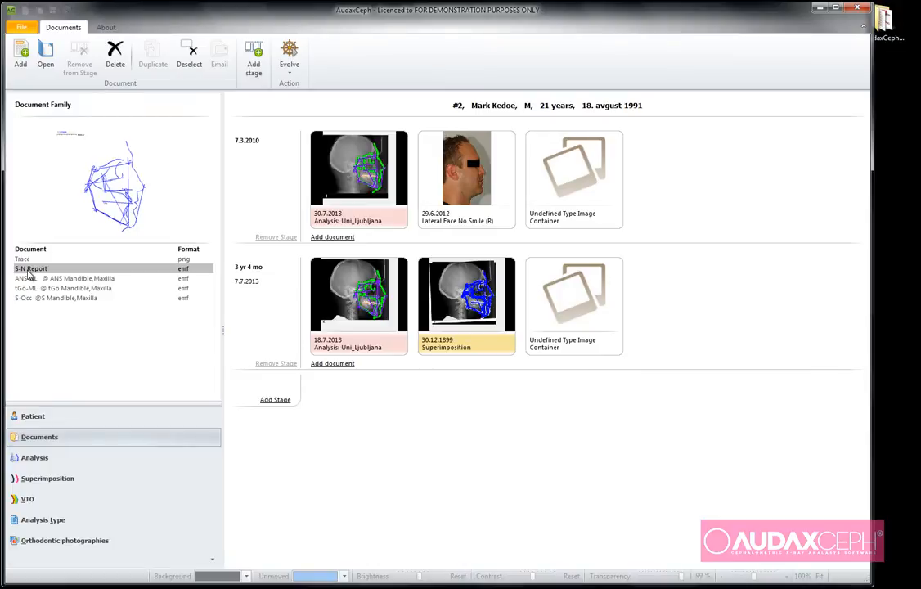
{"action": "left_click", "coordinate": [64, 280]}
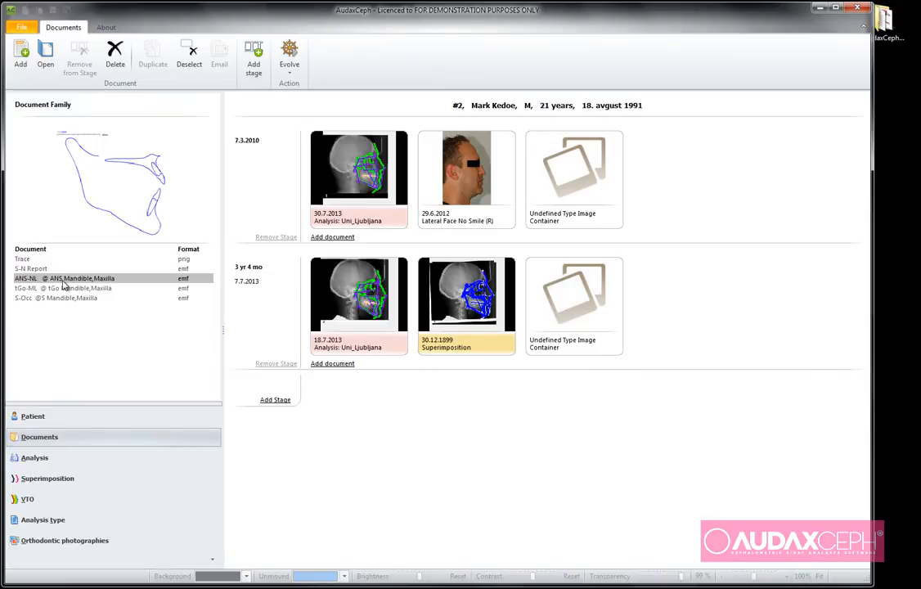
{"action": "left_click", "coordinate": [63, 289]}
{"action": "left_click", "coordinate": [63, 298]}
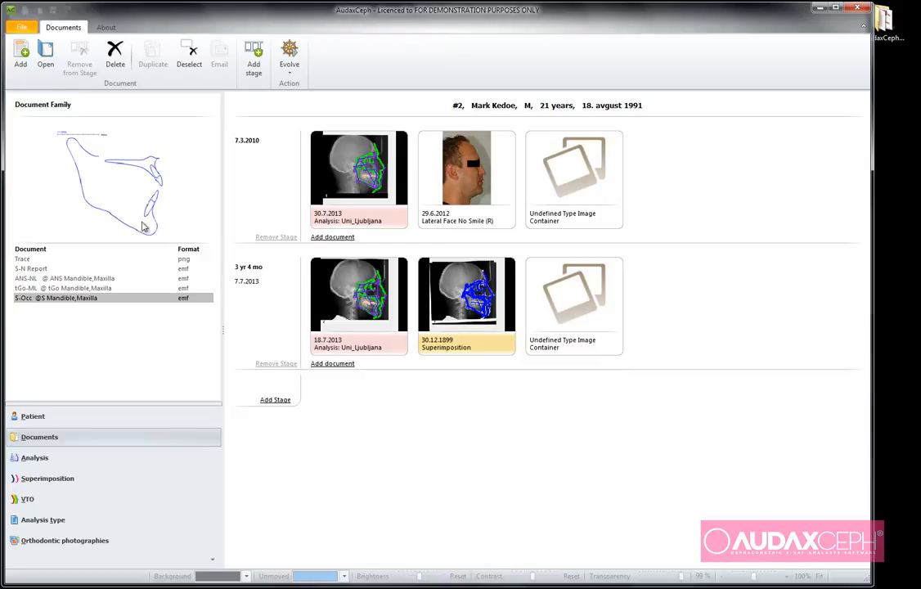
{"action": "double_click", "coordinate": [478, 310]}
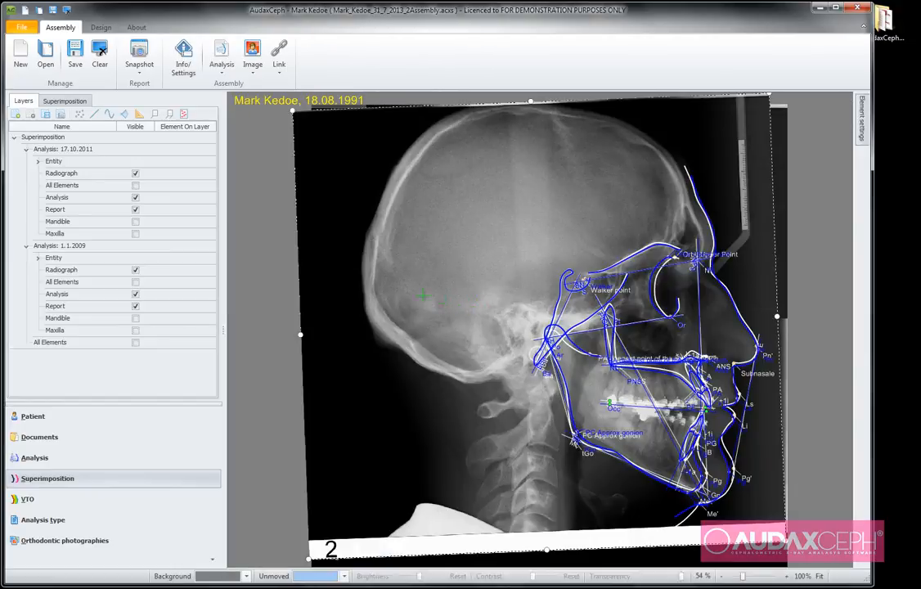
- Make the 17.10.2011 analysis tracing green and save the superimposition
{"action": "left_click", "coordinate": [76, 102]}
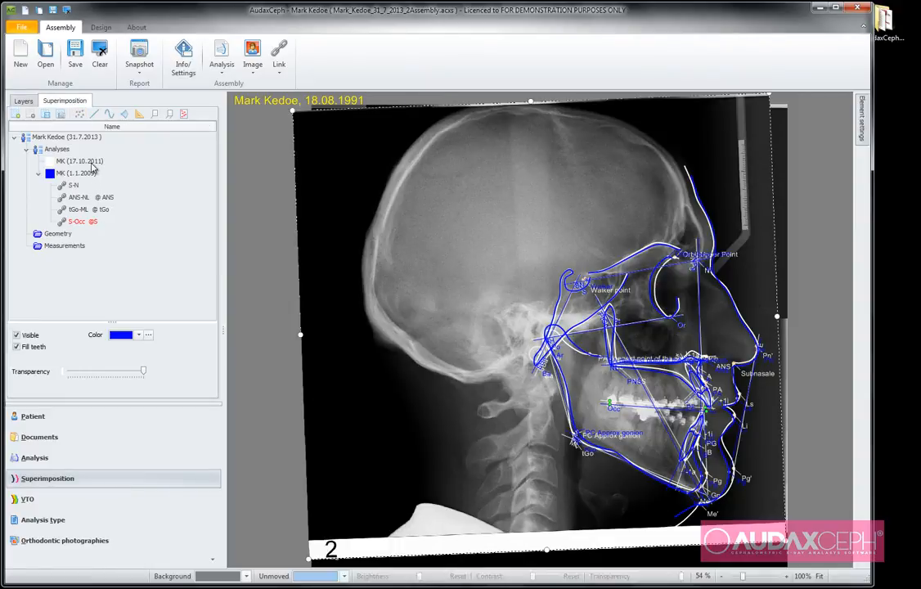
{"action": "left_click", "coordinate": [82, 162]}
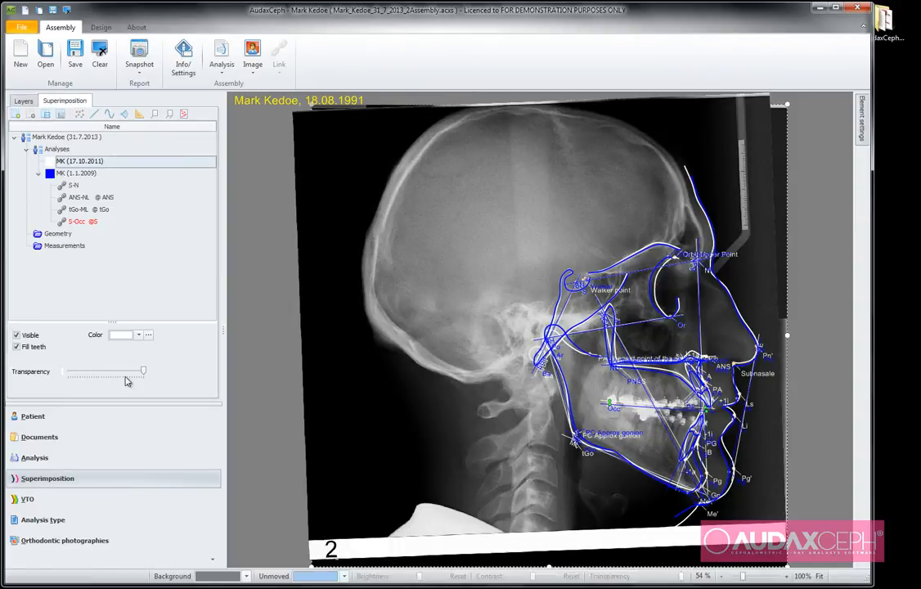
{"action": "left_click", "coordinate": [139, 335]}
{"action": "left_click", "coordinate": [155, 347]}
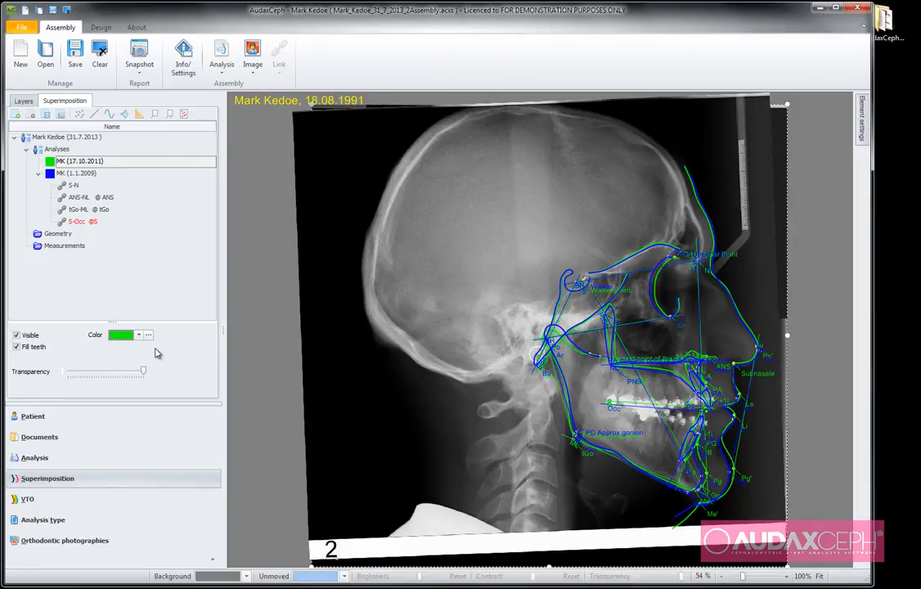
{"action": "left_click", "coordinate": [75, 56]}
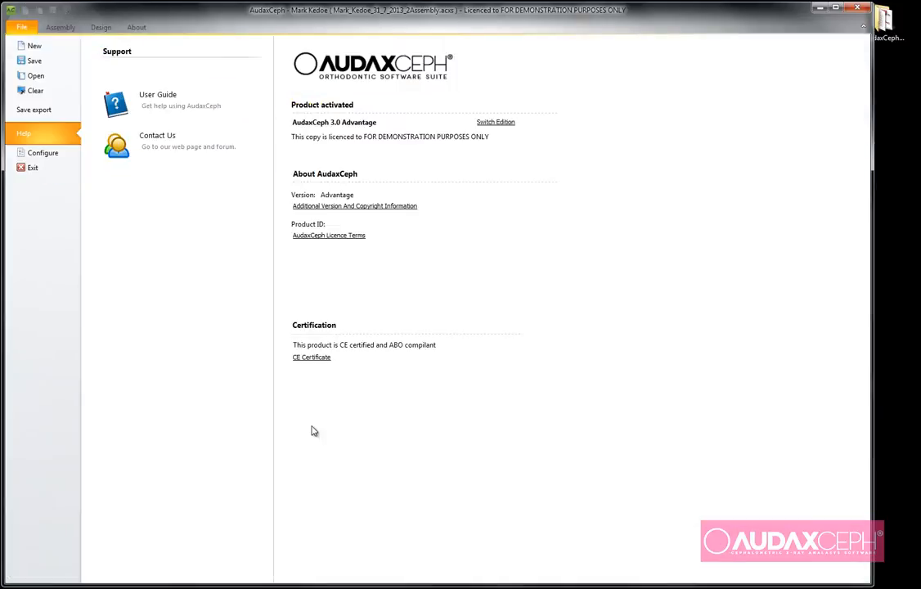
- Preview the ANS-NL superimposition tracing from the document stages, then go back to the superimposition
{"action": "left_click", "coordinate": [63, 28]}
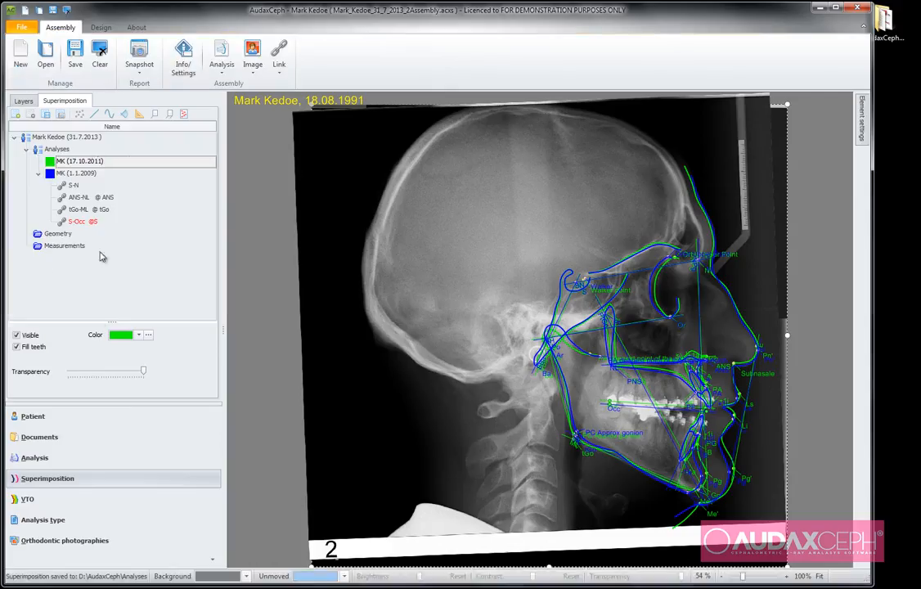
{"action": "left_click", "coordinate": [52, 443]}
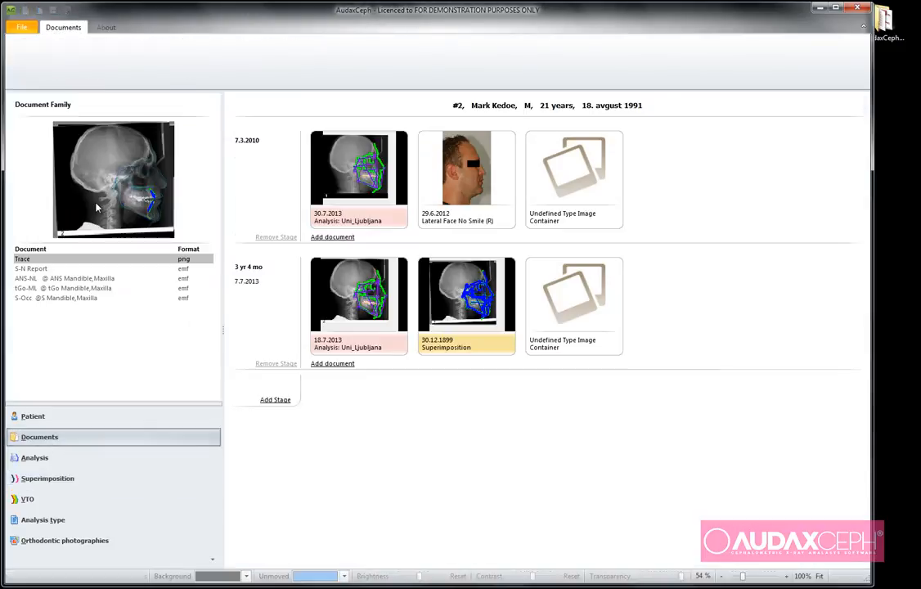
{"action": "left_click", "coordinate": [88, 279]}
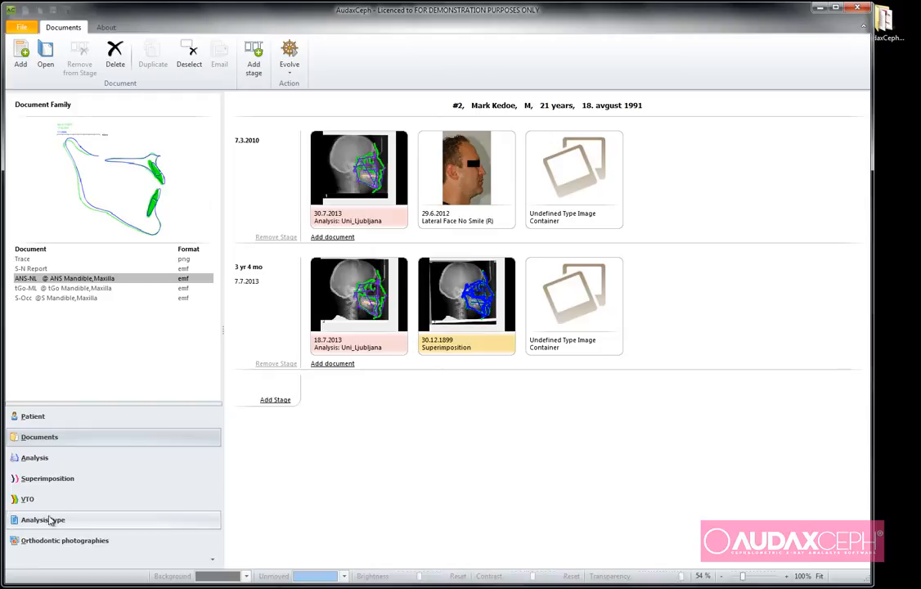
{"action": "left_click", "coordinate": [24, 479]}
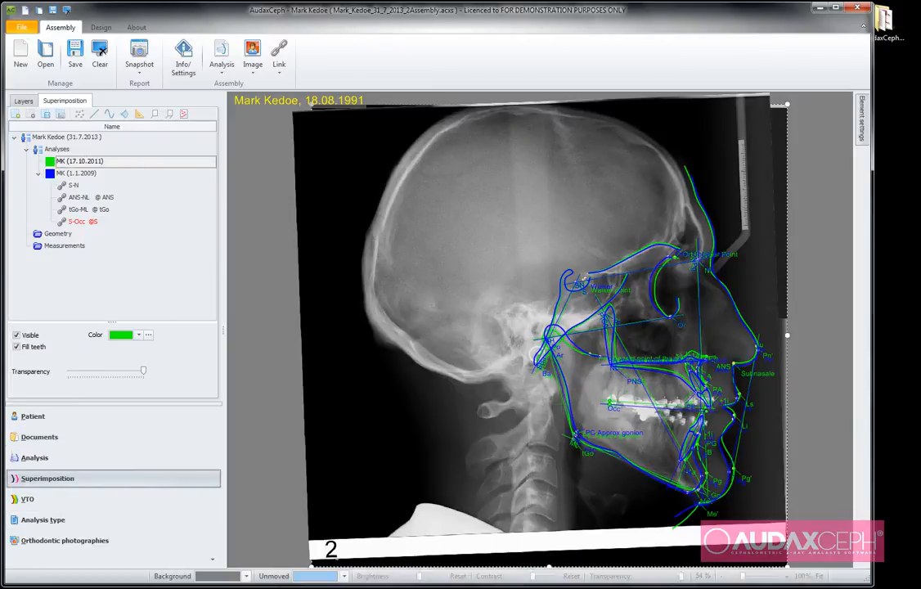
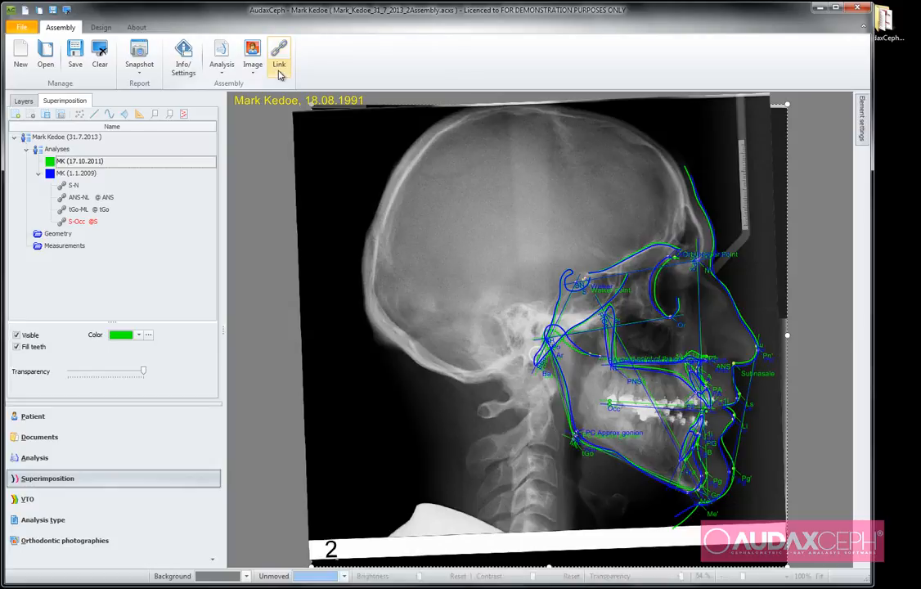
- Select the S-Occ @S superimposition link and show the Link add/remove options
{"action": "left_click", "coordinate": [23, 100]}
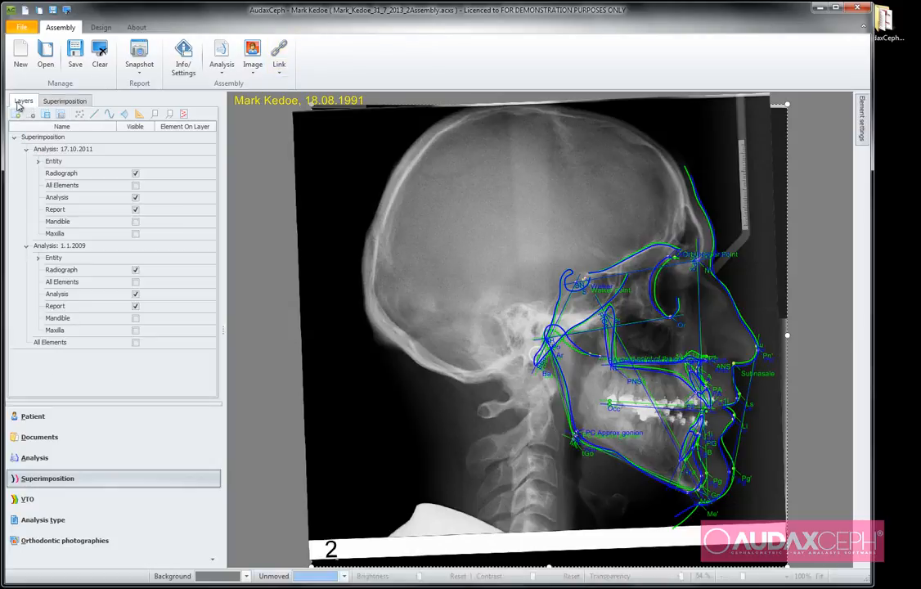
{"action": "left_click", "coordinate": [63, 100]}
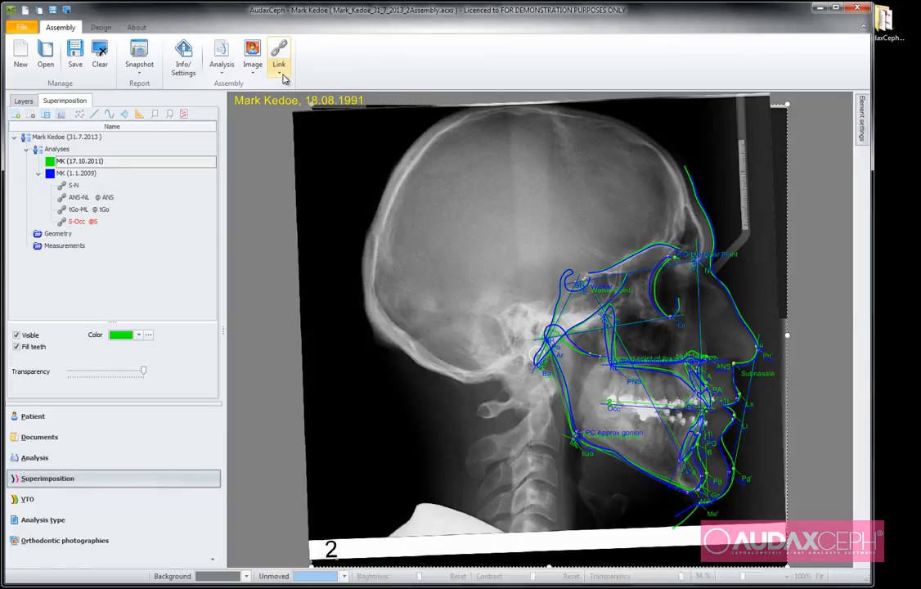
{"action": "left_click", "coordinate": [76, 221]}
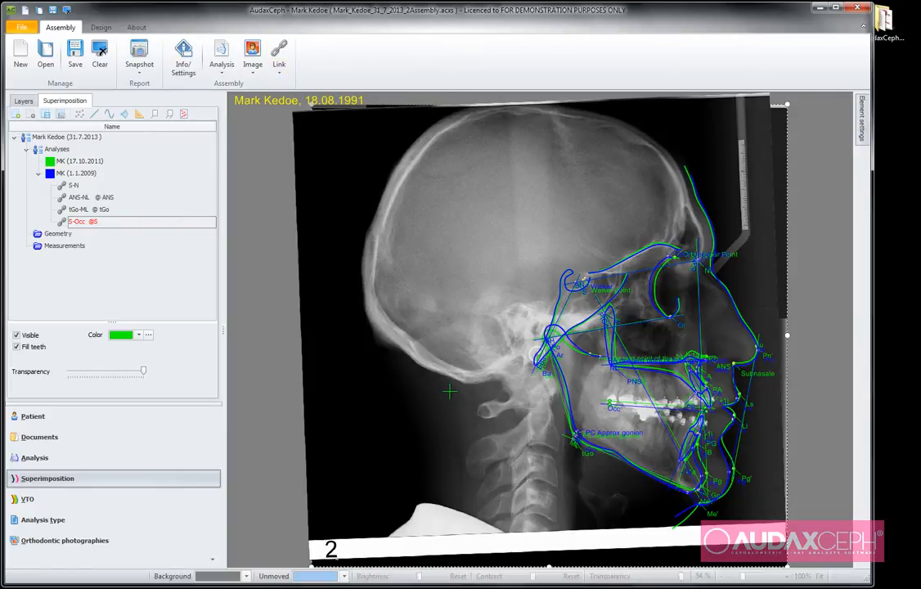
{"action": "left_click", "coordinate": [280, 72]}
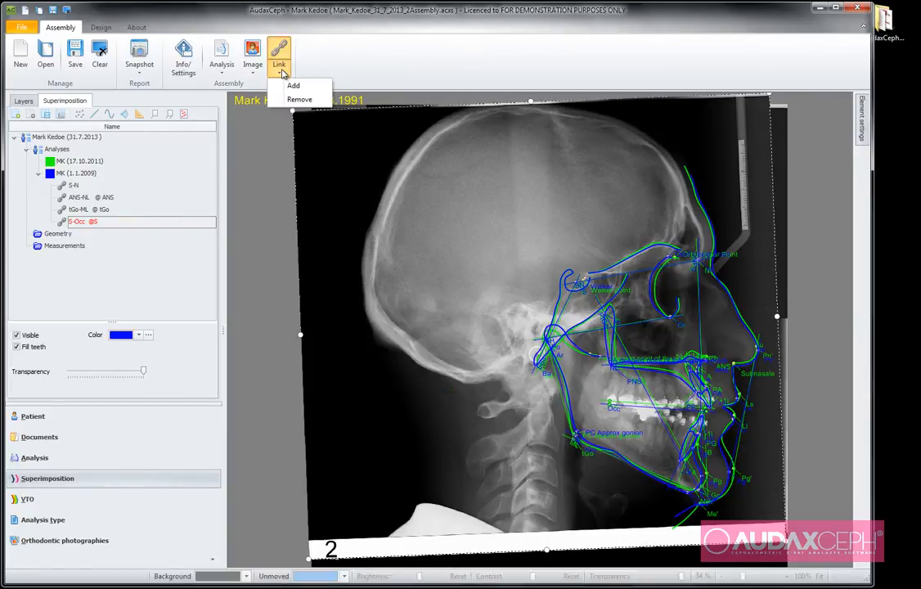
- Add a calibrated Point - Rotation link joining both X-rays at the Walker point
{"action": "left_click", "coordinate": [294, 86]}
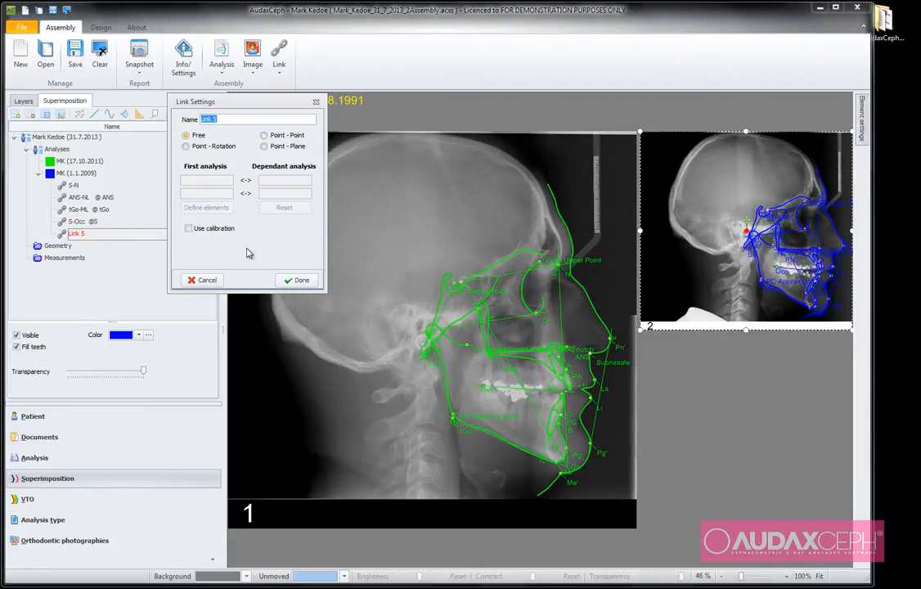
{"action": "left_click", "coordinate": [214, 146]}
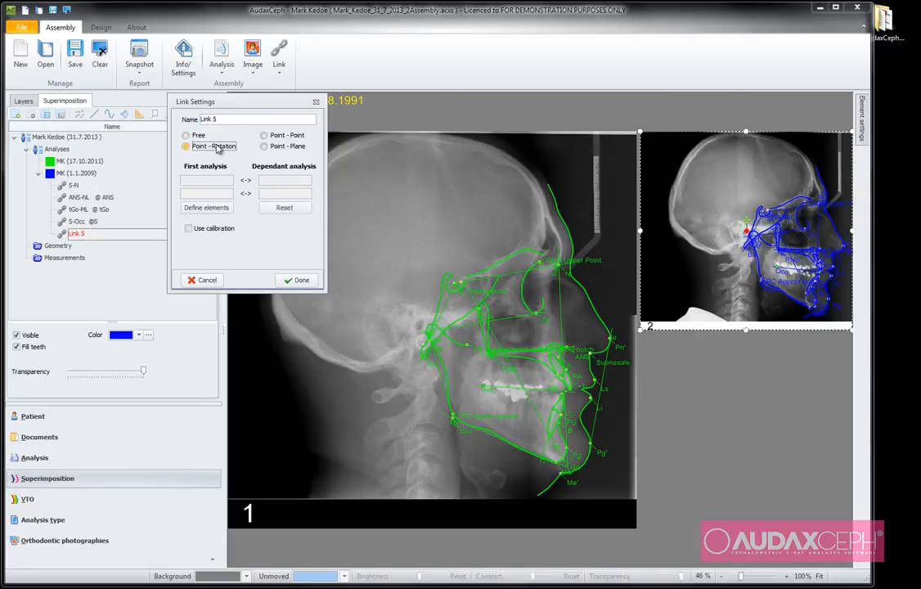
{"action": "left_click", "coordinate": [219, 212]}
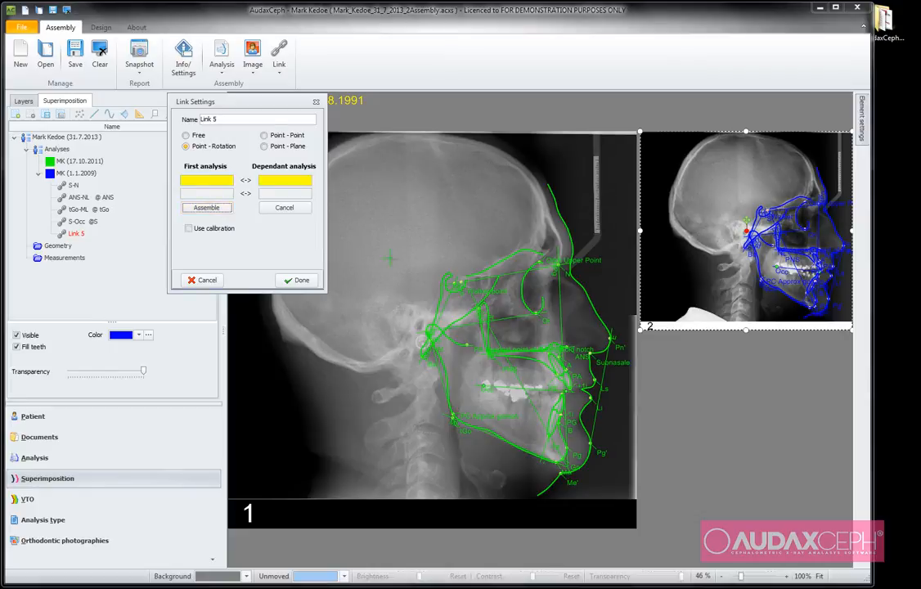
{"action": "left_click", "coordinate": [478, 292]}
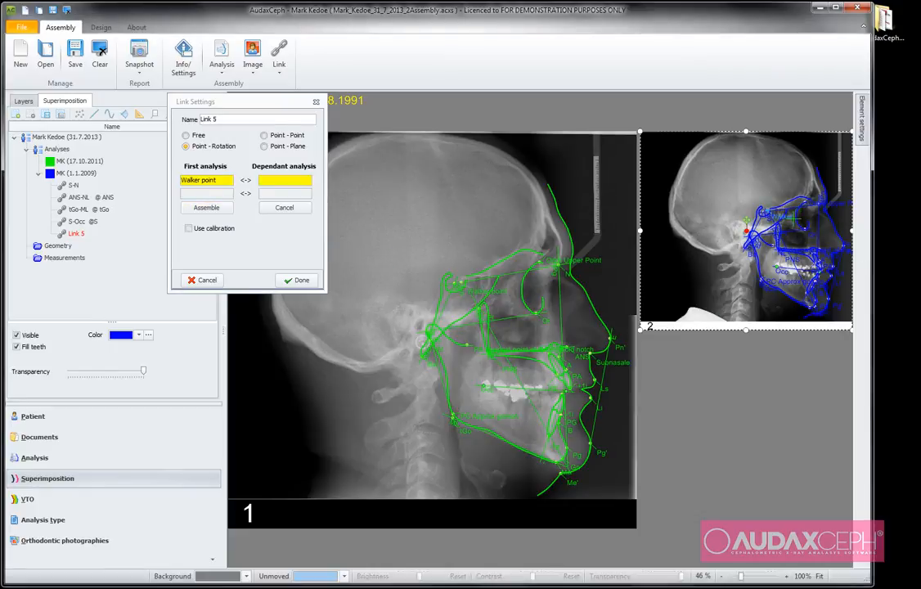
{"action": "left_click", "coordinate": [782, 217]}
{"action": "left_click", "coordinate": [189, 229]}
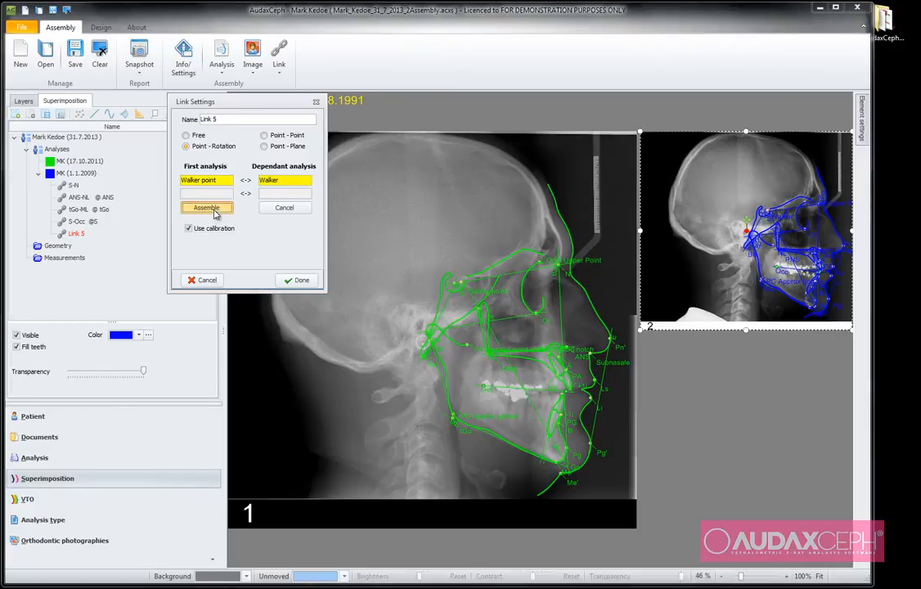
{"action": "left_click", "coordinate": [214, 210]}
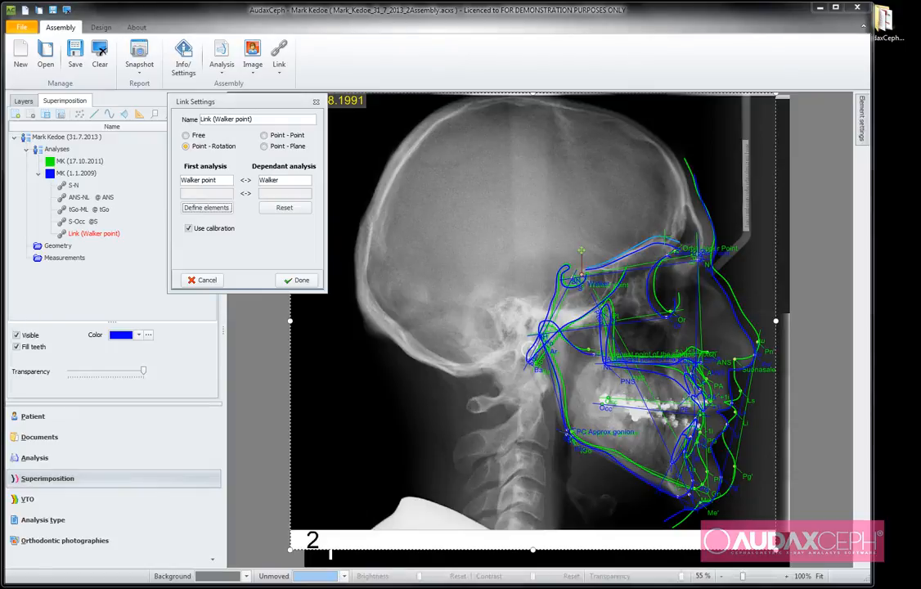
- Rotate the second X-ray about the Walker point to align the tracings, then finish
{"action": "left_click", "coordinate": [289, 550]}
{"action": "left_click_drag", "start_coordinate": [289, 549], "coordinate": [307, 578]}
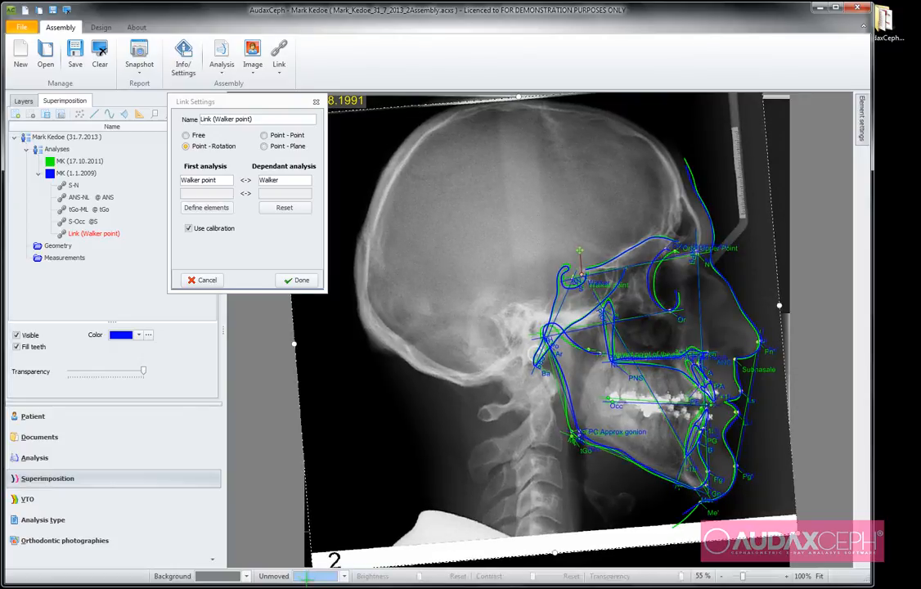
{"action": "left_click_drag", "start_coordinate": [307, 578], "coordinate": [309, 580]}
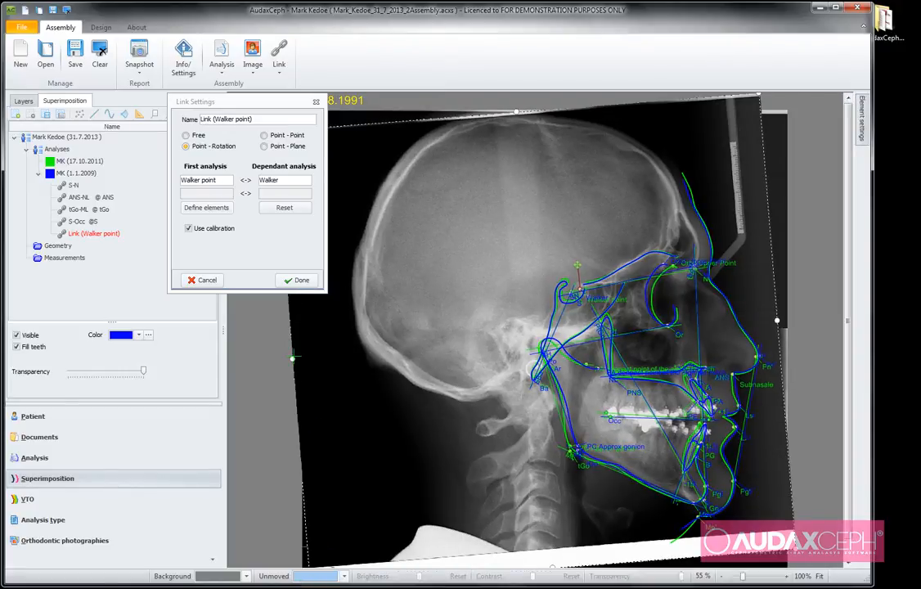
{"action": "left_click", "coordinate": [301, 280]}
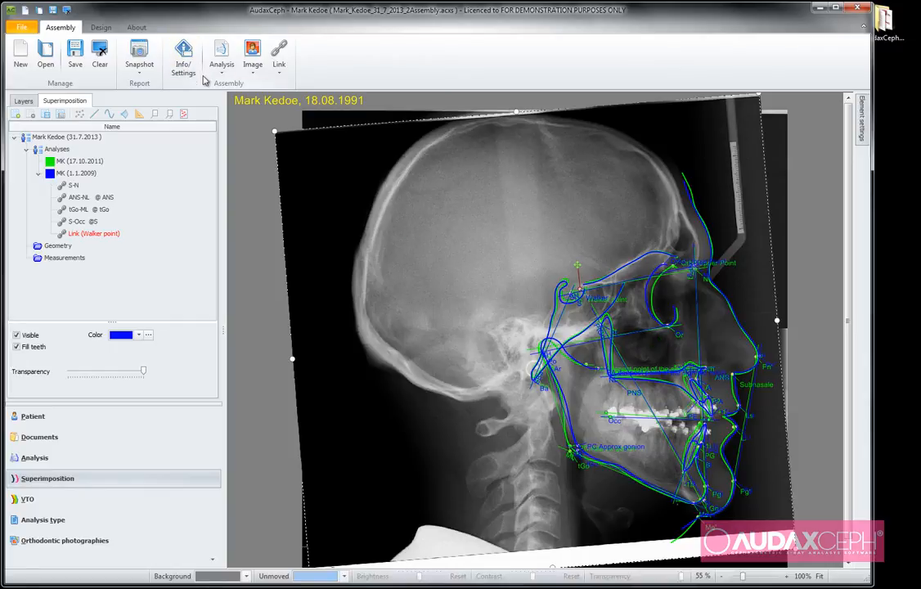
- Measure the 5.18 mm distance between the two Orbit Upper Points, label placed above the orbit
{"action": "scroll", "coordinate": [806, 304], "scroll_direction": "up", "scroll_amount": 3}
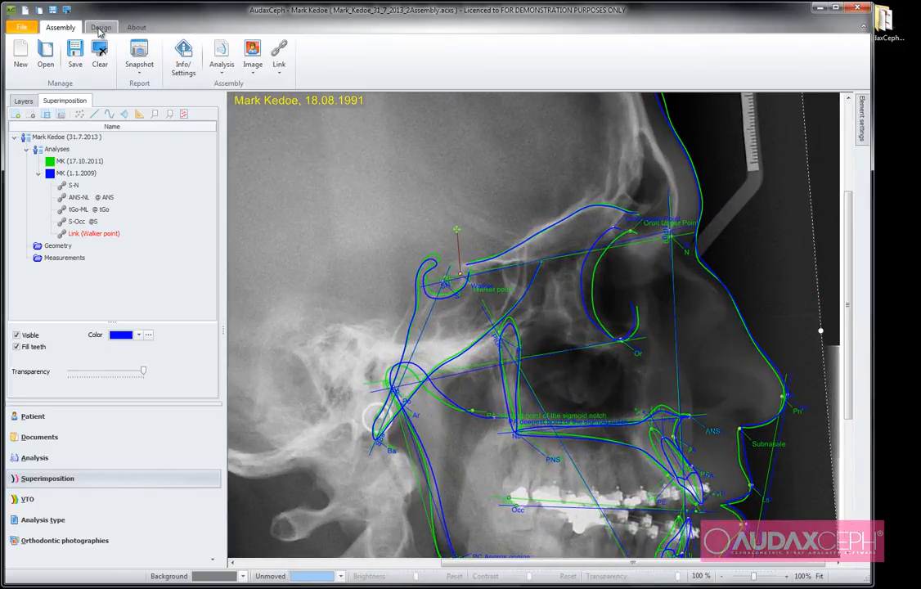
{"action": "left_click", "coordinate": [100, 27]}
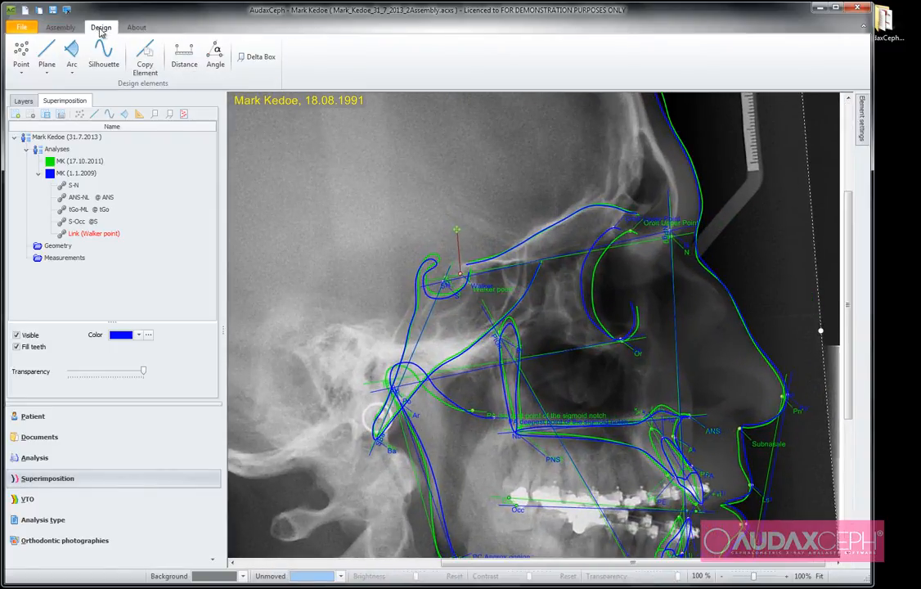
{"action": "left_click", "coordinate": [188, 59]}
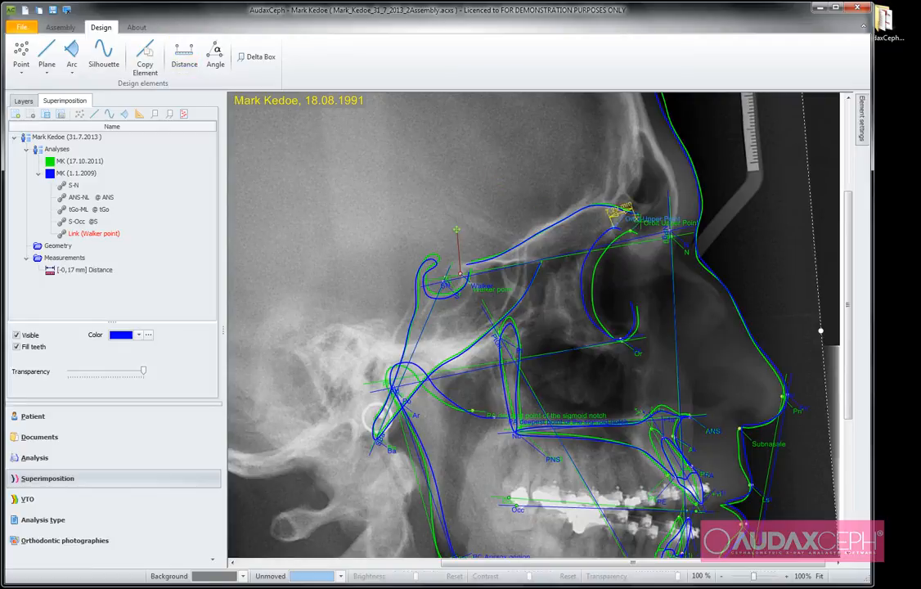
{"action": "left_click", "coordinate": [689, 223]}
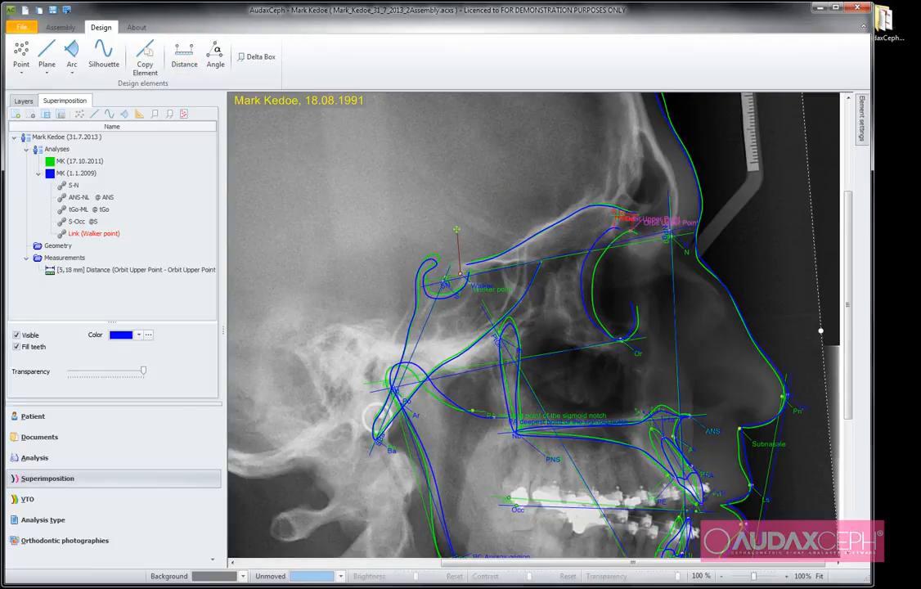
{"action": "left_click_drag", "start_coordinate": [624, 219], "coordinate": [631, 176]}
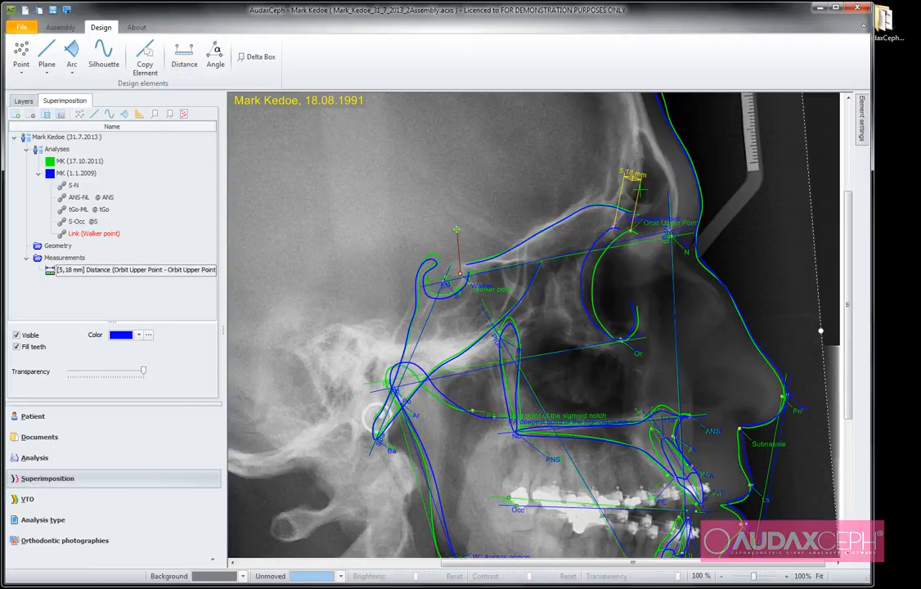
{"action": "left_click", "coordinate": [592, 180]}
- Add a Delta Box for Orbit Upper Point, positioned right of the nose
{"action": "left_click", "coordinate": [262, 59]}
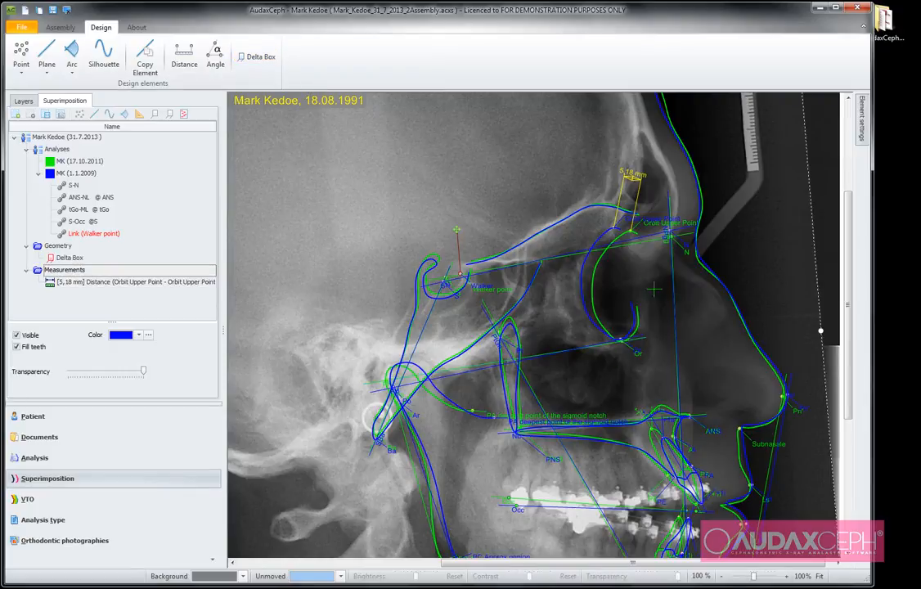
{"action": "left_click", "coordinate": [668, 236]}
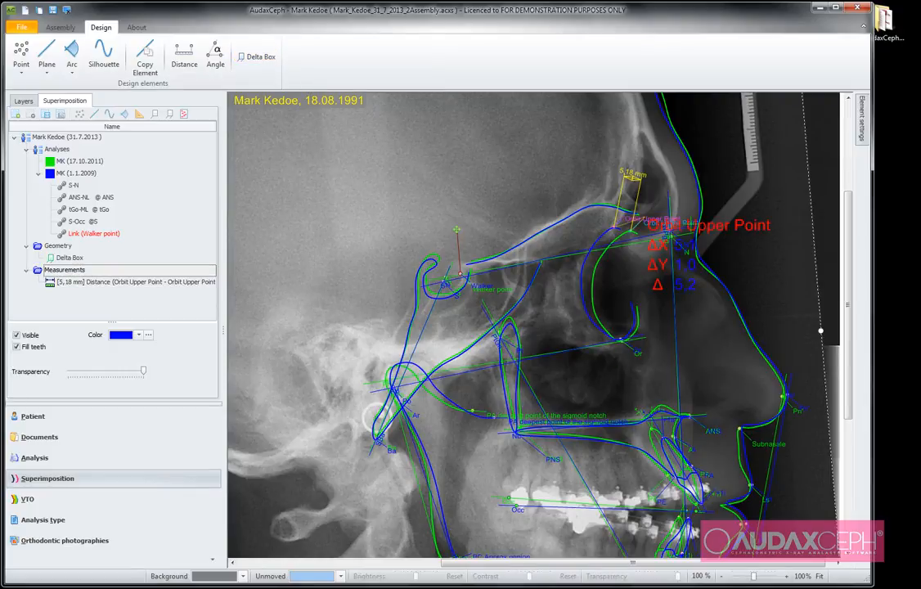
{"action": "left_click_drag", "start_coordinate": [668, 237], "coordinate": [744, 224]}
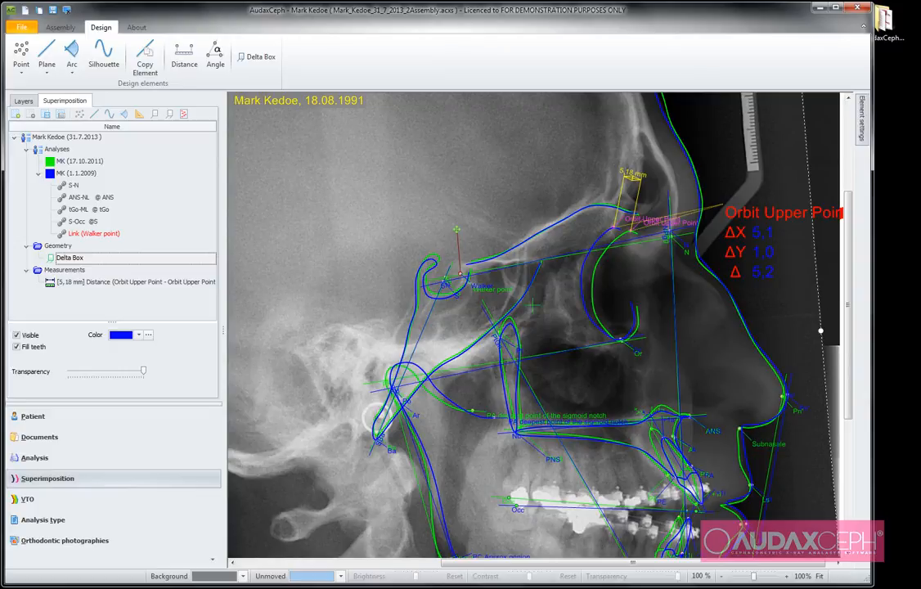
- Measure the 2.55° angle between the two FH planes on the acute side
{"action": "left_click", "coordinate": [215, 55]}
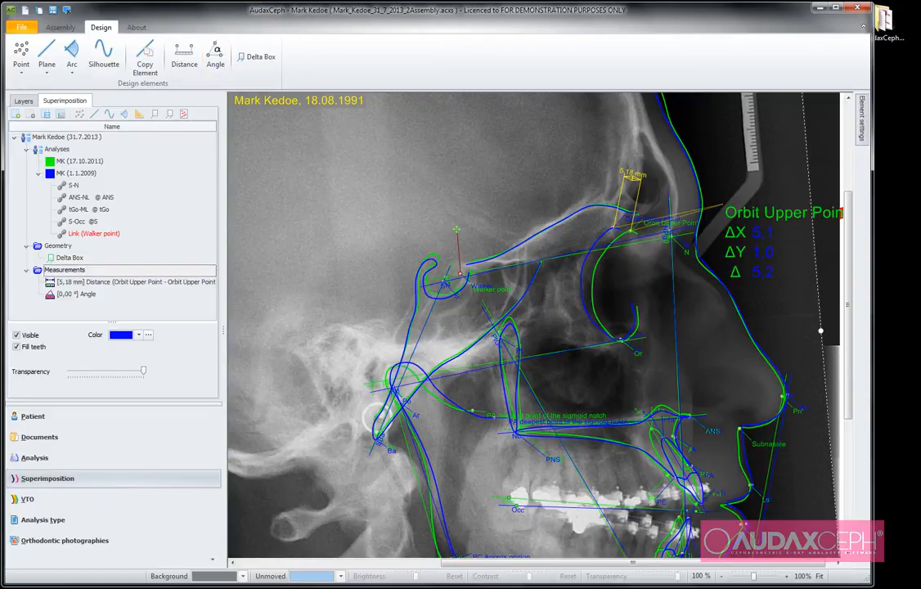
{"action": "left_click", "coordinate": [375, 389]}
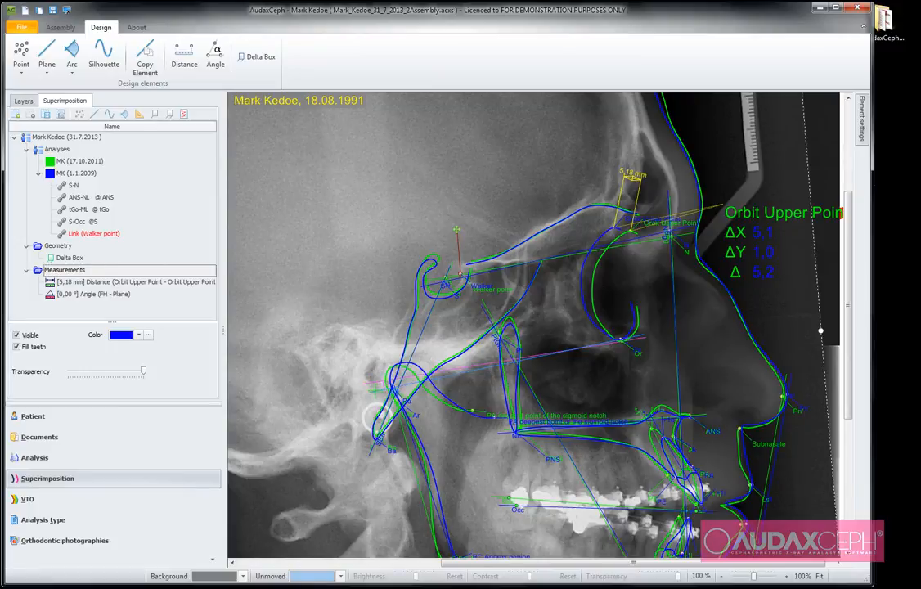
{"action": "left_click", "coordinate": [374, 391]}
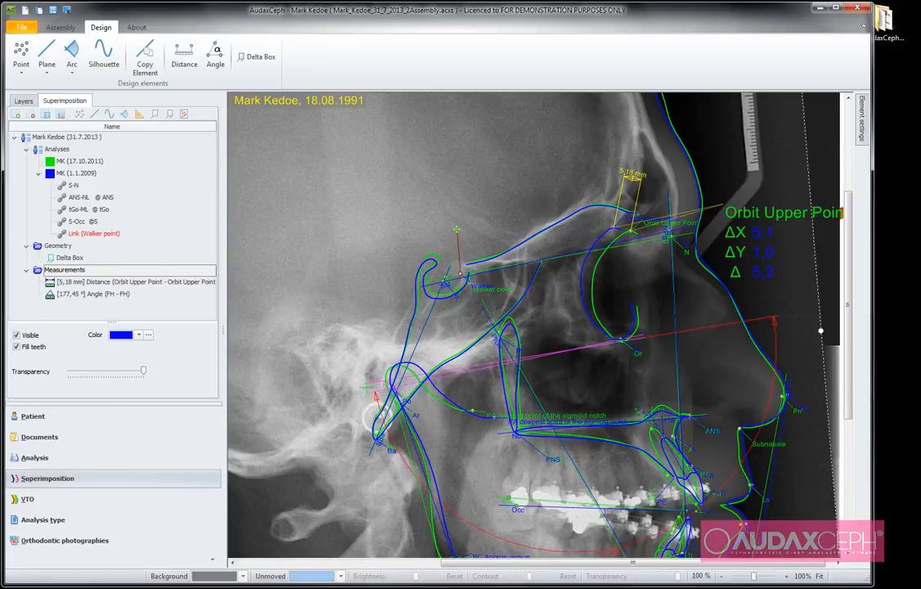
{"action": "left_click", "coordinate": [357, 389]}
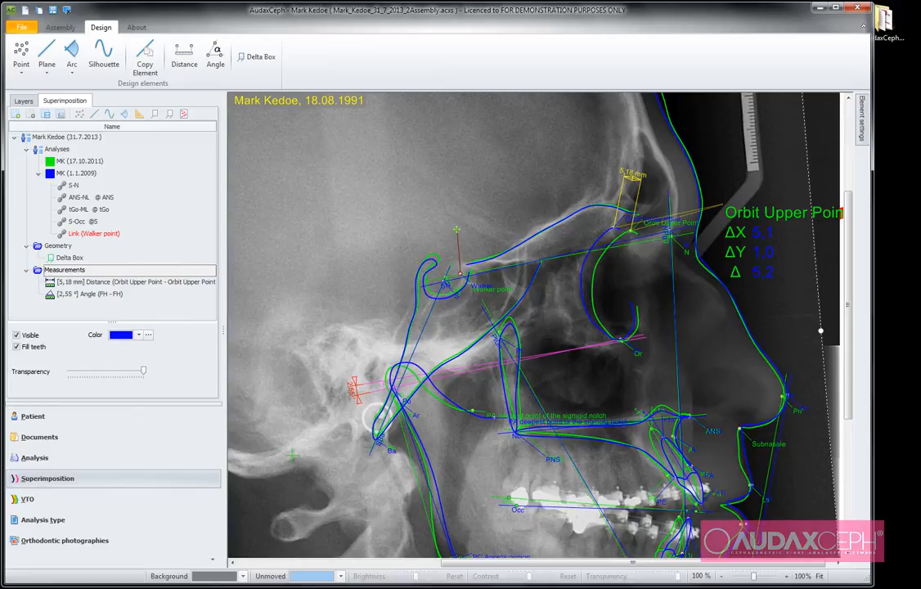
{"action": "scroll", "coordinate": [821, 332], "scroll_direction": "down", "scroll_amount": 3}
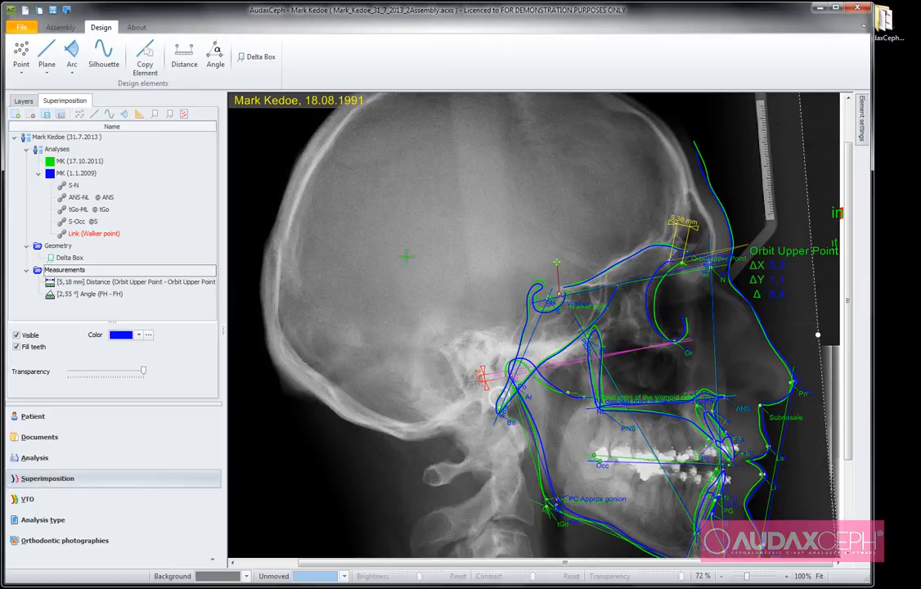
- Compare the tracings superimposed on the S-N, ANS-NL, tGo-ML and S-Occ links
{"action": "scroll", "coordinate": [407, 257], "scroll_direction": "down", "scroll_amount": 2}
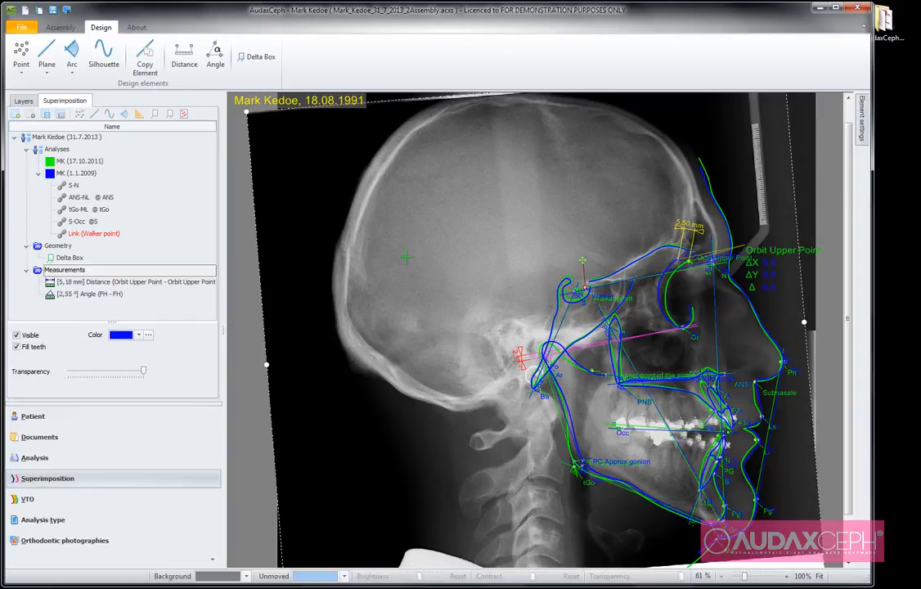
{"action": "left_click", "coordinate": [74, 185]}
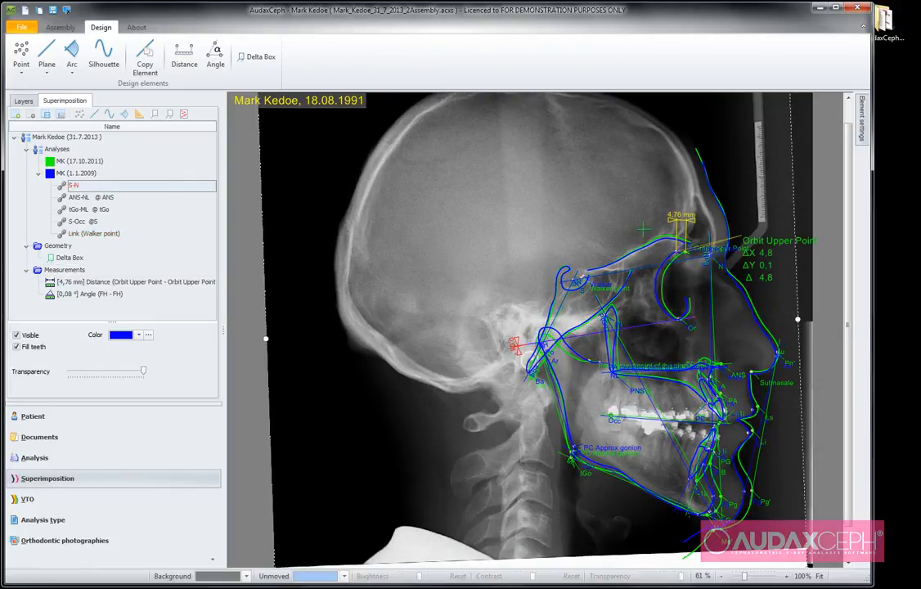
{"action": "left_click", "coordinate": [85, 203]}
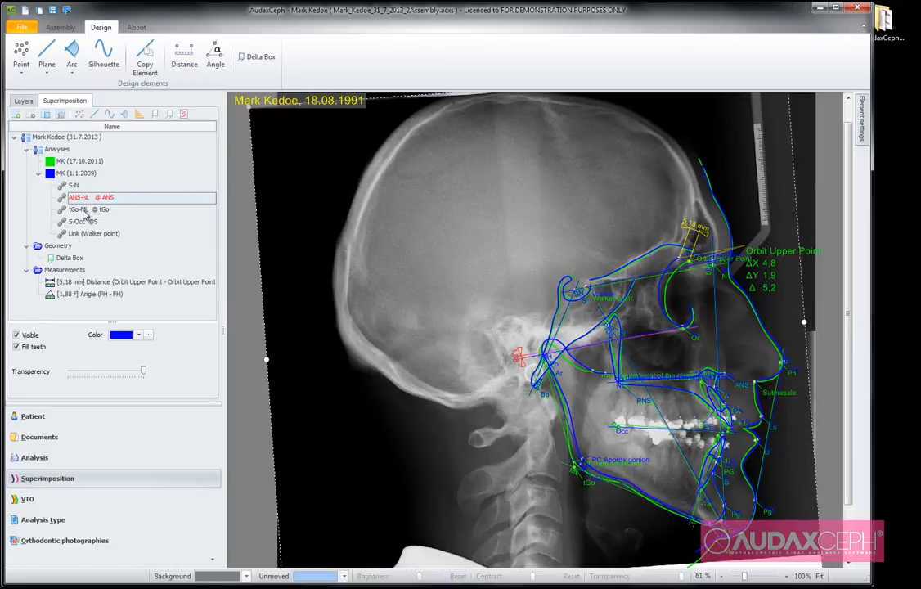
{"action": "left_click", "coordinate": [85, 212]}
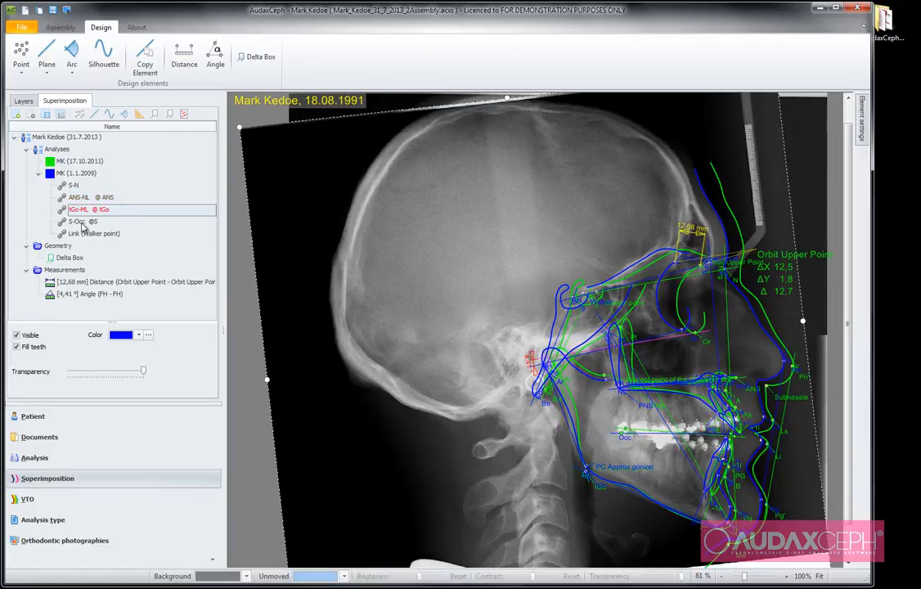
{"action": "left_click", "coordinate": [83, 222]}
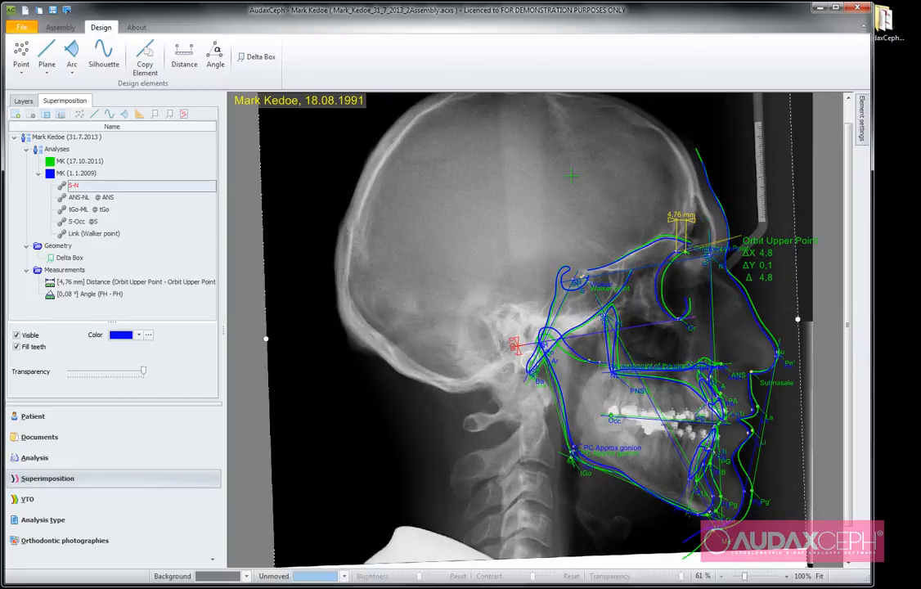
{"action": "left_click", "coordinate": [60, 29]}
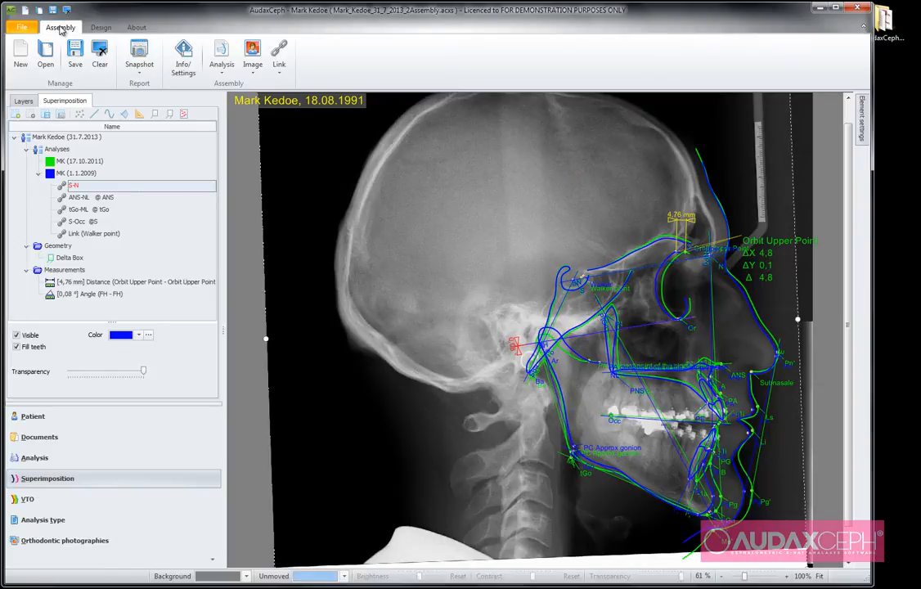
- Add the Lateral Face No Smile photo, mark its second reference point, and save the points
{"action": "left_click", "coordinate": [252, 52]}
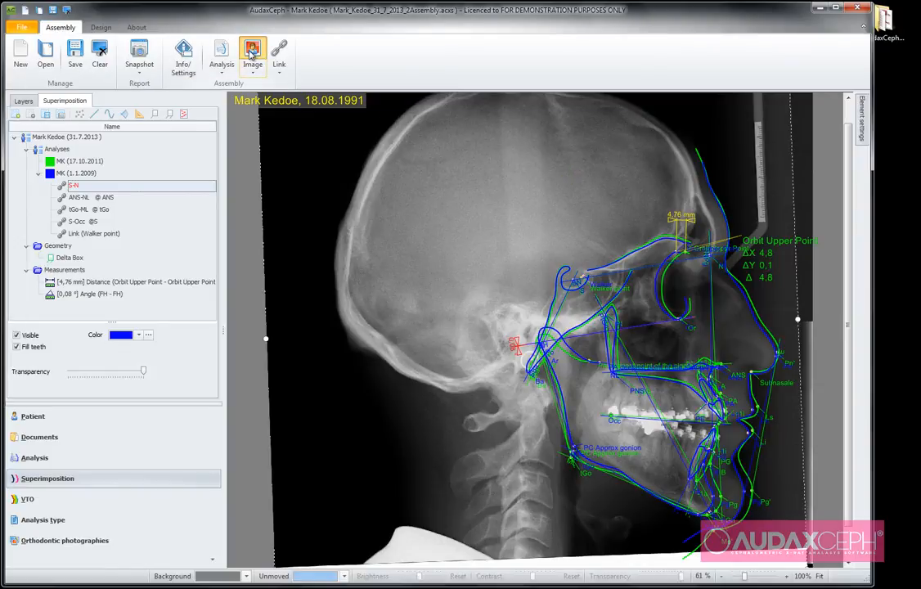
{"action": "left_click", "coordinate": [407, 169]}
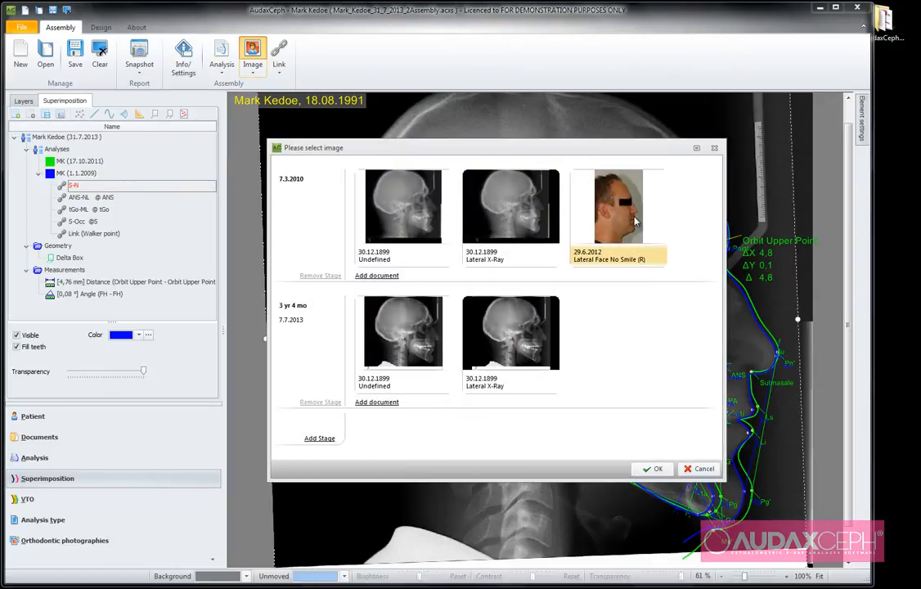
{"action": "left_click", "coordinate": [653, 469]}
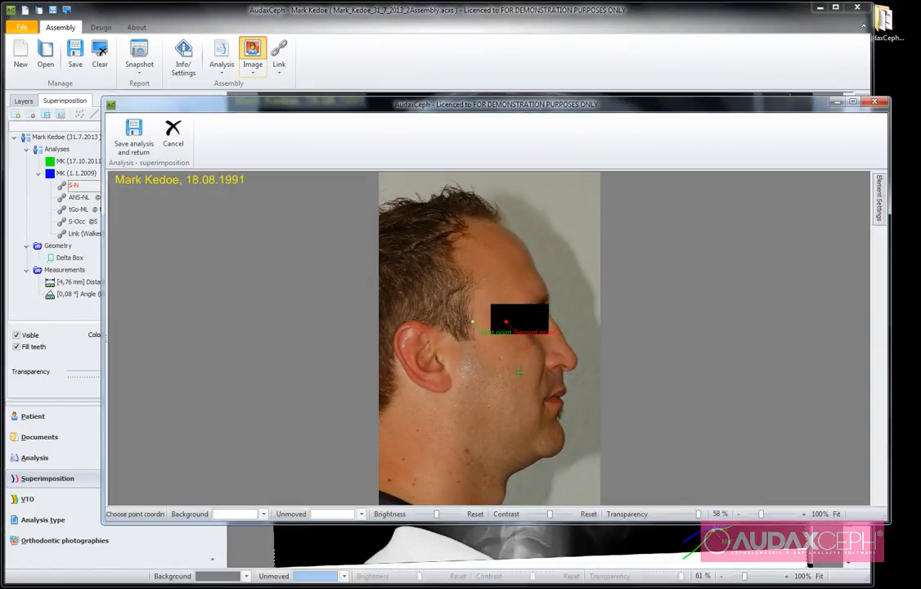
{"action": "scroll", "coordinate": [495, 351], "scroll_direction": "up", "scroll_amount": 3}
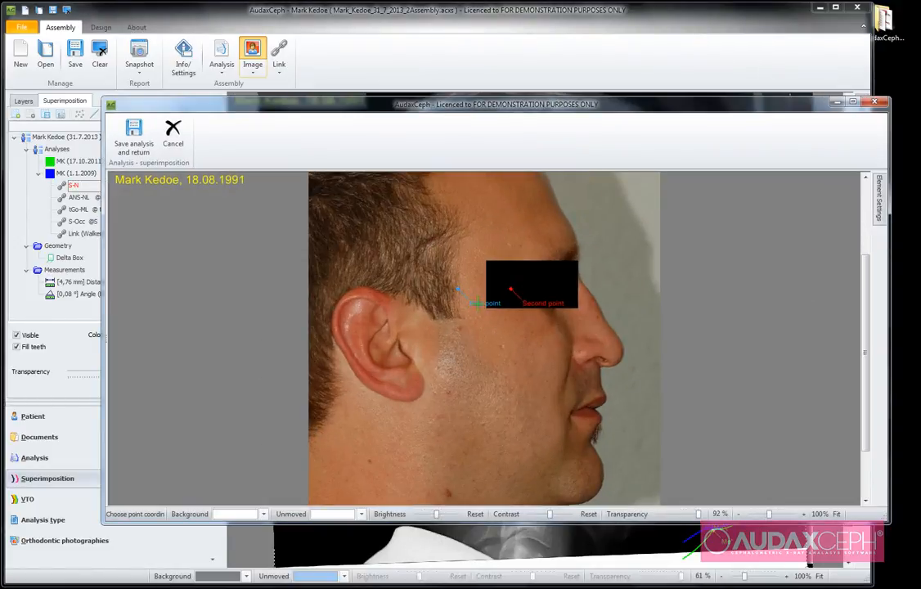
{"action": "left_click", "coordinate": [510, 288]}
{"action": "left_click", "coordinate": [133, 135]}
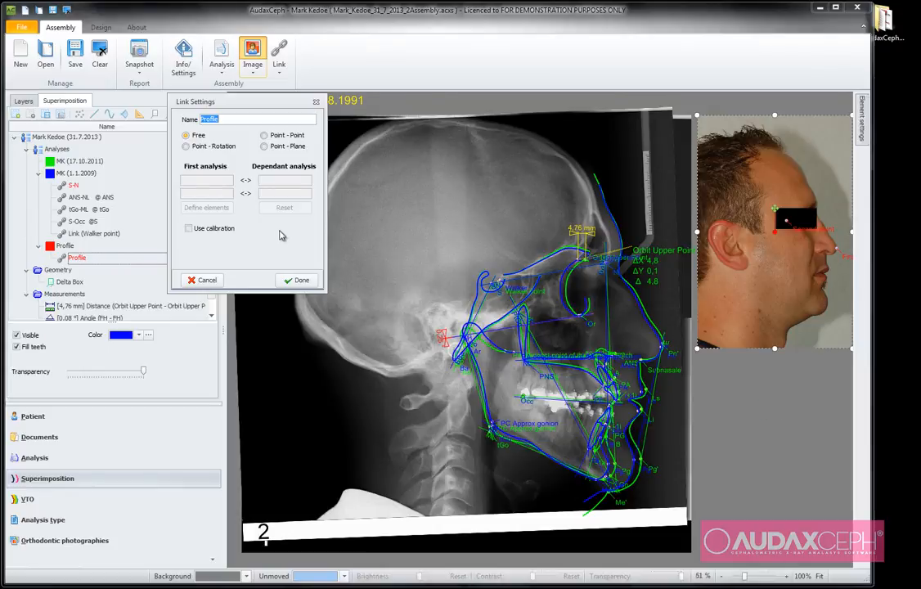
- Assemble the face photo via a Point - Rotation link matching Pn' to the photo's first point
{"action": "left_click", "coordinate": [221, 147]}
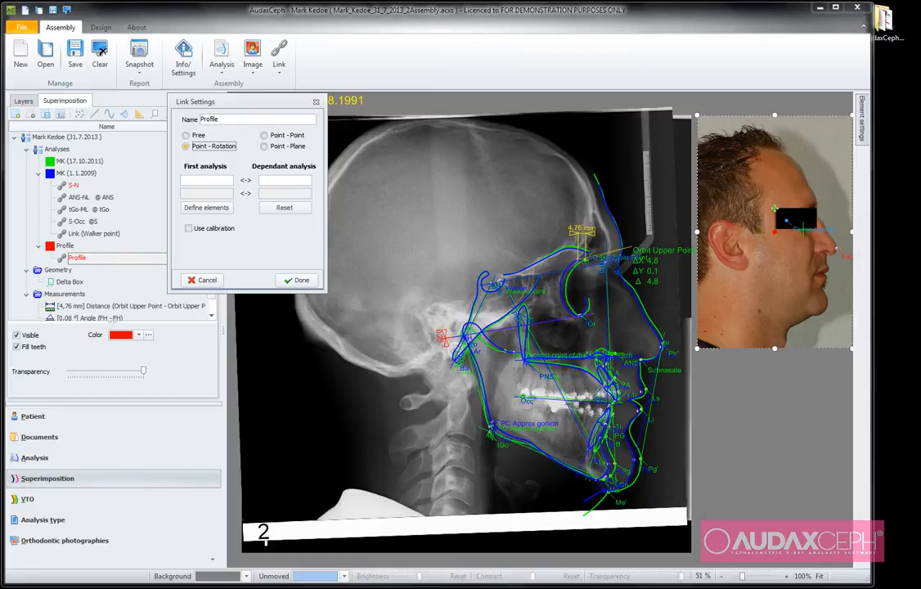
{"action": "left_click", "coordinate": [207, 207]}
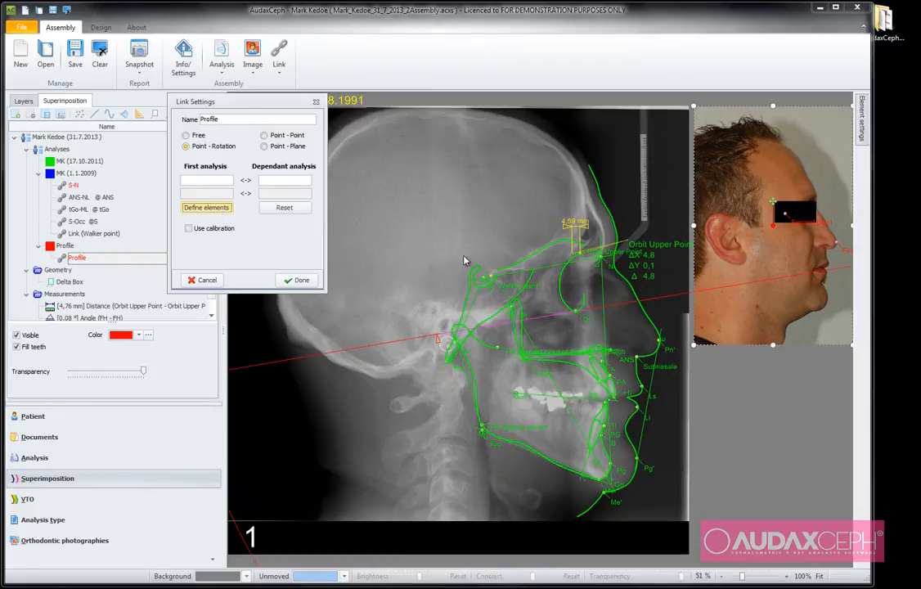
{"action": "left_click", "coordinate": [659, 340]}
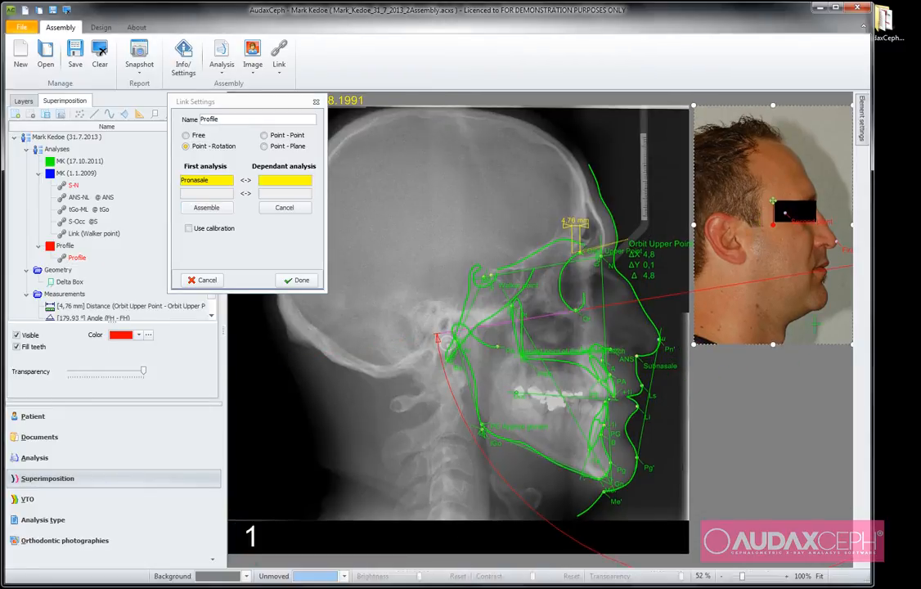
{"action": "left_click", "coordinate": [845, 248]}
{"action": "left_click", "coordinate": [210, 209]}
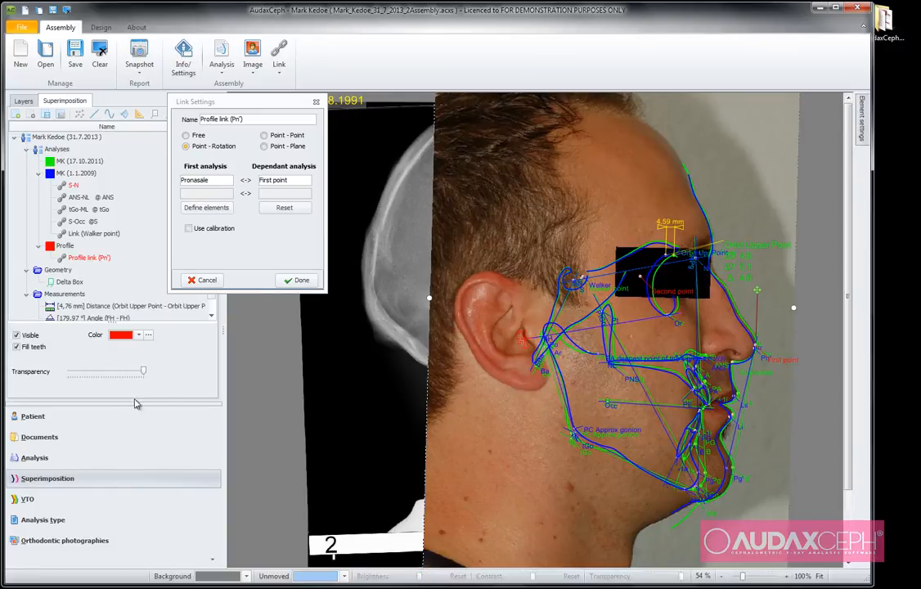
{"action": "left_click", "coordinate": [298, 281]}
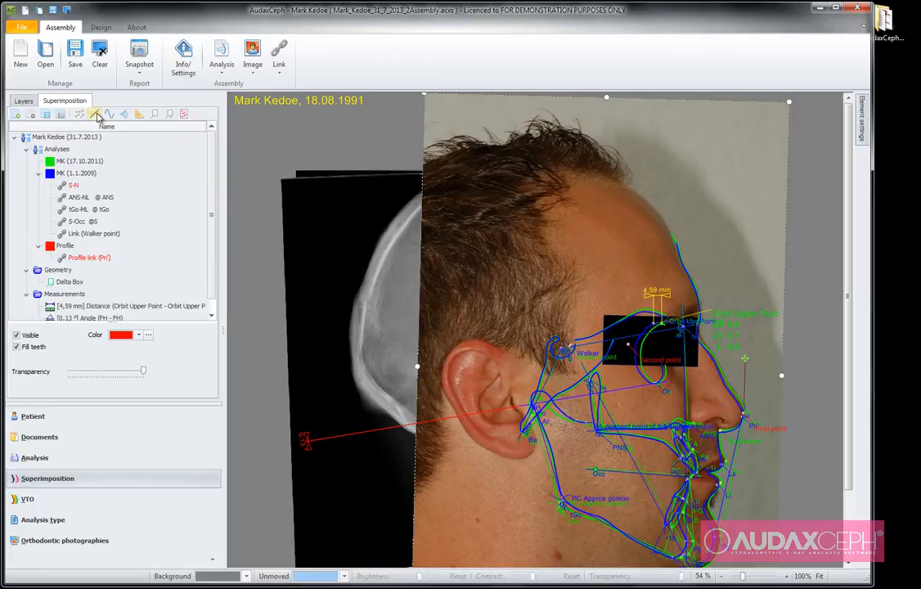
- Hide the point labels, the extra superimposed tracing, and the reference planes
{"action": "left_click", "coordinate": [79, 116]}
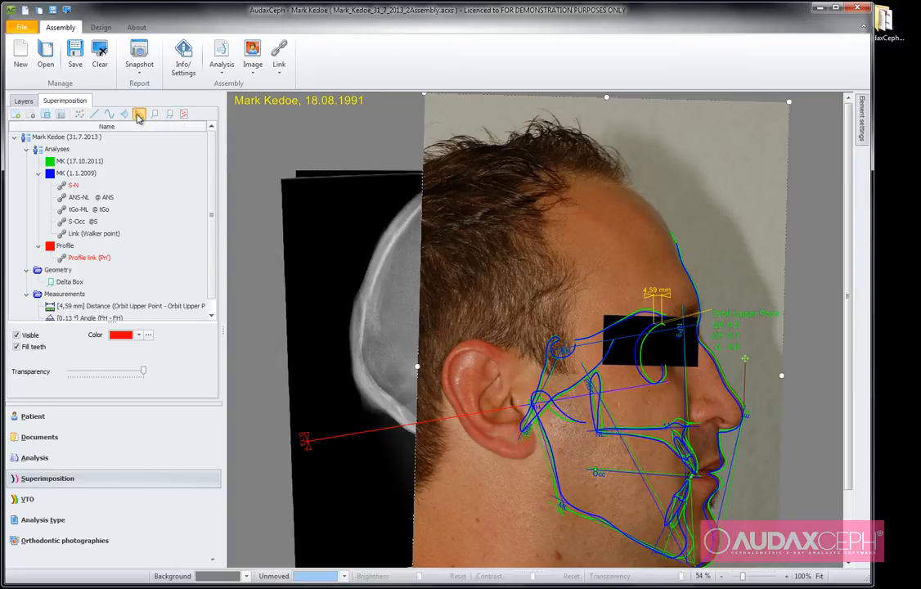
{"action": "left_click", "coordinate": [139, 115]}
{"action": "left_click", "coordinate": [139, 114]}
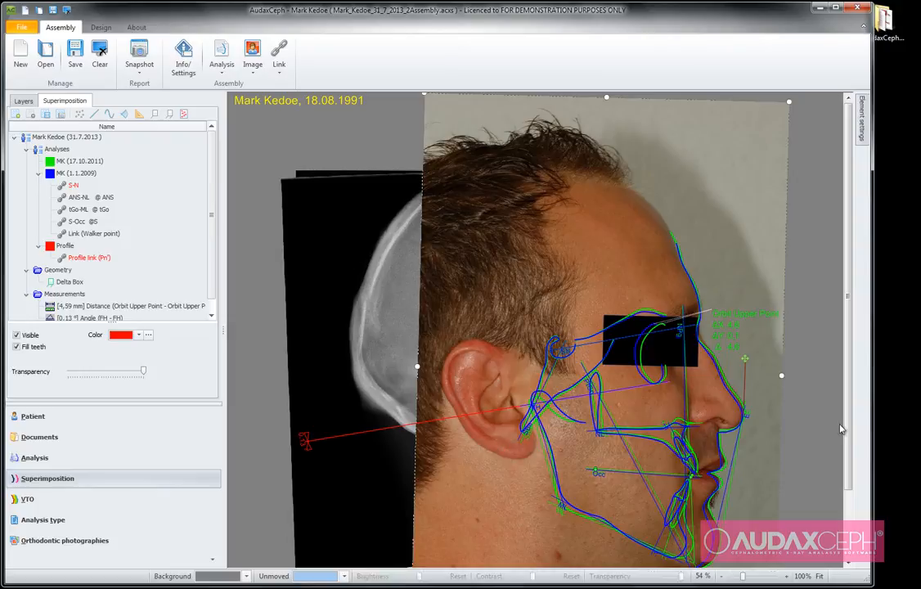
{"action": "scroll", "coordinate": [850, 501], "scroll_direction": "down", "scroll_amount": 2}
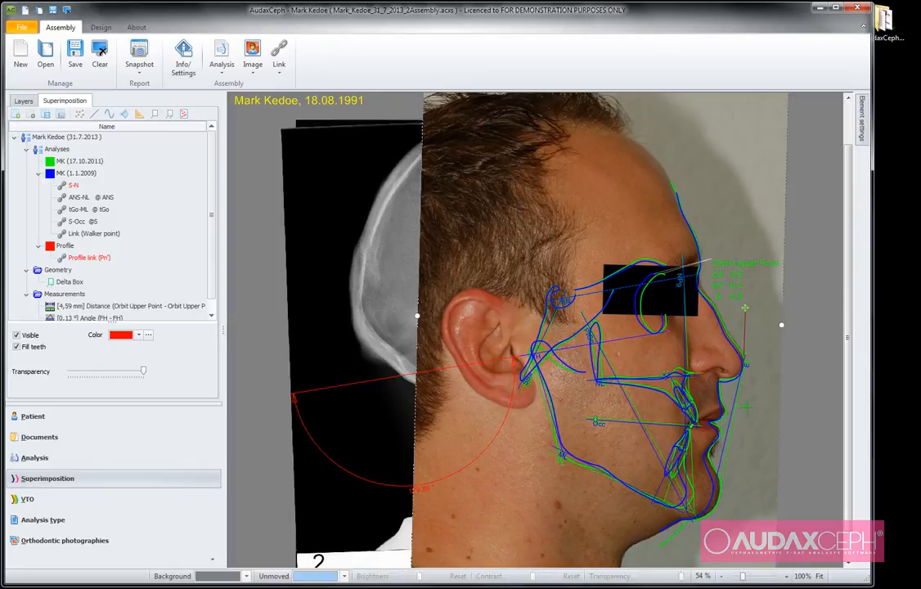
{"action": "left_click", "coordinate": [95, 115]}
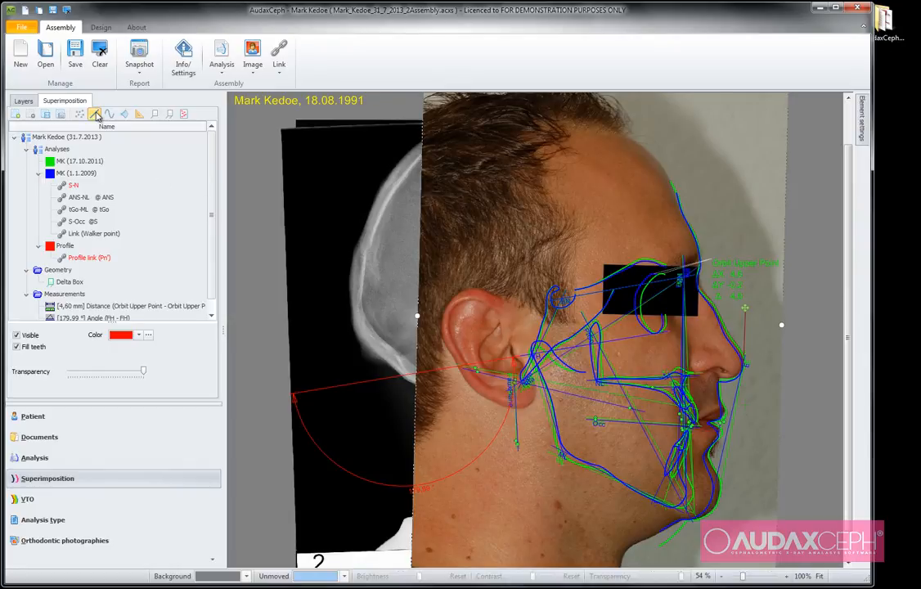
{"action": "left_click", "coordinate": [96, 114]}
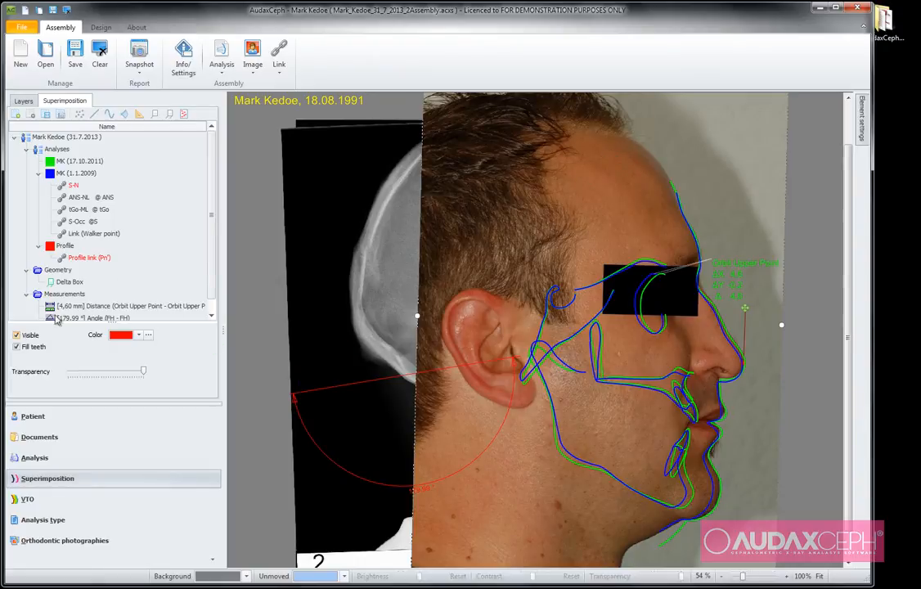
- Hide the MK (1.1.2009) tracing, lower the Profile photo's transparency slider, and save
{"action": "left_click", "coordinate": [77, 175]}
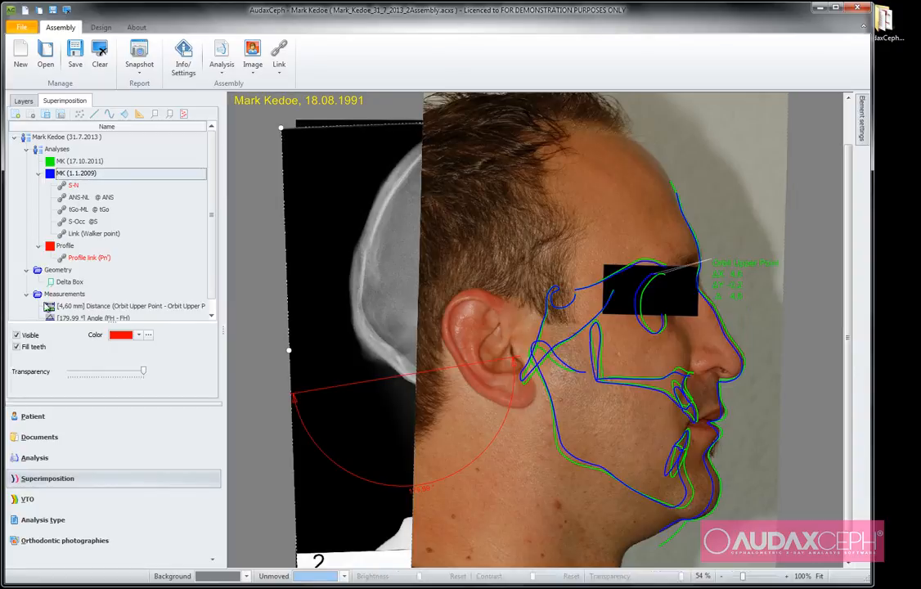
{"action": "left_click", "coordinate": [16, 336]}
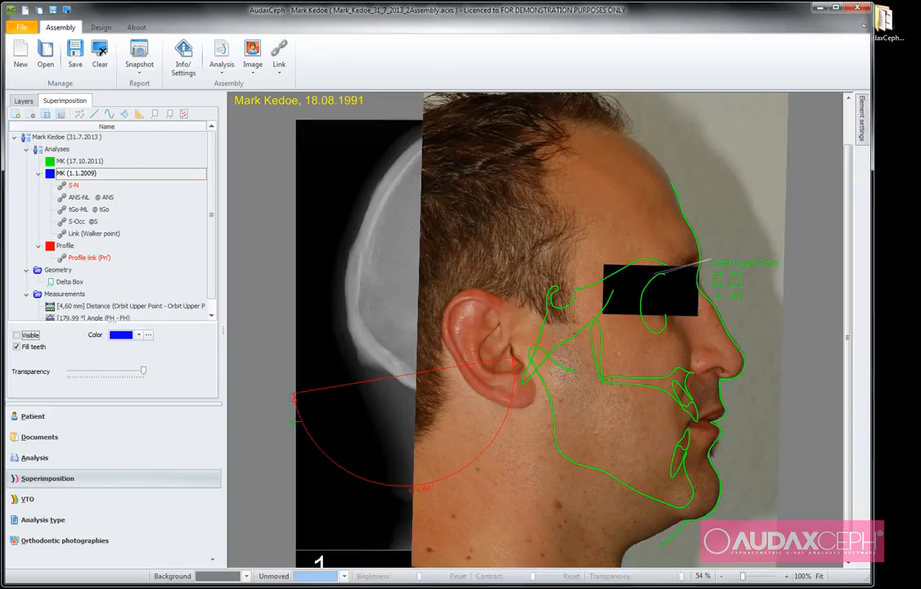
{"action": "left_click", "coordinate": [65, 246]}
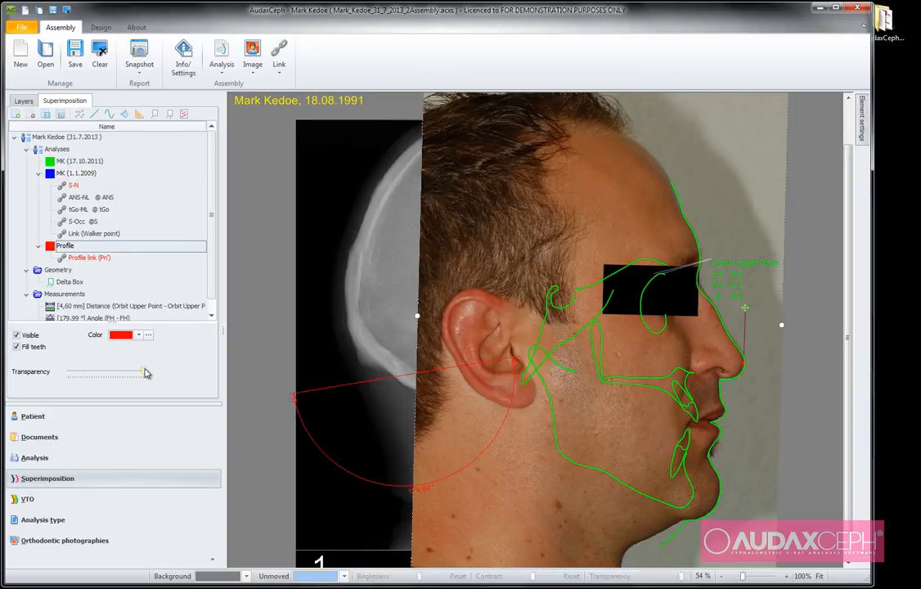
{"action": "left_click_drag", "start_coordinate": [140, 373], "coordinate": [111, 373]}
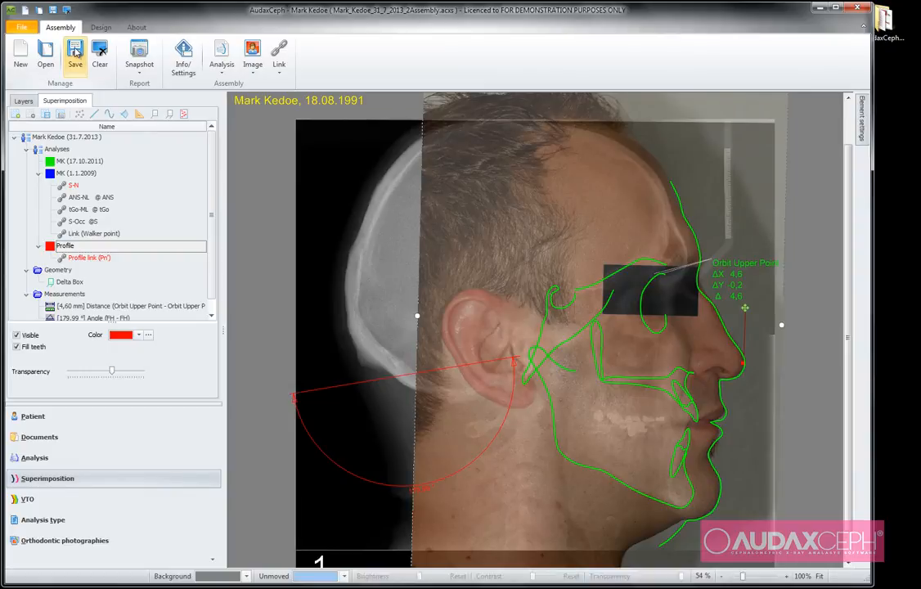
{"action": "left_click", "coordinate": [75, 57]}
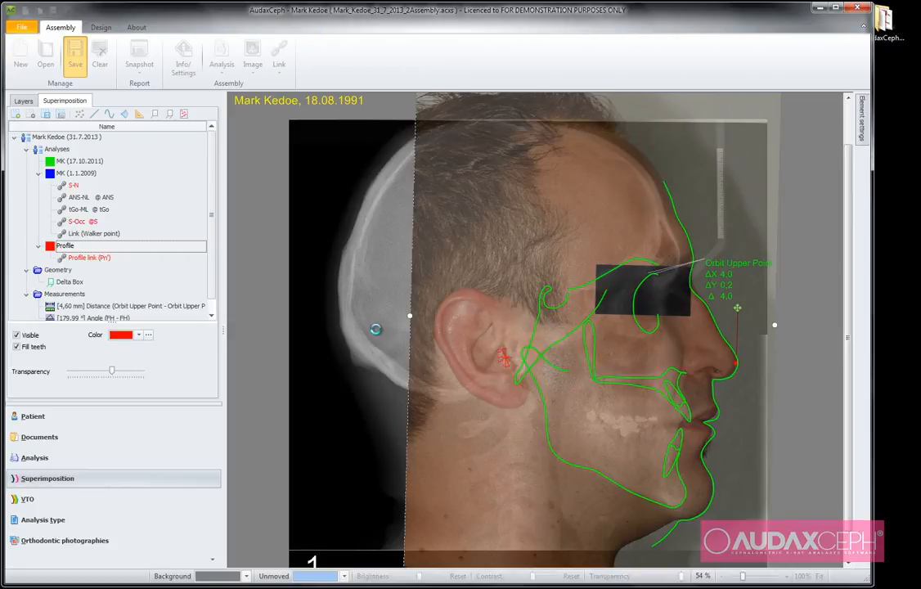
- Preview the S-N, ANS-NL, tGo-ML and S-Occ documents, then go to Analysis type
{"action": "left_click", "coordinate": [55, 440]}
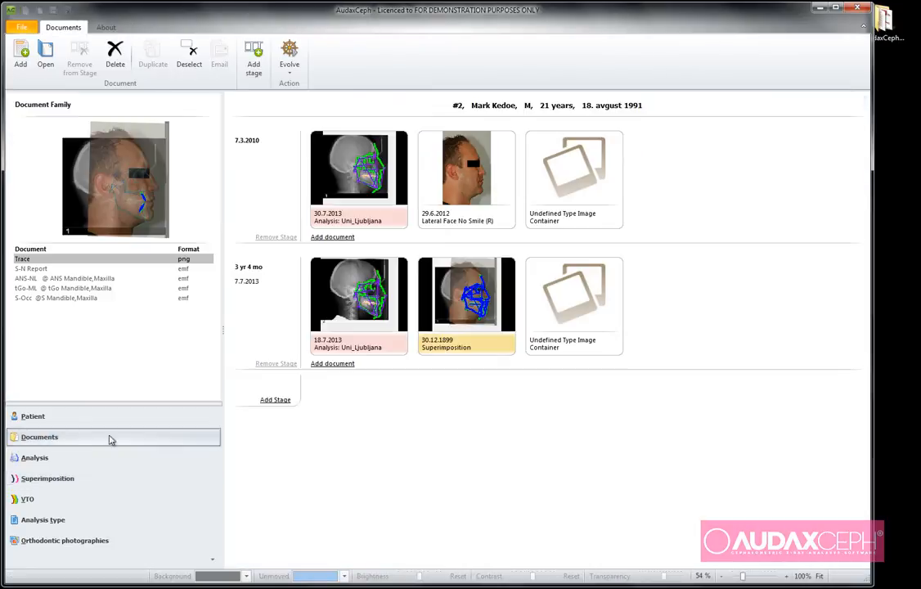
{"action": "left_click", "coordinate": [40, 270]}
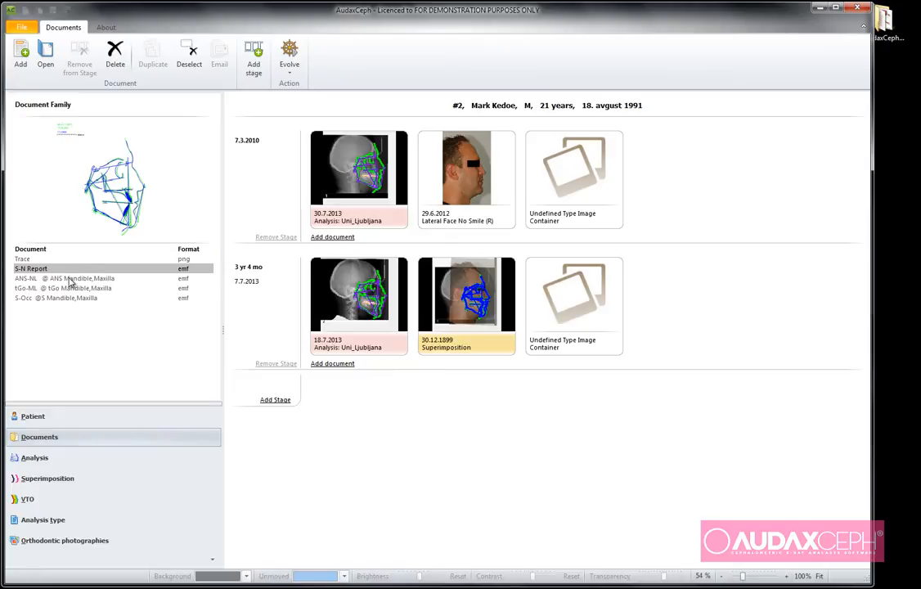
{"action": "left_click", "coordinate": [71, 280]}
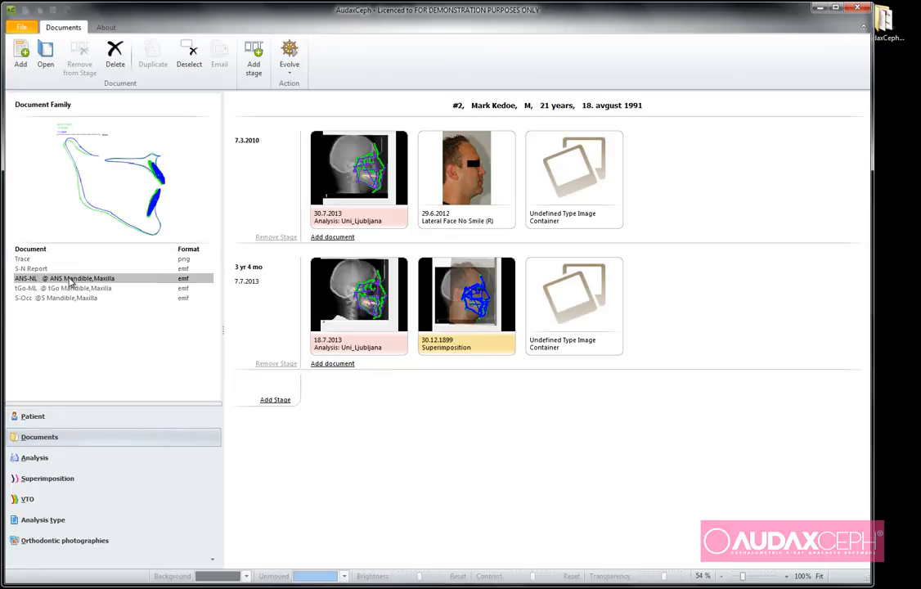
{"action": "left_click", "coordinate": [110, 289]}
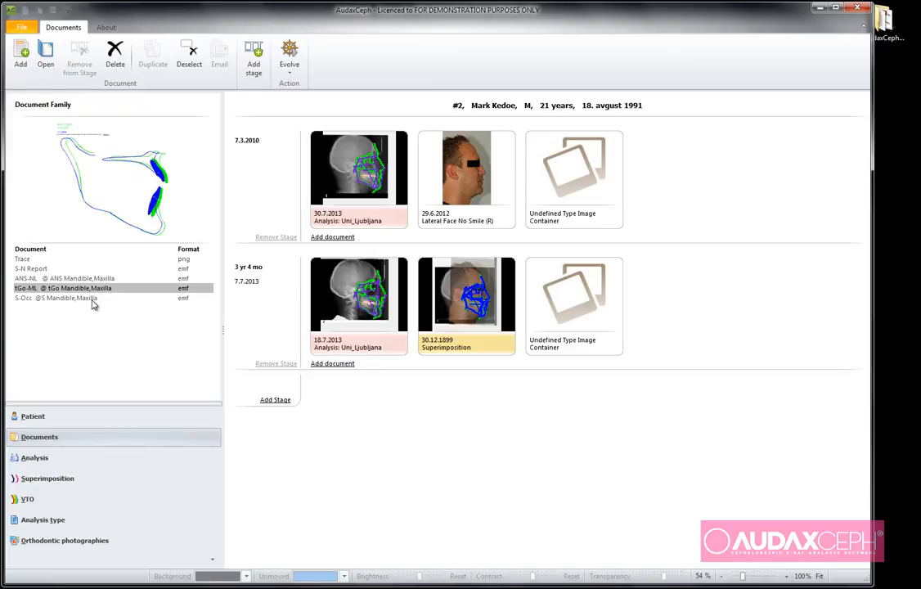
{"action": "left_click", "coordinate": [93, 297]}
{"action": "left_click", "coordinate": [91, 288]}
{"action": "left_click", "coordinate": [90, 278]}
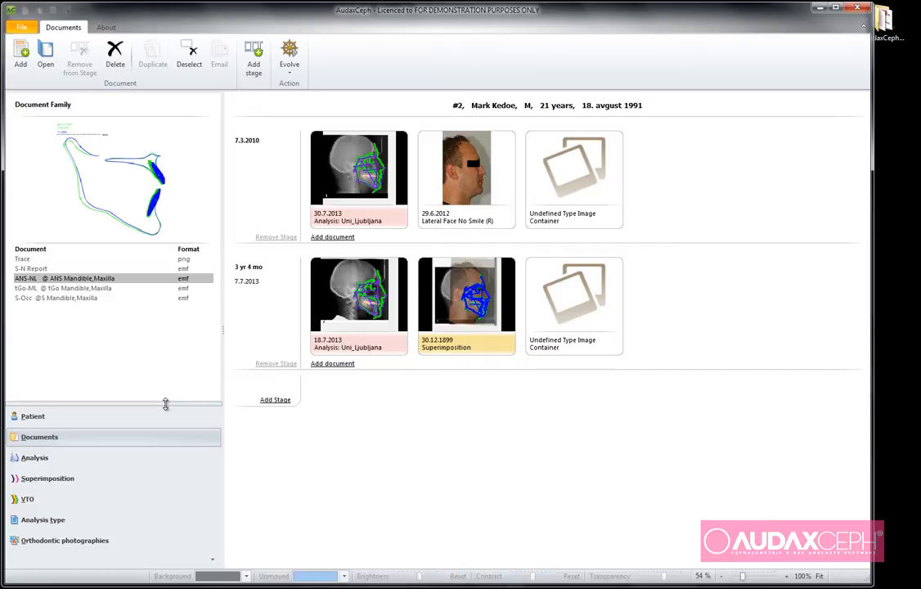
{"action": "left_click", "coordinate": [64, 524]}
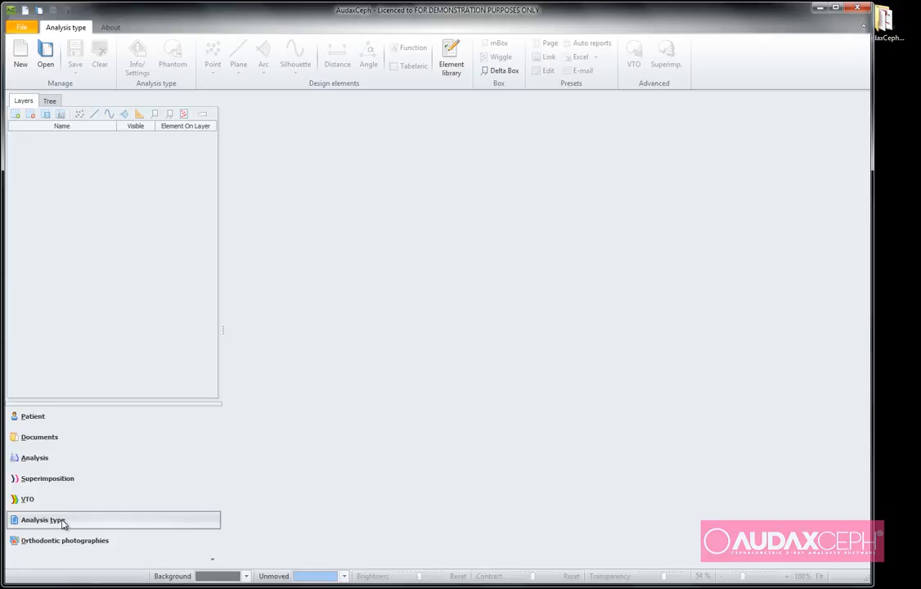
- Create a new empty analysis type named 'mumb' with no template analyses ticked
{"action": "left_click", "coordinate": [22, 56]}
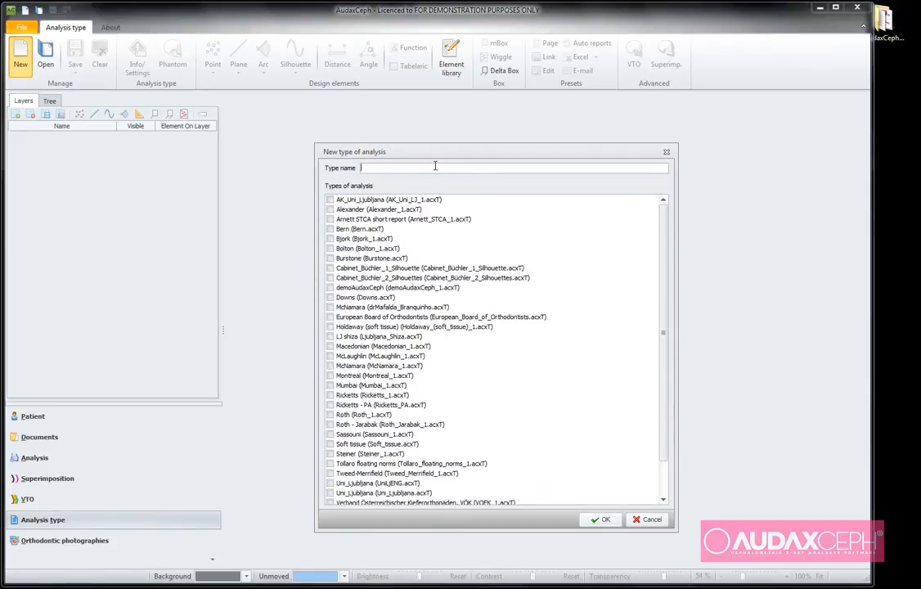
{"action": "type", "text": "mumb"}
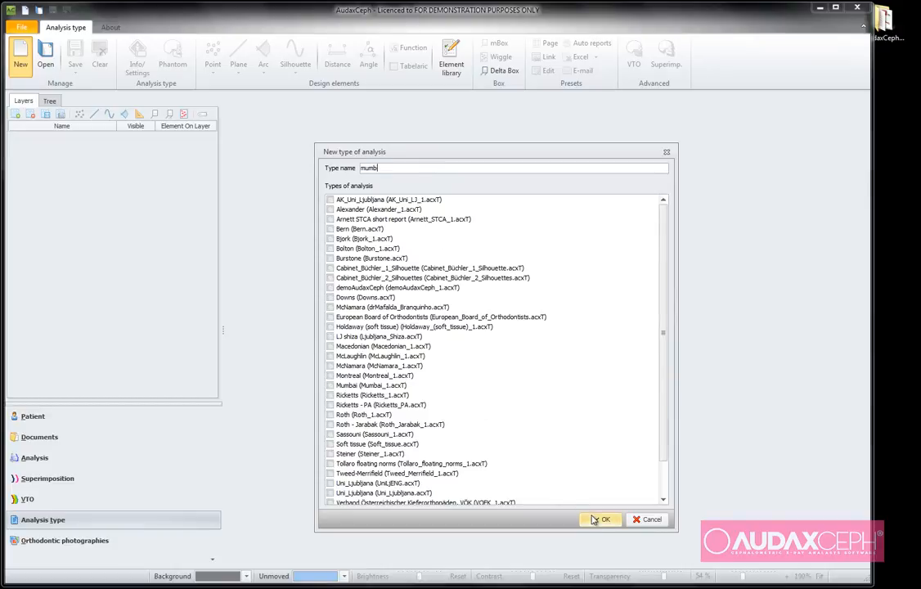
{"action": "left_click", "coordinate": [333, 200]}
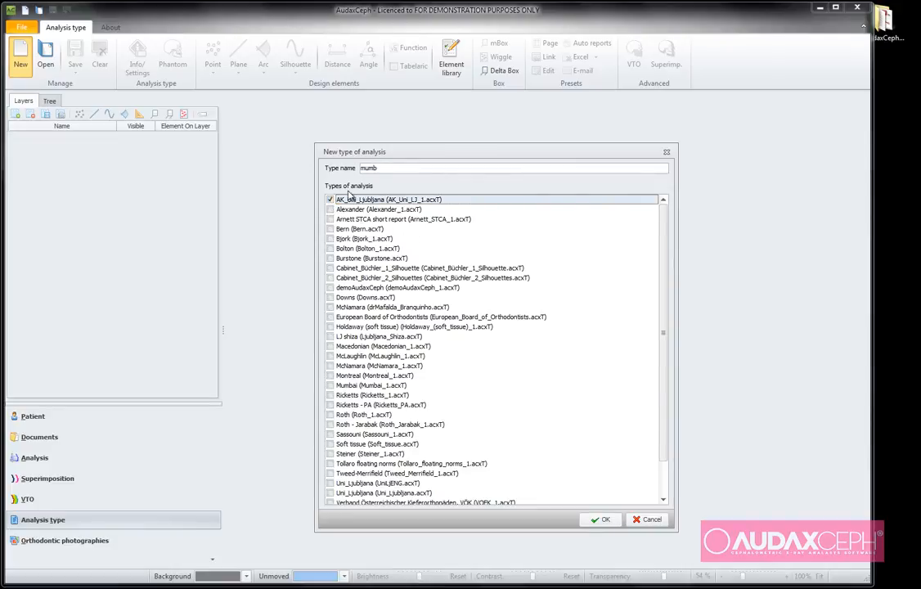
{"action": "left_click", "coordinate": [329, 200]}
{"action": "left_click", "coordinate": [606, 520]}
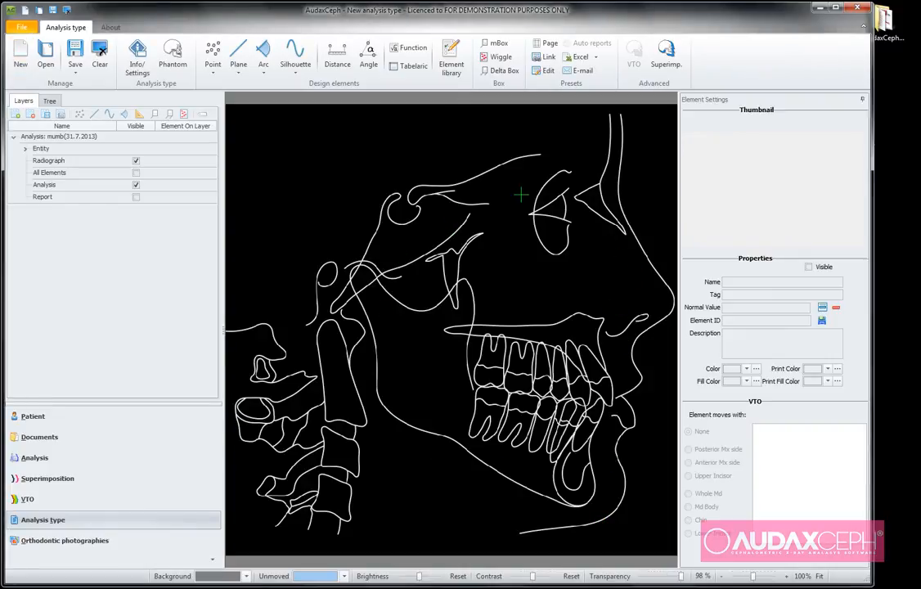
- Cycle the phantom tracings until the close-up lateral face and jaw view shows
{"action": "left_click", "coordinate": [180, 51]}
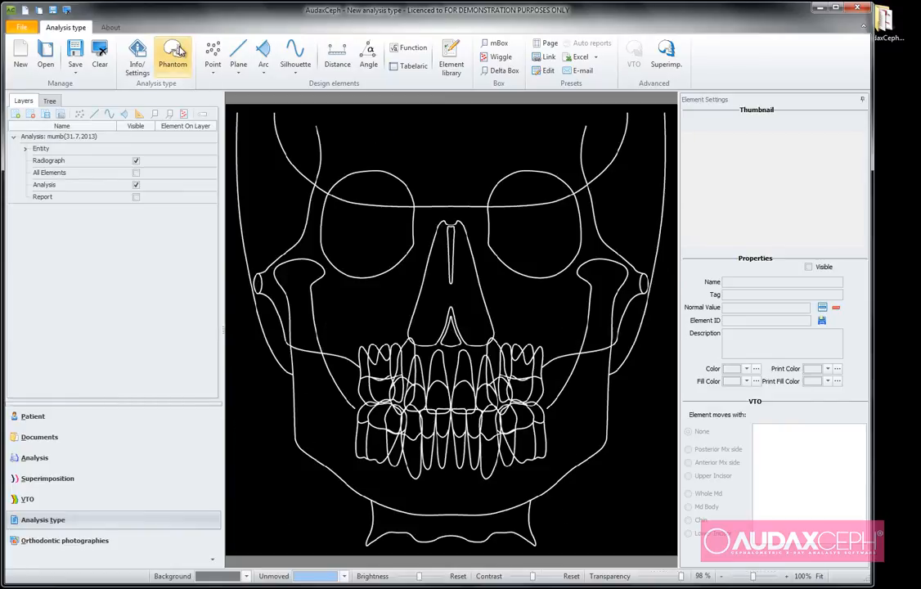
{"action": "left_click", "coordinate": [180, 51]}
{"action": "left_click", "coordinate": [180, 52]}
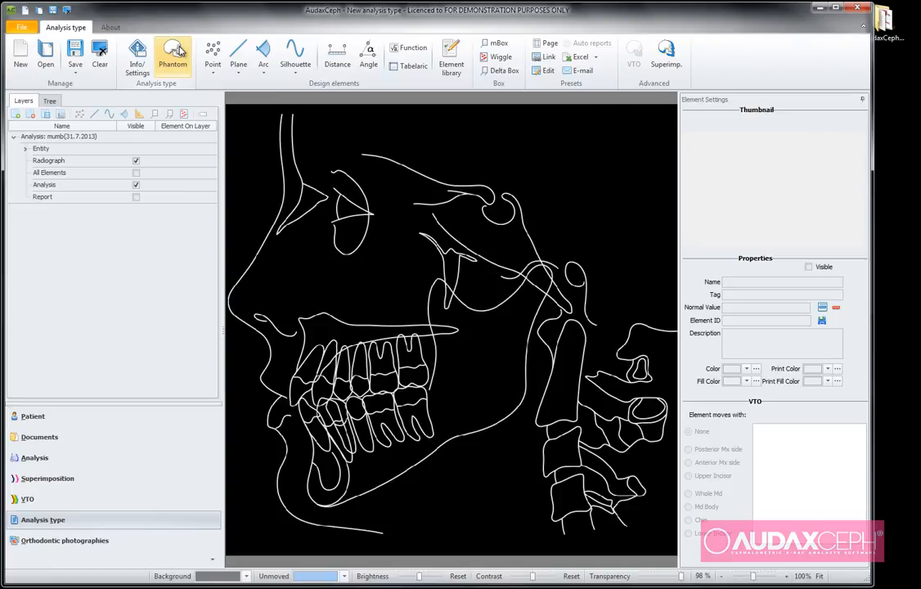
{"action": "left_click", "coordinate": [179, 52]}
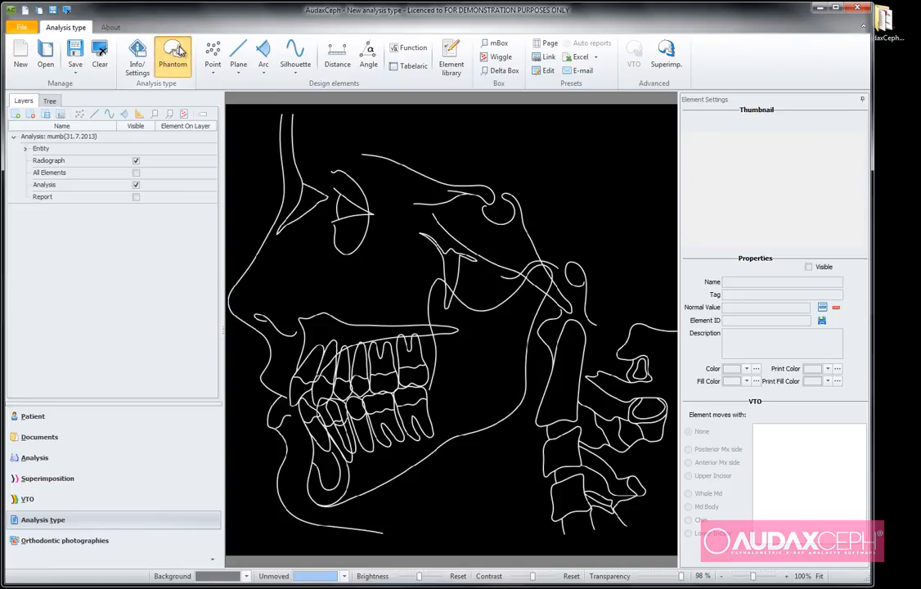
{"action": "left_click", "coordinate": [180, 52]}
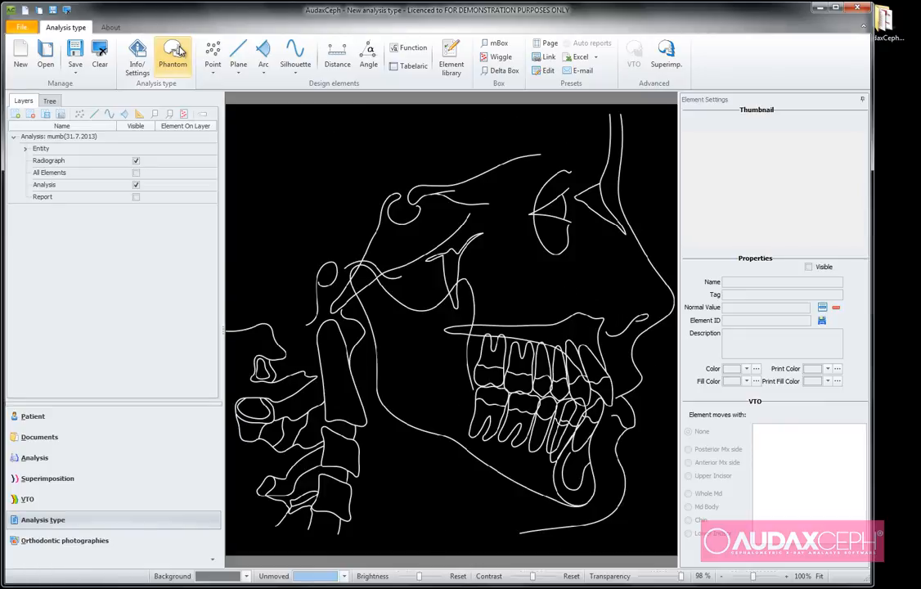
- Place point S, named 'Sella Turcica', at the sella, and point N at nasion
{"action": "left_click", "coordinate": [213, 56]}
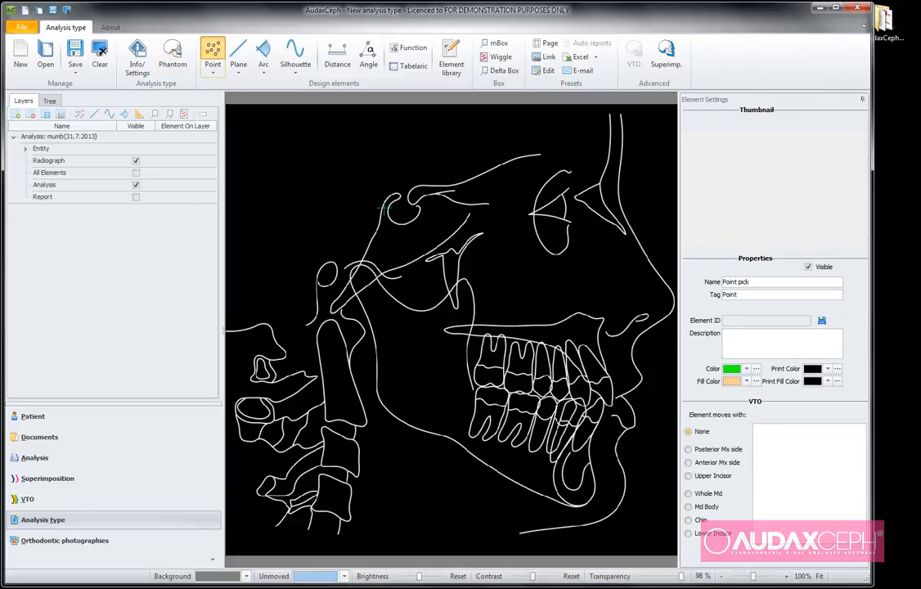
{"action": "left_click", "coordinate": [403, 213]}
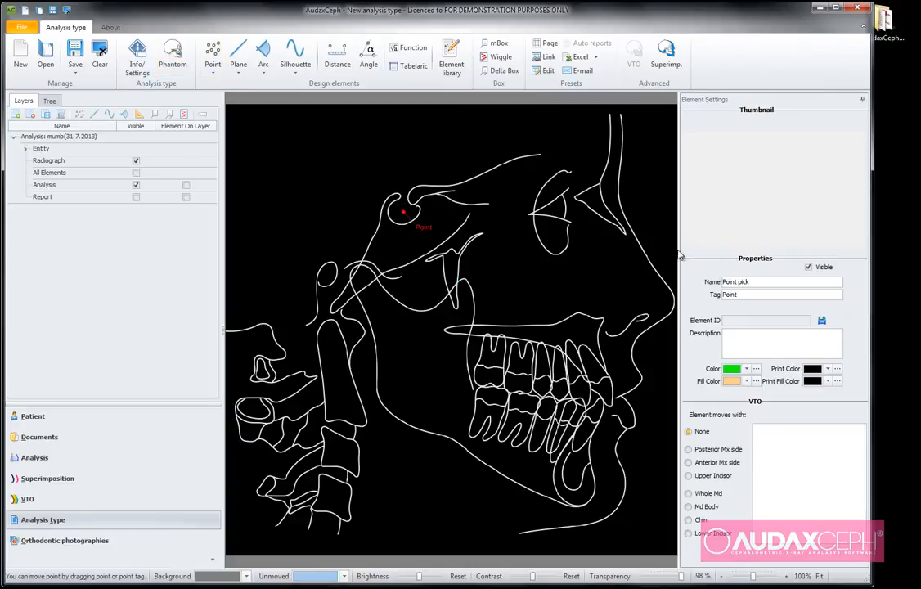
{"action": "type", "text": "S"}
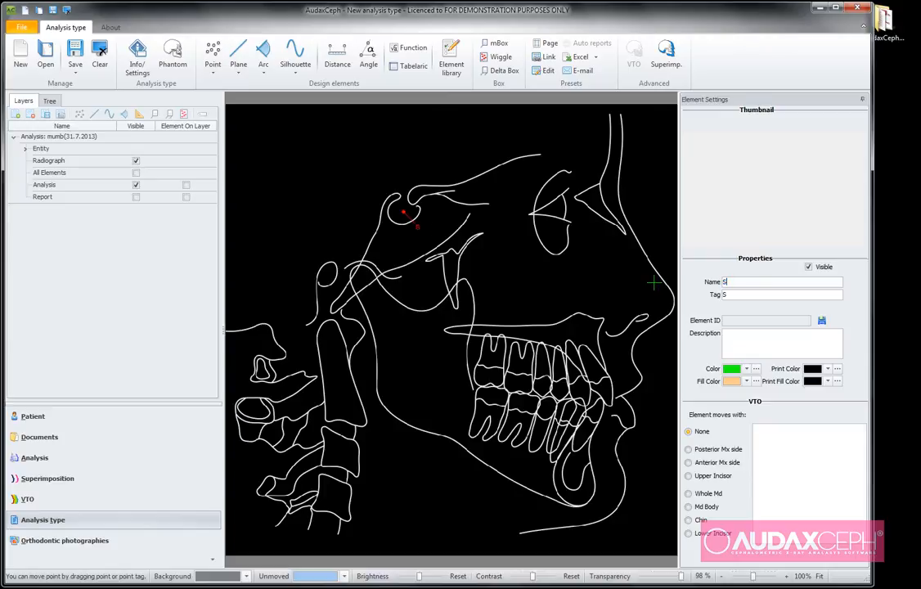
{"action": "type", "text": "ella Turcica"}
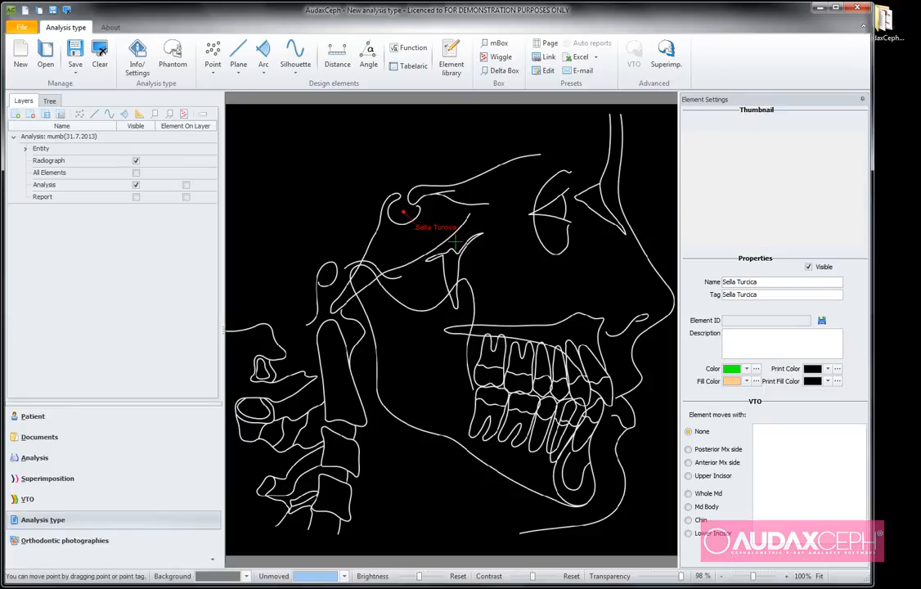
{"action": "key", "text": "Tab"}
{"action": "type", "text": "S"}
{"action": "left_click", "coordinate": [213, 54]}
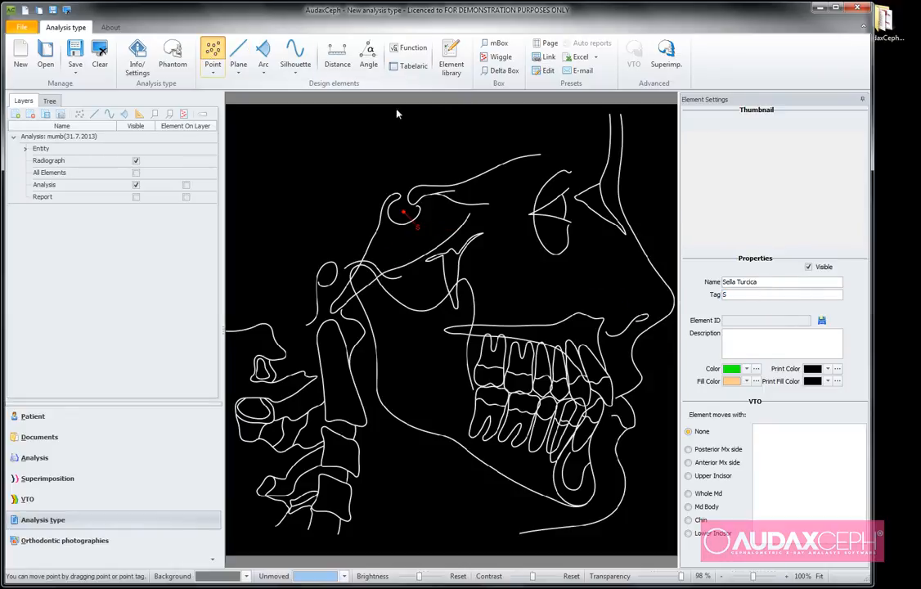
{"action": "left_click", "coordinate": [599, 184]}
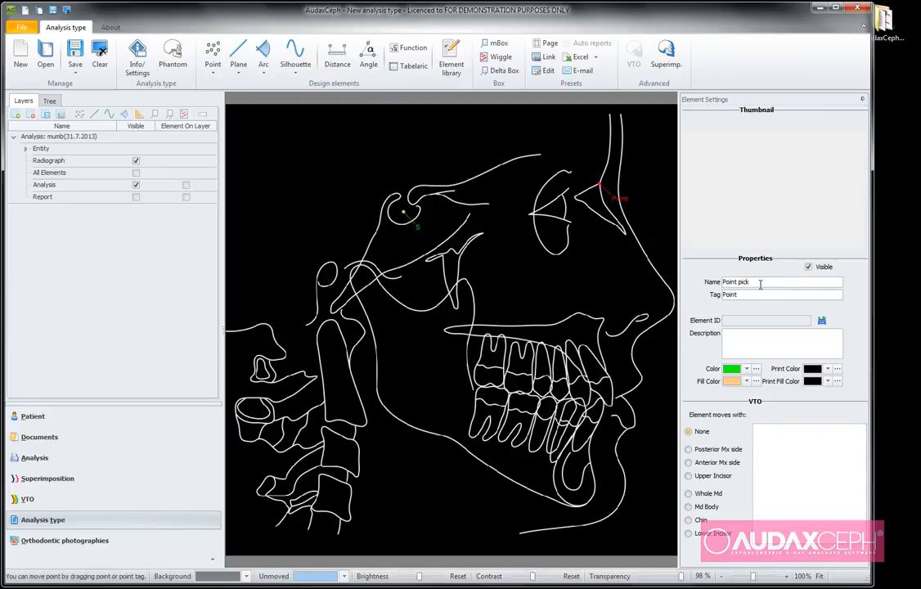
{"action": "left_click_drag", "start_coordinate": [760, 284], "coordinate": [685, 286]}
{"action": "type", "text": "N"}
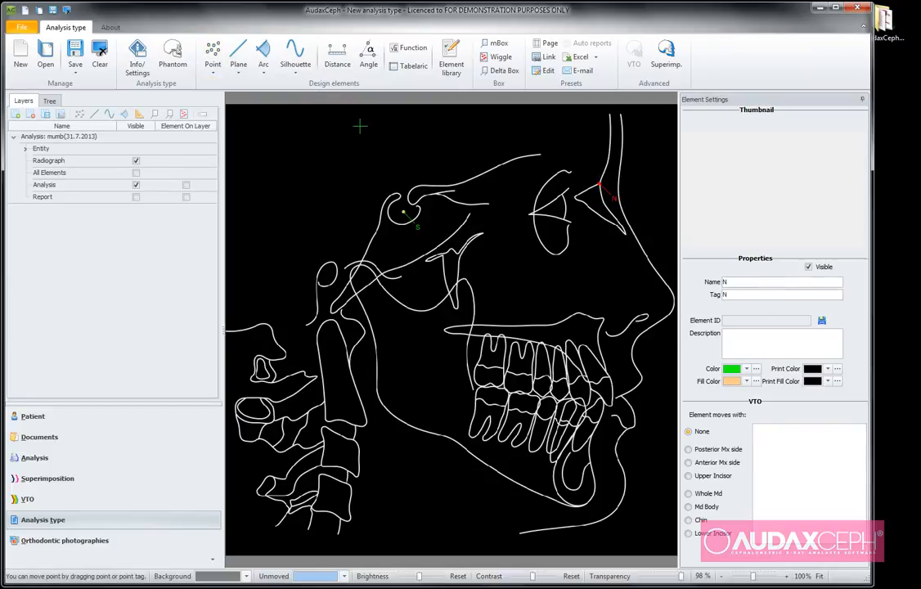
- Place point A above the upper incisors and point B on the lower jaw
{"action": "left_click", "coordinate": [213, 54]}
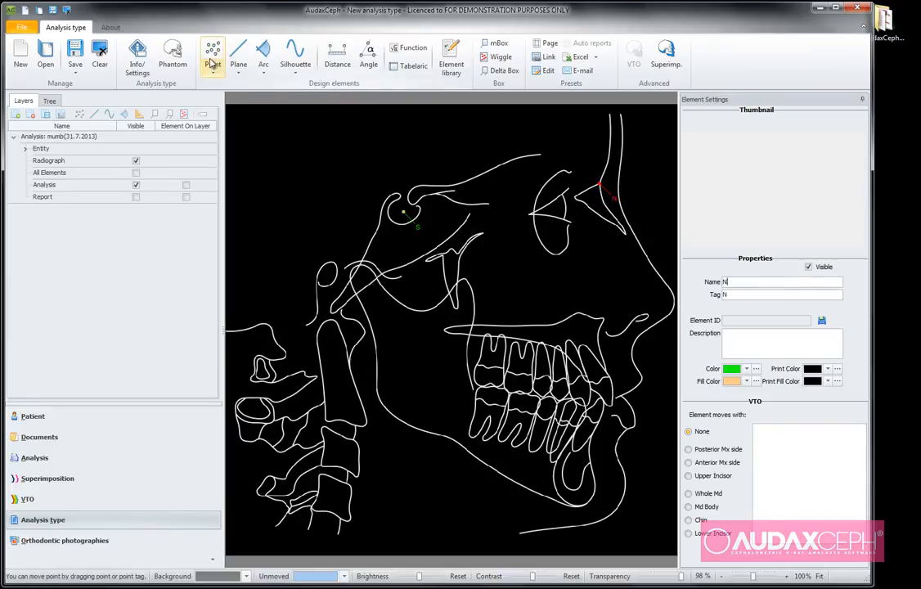
{"action": "left_click", "coordinate": [600, 337]}
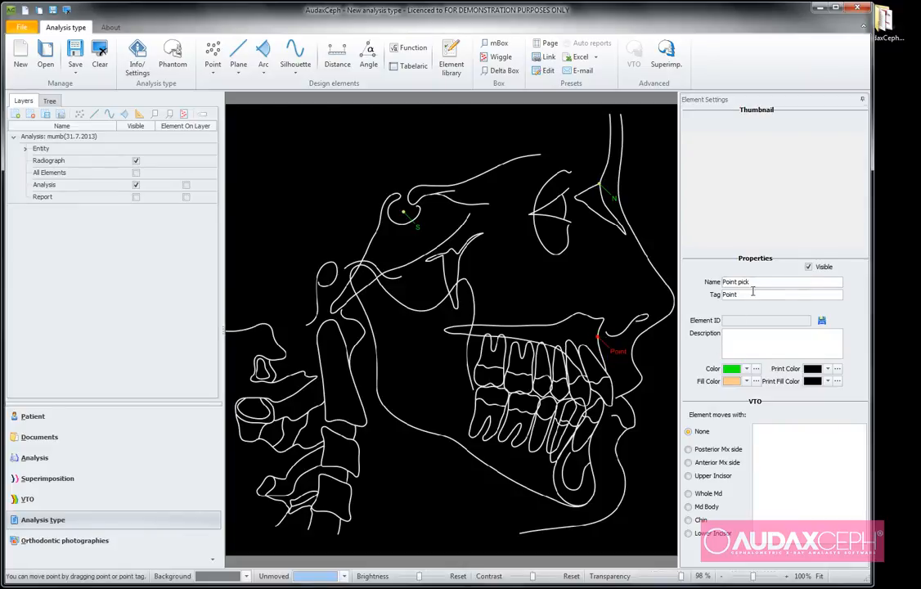
{"action": "left_click_drag", "start_coordinate": [753, 282], "coordinate": [695, 290]}
{"action": "type", "text": "A"}
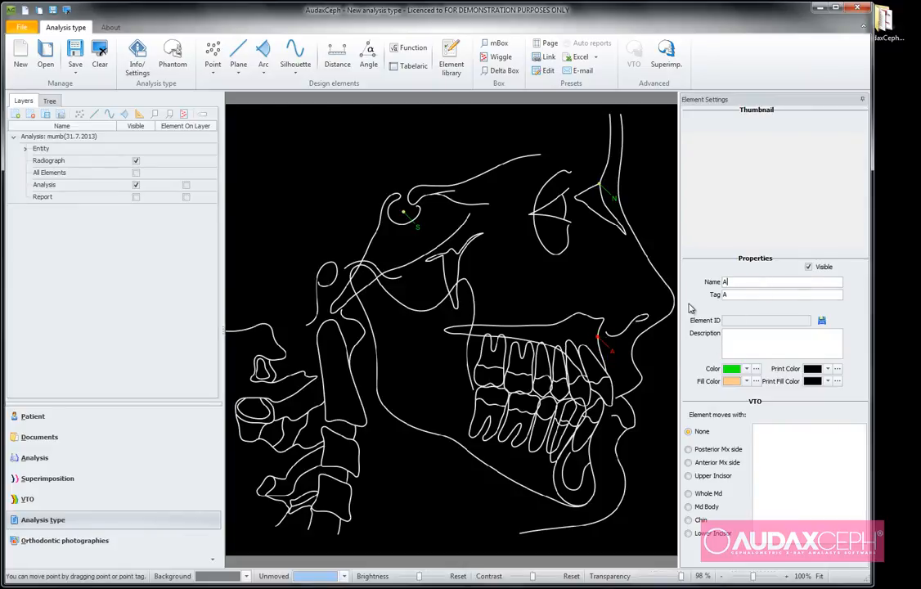
{"action": "left_click", "coordinate": [589, 450]}
{"action": "left_click_drag", "start_coordinate": [752, 282], "coordinate": [694, 286]}
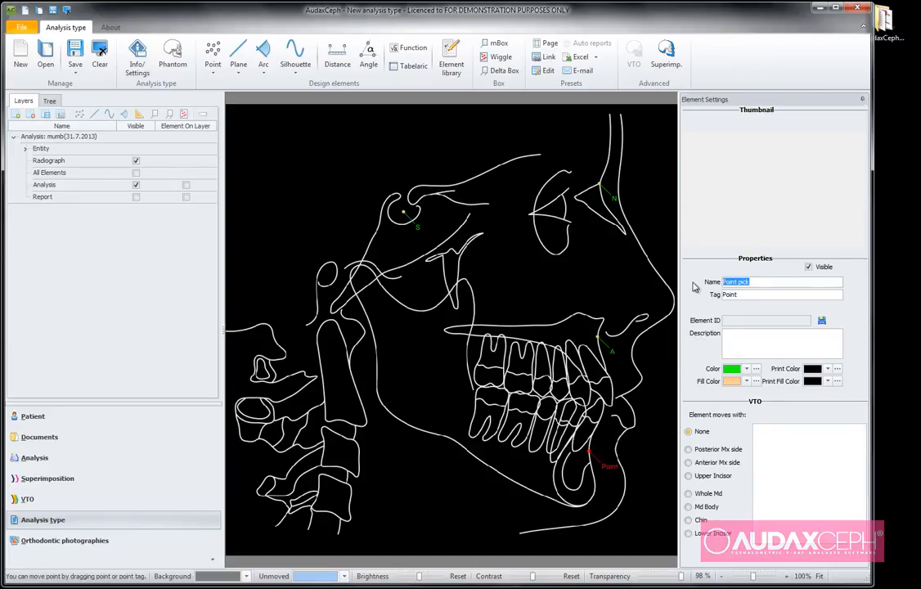
{"action": "type", "text": "B"}
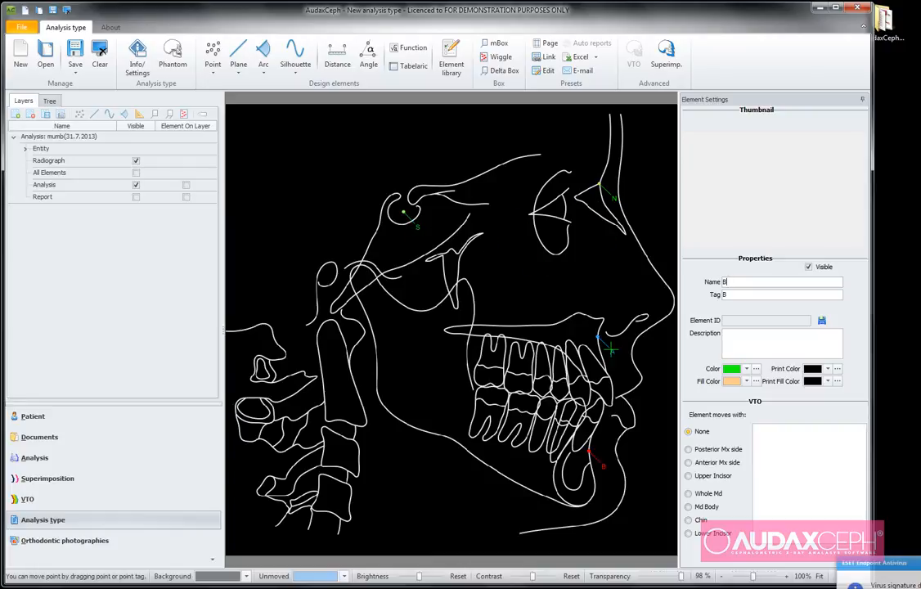
- Draw the S–N, N–A and N–B planes between the landmarks
{"action": "left_click", "coordinate": [238, 55]}
{"action": "left_click", "coordinate": [403, 212]}
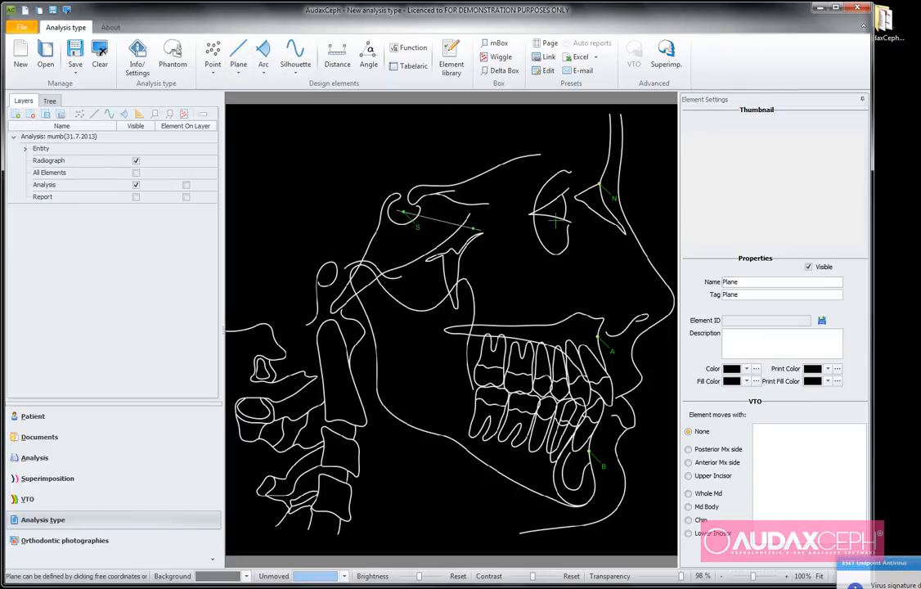
{"action": "left_click", "coordinate": [611, 199]}
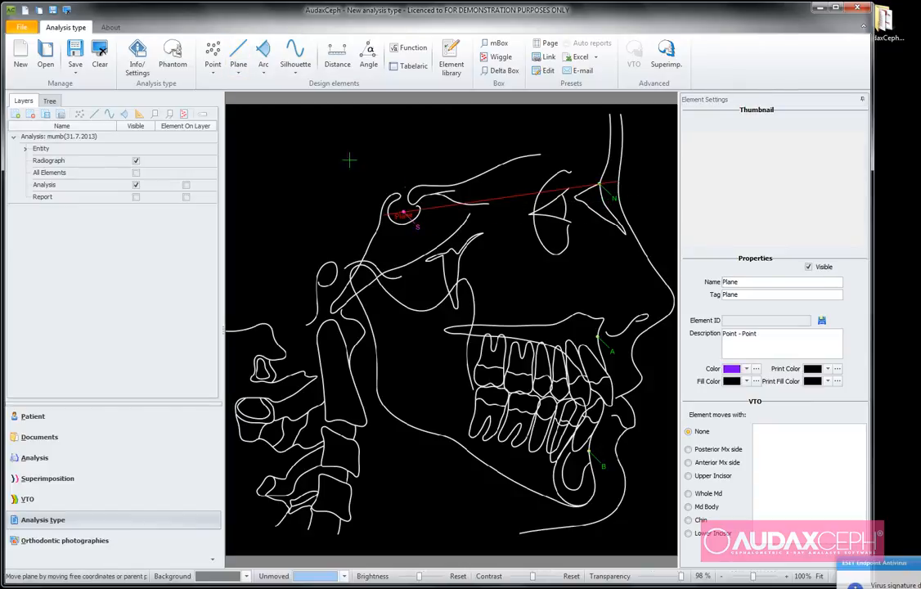
{"action": "left_click", "coordinate": [240, 53]}
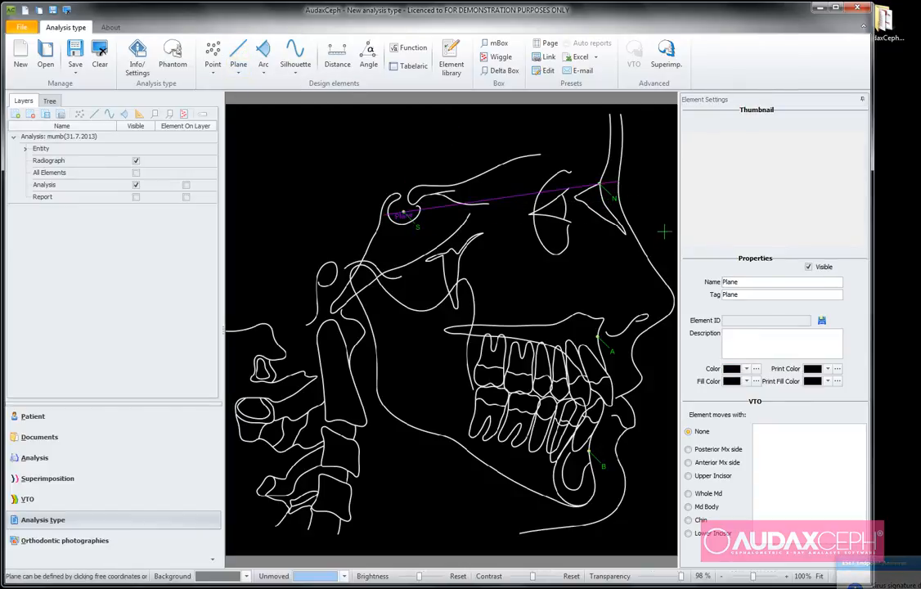
{"action": "left_click", "coordinate": [612, 197]}
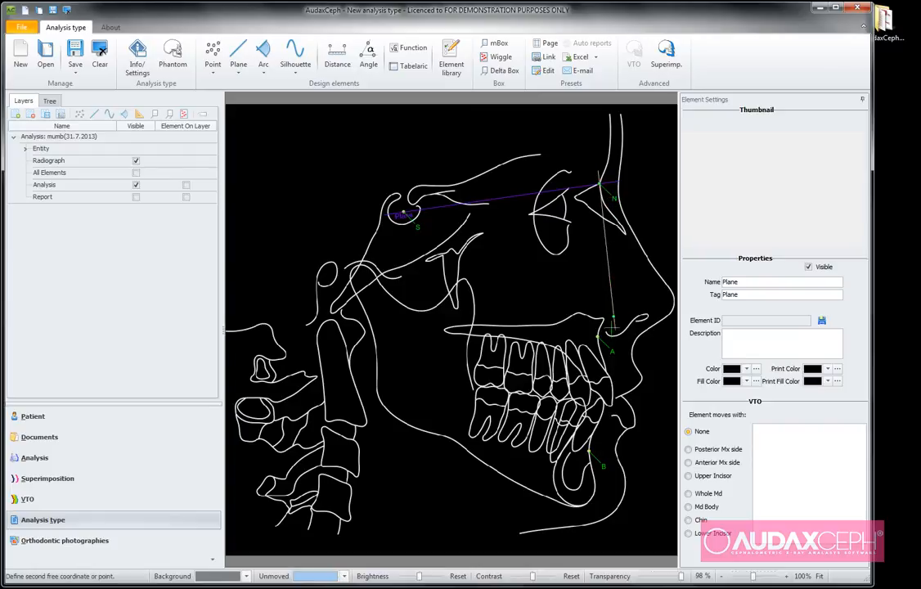
{"action": "left_click", "coordinate": [600, 336]}
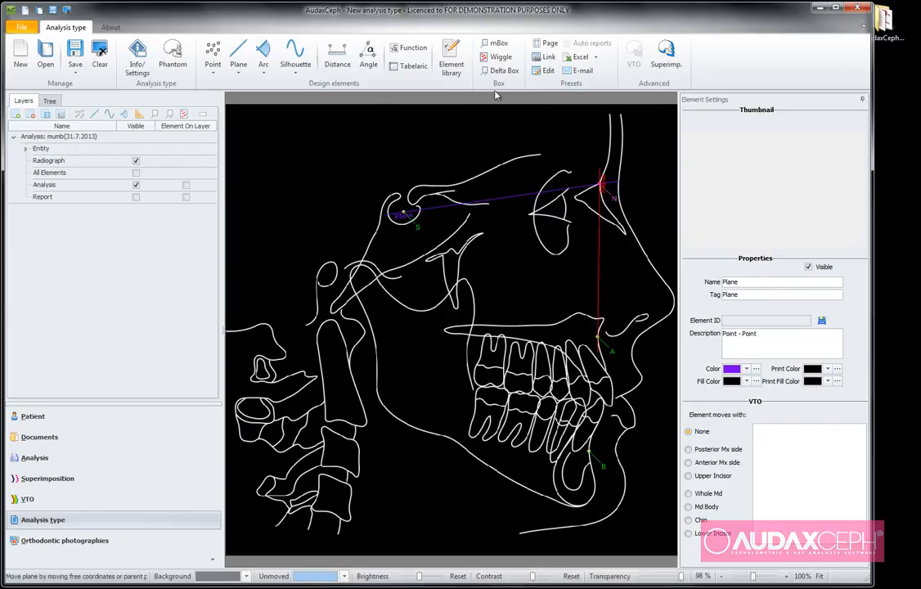
{"action": "left_click", "coordinate": [238, 56]}
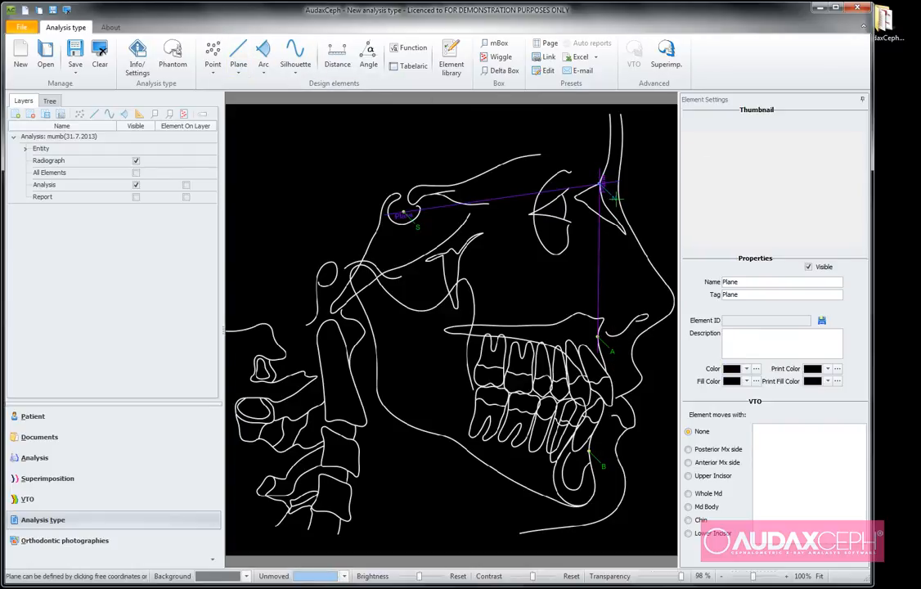
{"action": "left_click", "coordinate": [604, 190]}
{"action": "left_click", "coordinate": [603, 467]}
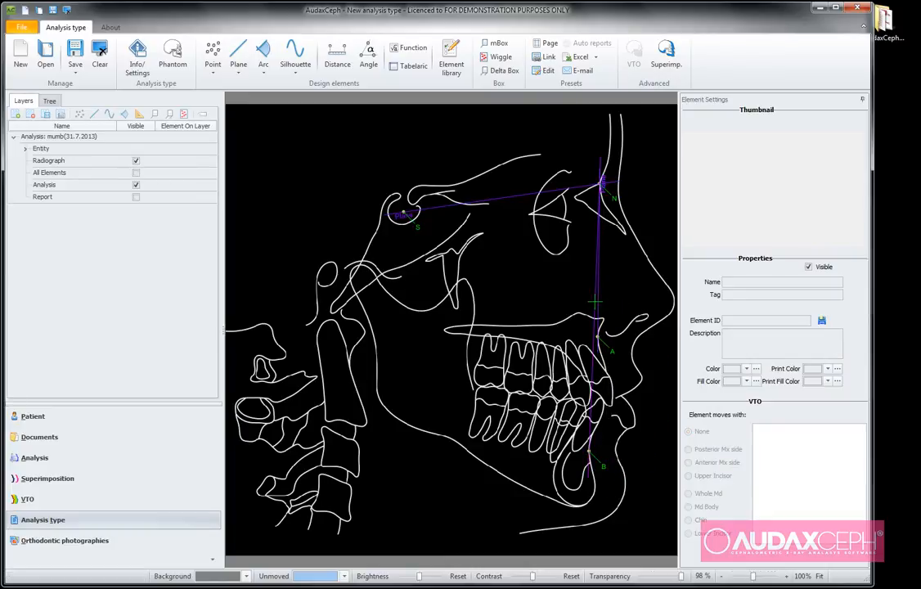
- Move point A down to sit just above the upper incisor
{"action": "left_click", "coordinate": [613, 334]}
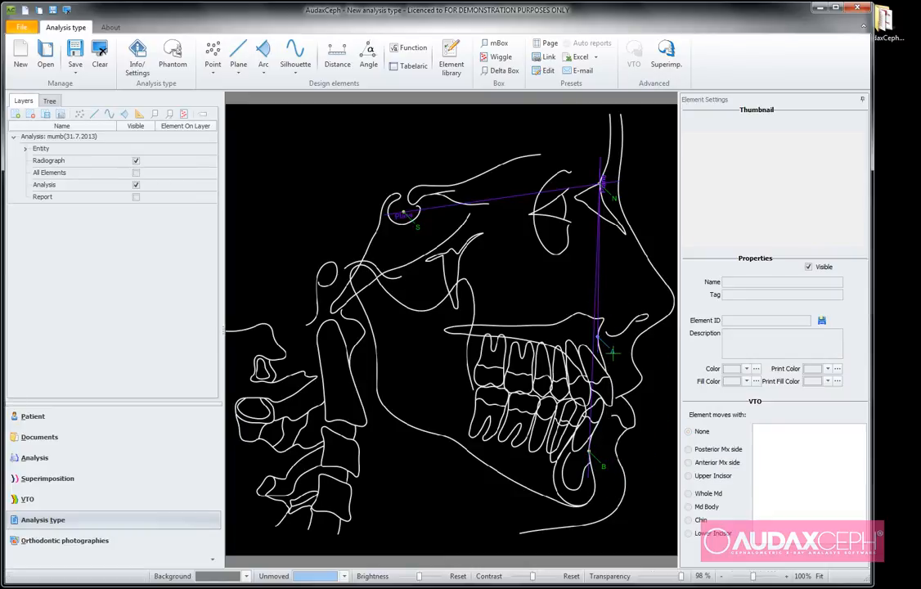
{"action": "left_click_drag", "start_coordinate": [631, 351], "coordinate": [636, 357]}
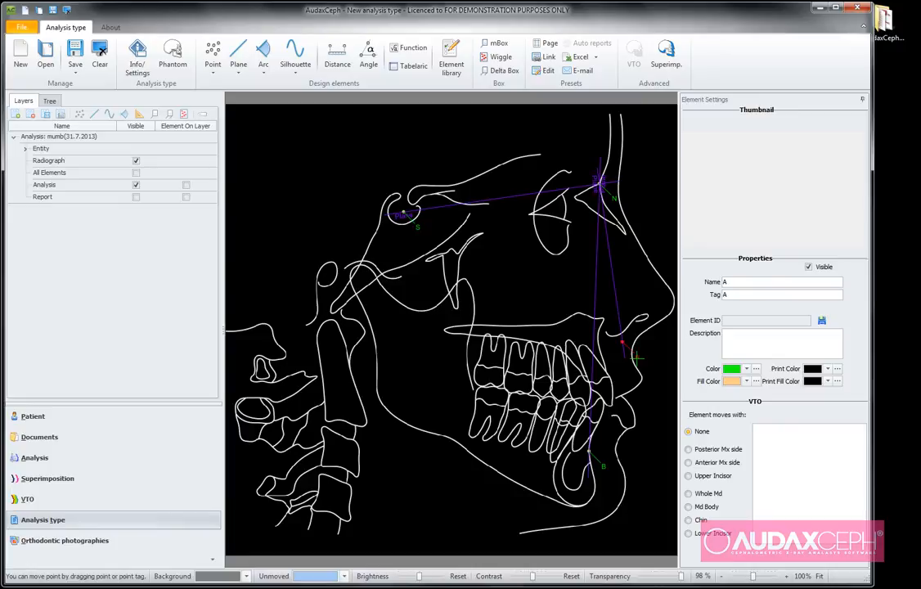
{"action": "left_click_drag", "start_coordinate": [637, 357], "coordinate": [611, 354]}
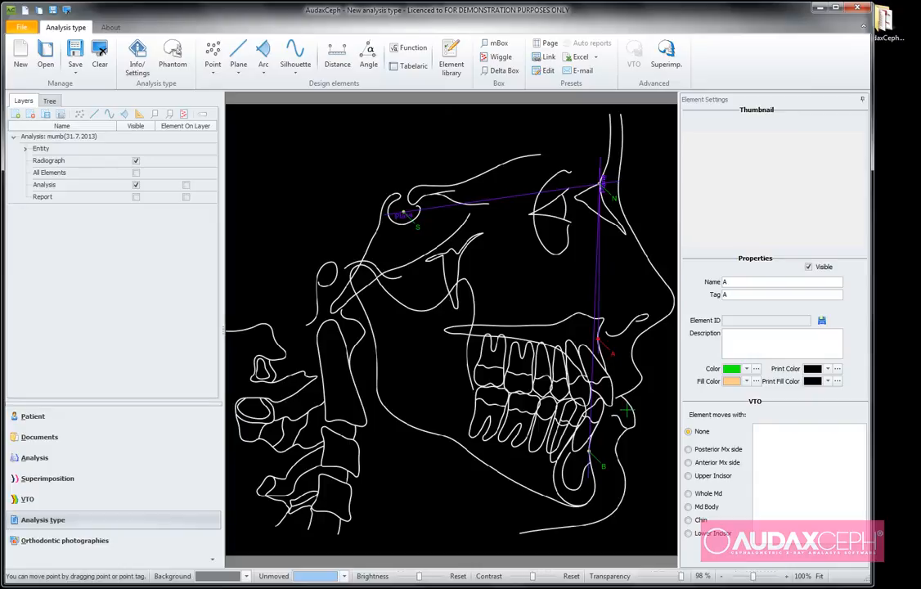
- Add the SNB angle (79.63°) between the S–N and N–B planes
{"action": "left_click", "coordinate": [372, 56]}
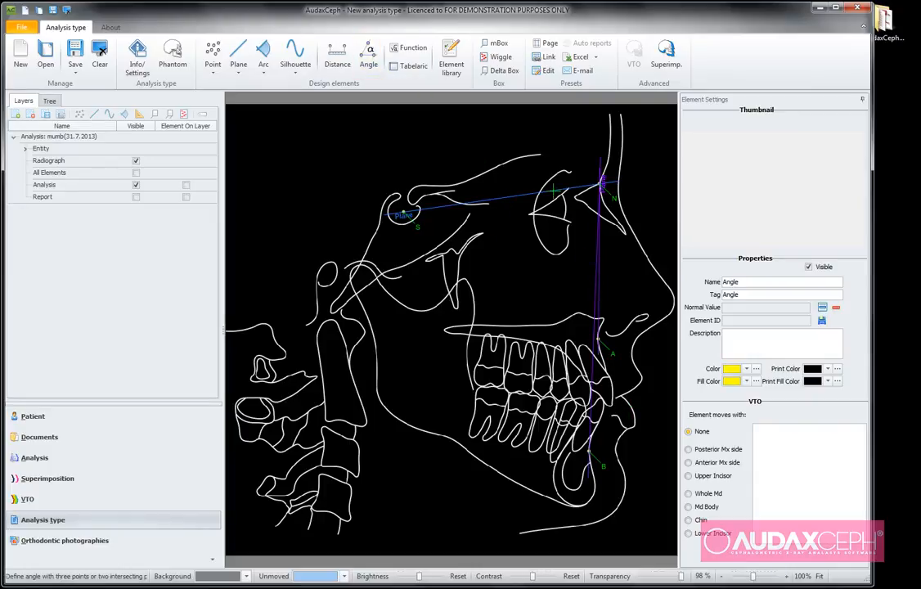
{"action": "left_click", "coordinate": [524, 194]}
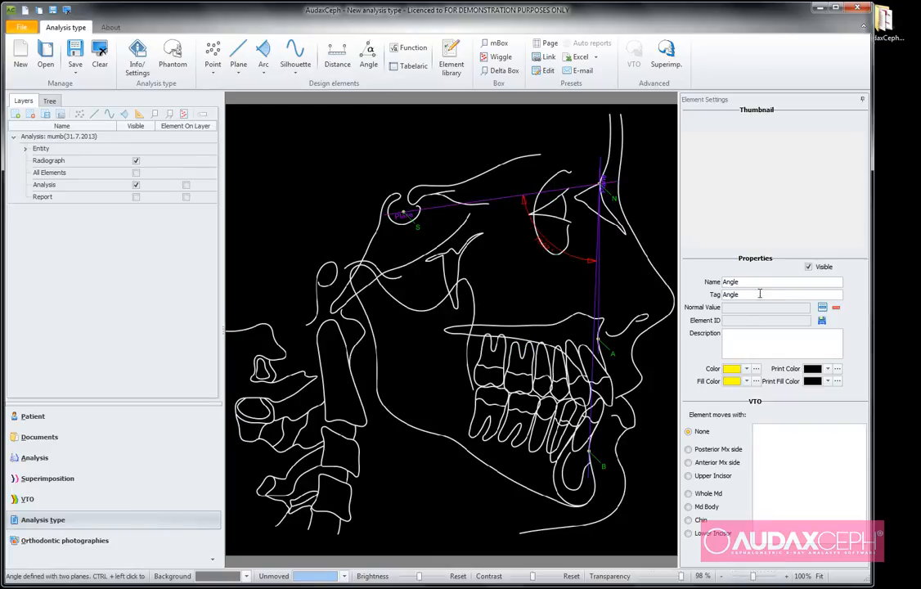
{"action": "left_click_drag", "start_coordinate": [755, 283], "coordinate": [684, 287]}
{"action": "type", "text": "S"}
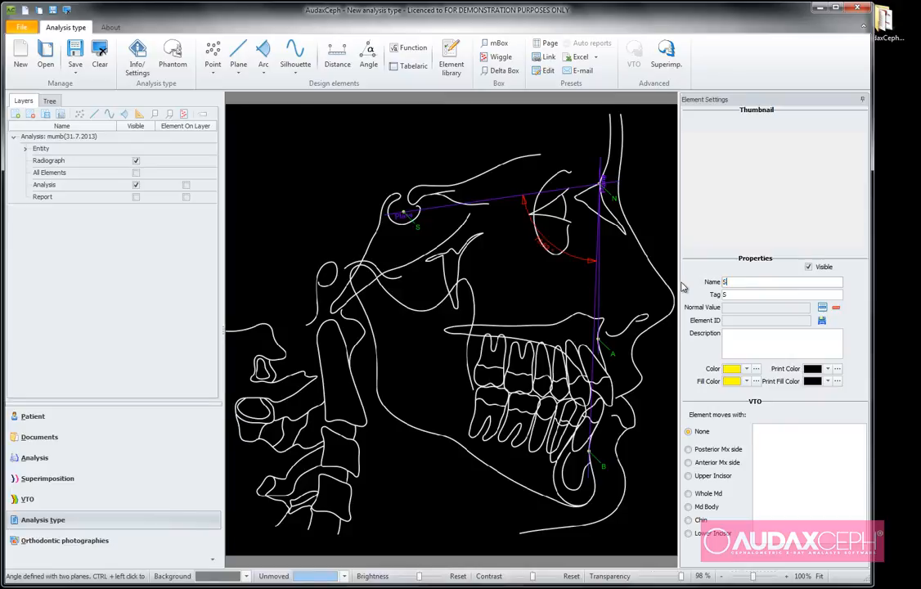
{"action": "type", "text": "NB"}
- Add the SNA angle (81.38°) between the S–N and N–A planes and view the analysis tree
{"action": "left_click", "coordinate": [368, 58]}
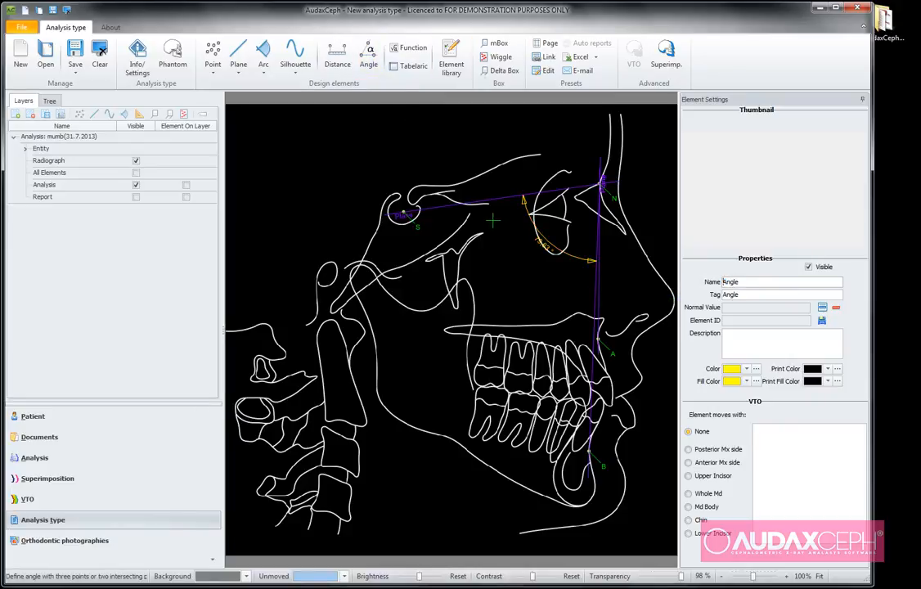
{"action": "left_click", "coordinate": [423, 184]}
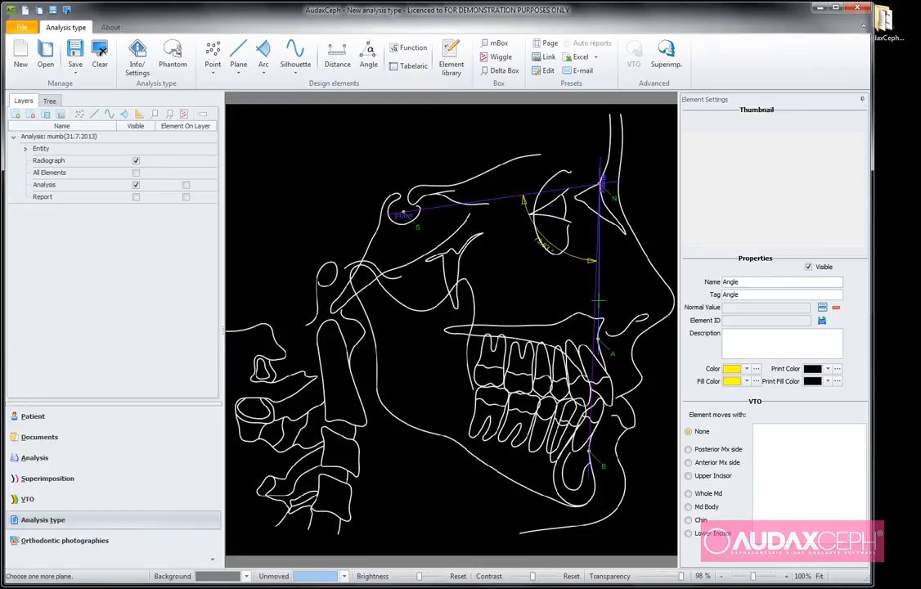
{"action": "left_click", "coordinate": [600, 317]}
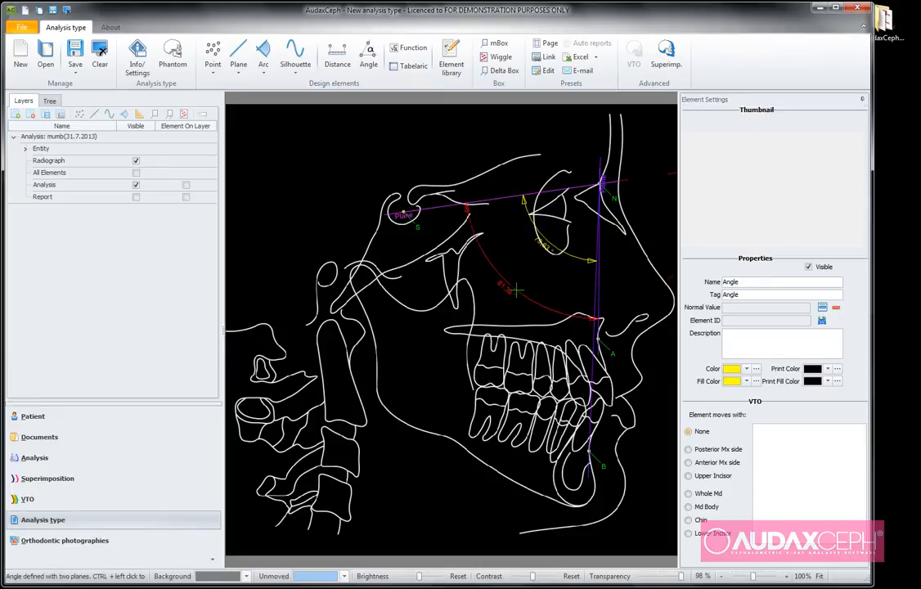
{"action": "left_click_drag", "start_coordinate": [781, 281], "coordinate": [694, 283]}
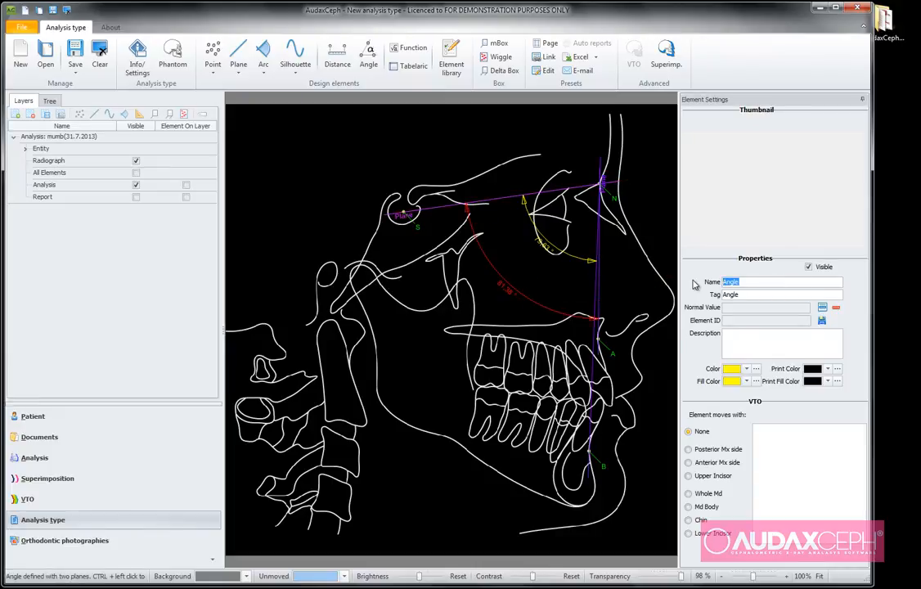
{"action": "type", "text": "ASNA"}
{"action": "left_click", "coordinate": [424, 355]}
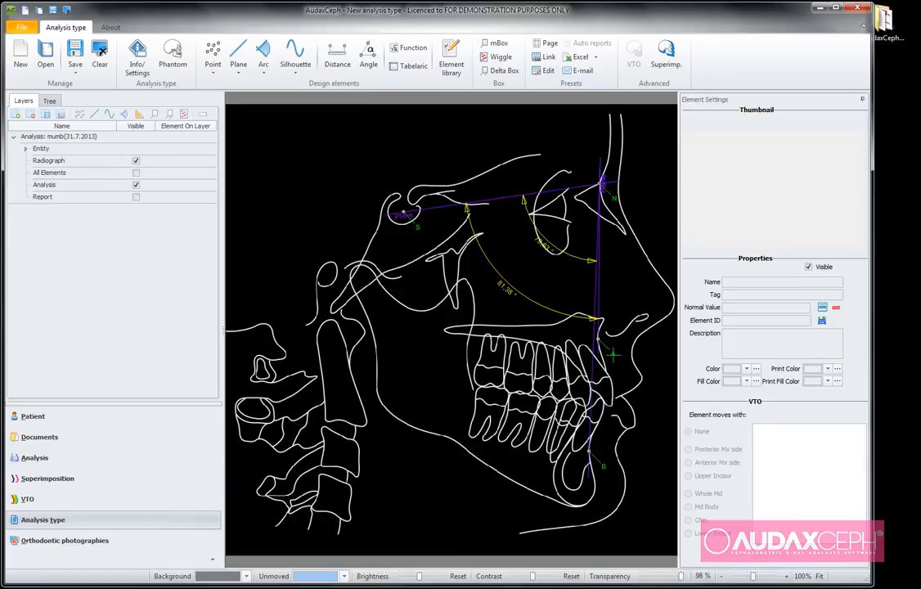
{"action": "left_click", "coordinate": [49, 100]}
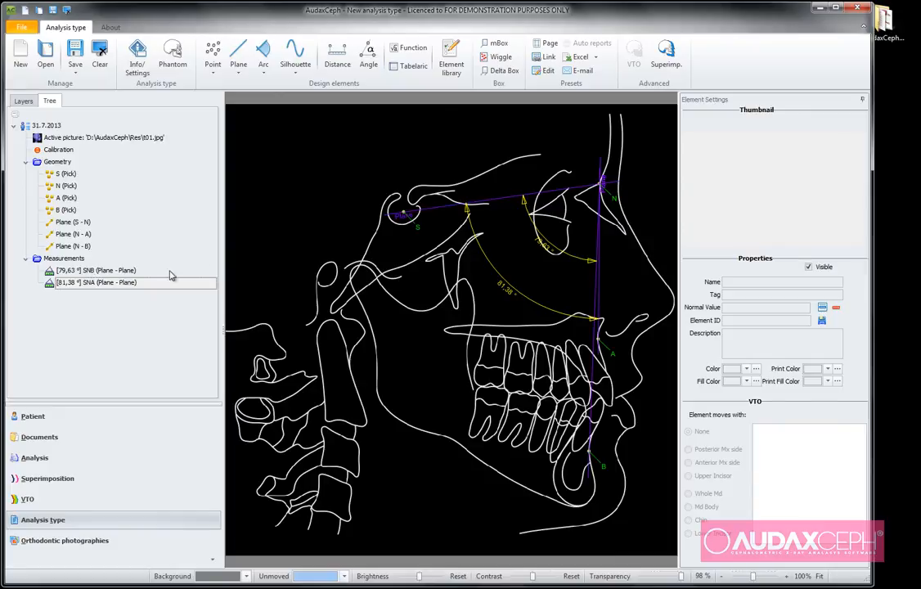
- Define calculated value ANB as SNA − SNB in degrees (1.76°) and inspect its properties
{"action": "left_click", "coordinate": [408, 48]}
{"action": "left_click_drag", "start_coordinate": [424, 157], "coordinate": [387, 168]}
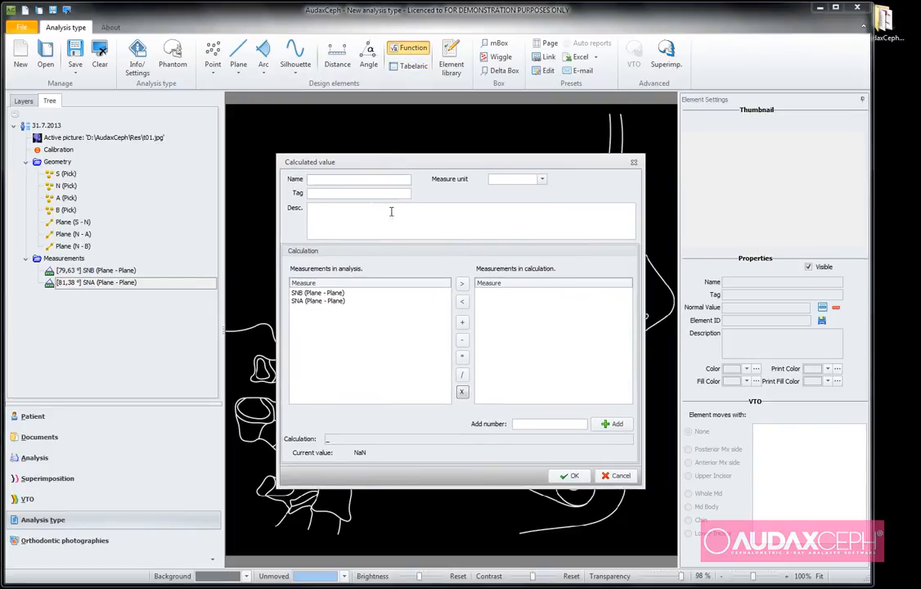
{"action": "double_click", "coordinate": [327, 301]}
{"action": "left_click", "coordinate": [462, 339]}
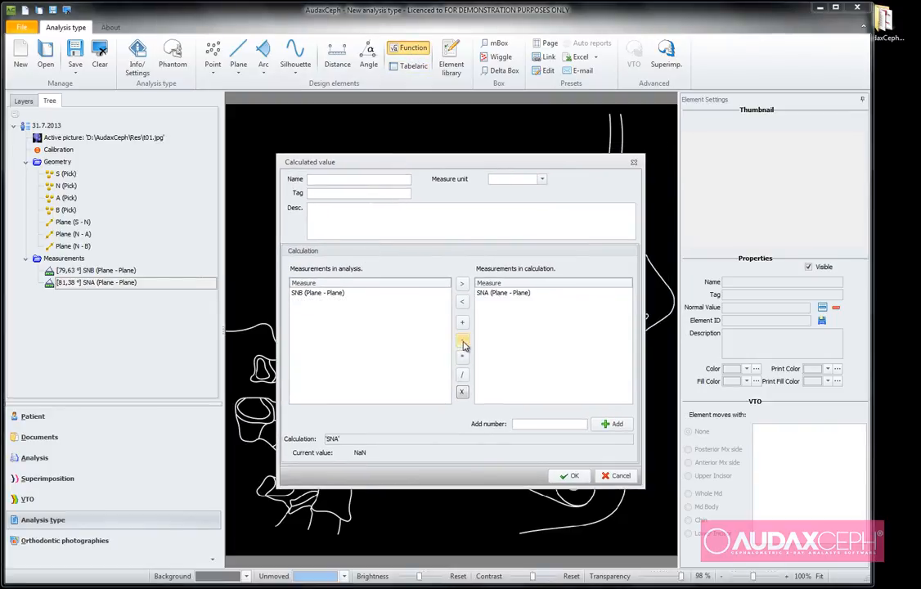
{"action": "double_click", "coordinate": [331, 293]}
{"action": "left_click", "coordinate": [328, 179]}
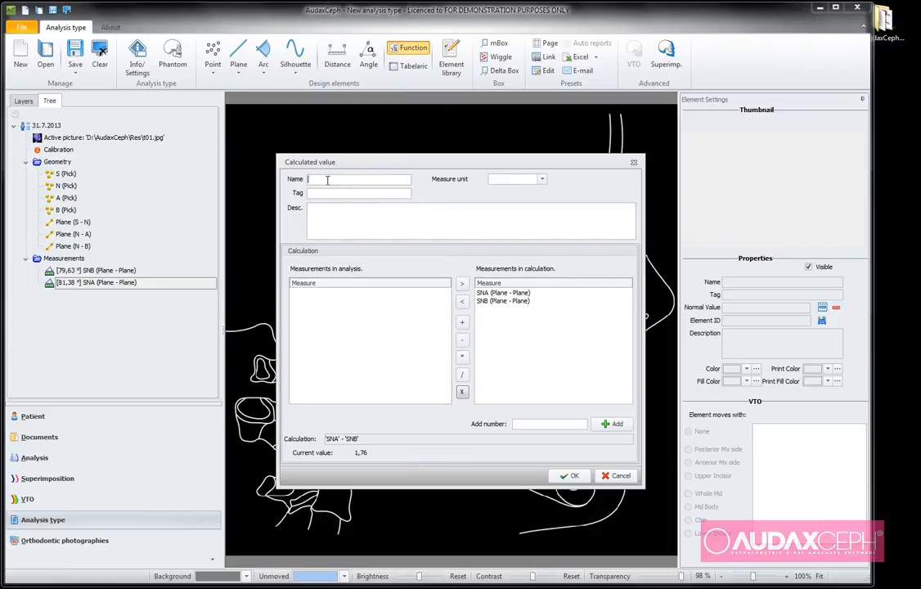
{"action": "type", "text": "ANB"}
{"action": "left_click", "coordinate": [538, 183]}
{"action": "left_click", "coordinate": [495, 202]}
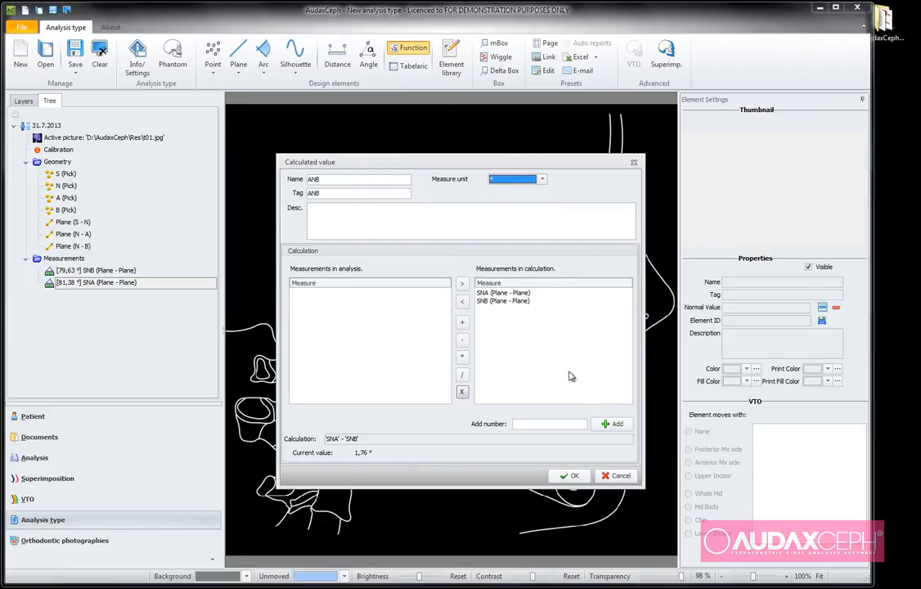
{"action": "left_click", "coordinate": [573, 476]}
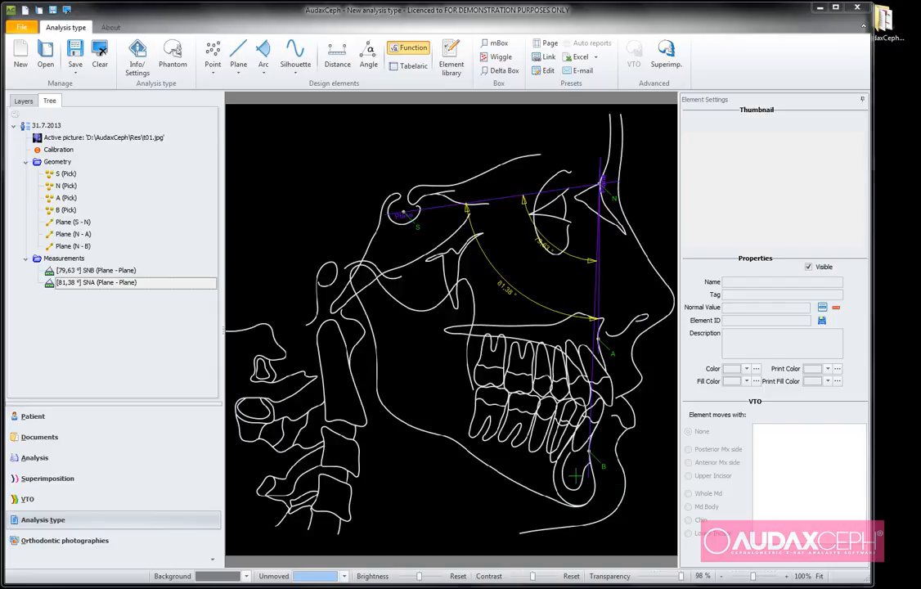
{"action": "left_click", "coordinate": [86, 295]}
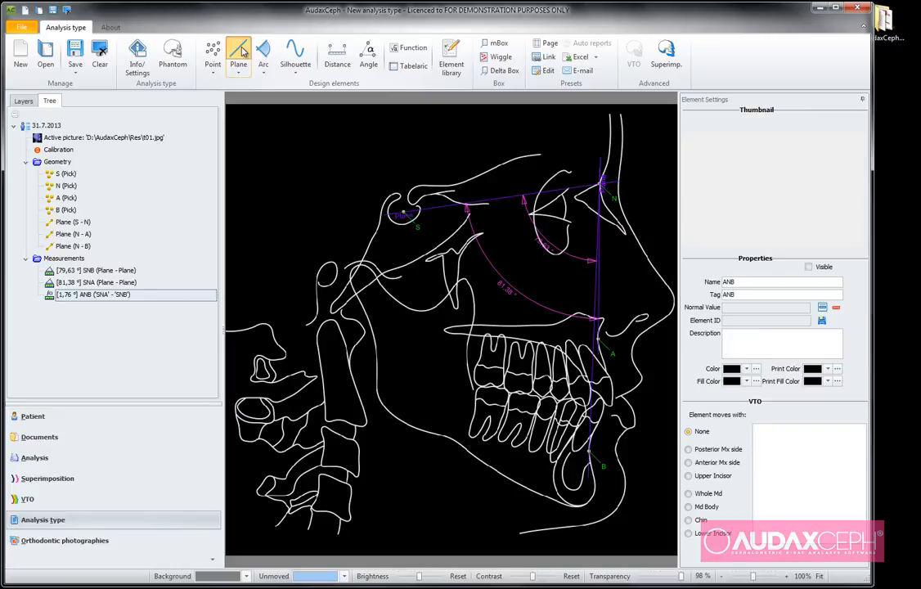
- Draw an occlusal plane from the incisors toward the jaw angle
{"action": "left_click", "coordinate": [240, 52]}
{"action": "left_click", "coordinate": [604, 403]}
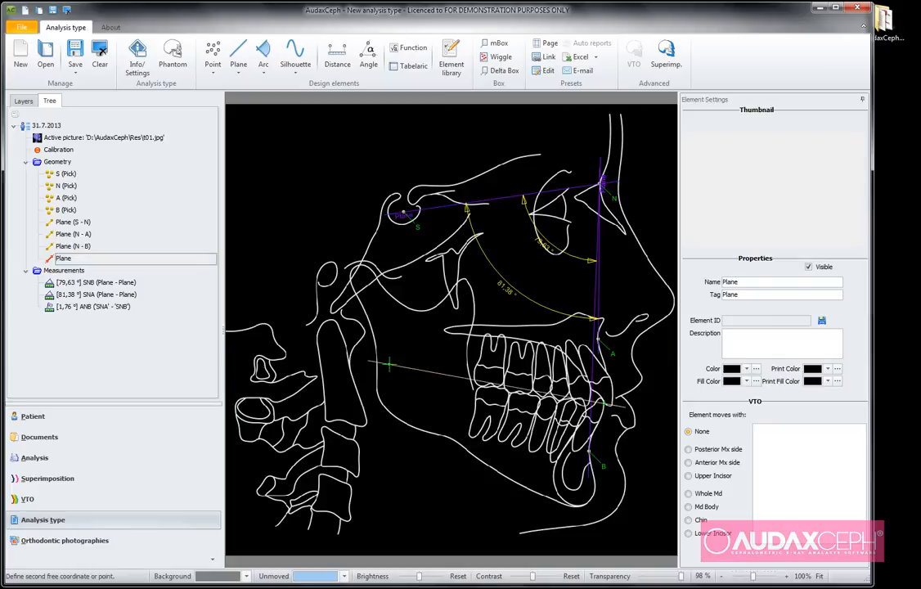
{"action": "left_click", "coordinate": [387, 372]}
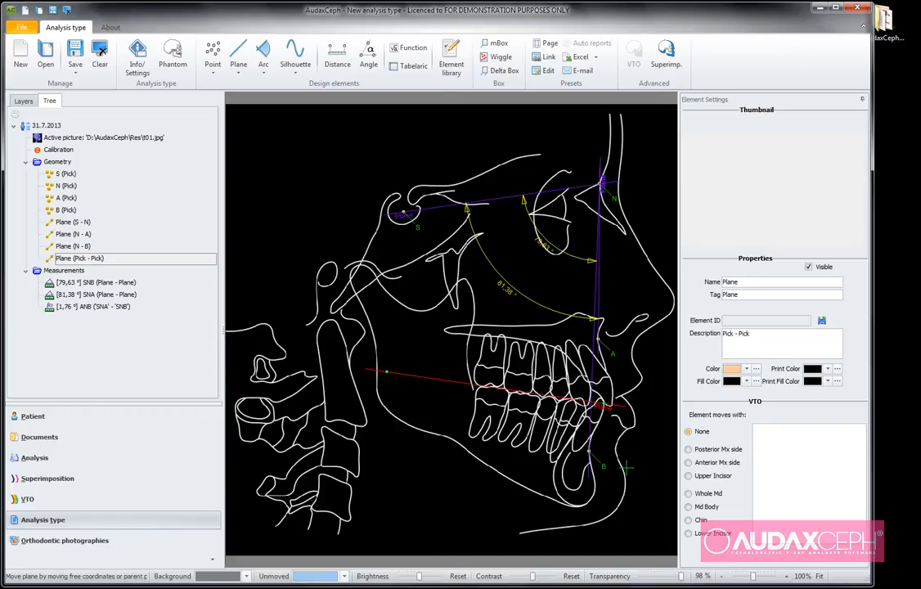
- Add a plane perpendicular to the occlusal plane passing through point S
{"action": "left_click", "coordinate": [238, 70]}
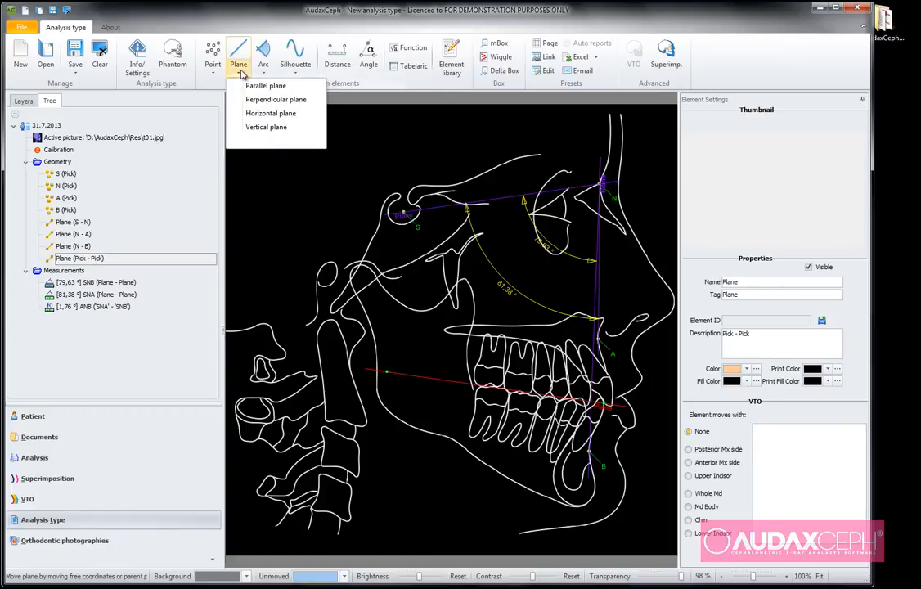
{"action": "left_click", "coordinate": [274, 103]}
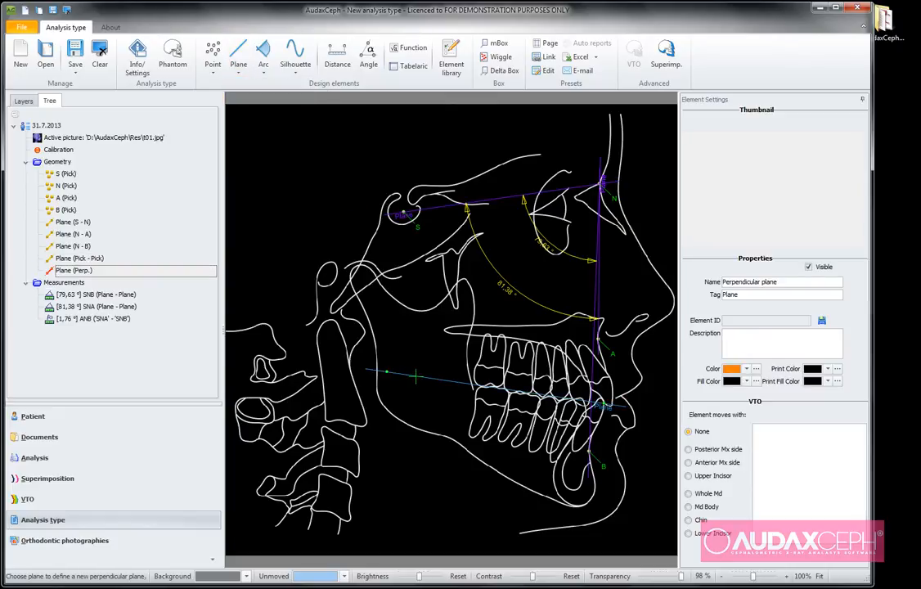
{"action": "left_click", "coordinate": [415, 376]}
{"action": "left_click", "coordinate": [416, 222]}
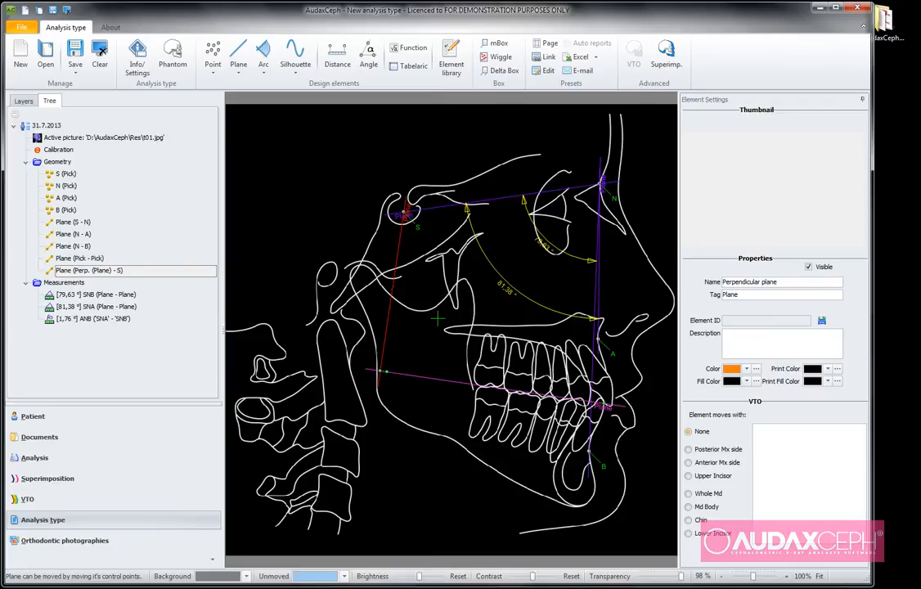
- Measure wa (373.86 pix) from point A and wb (386.74 pix) from point B to the perpendicular plane
{"action": "left_click", "coordinate": [337, 57]}
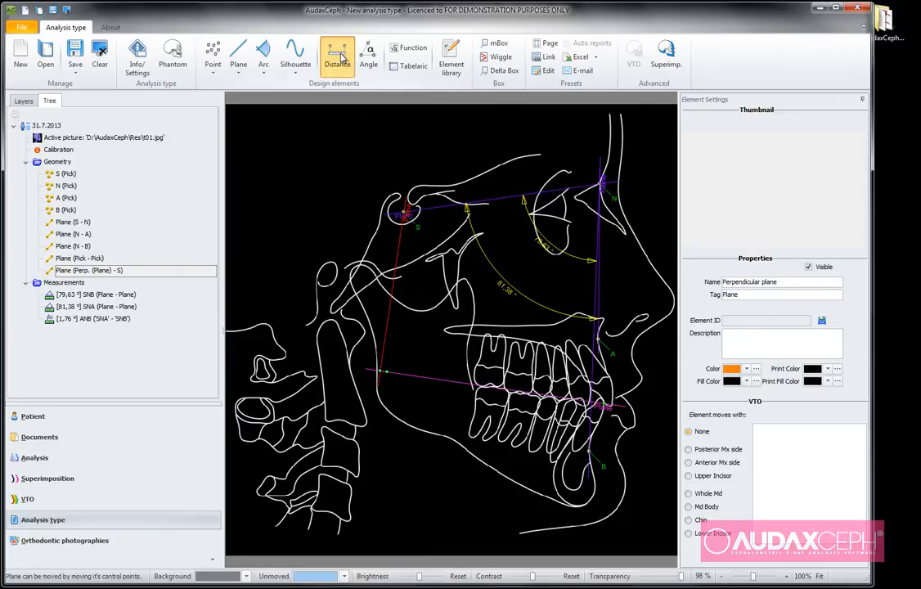
{"action": "left_click", "coordinate": [607, 348]}
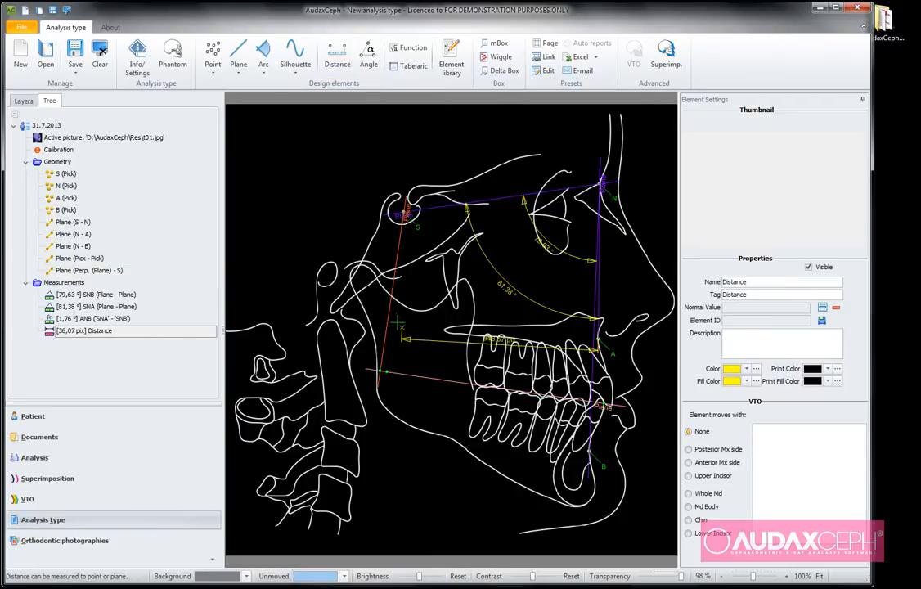
{"action": "left_click", "coordinate": [393, 320]}
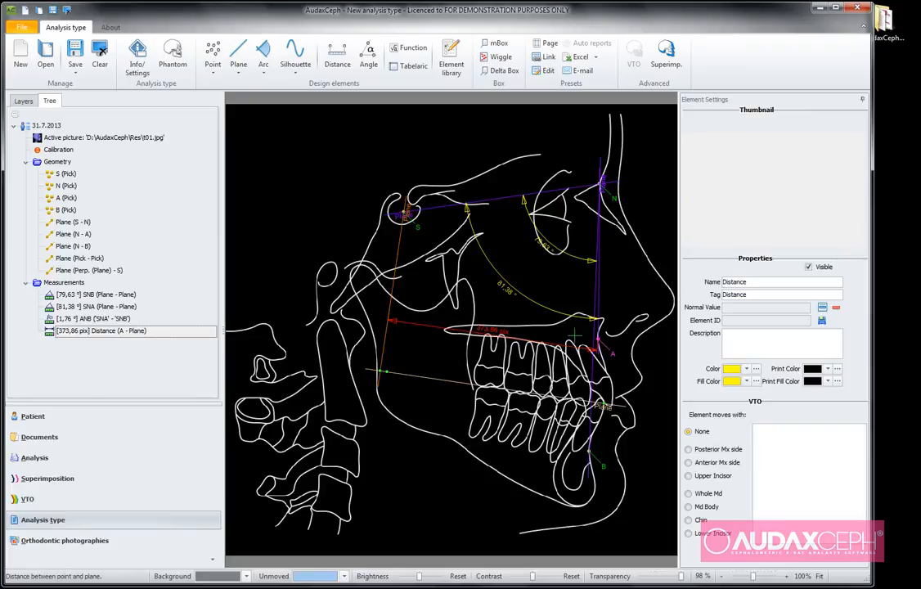
{"action": "double_click", "coordinate": [775, 281]}
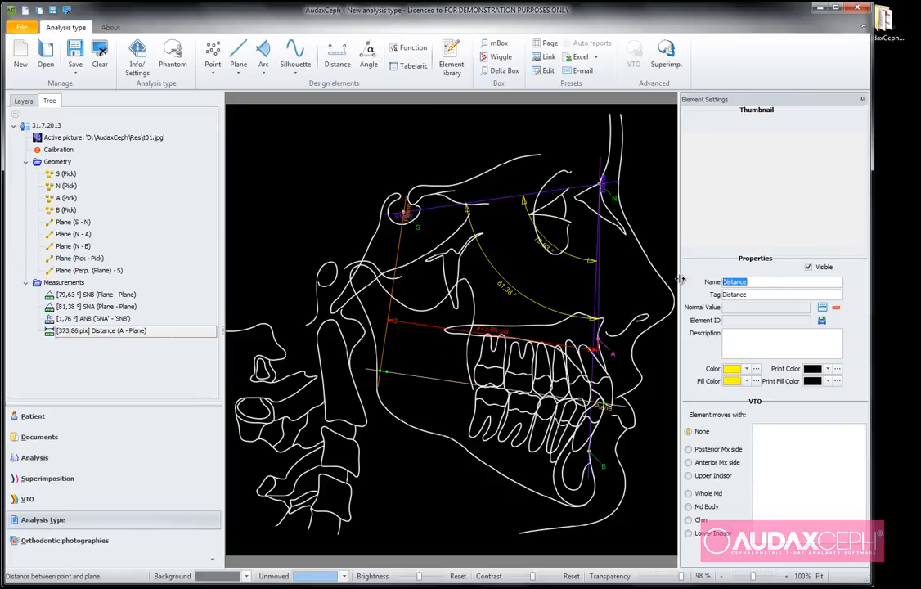
{"action": "type", "text": "wa"}
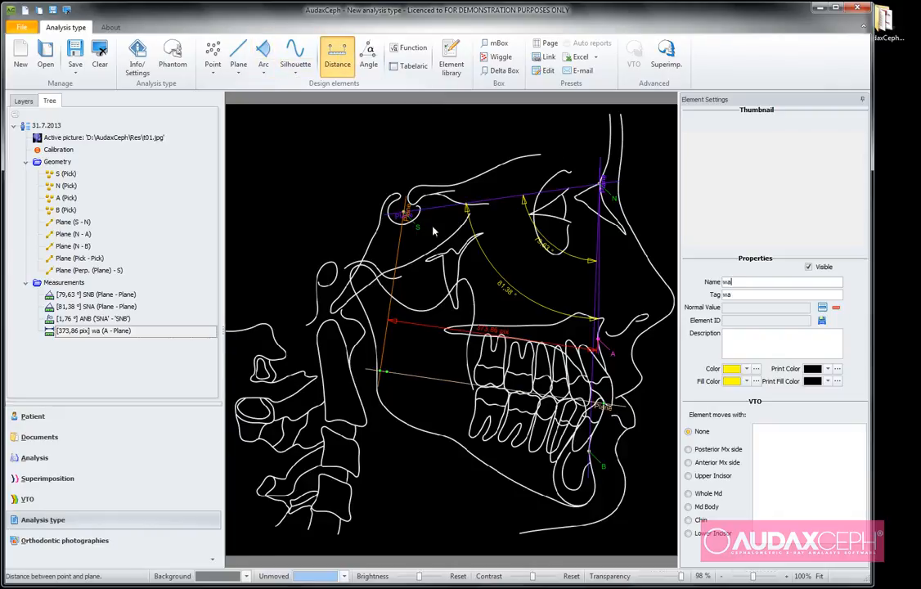
{"action": "left_click", "coordinate": [337, 58]}
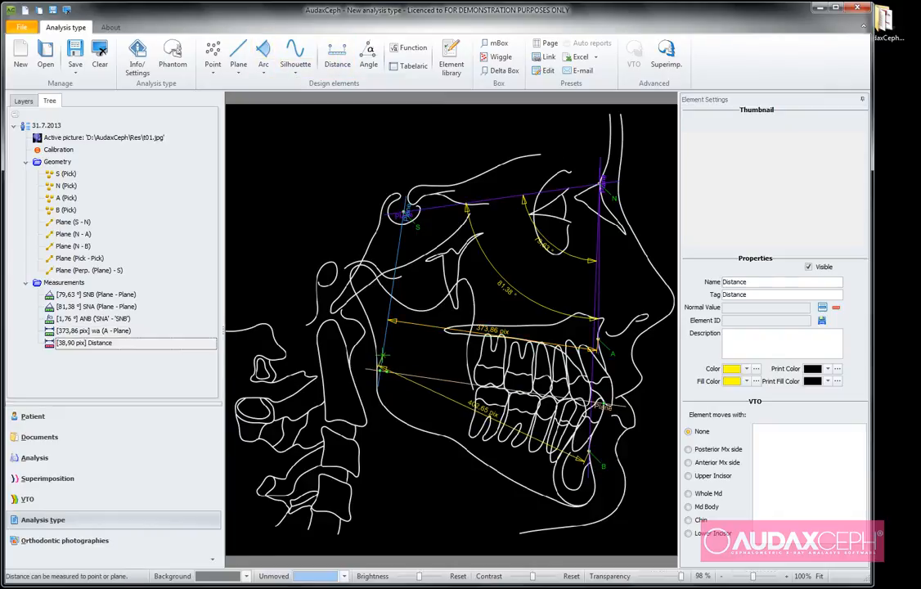
{"action": "left_click", "coordinate": [383, 373]}
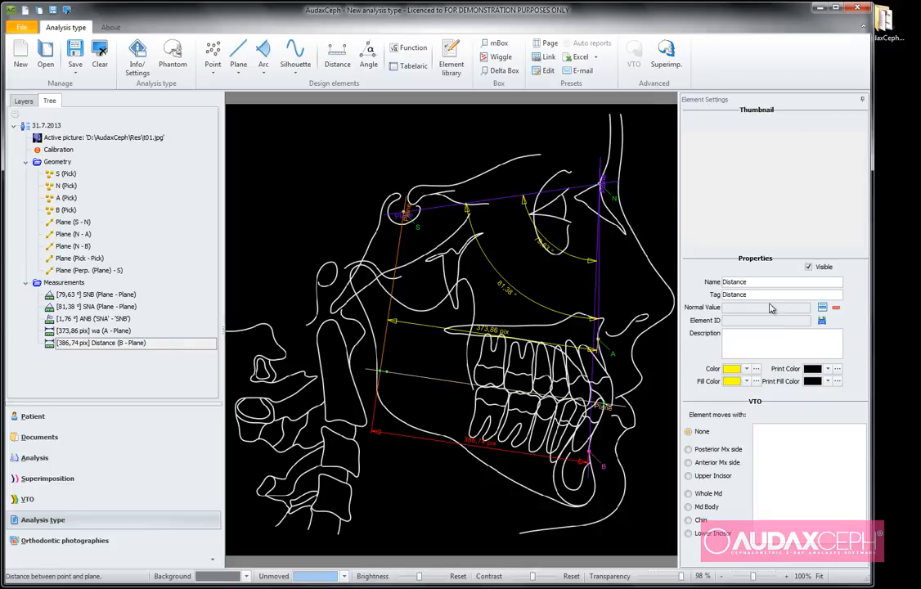
{"action": "left_click", "coordinate": [704, 282]}
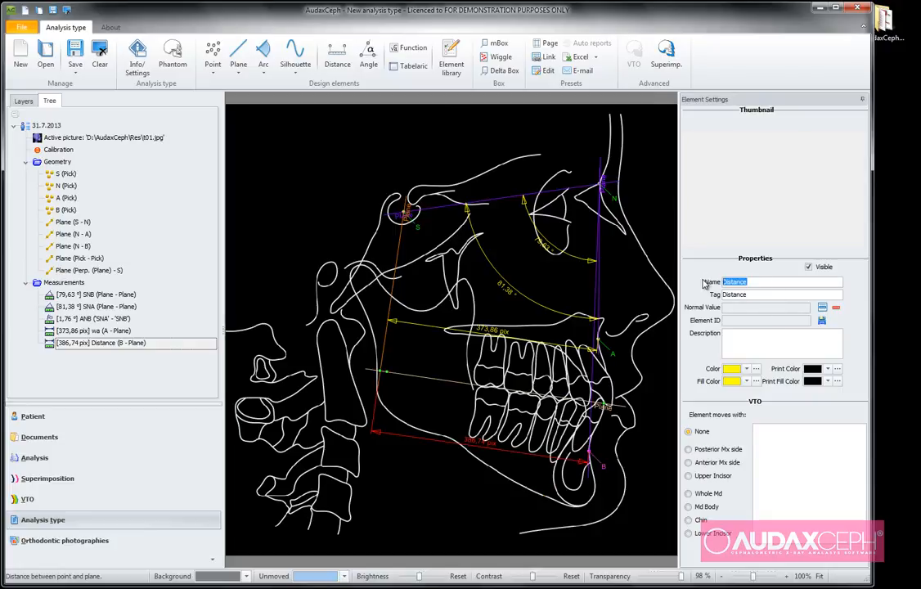
{"action": "type", "text": "wb"}
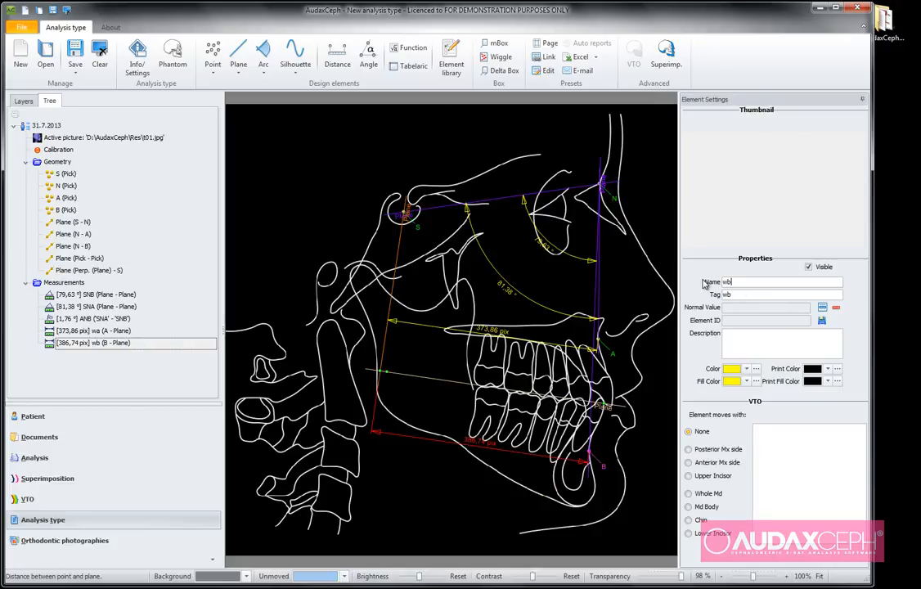
- Create calculated value 'wits' as wa − wb with a blank measure unit (−12.88 pix)
{"action": "left_click", "coordinate": [408, 47]}
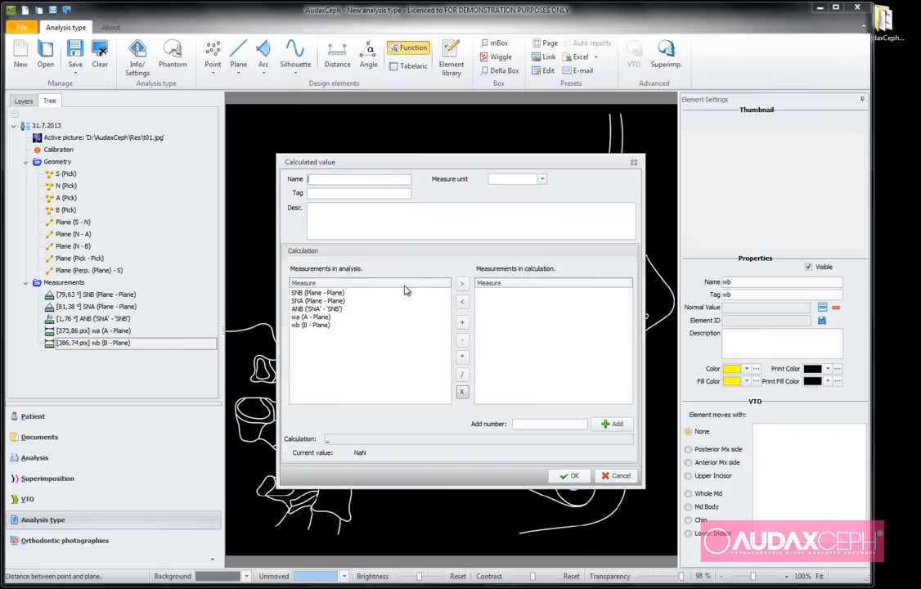
{"action": "double_click", "coordinate": [312, 317]}
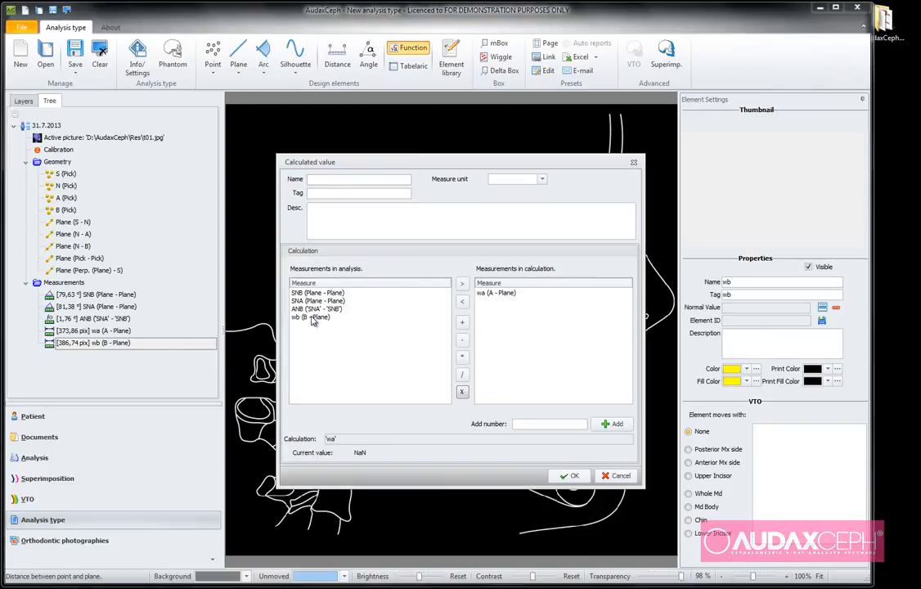
{"action": "left_click", "coordinate": [463, 341]}
{"action": "double_click", "coordinate": [310, 316]}
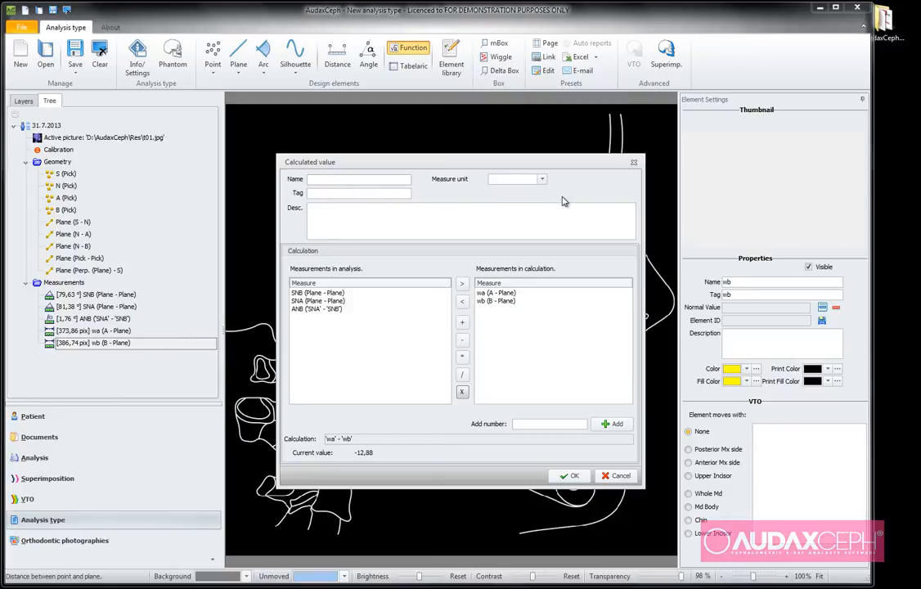
{"action": "type", "text": "wits"}
{"action": "left_click", "coordinate": [542, 180]}
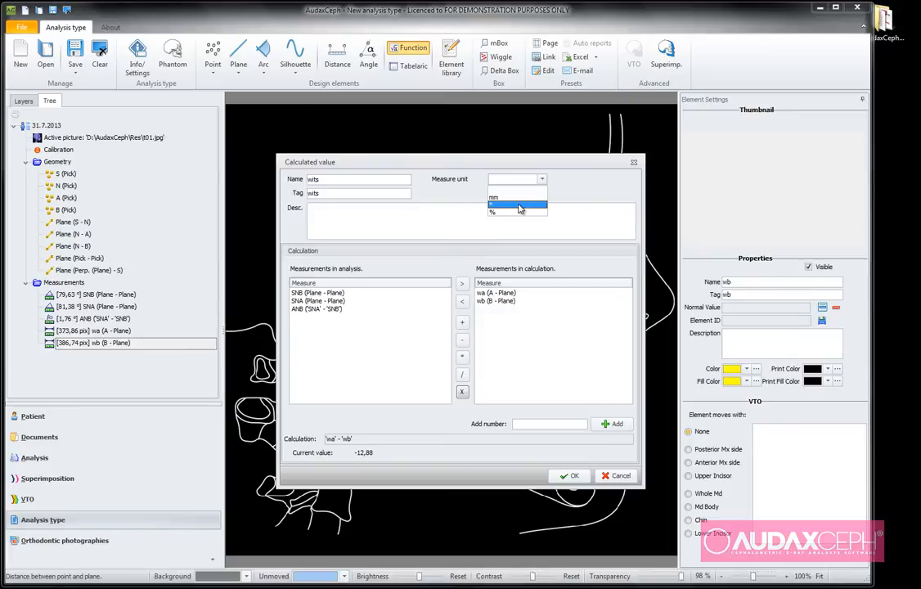
{"action": "left_click", "coordinate": [518, 206]}
{"action": "left_click", "coordinate": [566, 476]}
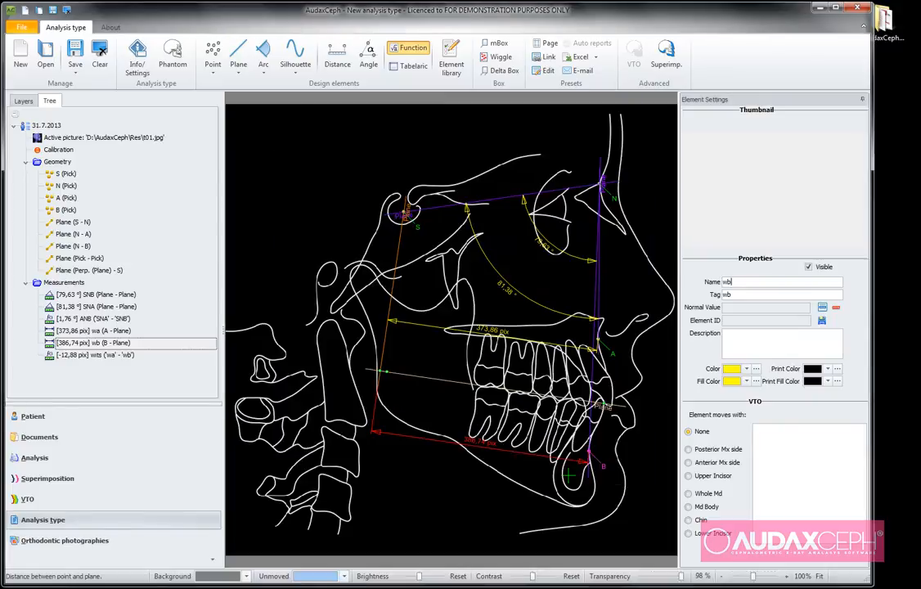
- Inspect the wb, SNB and wits measurements in the tree
{"action": "left_click", "coordinate": [628, 496]}
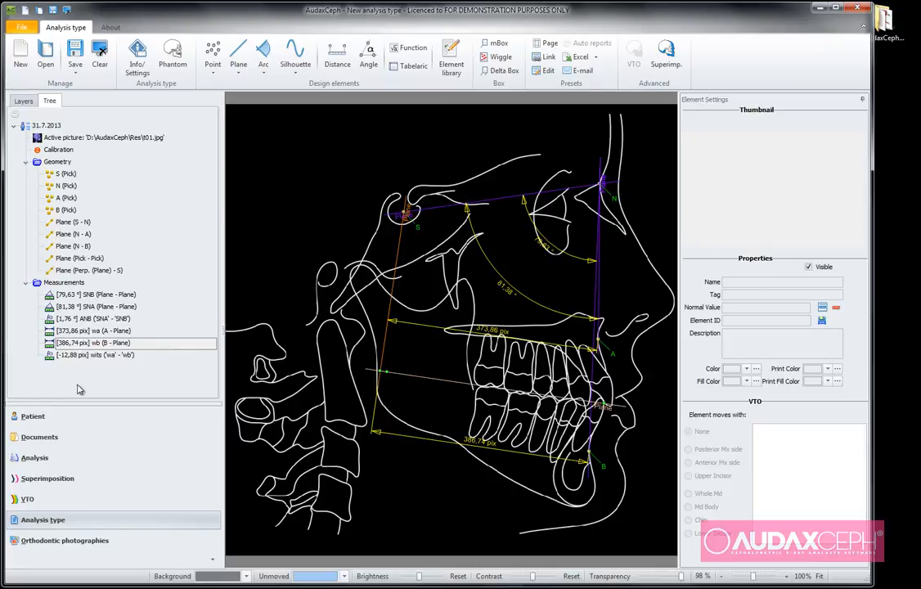
{"action": "left_click", "coordinate": [119, 344]}
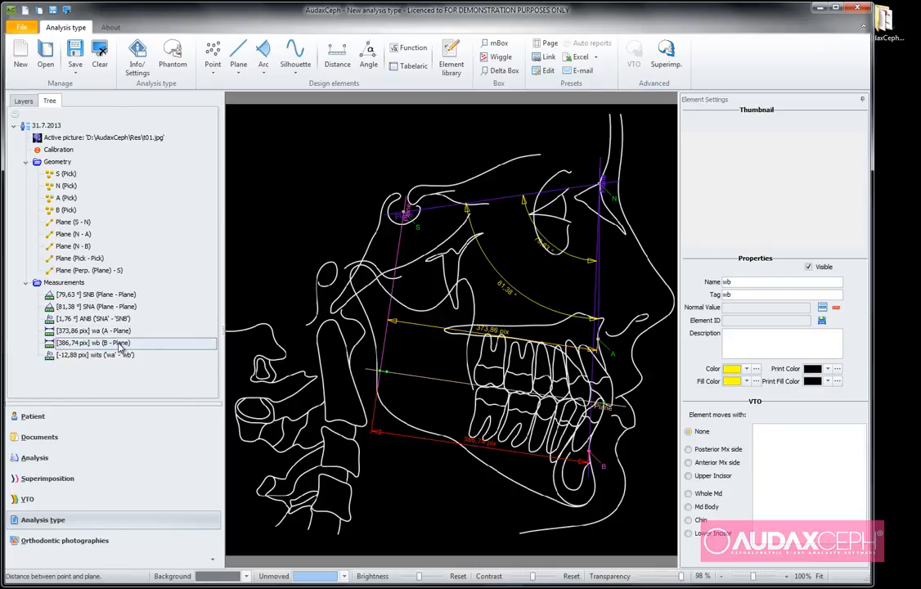
{"action": "left_click", "coordinate": [94, 295]}
{"action": "left_click", "coordinate": [104, 358]}
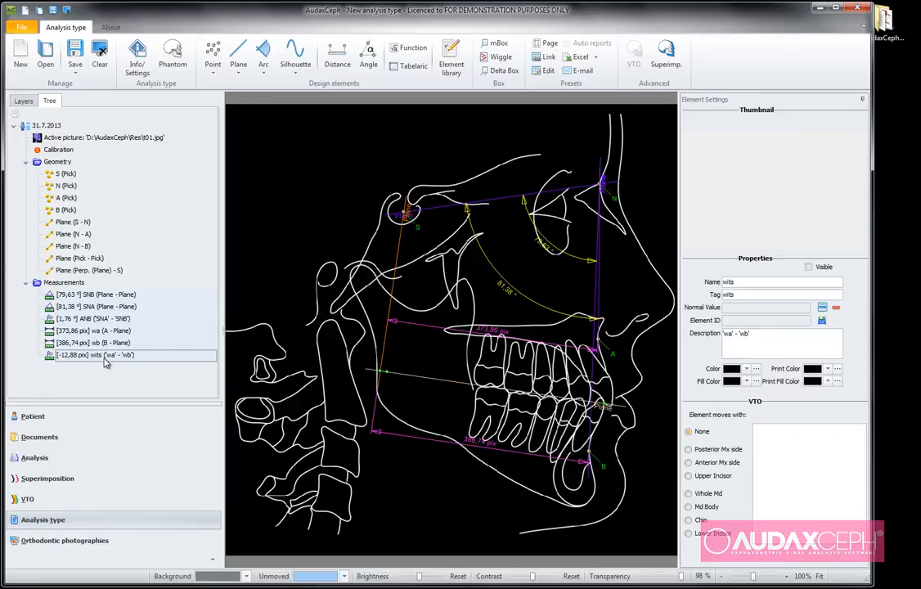
- Hide wits and the perpendicular, S-N, N-B and N-A planes, then show the layer list
{"action": "right_click", "coordinate": [105, 363]}
{"action": "left_click", "coordinate": [130, 378]}
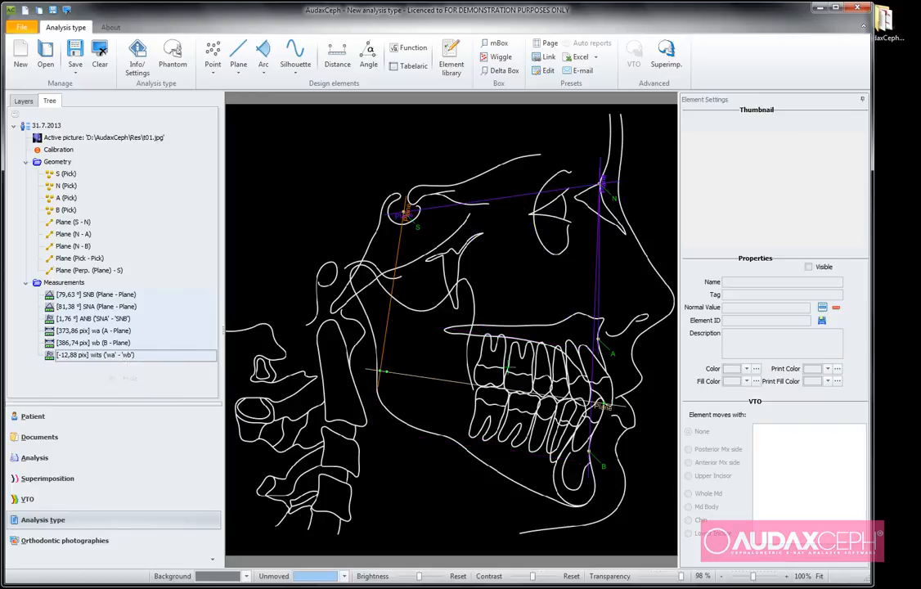
{"action": "right_click", "coordinate": [385, 324]}
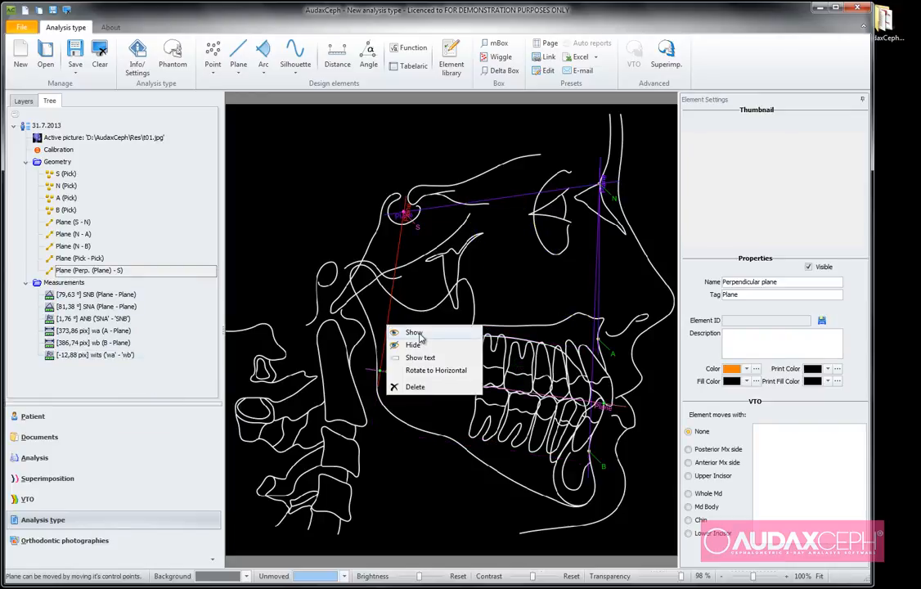
{"action": "left_click", "coordinate": [415, 344]}
{"action": "right_click", "coordinate": [478, 202]}
{"action": "left_click", "coordinate": [523, 222]}
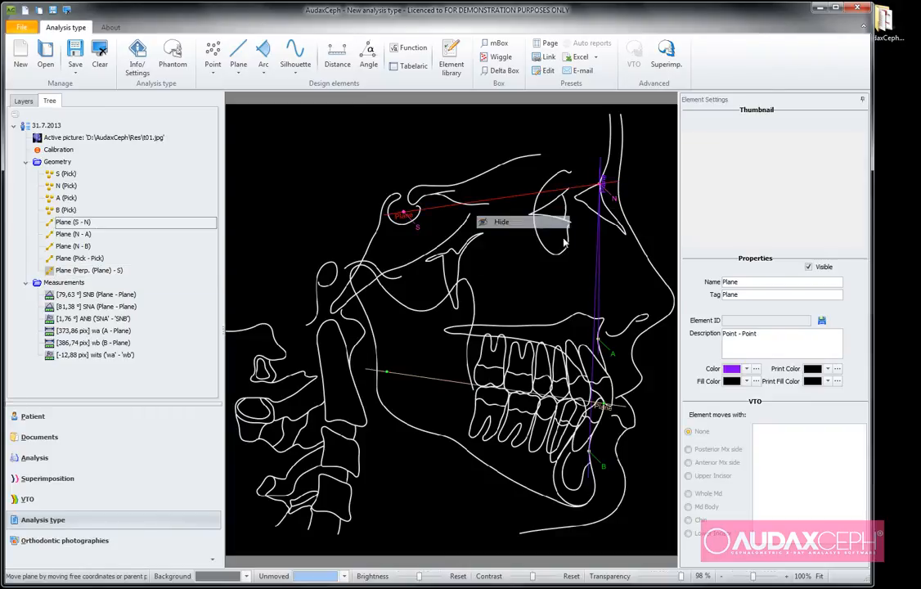
{"action": "right_click", "coordinate": [609, 256]}
{"action": "left_click", "coordinate": [624, 273]}
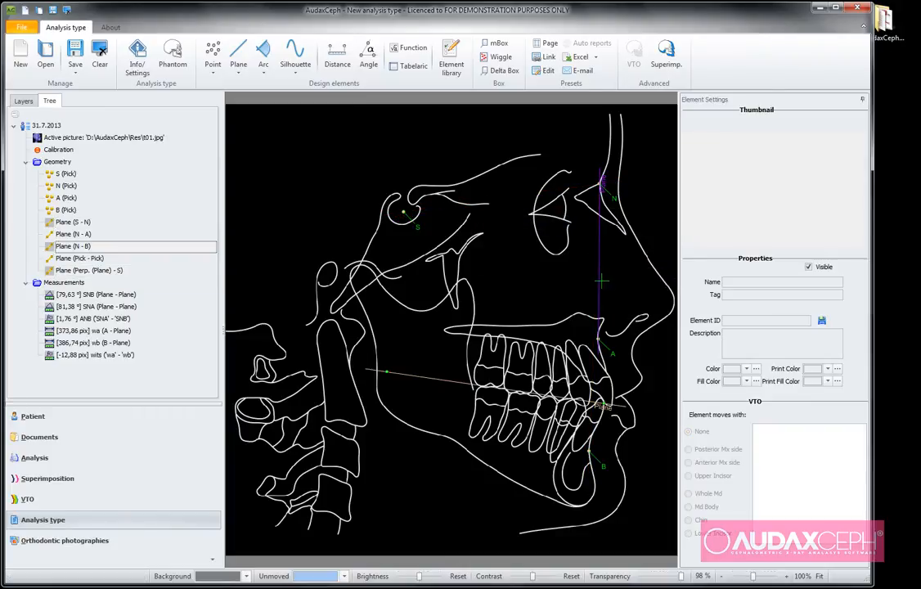
{"action": "right_click", "coordinate": [598, 283]}
{"action": "left_click", "coordinate": [615, 301]}
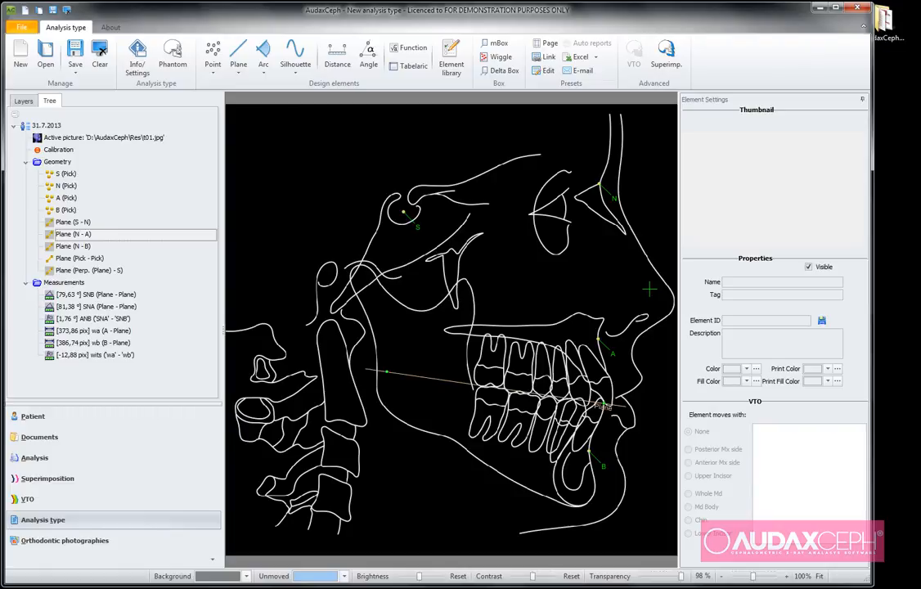
{"action": "left_click", "coordinate": [23, 101]}
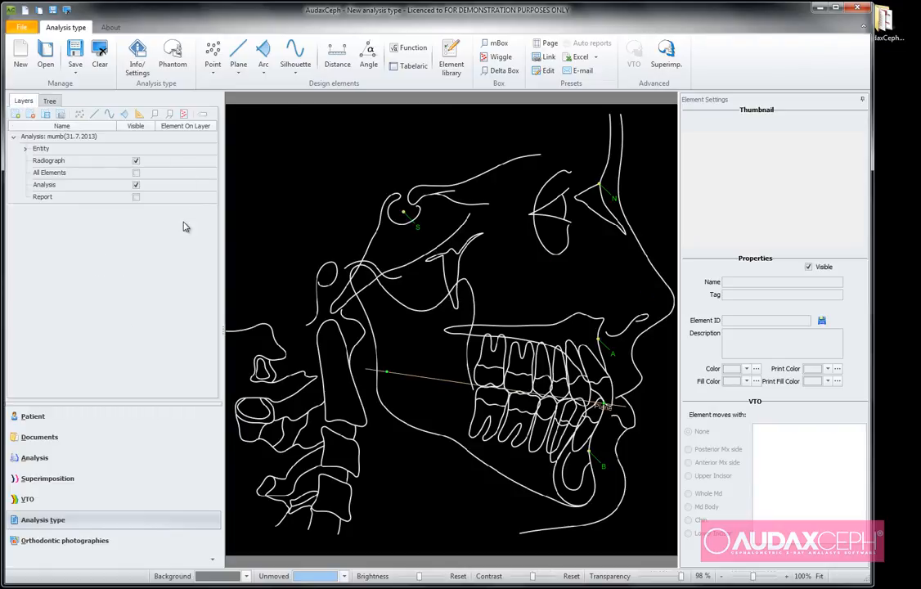
- Snapshot the markings into the Analysis layer, then make Report visible and Analysis hidden
{"action": "left_click", "coordinate": [46, 115]}
{"action": "left_click", "coordinate": [433, 284]}
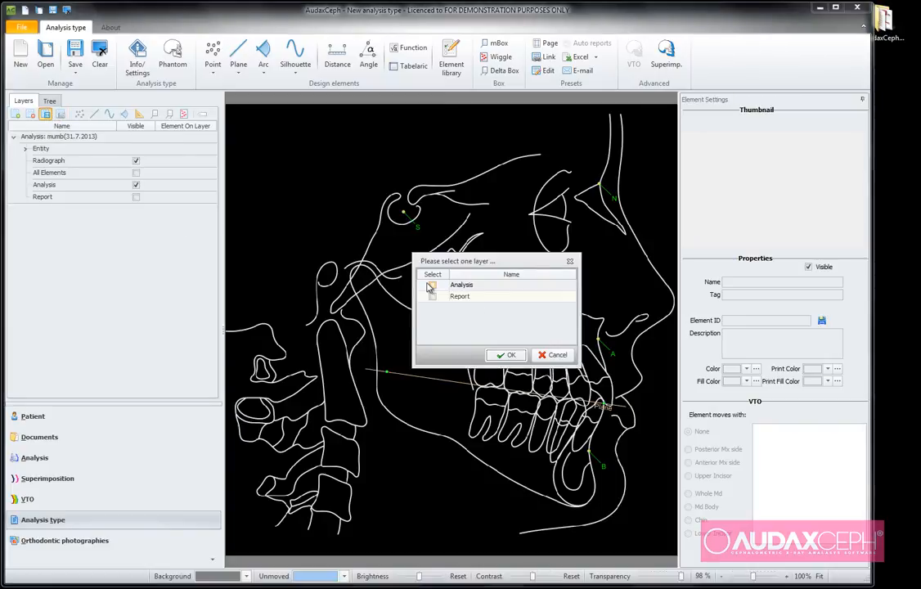
{"action": "left_click_drag", "start_coordinate": [475, 261], "coordinate": [351, 413]}
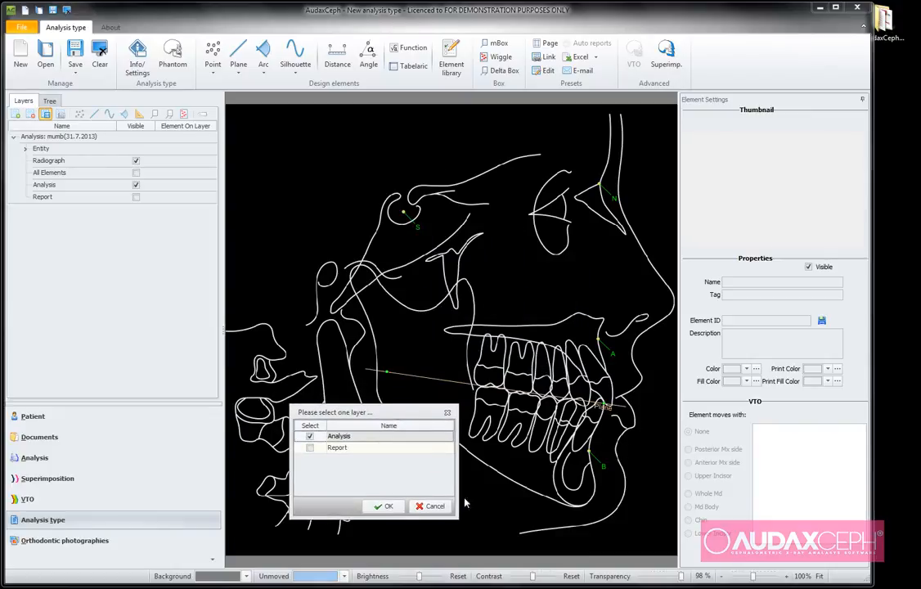
{"action": "left_click", "coordinate": [387, 507]}
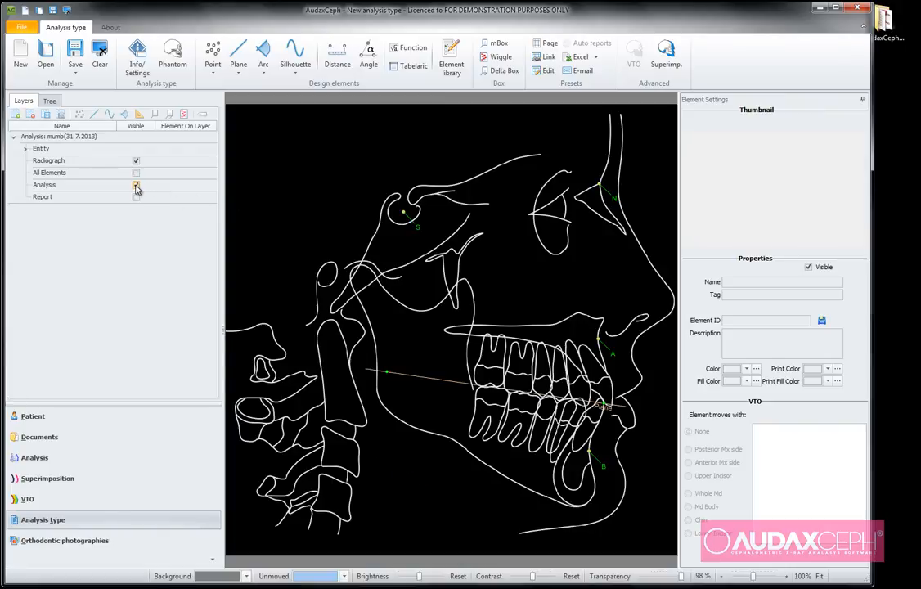
{"action": "left_click", "coordinate": [136, 197]}
{"action": "left_click", "coordinate": [136, 184]}
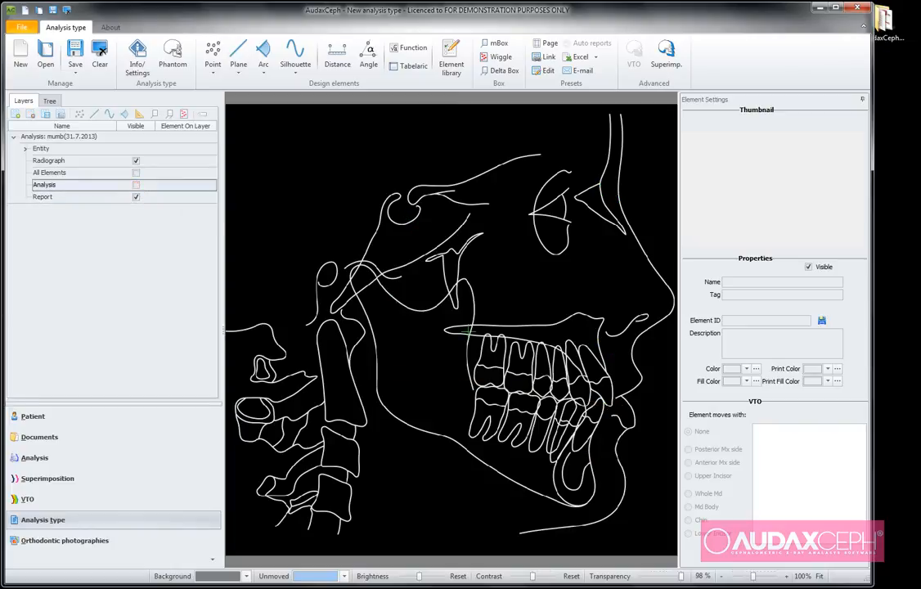
- Make the S-N, N-B and Pick-Pick planes visible again in the element tree
{"action": "left_click", "coordinate": [49, 101]}
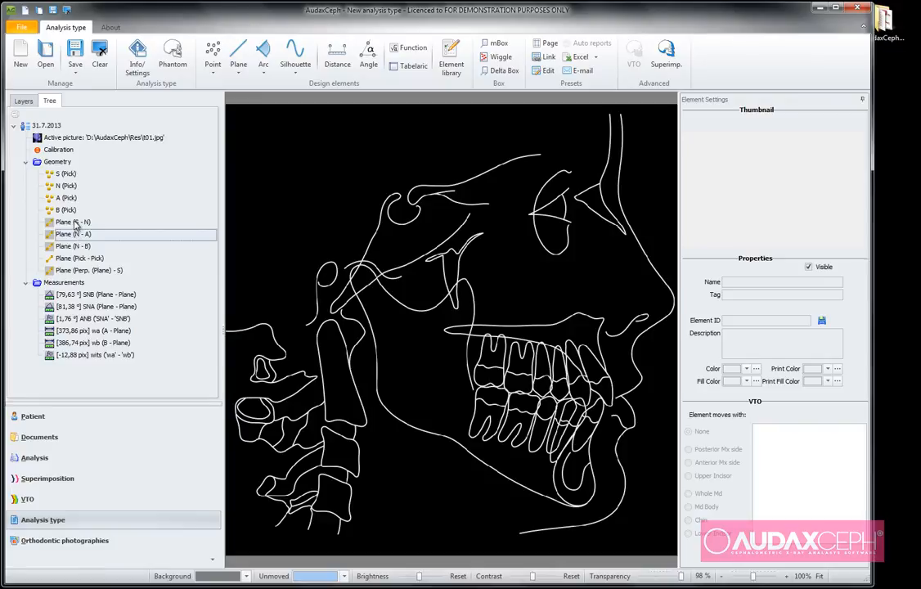
{"action": "left_click", "coordinate": [76, 223]}
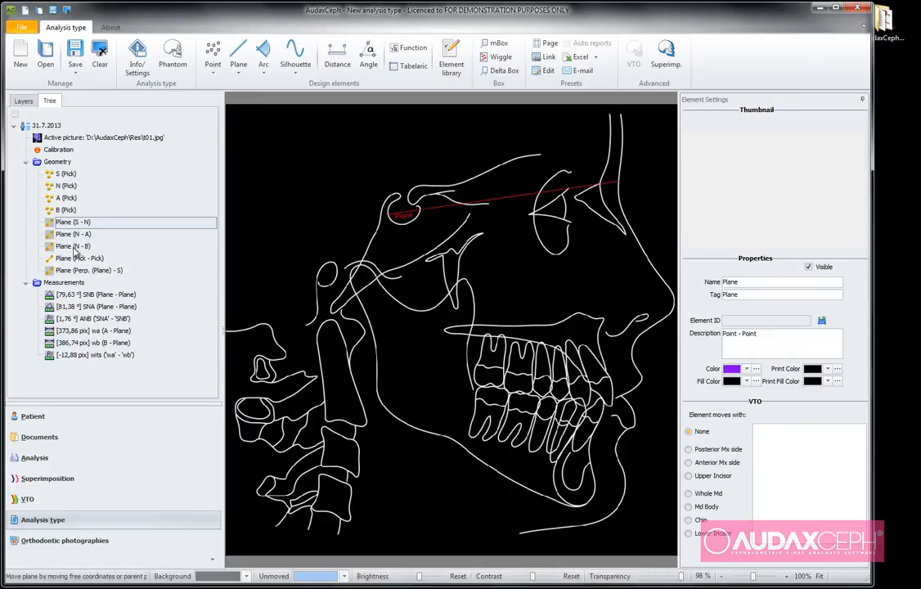
{"action": "left_click", "coordinate": [76, 247]}
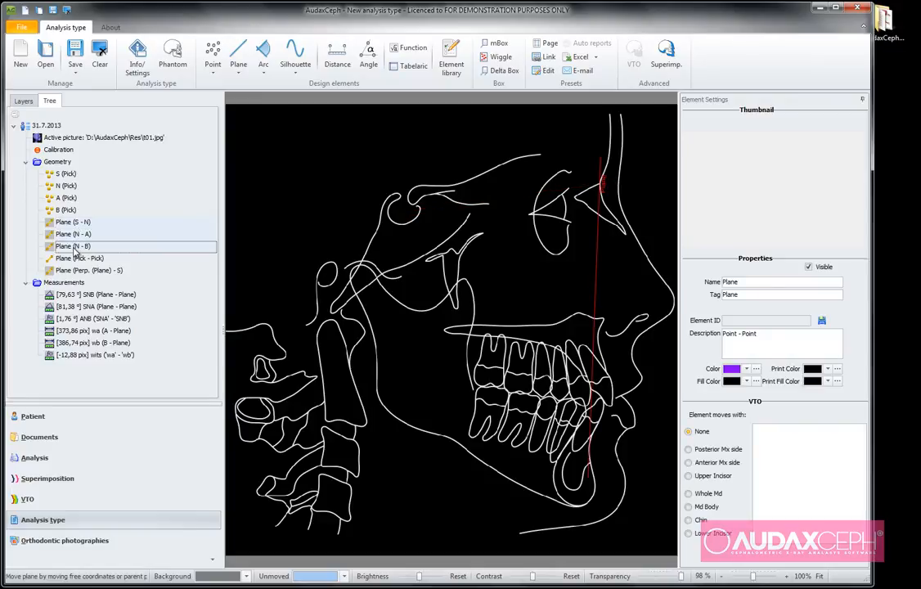
{"action": "right_click", "coordinate": [75, 248]}
{"action": "left_click", "coordinate": [112, 256]}
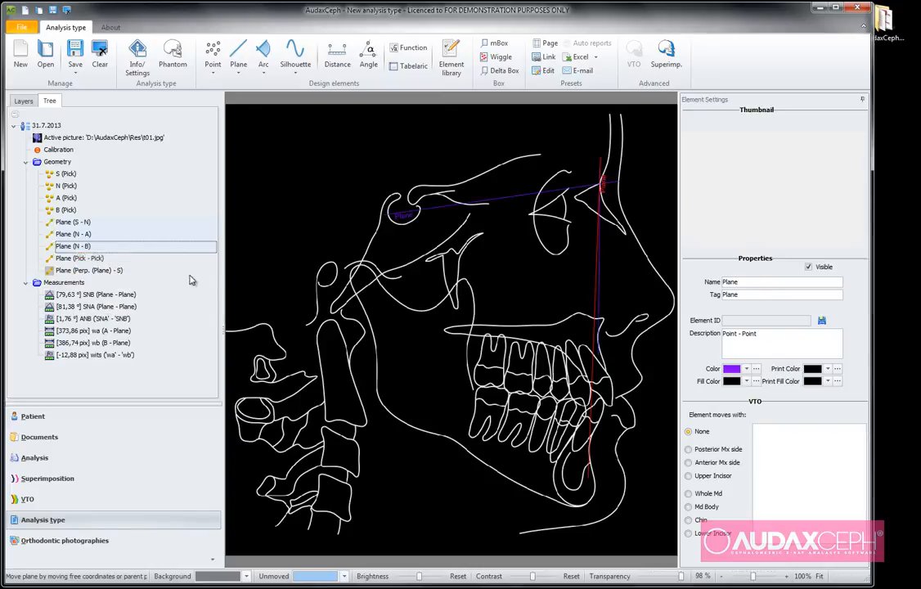
{"action": "left_click", "coordinate": [95, 259]}
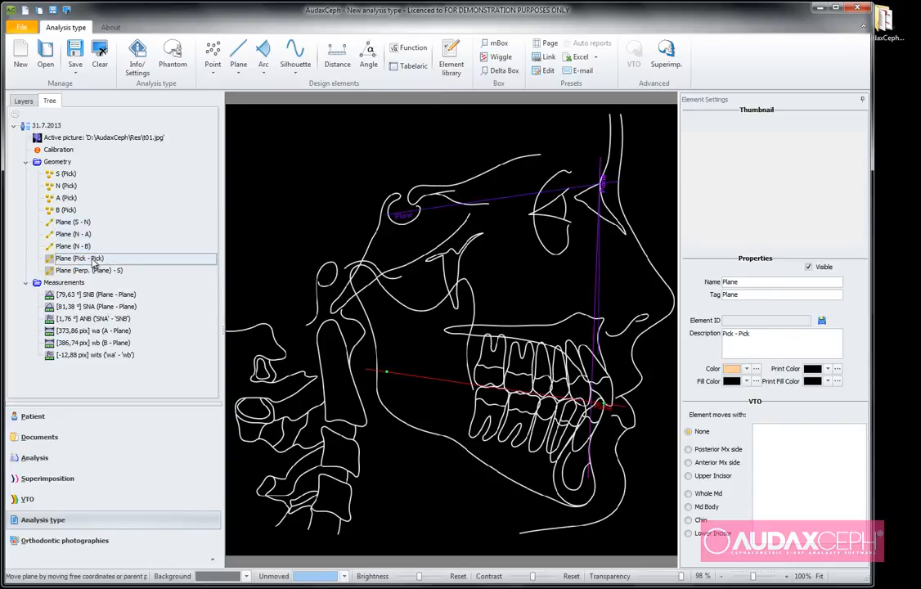
{"action": "right_click", "coordinate": [95, 263]}
{"action": "left_click", "coordinate": [117, 265]}
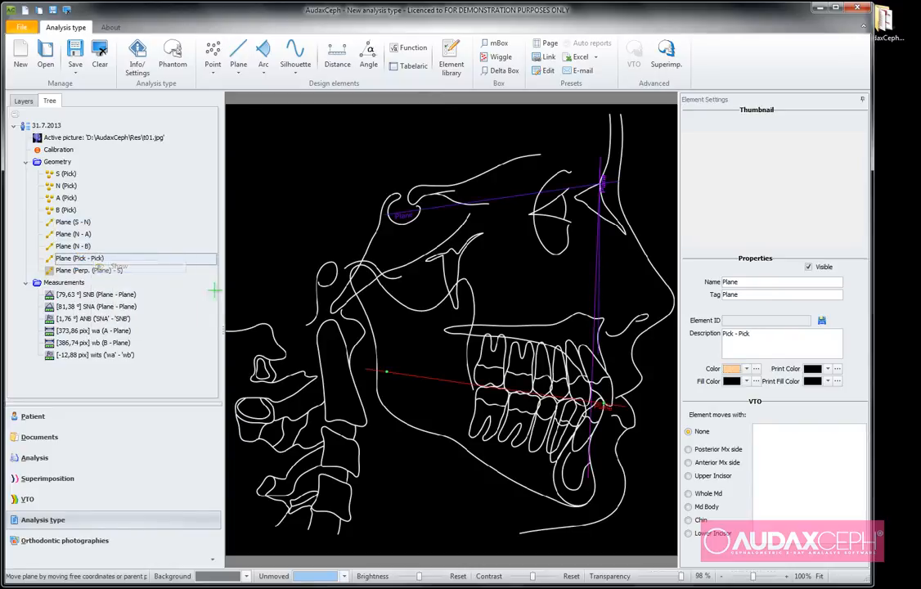
- Save a snapshot of the current tracing to the Report layer
{"action": "left_click", "coordinate": [22, 99]}
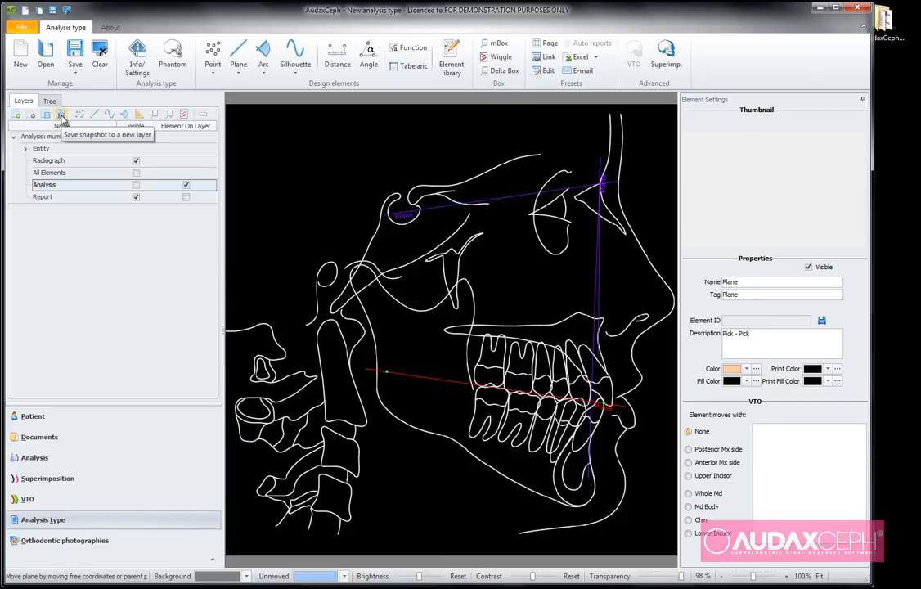
{"action": "left_click", "coordinate": [61, 115]}
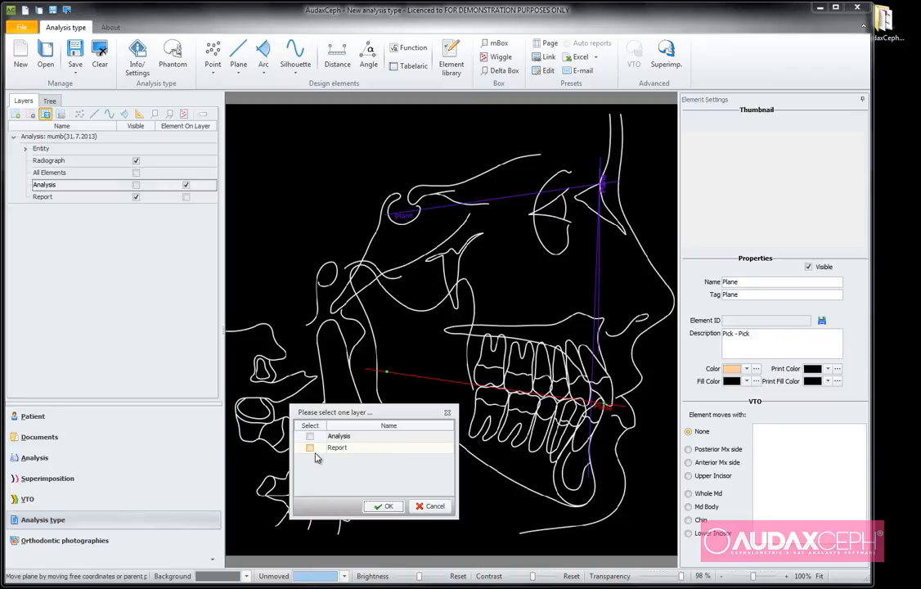
{"action": "left_click", "coordinate": [310, 449]}
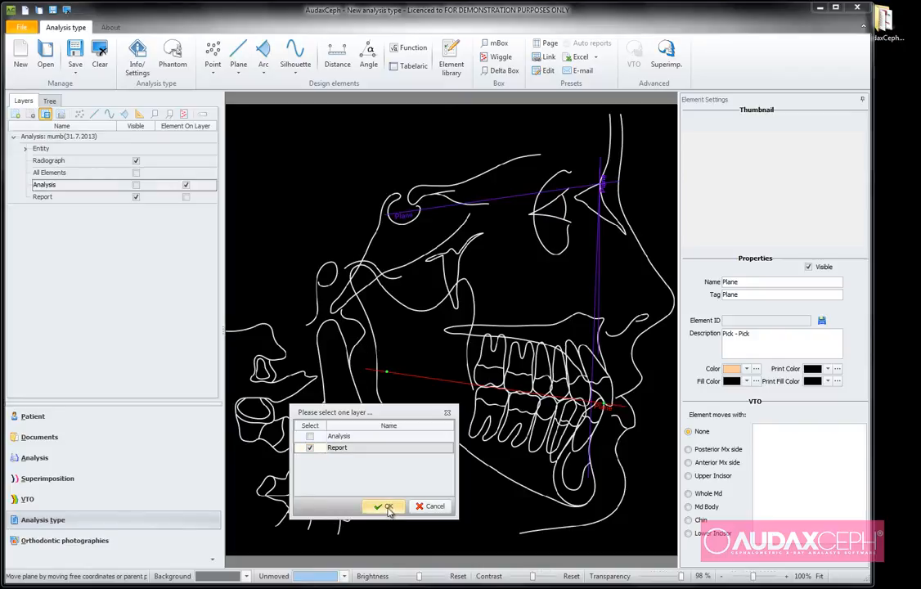
{"action": "left_click", "coordinate": [388, 507]}
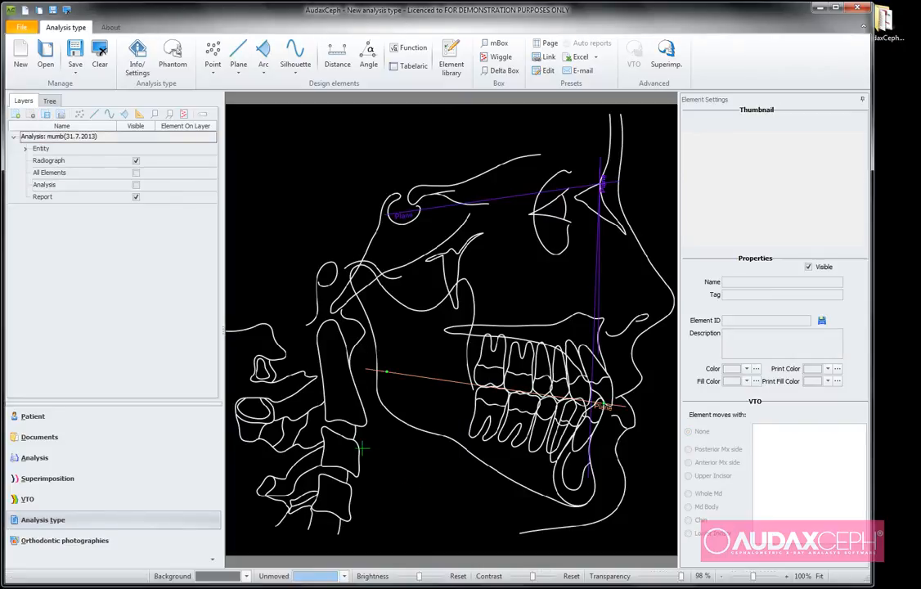
- Leave the Report layer shown and the Analysis layer hidden, then return to the analysis tree
{"action": "left_click", "coordinate": [136, 196]}
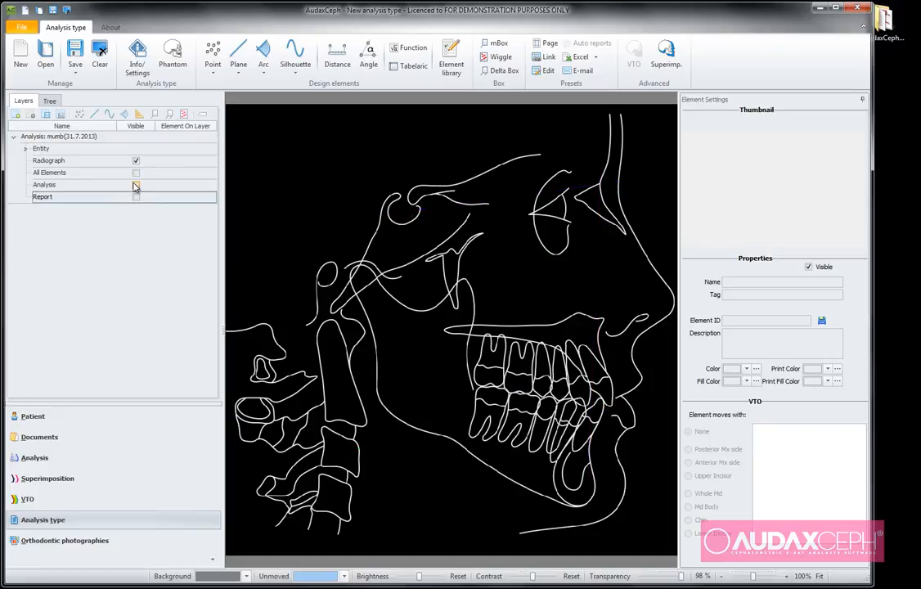
{"action": "left_click", "coordinate": [136, 186]}
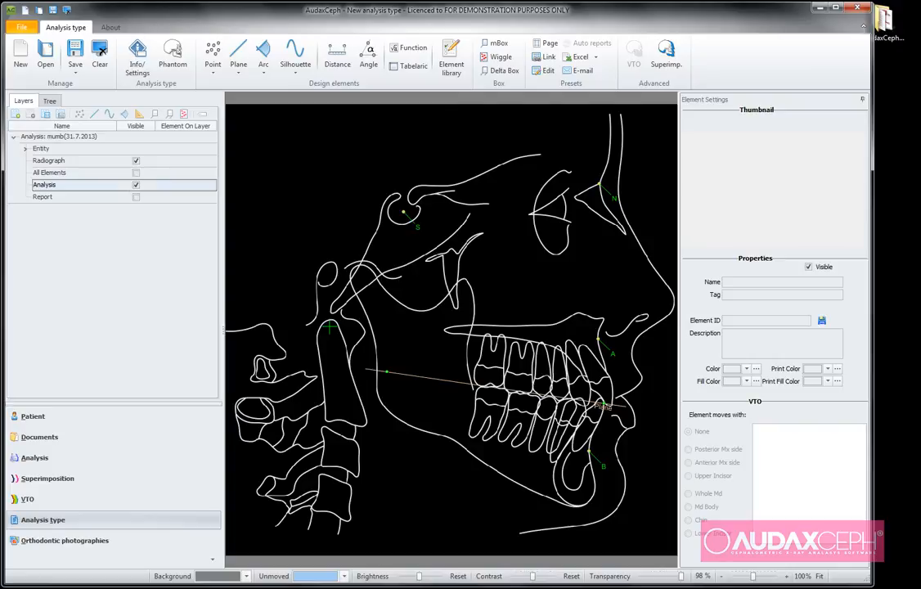
{"action": "left_click", "coordinate": [135, 197]}
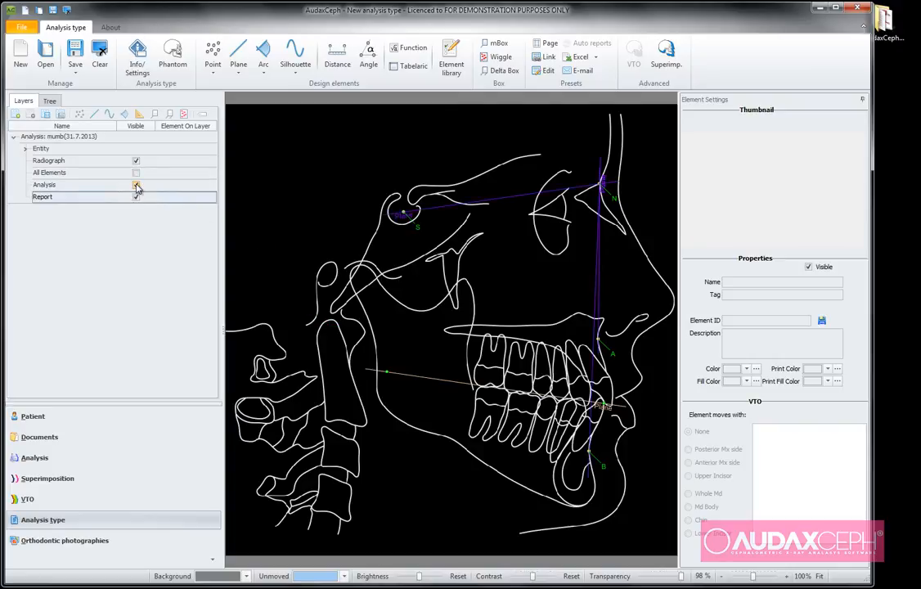
{"action": "left_click", "coordinate": [135, 186]}
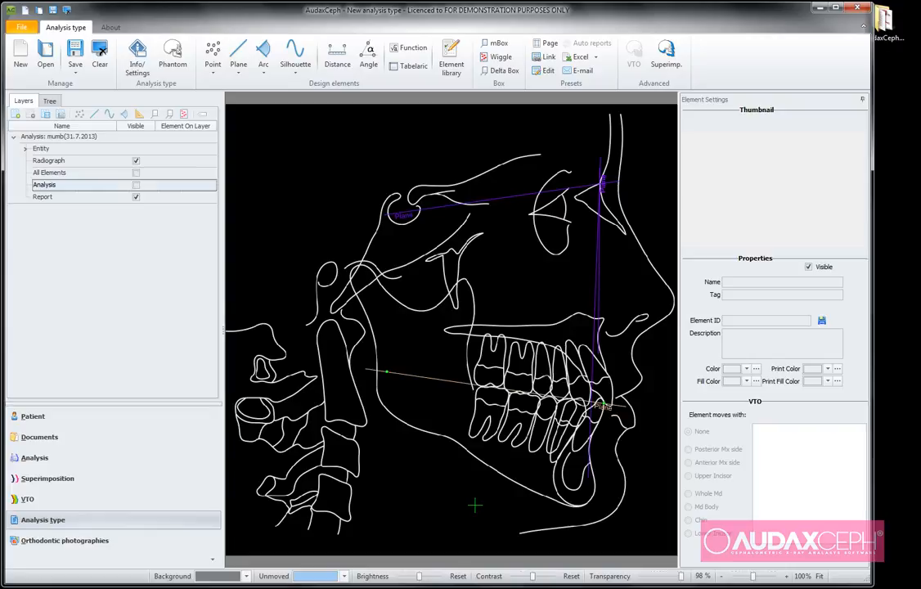
{"action": "left_click", "coordinate": [50, 100]}
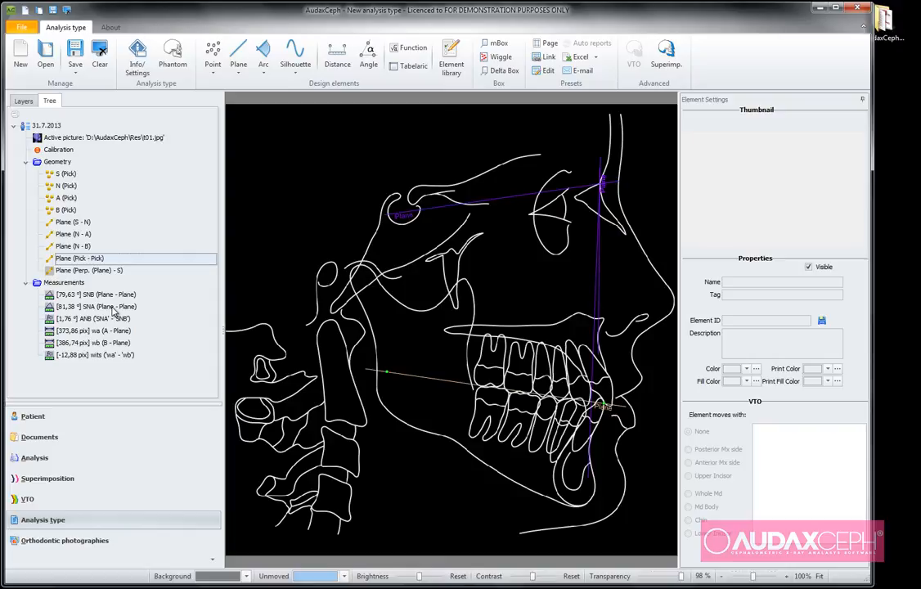
- From Link, open the Standard values editor and import the norms from demoAudaxCeph.xls
{"action": "left_click", "coordinate": [549, 62]}
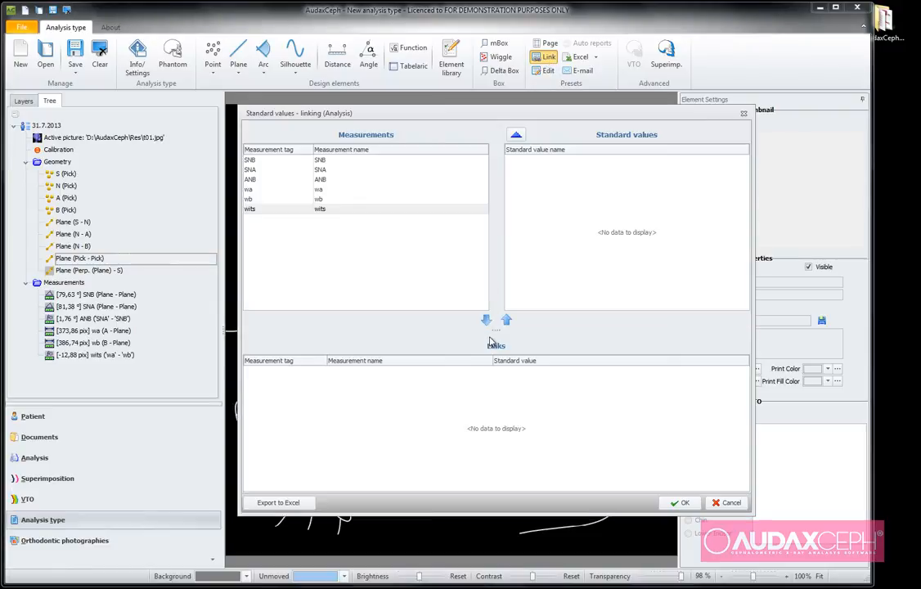
{"action": "left_click_drag", "start_coordinate": [426, 123], "coordinate": [412, 128]}
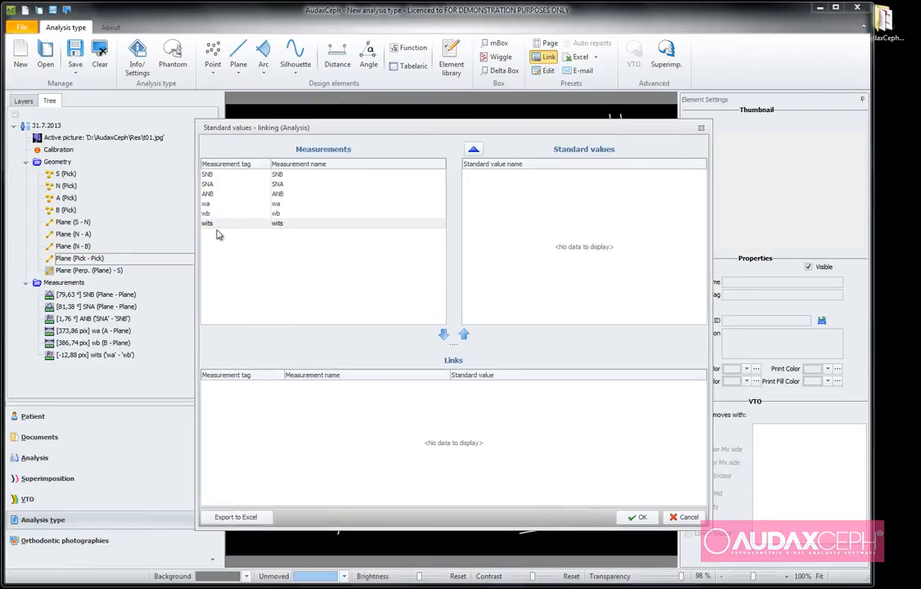
{"action": "left_click", "coordinate": [474, 153]}
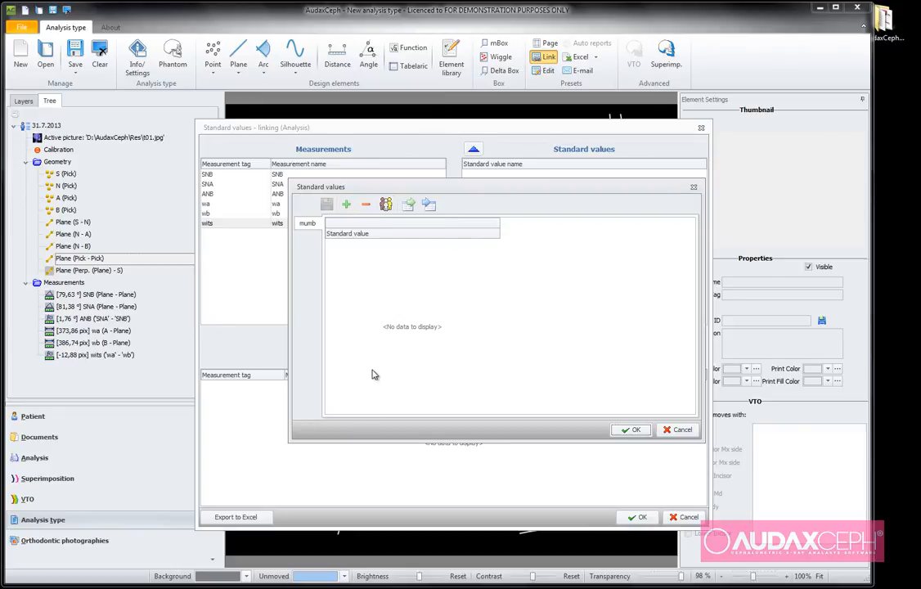
{"action": "left_click", "coordinate": [429, 204]}
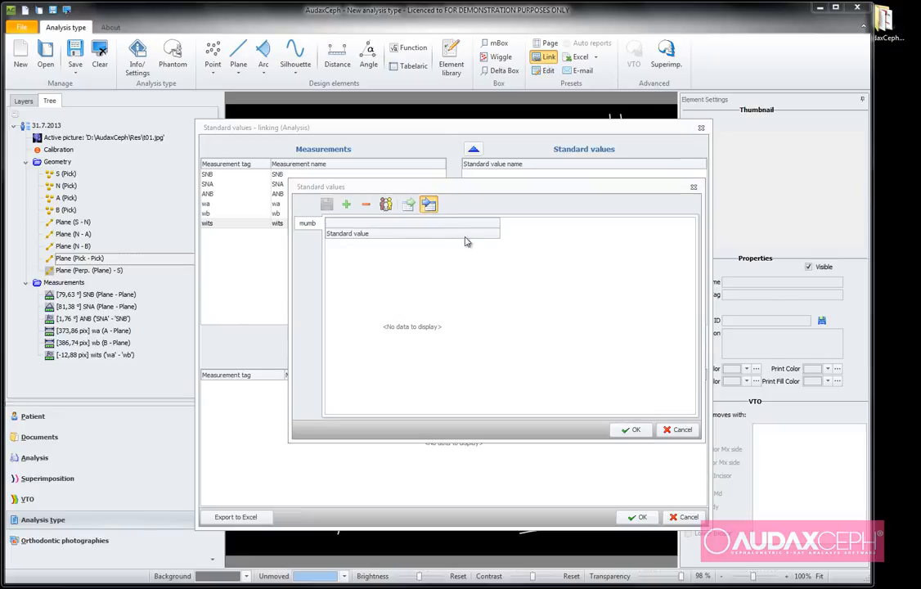
{"action": "left_click", "coordinate": [407, 201]}
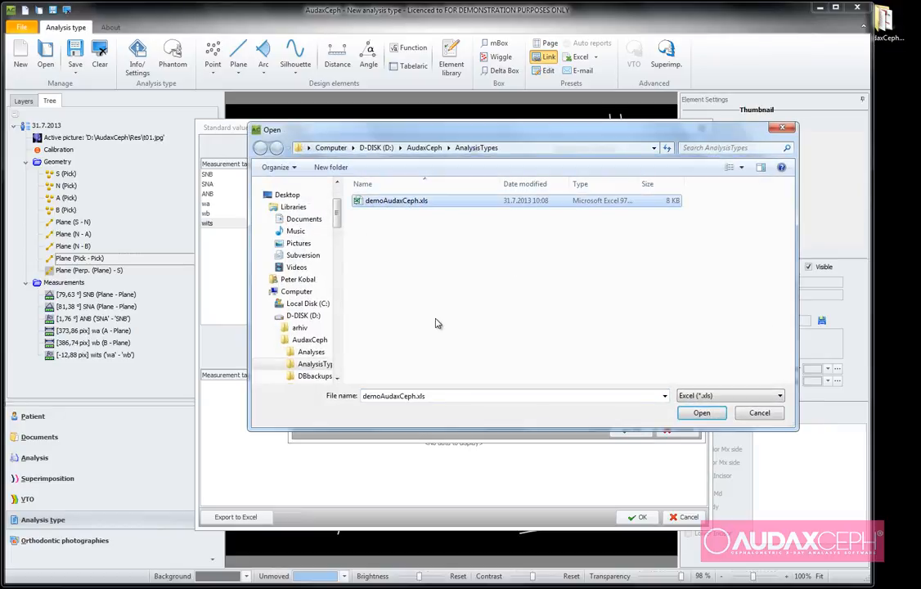
{"action": "left_click", "coordinate": [701, 412]}
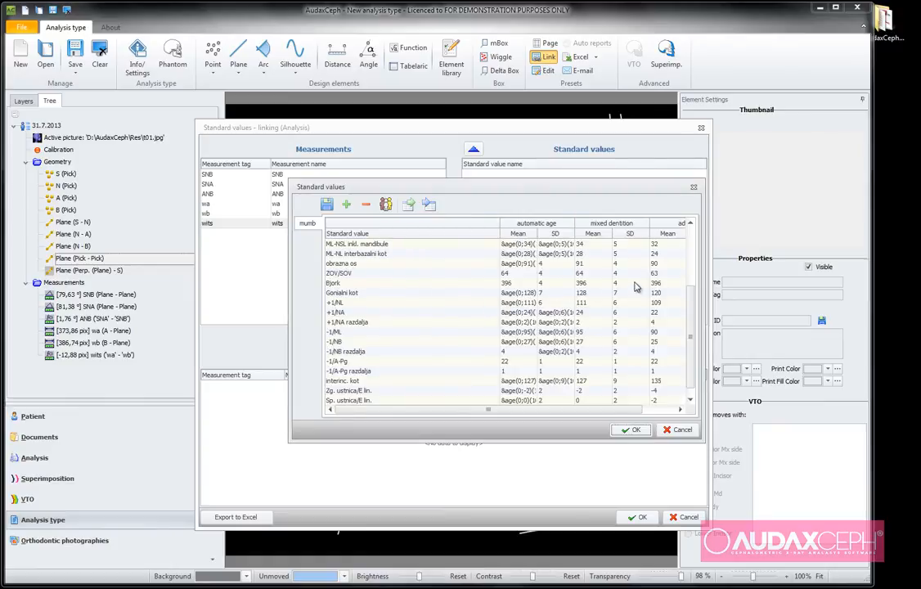
{"action": "left_click_drag", "start_coordinate": [692, 323], "coordinate": [656, 272]}
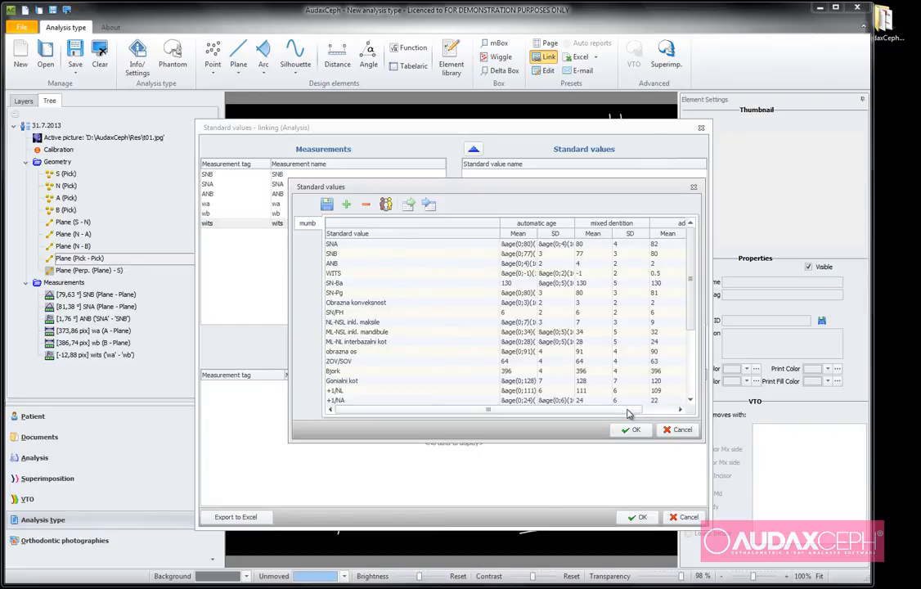
{"action": "left_click_drag", "start_coordinate": [628, 413], "coordinate": [665, 410]}
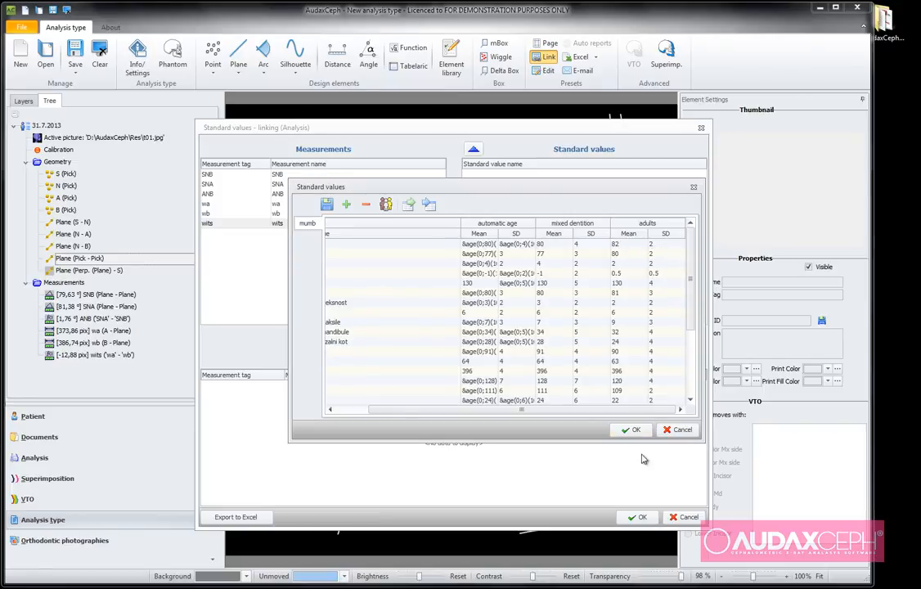
- Accept the imported norms and pair SNA, SNB, ANB and wits with SNA, SNB, ANB and WITS
{"action": "left_click", "coordinate": [632, 430]}
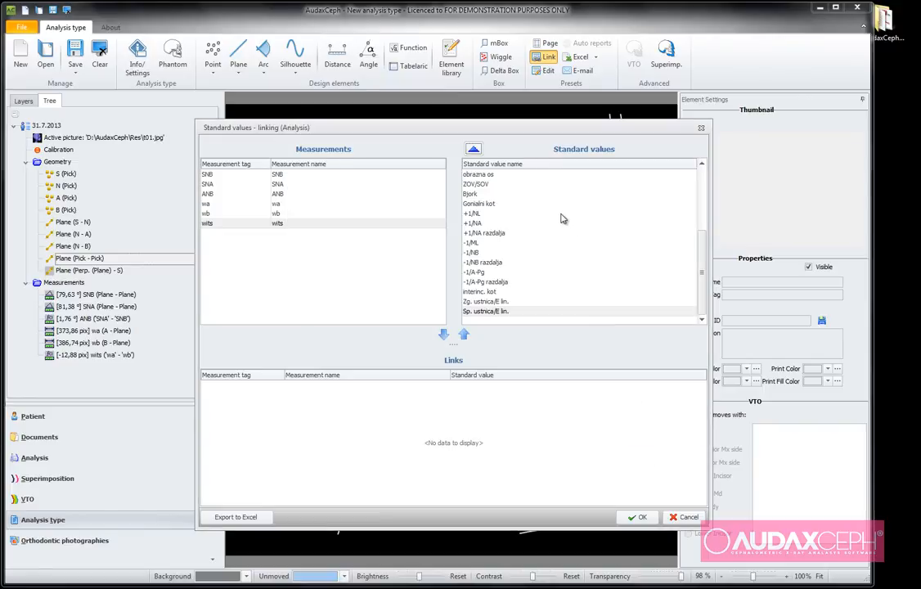
{"action": "scroll", "coordinate": [700, 209], "scroll_direction": "up", "scroll_amount": 1}
{"action": "left_click", "coordinate": [469, 174]}
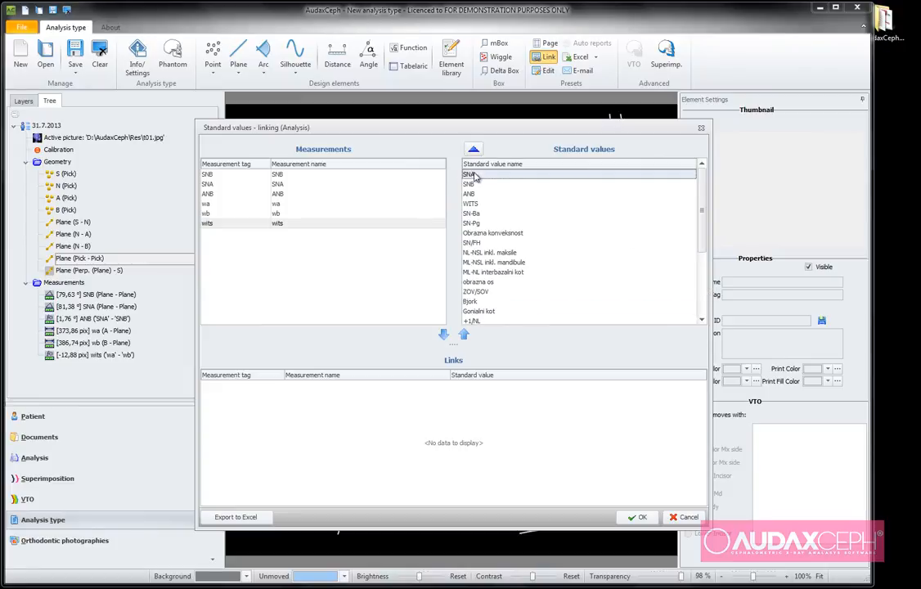
{"action": "left_click", "coordinate": [215, 185]}
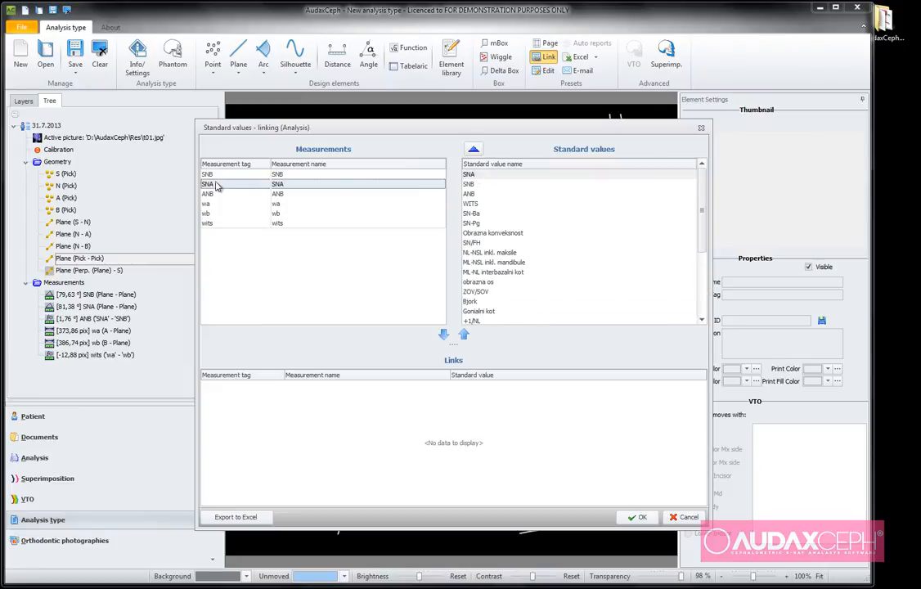
{"action": "left_click", "coordinate": [442, 333]}
{"action": "left_click", "coordinate": [241, 175]}
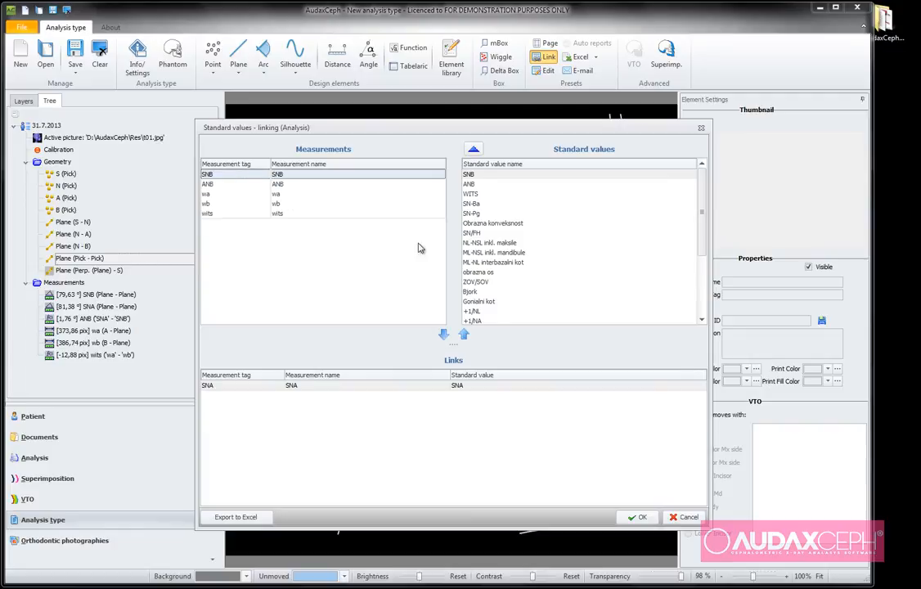
{"action": "left_click", "coordinate": [443, 335]}
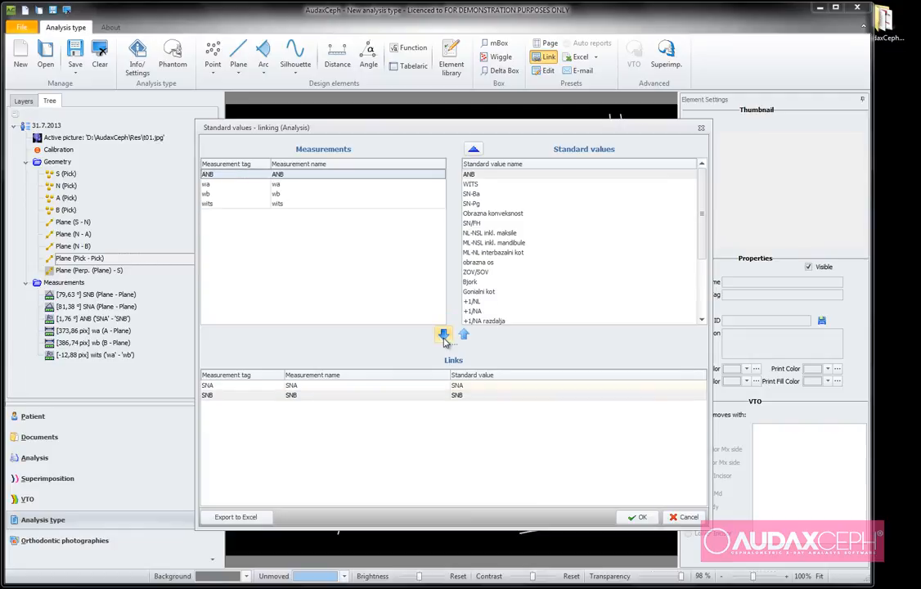
{"action": "left_click", "coordinate": [443, 335]}
{"action": "left_click", "coordinate": [242, 194]}
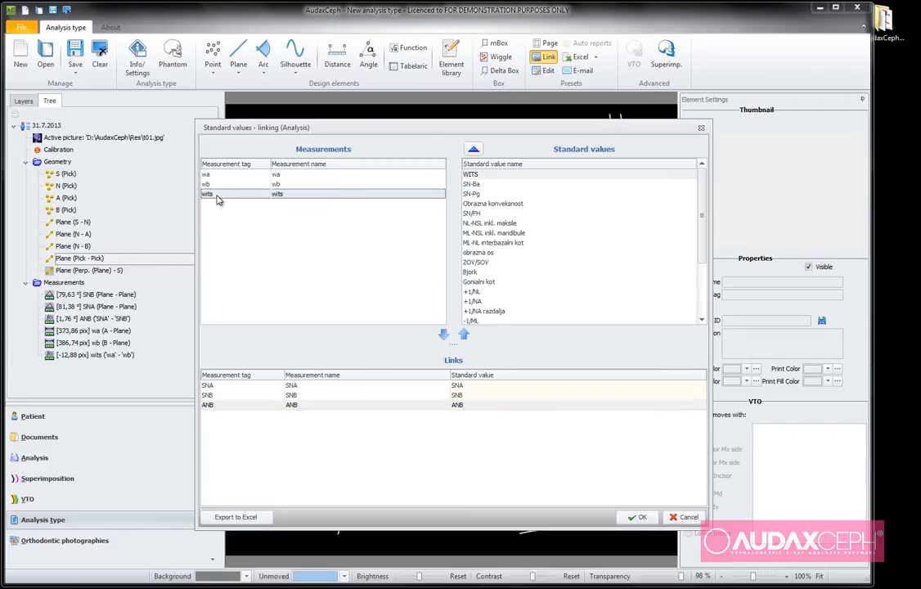
{"action": "left_click", "coordinate": [442, 334]}
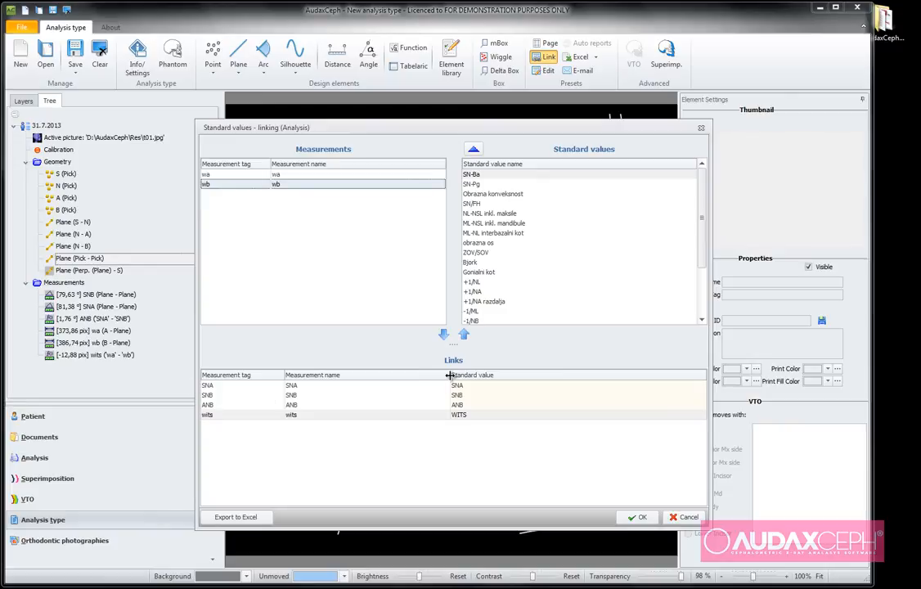
{"action": "left_click_drag", "start_coordinate": [449, 374], "coordinate": [360, 375]}
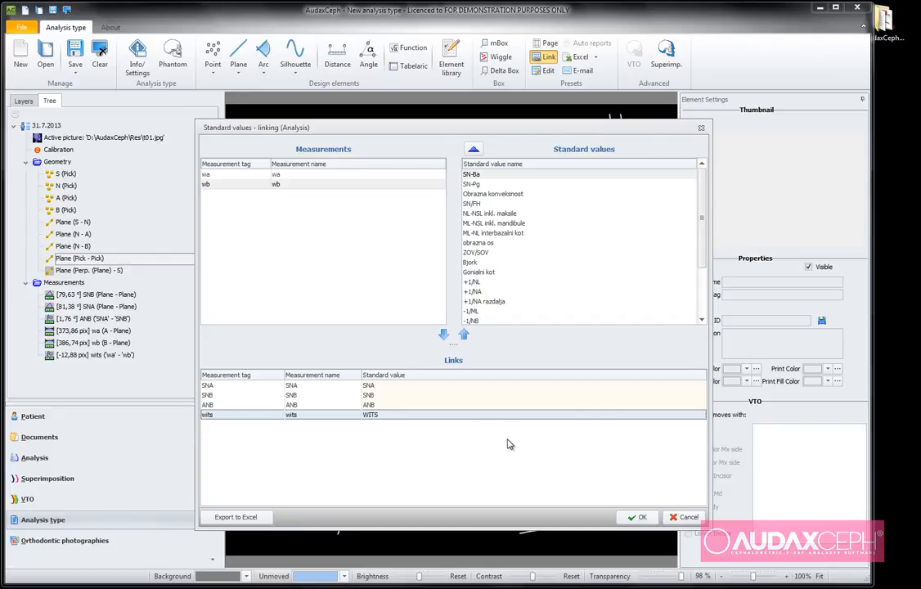
{"action": "left_click", "coordinate": [638, 517]}
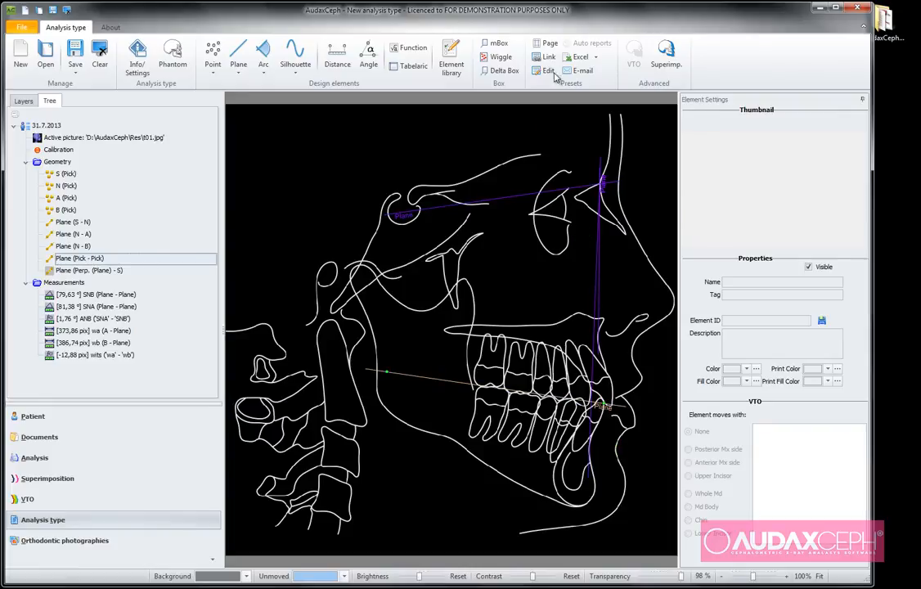
- Create print groups GRP1 and GRP2 and add both to the printout
{"action": "left_click", "coordinate": [549, 44]}
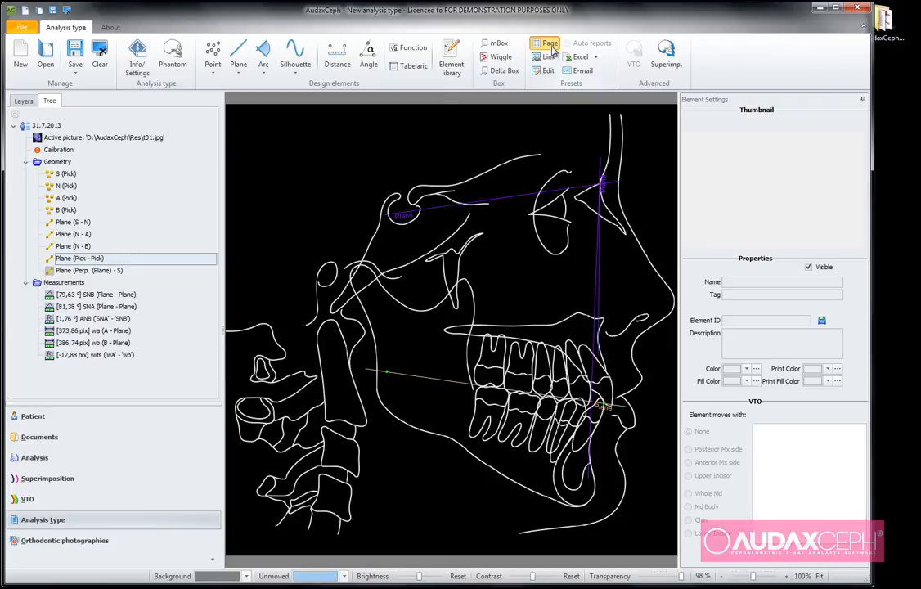
{"action": "left_click_drag", "start_coordinate": [548, 134], "coordinate": [500, 130]}
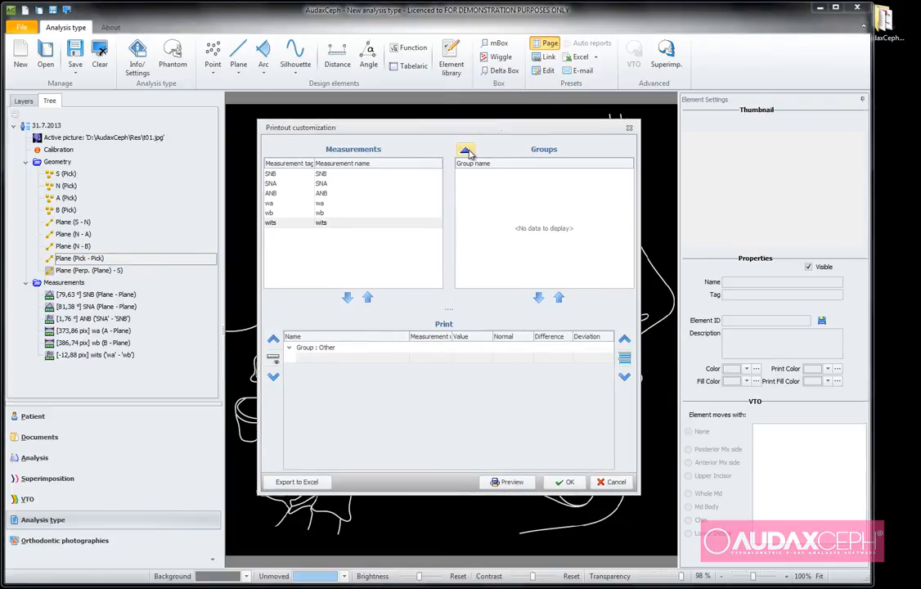
{"action": "left_click", "coordinate": [465, 150]}
{"action": "left_click", "coordinate": [370, 237]}
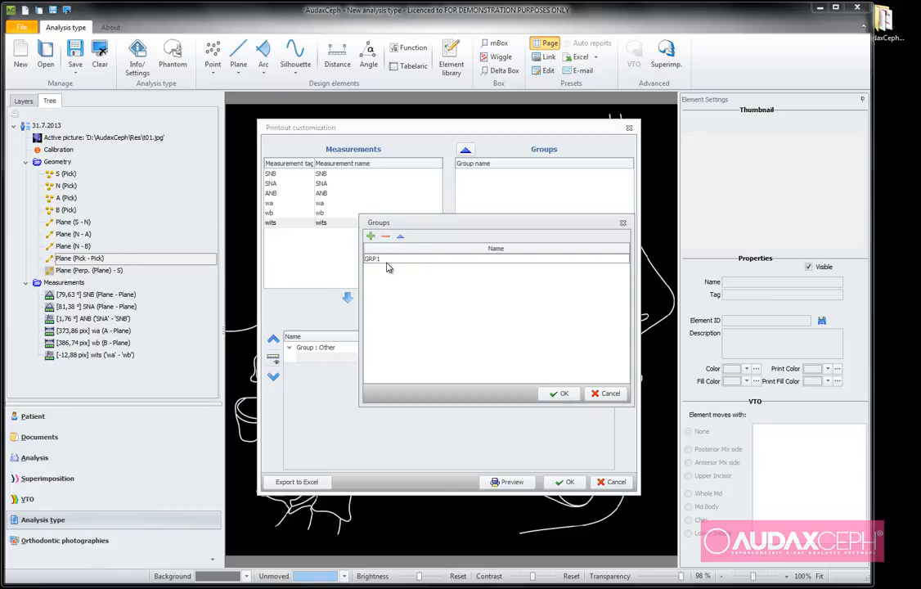
{"action": "left_click", "coordinate": [371, 237]}
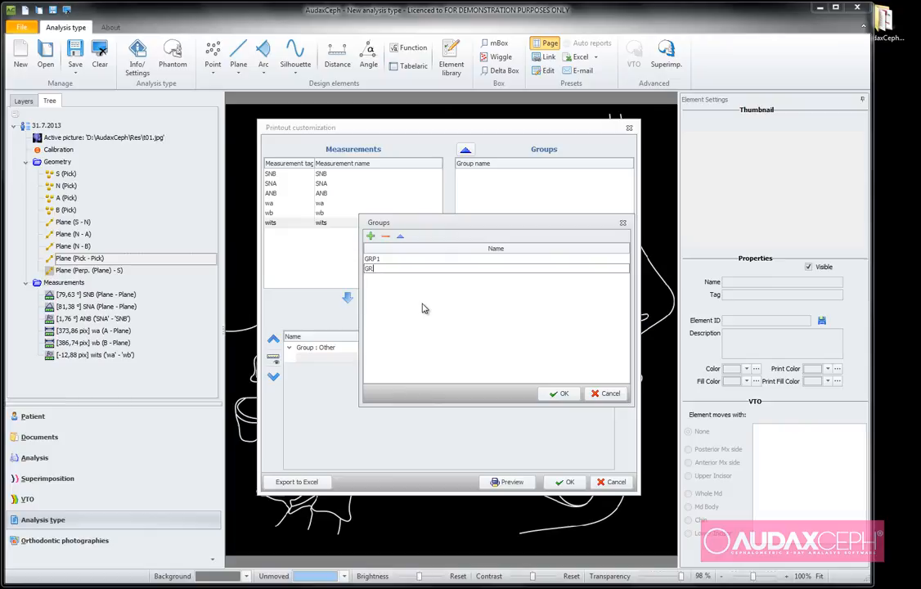
{"action": "left_click", "coordinate": [559, 394]}
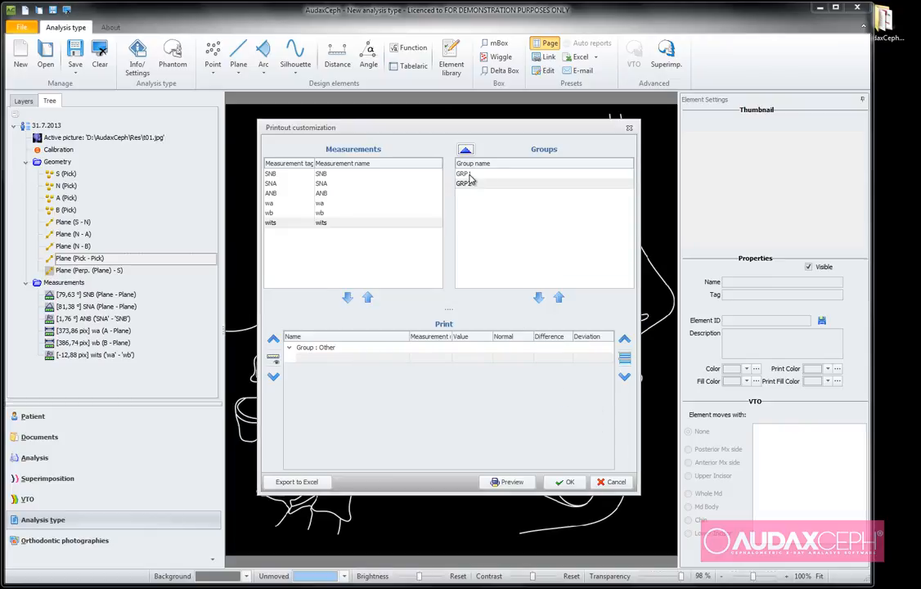
{"action": "double_click", "coordinate": [470, 175]}
{"action": "double_click", "coordinate": [470, 175]}
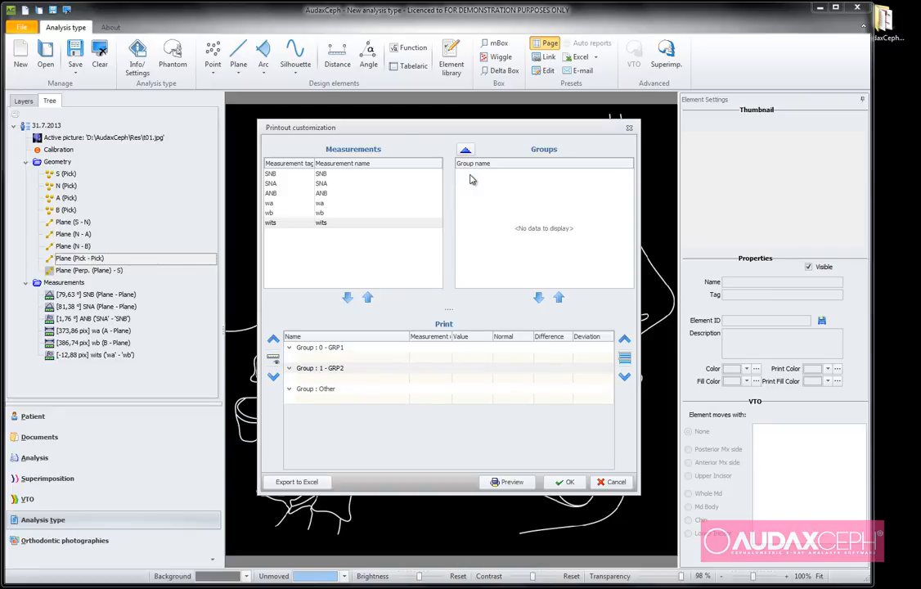
- Put SNA, SNB and ANB into GRP1 and wits into GRP2, then check the report preview
{"action": "left_click", "coordinate": [342, 360]}
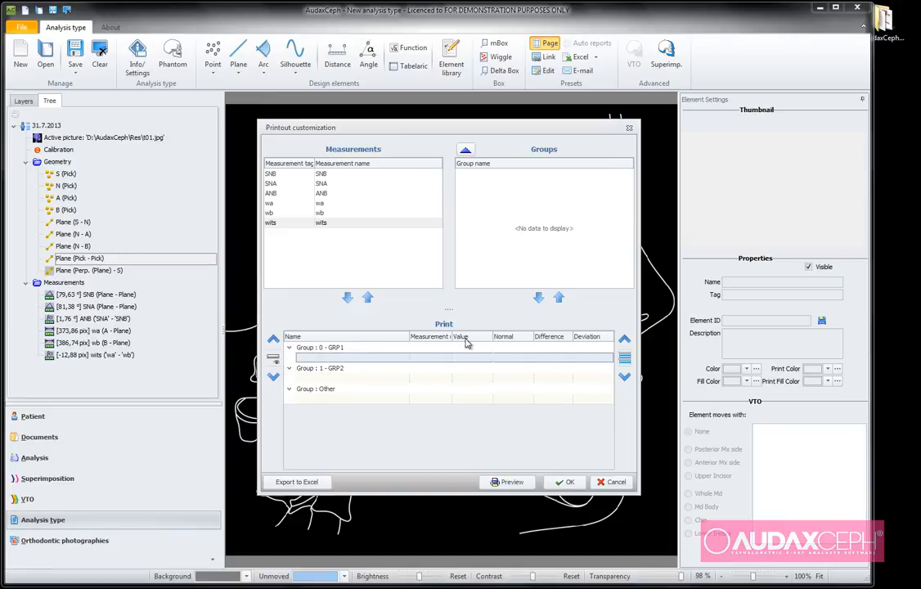
{"action": "double_click", "coordinate": [280, 184]}
{"action": "double_click", "coordinate": [279, 174]}
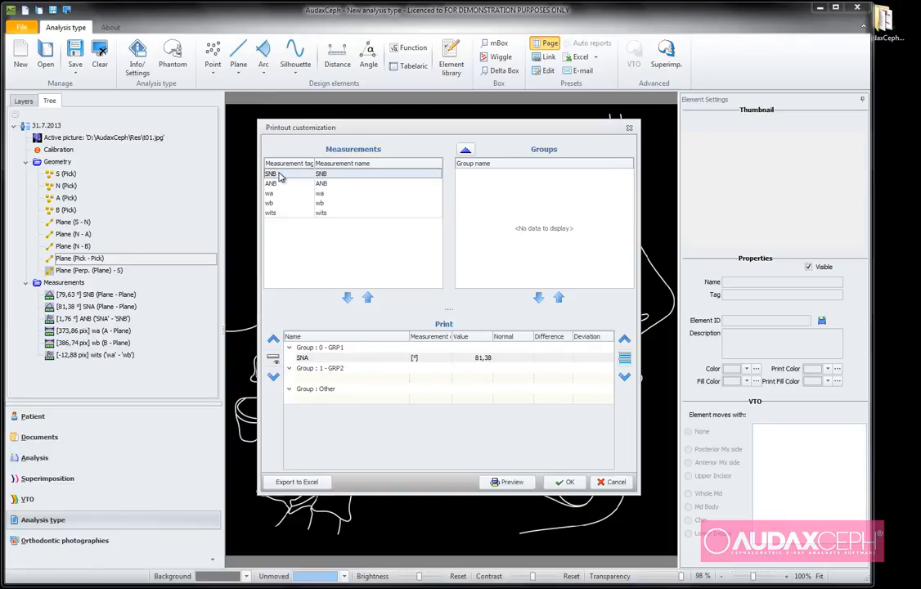
{"action": "double_click", "coordinate": [280, 174]}
{"action": "left_click", "coordinate": [360, 397]}
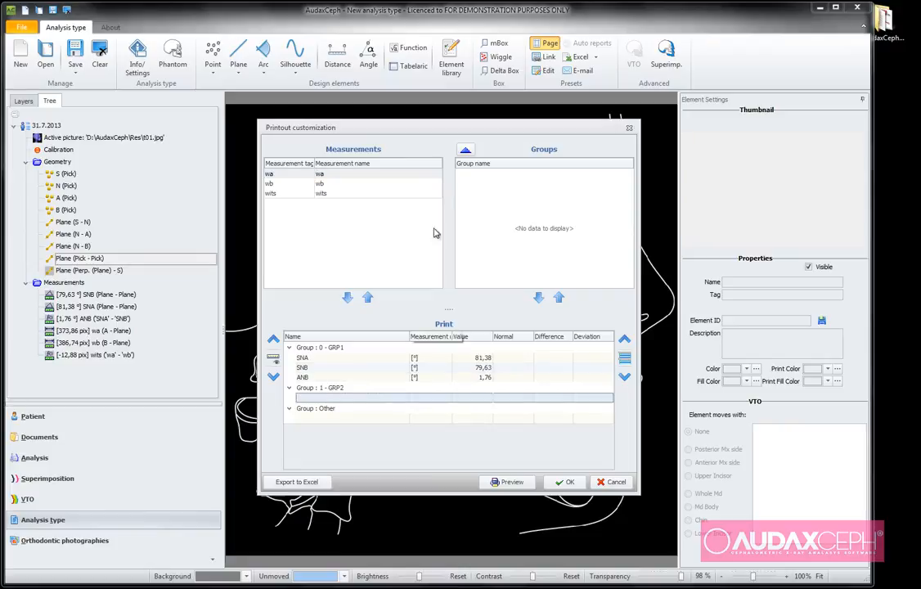
{"action": "double_click", "coordinate": [274, 193]}
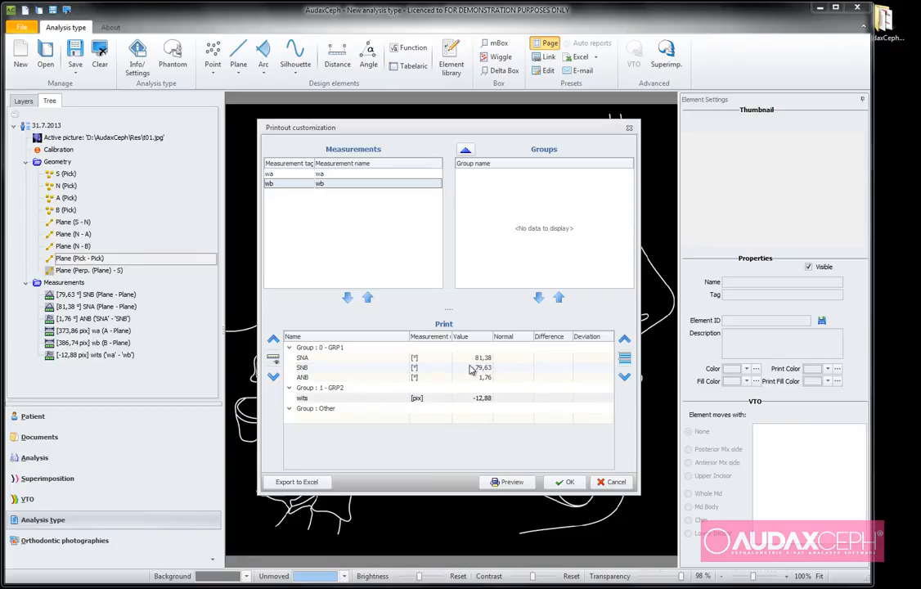
{"action": "left_click", "coordinate": [511, 482]}
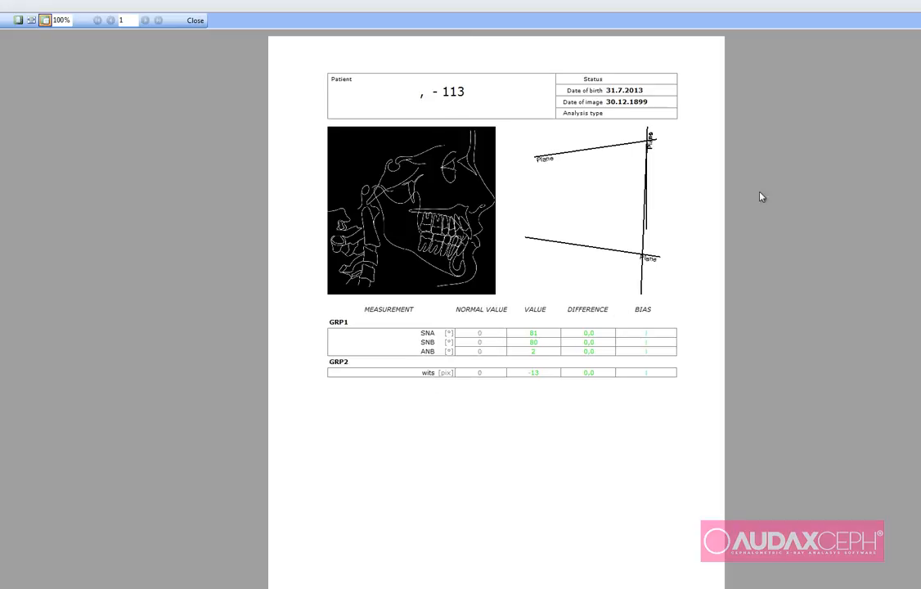
{"action": "left_click", "coordinate": [195, 20]}
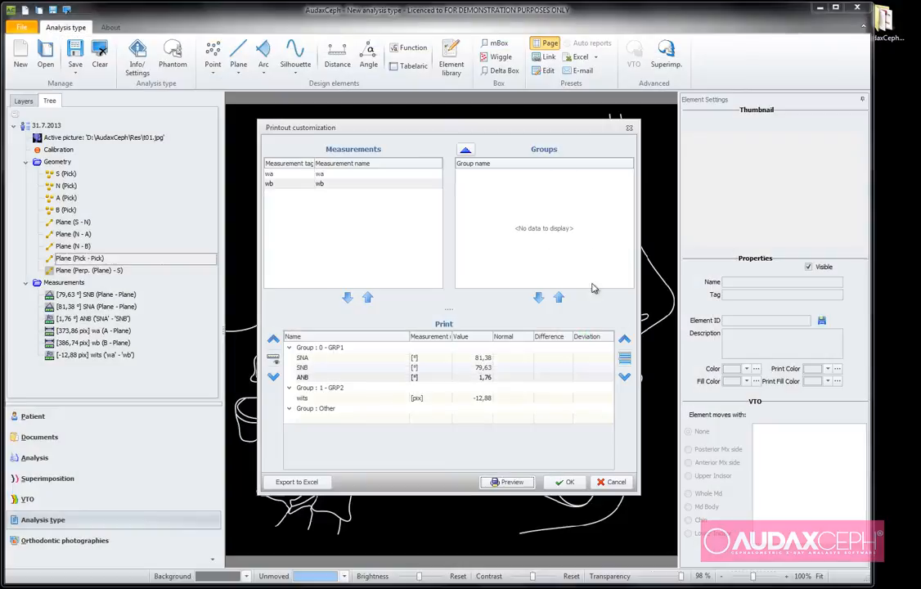
- Confirm the printout settings and show only the Radiograph and Analysis layers, hiding All Elements and Report
{"action": "left_click", "coordinate": [567, 482]}
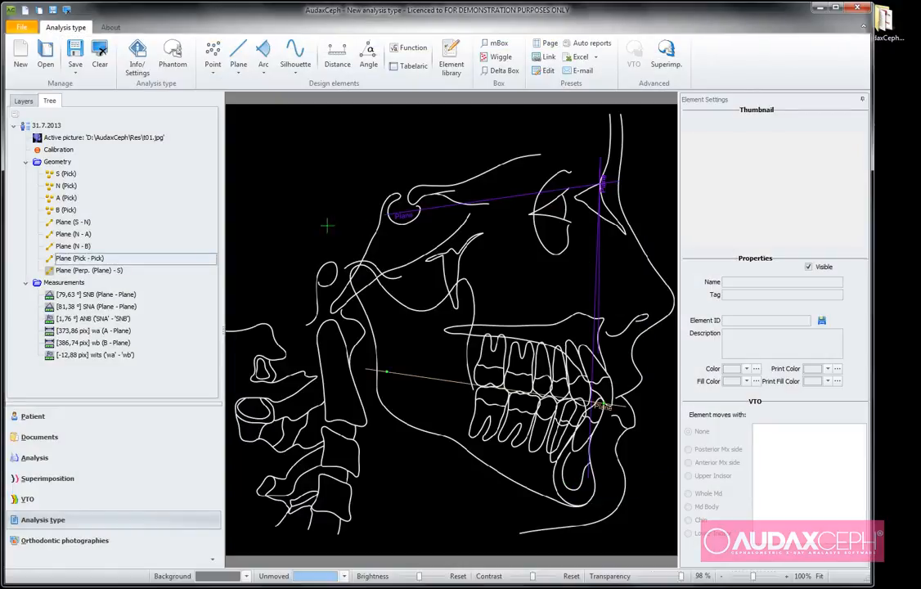
{"action": "left_click", "coordinate": [23, 101]}
{"action": "left_click", "coordinate": [136, 173]}
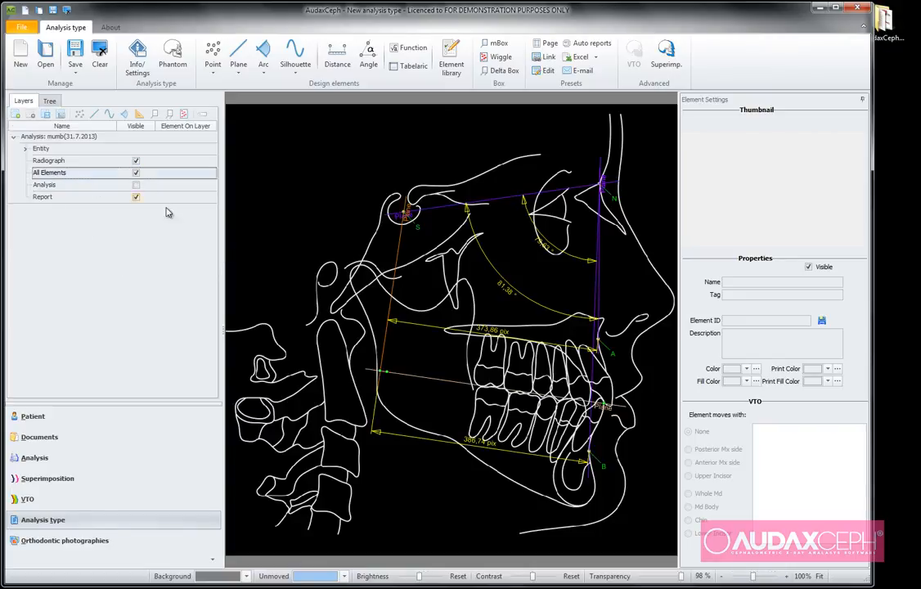
{"action": "left_click", "coordinate": [136, 198]}
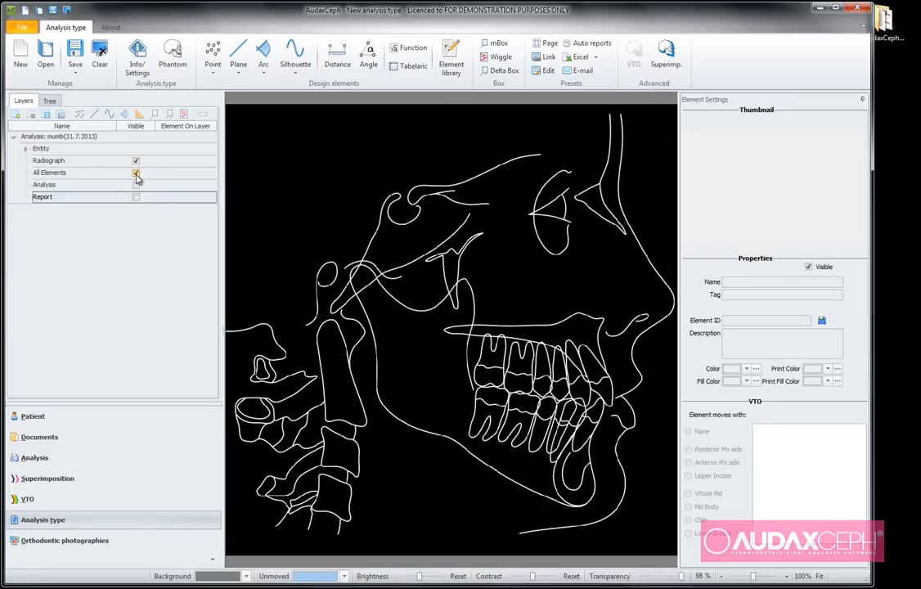
{"action": "left_click", "coordinate": [135, 173]}
{"action": "left_click", "coordinate": [136, 185]}
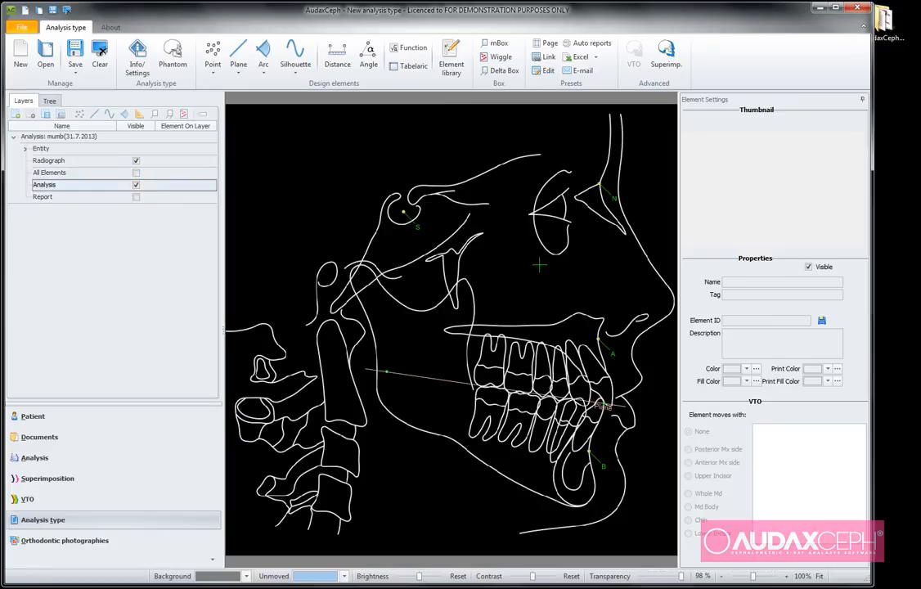
- Add link SN between Sella Turcica and N, untick Use Calibration, and set Report export to Together
{"action": "left_click", "coordinate": [667, 53]}
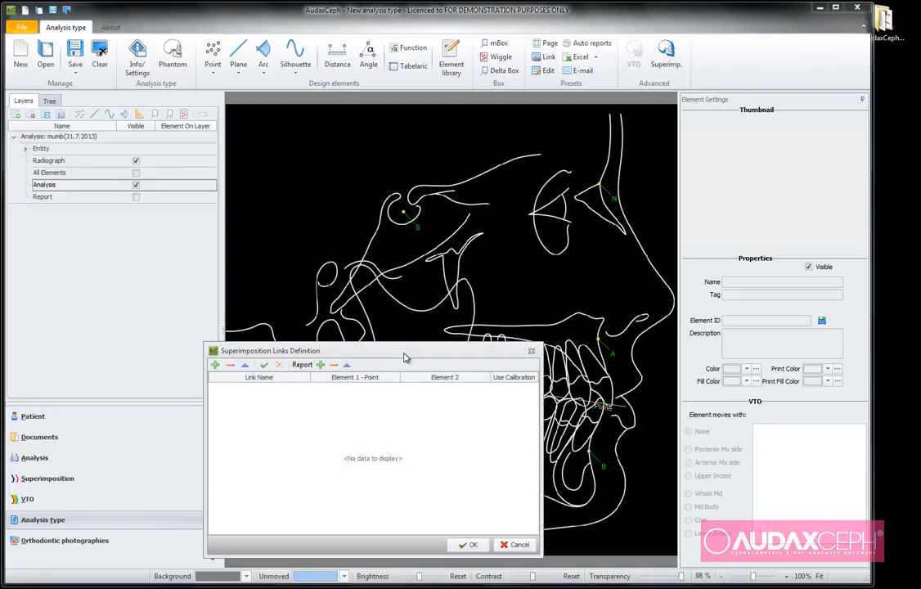
{"action": "left_click_drag", "start_coordinate": [405, 354], "coordinate": [529, 289]}
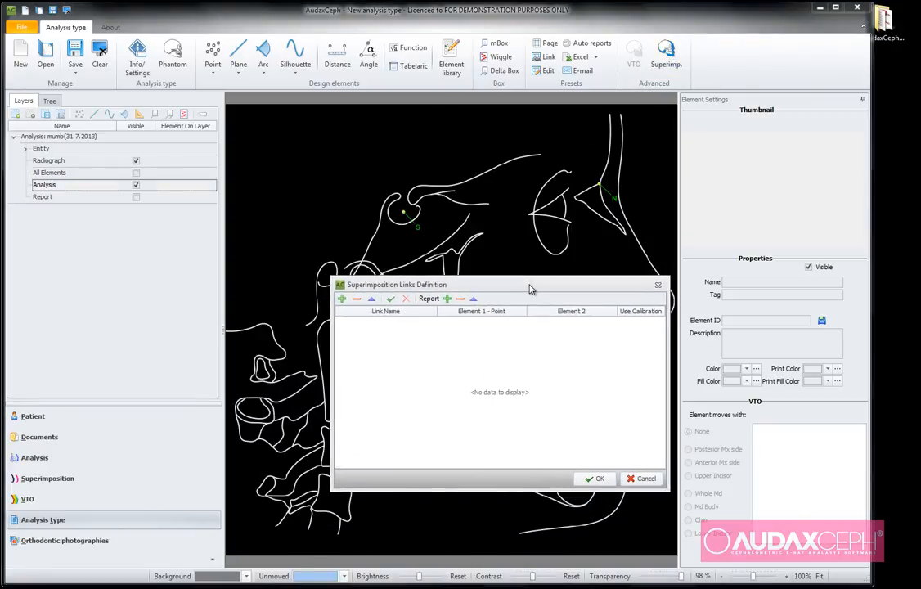
{"action": "left_click", "coordinate": [342, 298]}
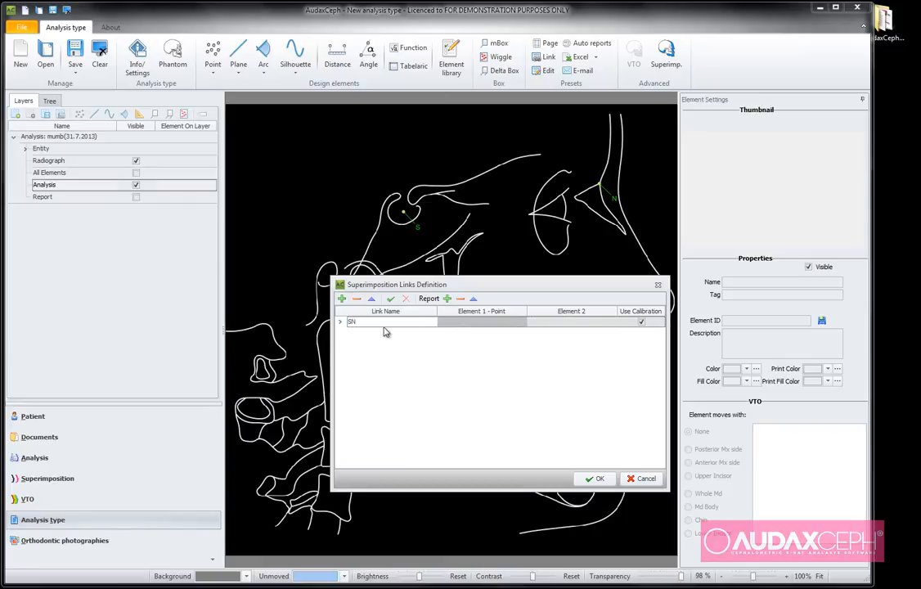
{"action": "left_click", "coordinate": [418, 227]}
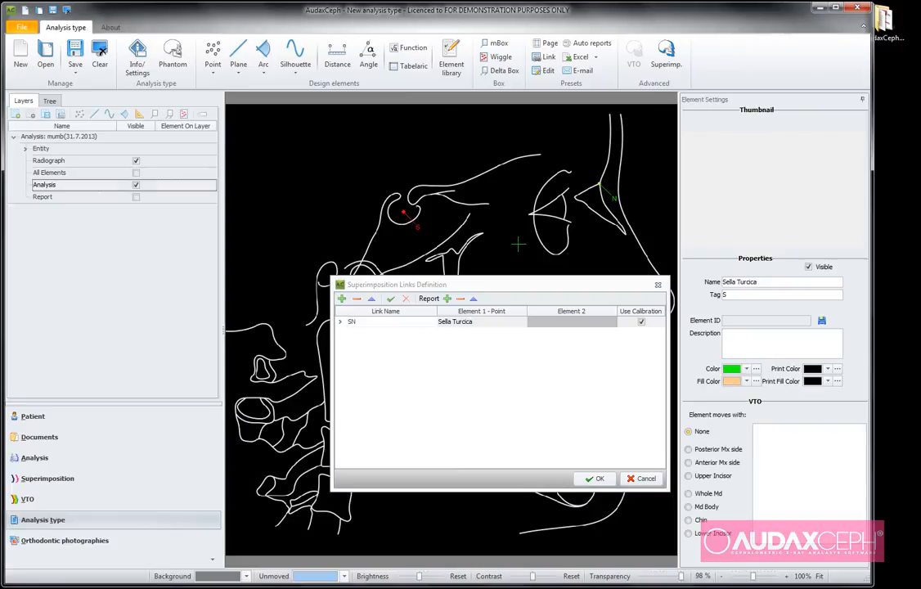
{"action": "left_click", "coordinate": [612, 197]}
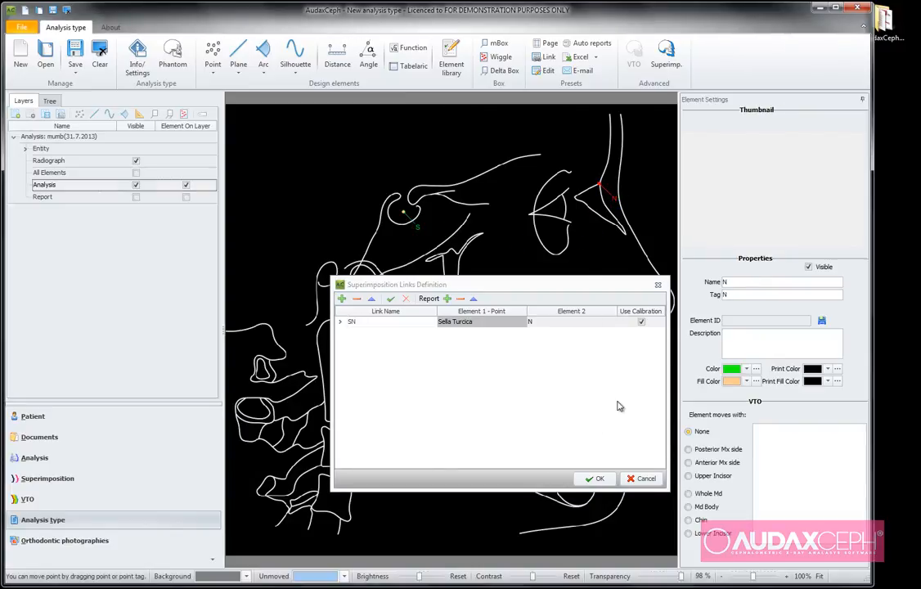
{"action": "left_click", "coordinate": [641, 322]}
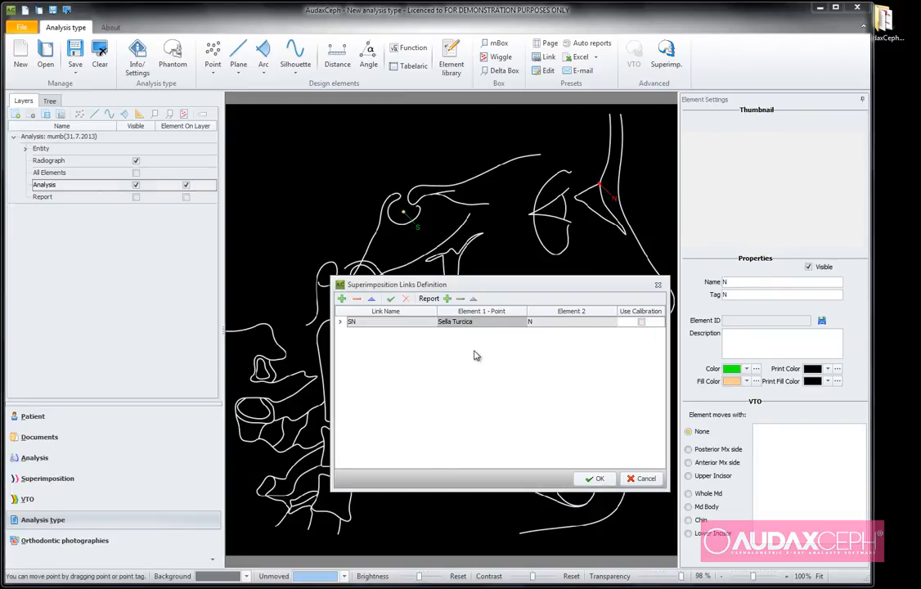
{"action": "left_click", "coordinate": [429, 298]}
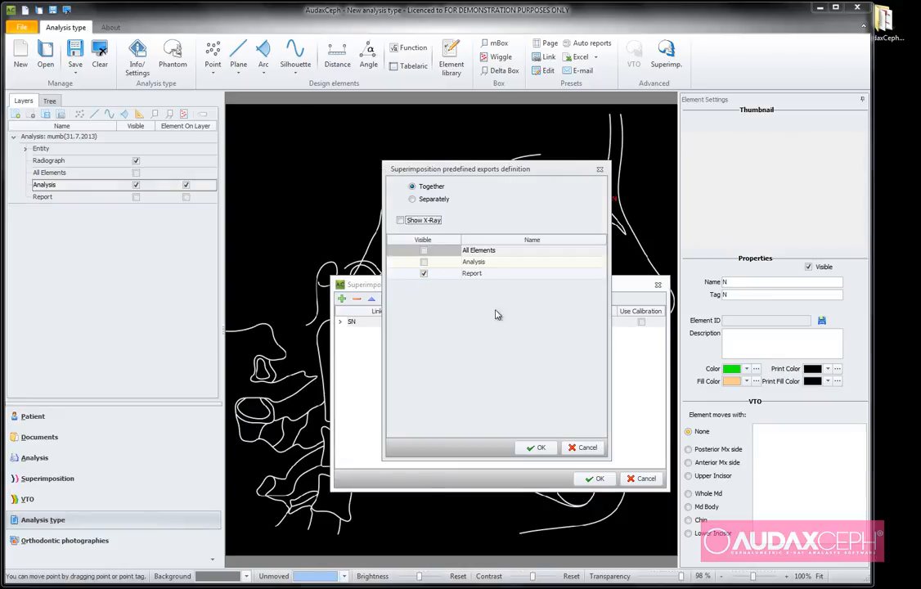
{"action": "left_click", "coordinate": [536, 448]}
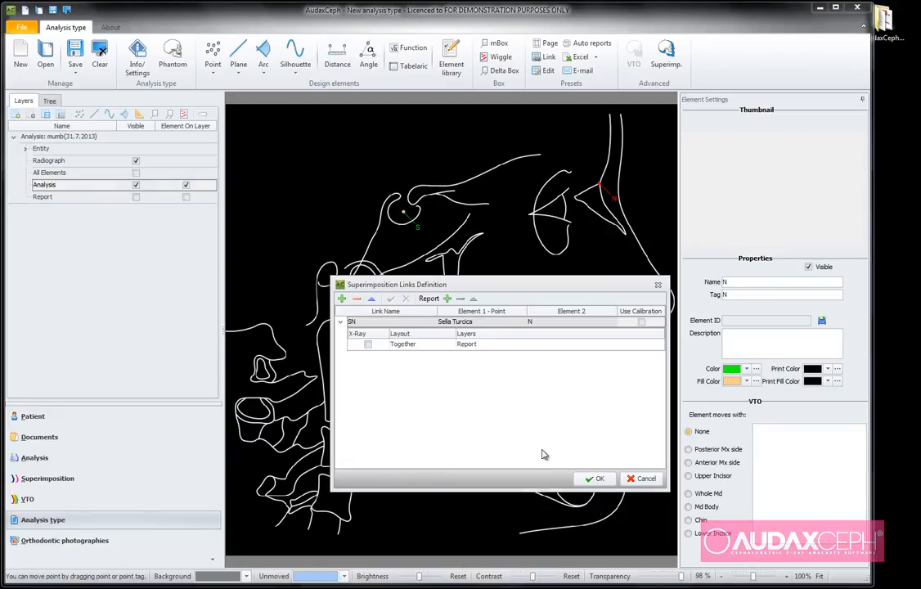
{"action": "left_click", "coordinate": [598, 479]}
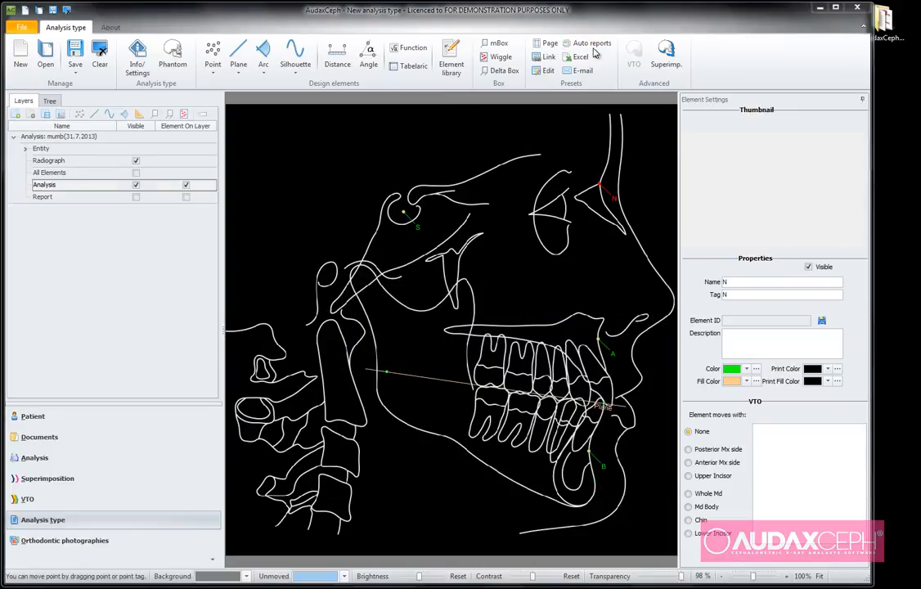
- Save the analysis type as mumb_1.acxT and go to the patient's Documents
{"action": "left_click_drag", "start_coordinate": [551, 22], "coordinate": [570, 25]}
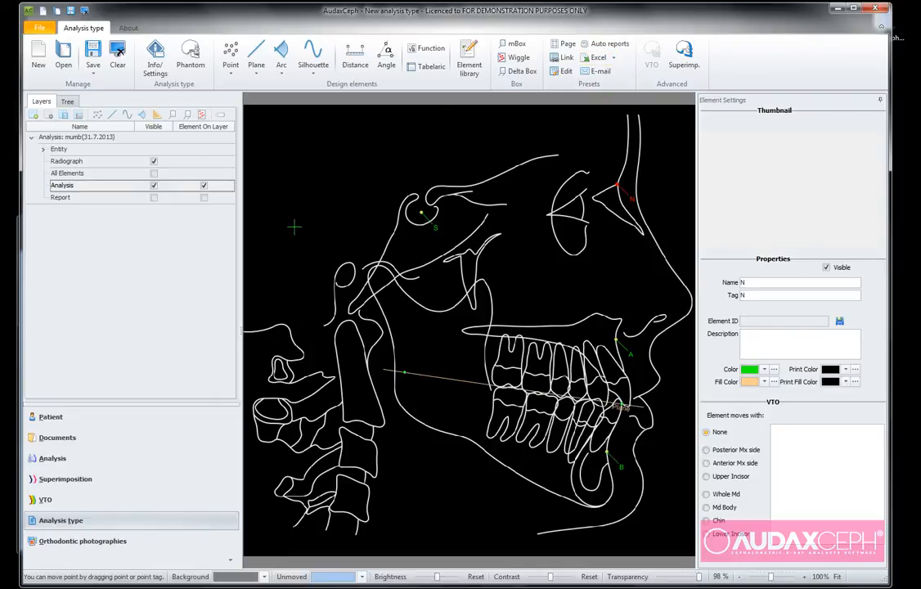
{"action": "left_click", "coordinate": [92, 54]}
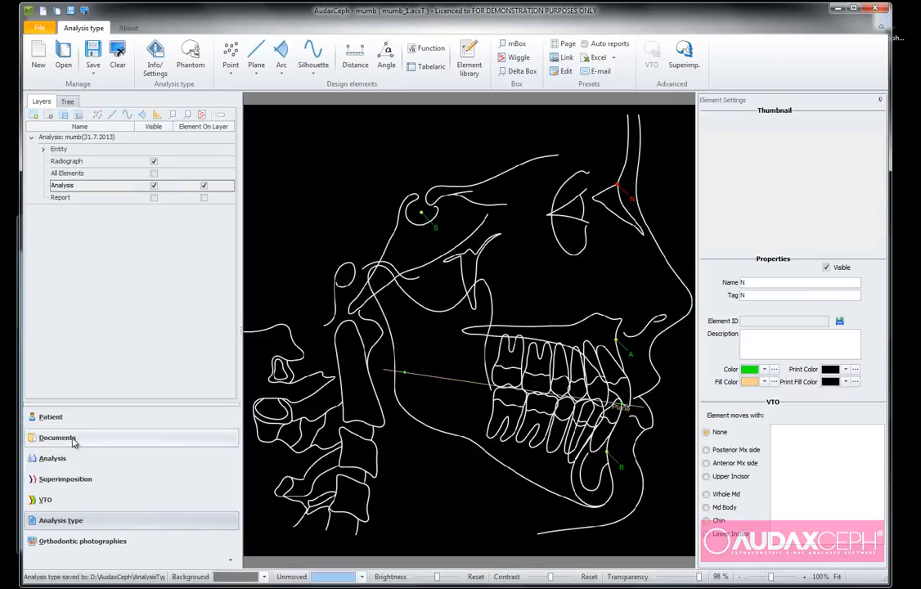
{"action": "left_click", "coordinate": [212, 433]}
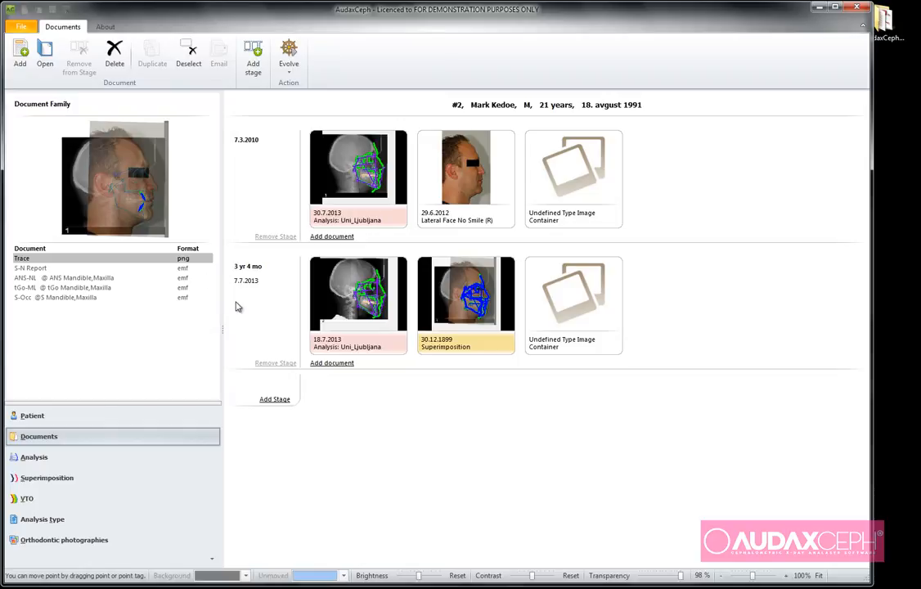
- Create a new patient from demoDICOM.dcm via New > From File, without going to the analysis module
{"action": "left_click", "coordinate": [31, 28]}
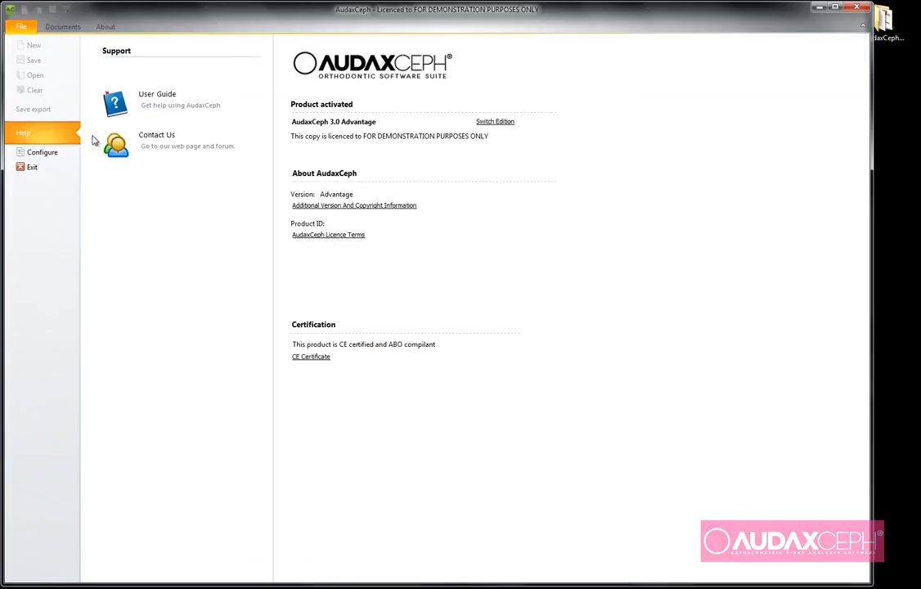
{"action": "left_click", "coordinate": [68, 29]}
{"action": "left_click", "coordinate": [32, 415]}
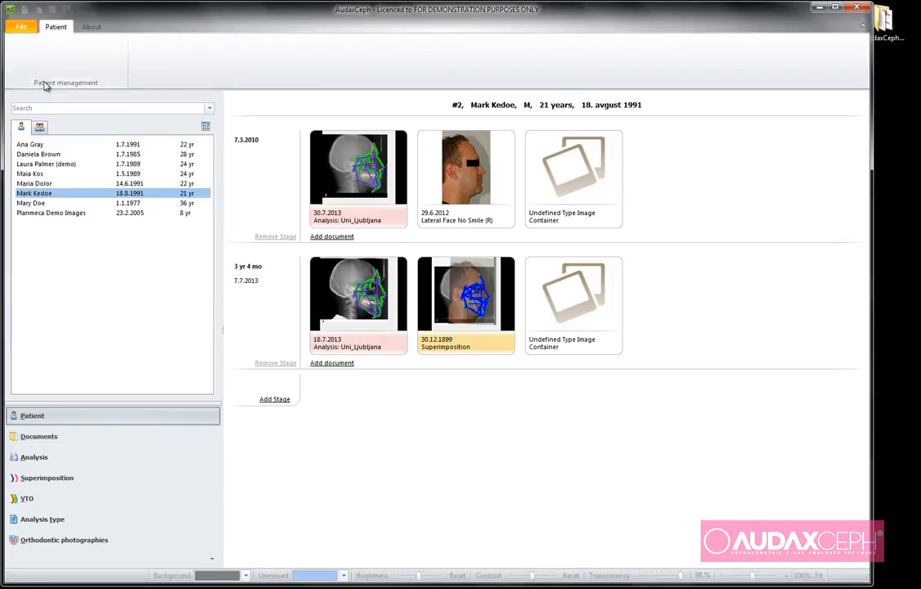
{"action": "left_click", "coordinate": [21, 66]}
{"action": "left_click", "coordinate": [37, 85]}
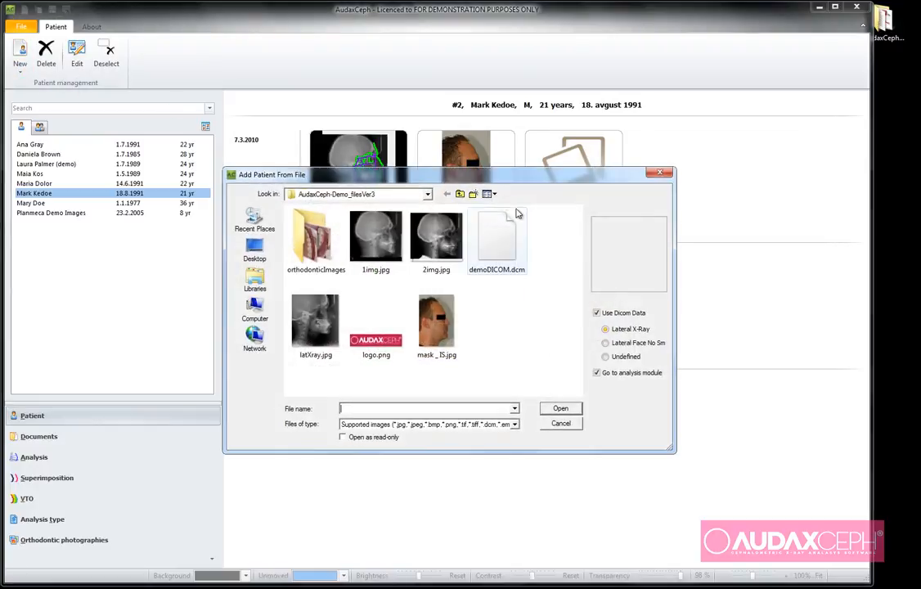
{"action": "left_click", "coordinate": [494, 261]}
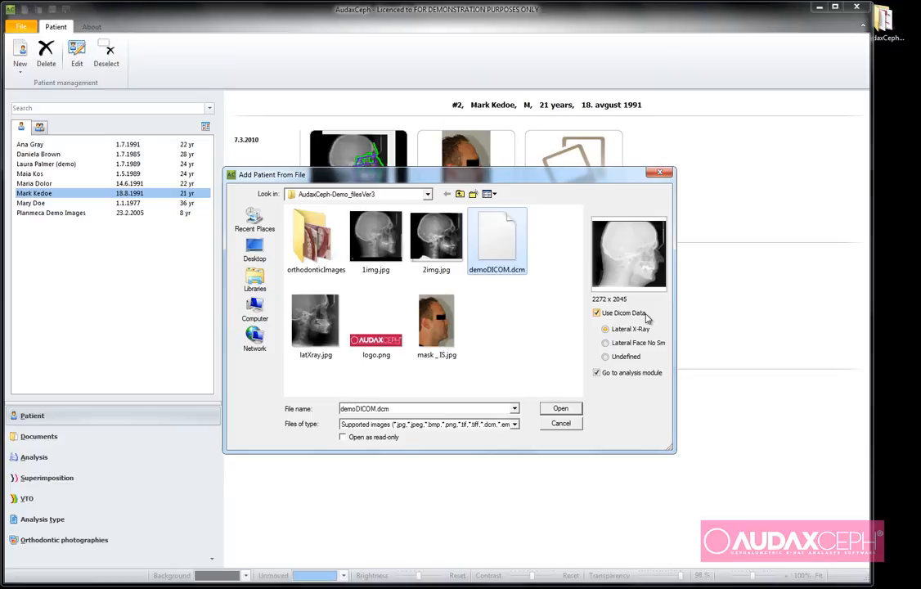
{"action": "left_click", "coordinate": [598, 373]}
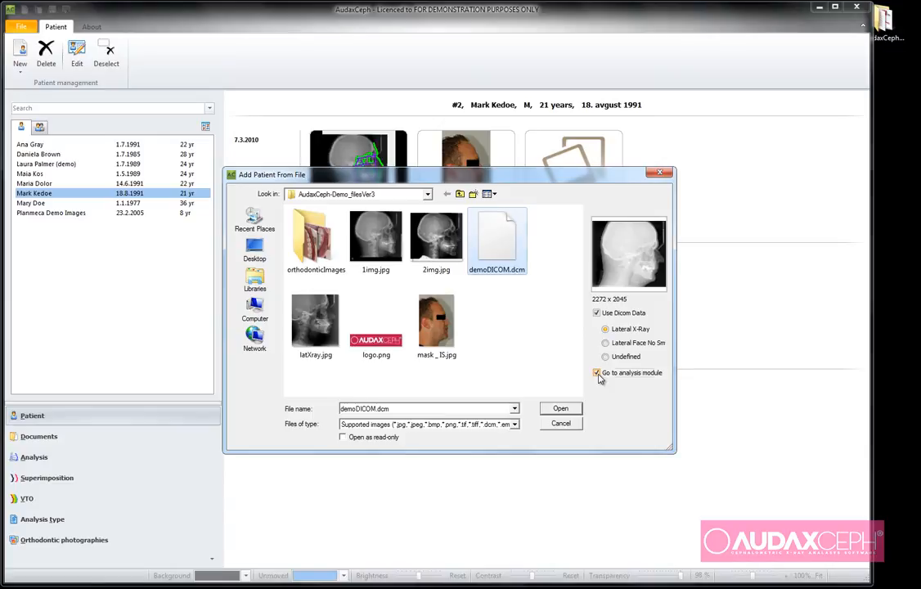
{"action": "left_click", "coordinate": [561, 410]}
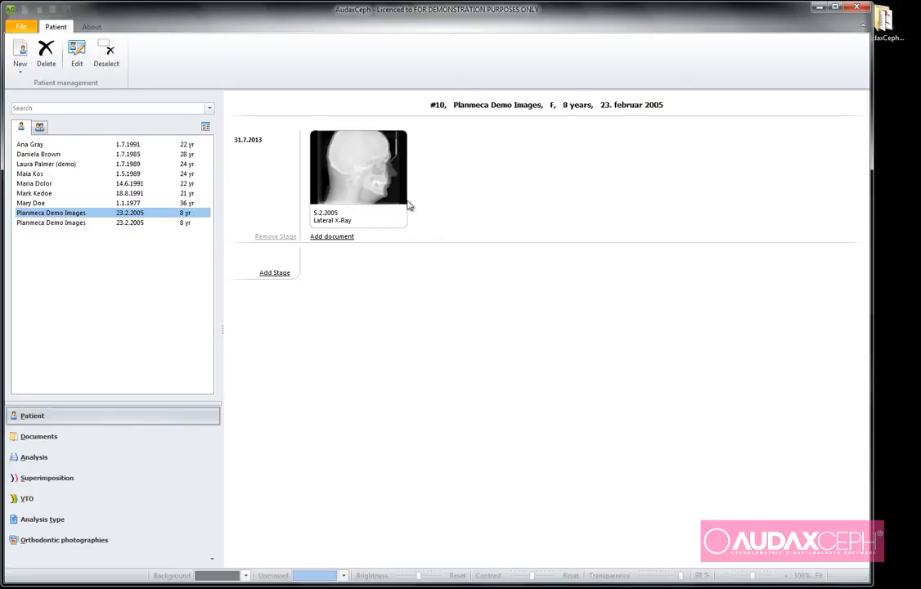
- Start a New Analysis on the imported lateral X-ray and open it in the image editor
{"action": "right_click", "coordinate": [368, 173]}
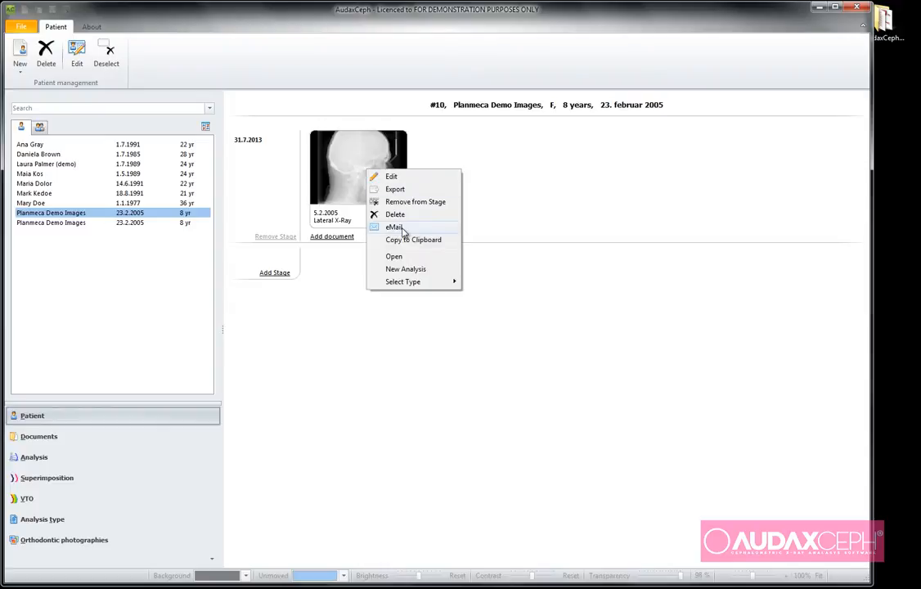
{"action": "left_click", "coordinate": [414, 273]}
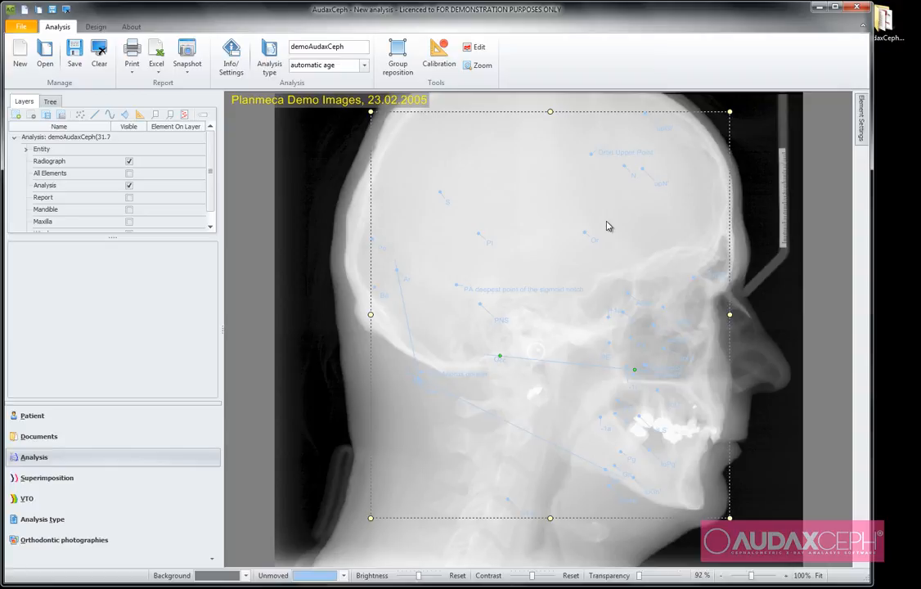
{"action": "left_click", "coordinate": [475, 47]}
- Dismiss the language warning, apply gray level at gamma 0,35, and soft-tissue filter chin region ROI 0
{"action": "left_click", "coordinate": [495, 325]}
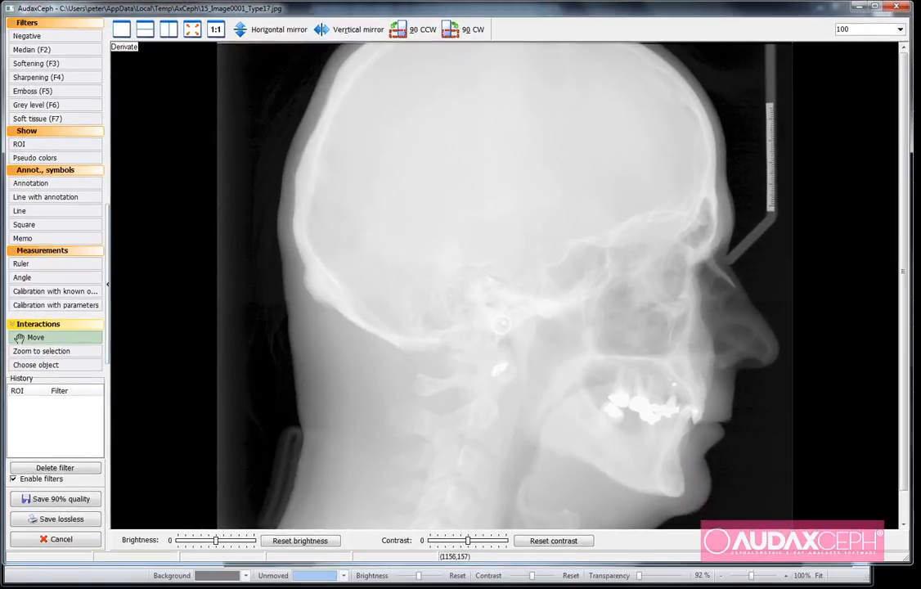
{"action": "left_click", "coordinate": [40, 106]}
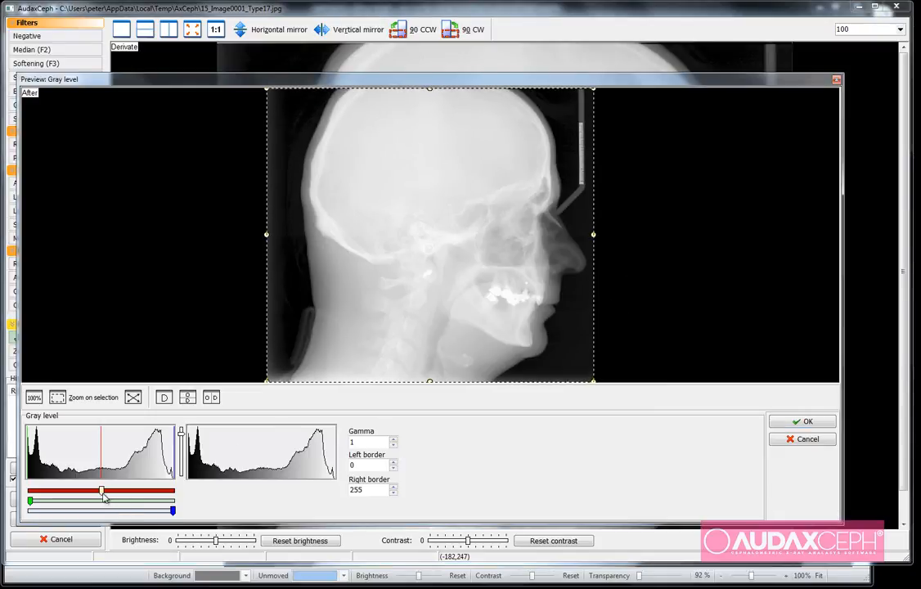
{"action": "left_click_drag", "start_coordinate": [103, 495], "coordinate": [148, 493]}
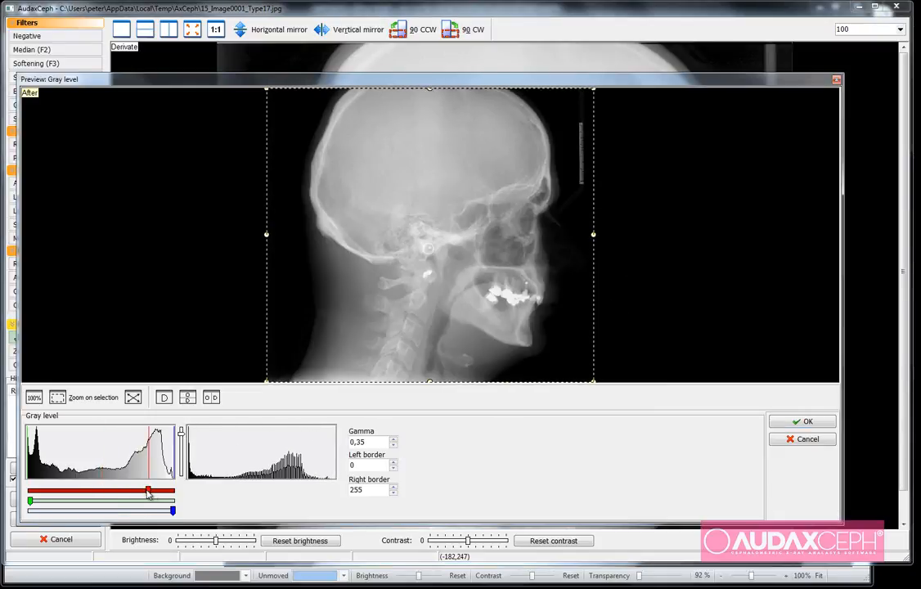
{"action": "left_click", "coordinate": [802, 423]}
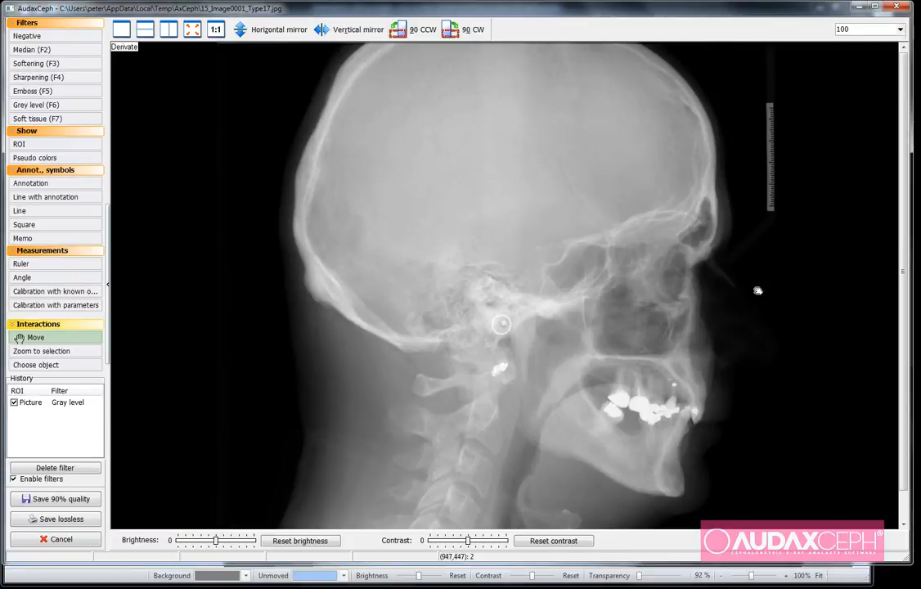
{"action": "left_click", "coordinate": [73, 144]}
{"action": "left_click_drag", "start_coordinate": [690, 466], "coordinate": [786, 507]}
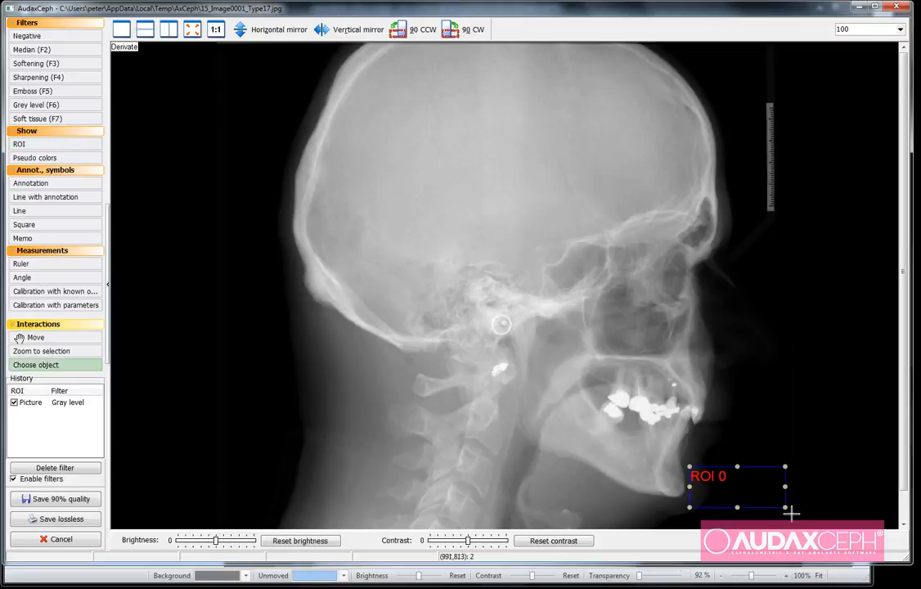
{"action": "left_click", "coordinate": [45, 118]}
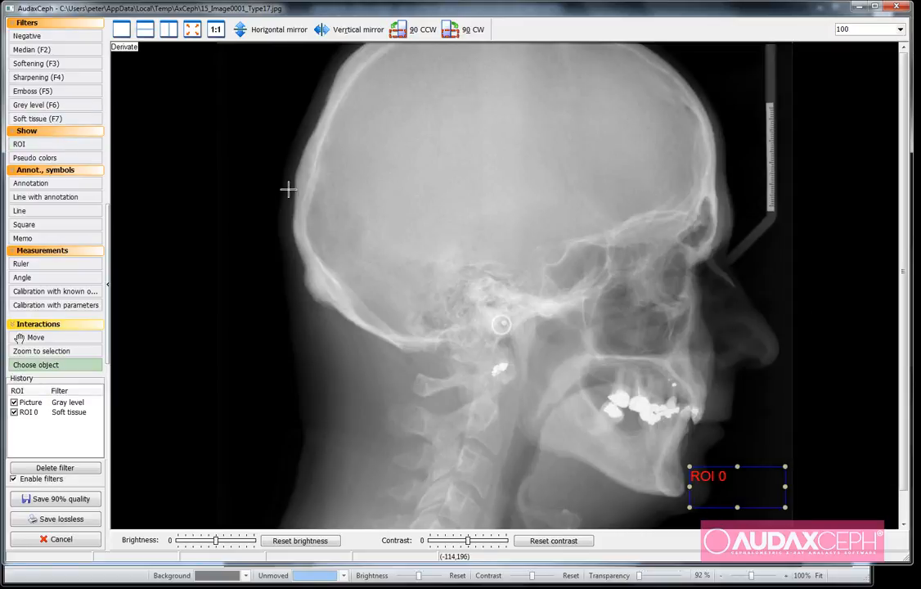
{"action": "left_click", "coordinate": [738, 408]}
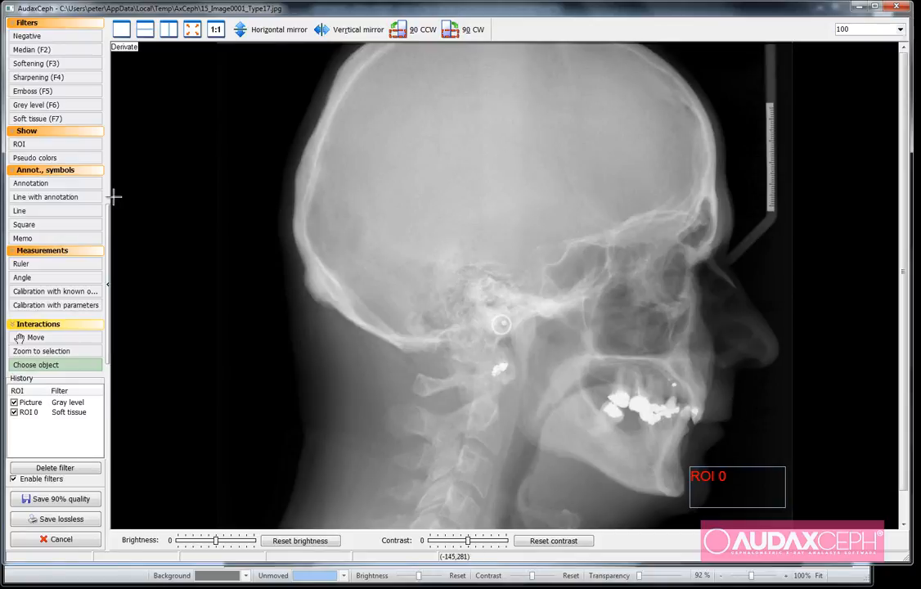
- Reapply gray level at gamma 0,57, add soft-tissue region ROI 1, and save the image lossless
{"action": "left_click", "coordinate": [53, 105]}
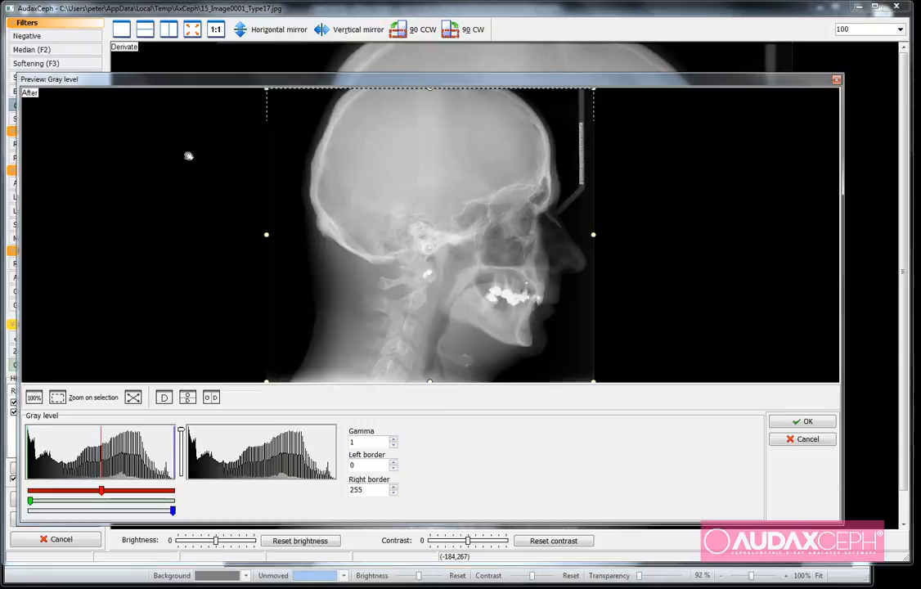
{"action": "left_click_drag", "start_coordinate": [112, 496], "coordinate": [139, 495]}
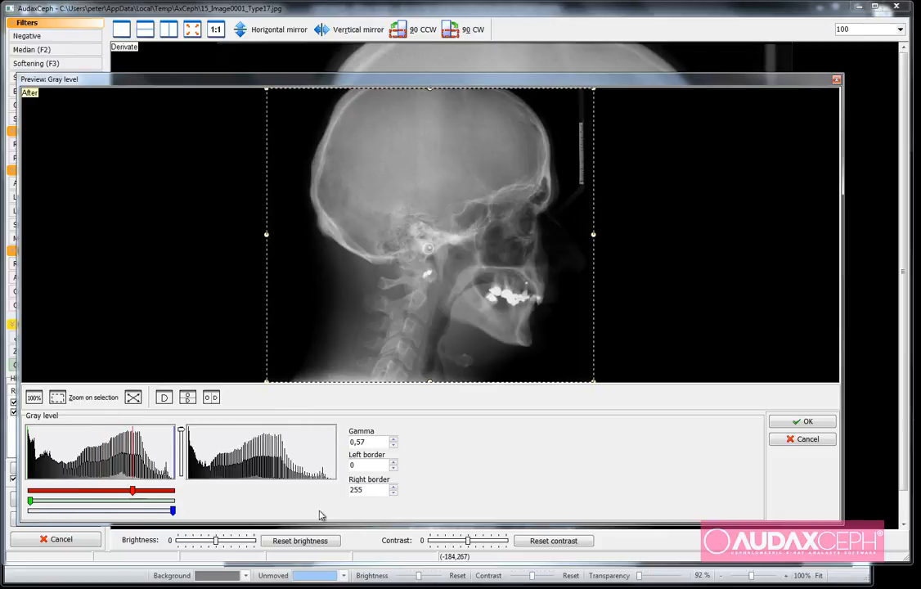
{"action": "left_click", "coordinate": [804, 421]}
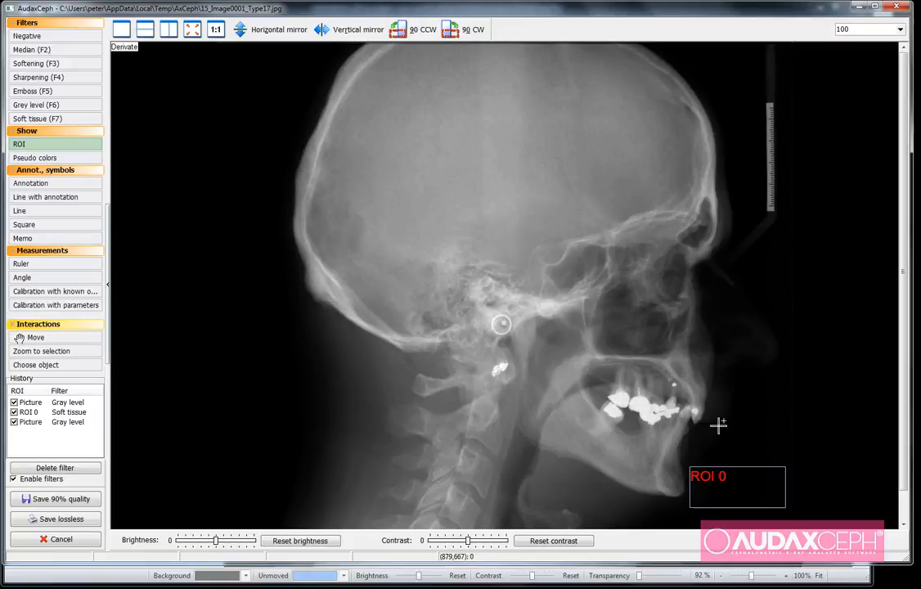
{"action": "left_click_drag", "start_coordinate": [717, 424], "coordinate": [732, 486]}
{"action": "left_click", "coordinate": [37, 119]}
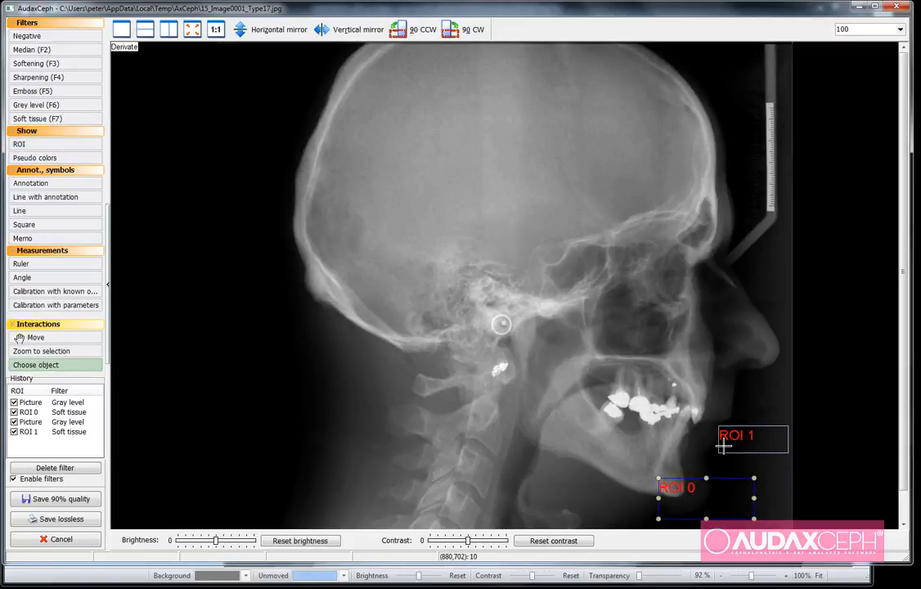
{"action": "left_click", "coordinate": [58, 519]}
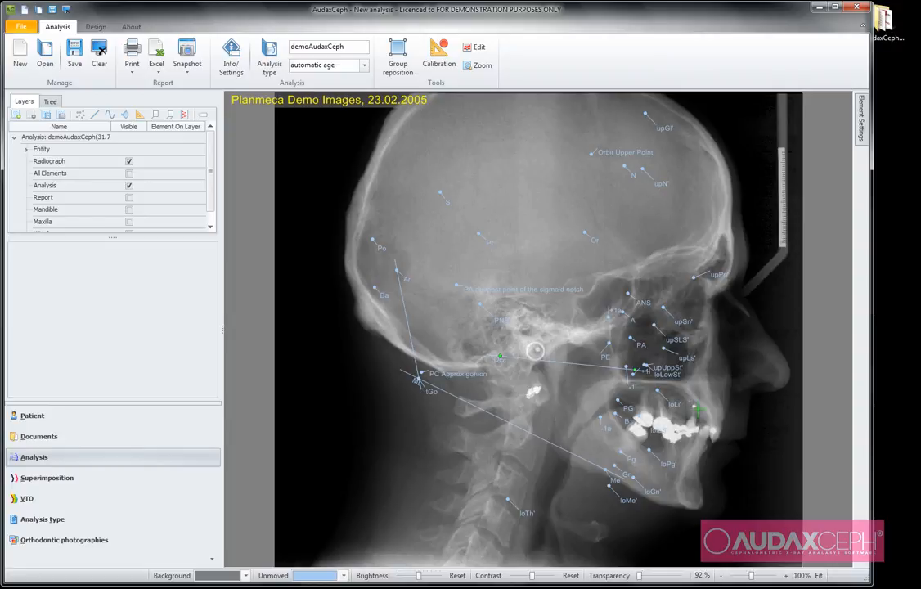
{"action": "left_click", "coordinate": [269, 57]}
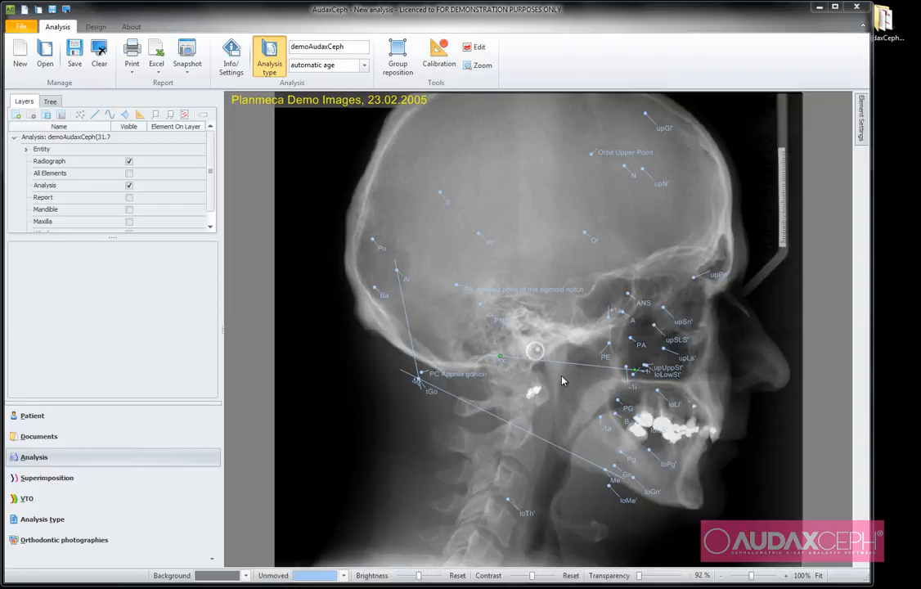
{"action": "key", "text": "alt+Tab"}
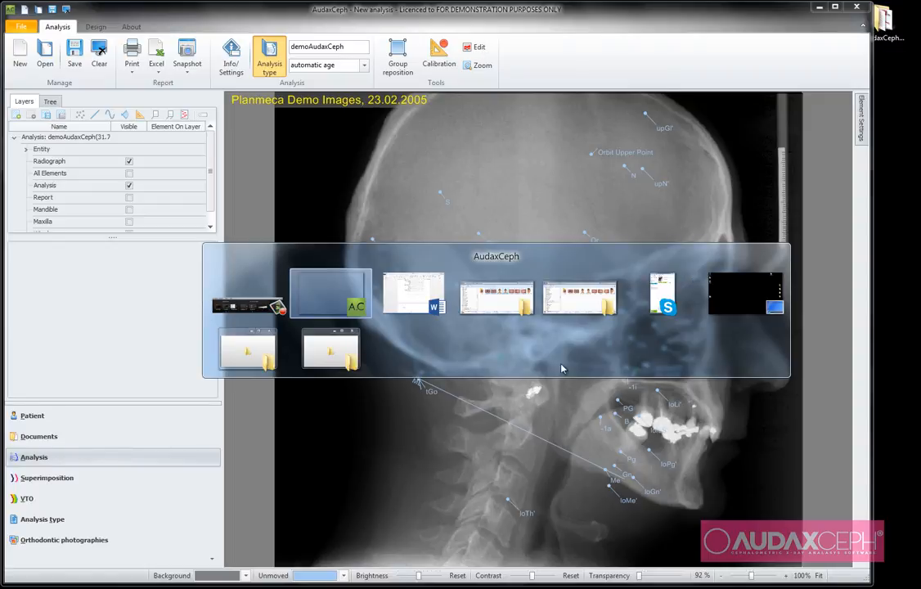
{"action": "key", "text": "alt+Tab"}
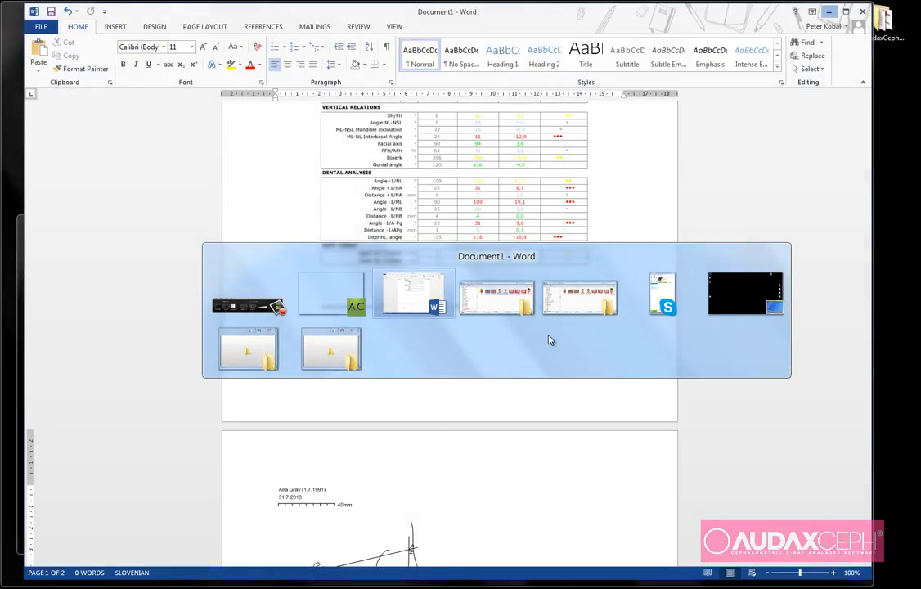
{"action": "key", "text": "alt+Tab"}
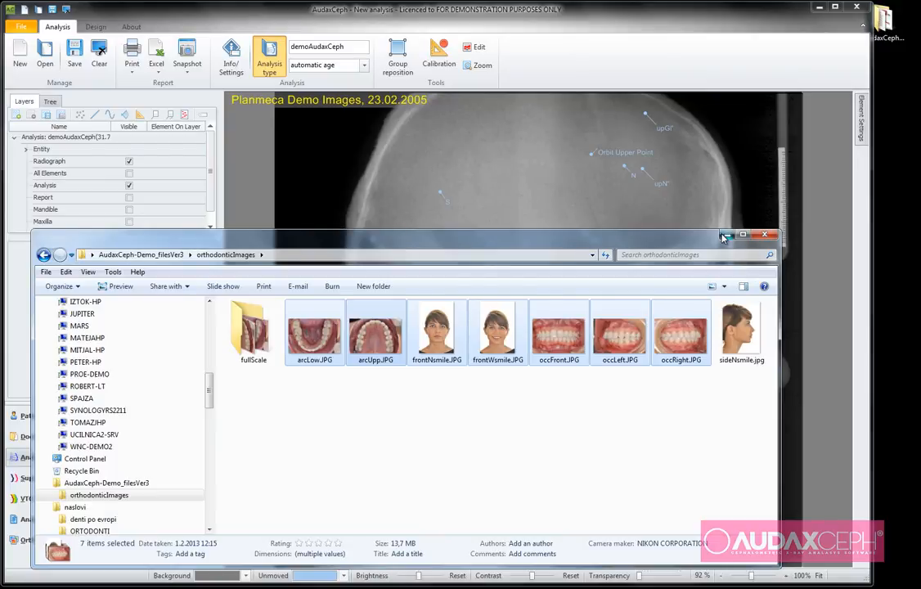
{"action": "left_click", "coordinate": [778, 254]}
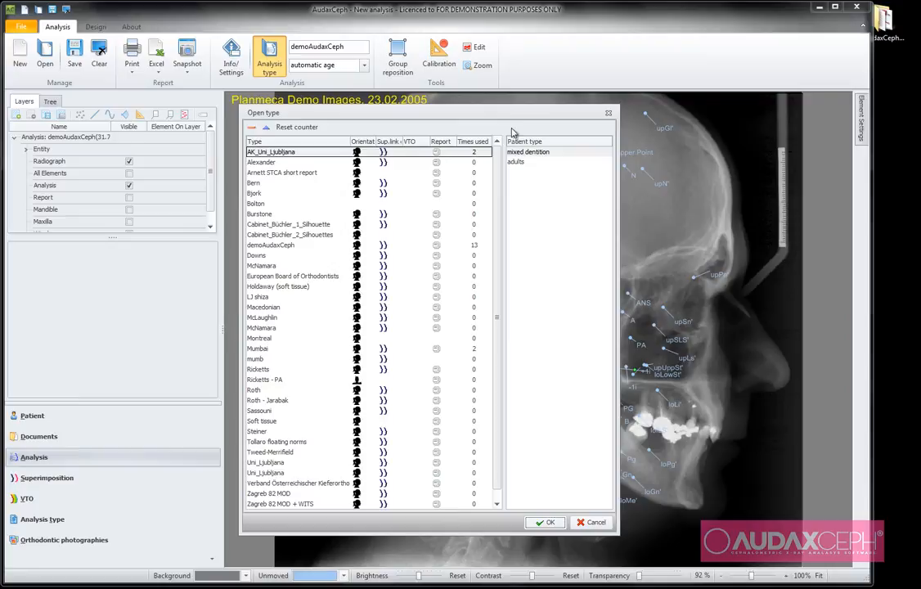
- Apply the mumb analysis type to the radiograph
{"action": "left_click_drag", "start_coordinate": [512, 115], "coordinate": [537, 129]}
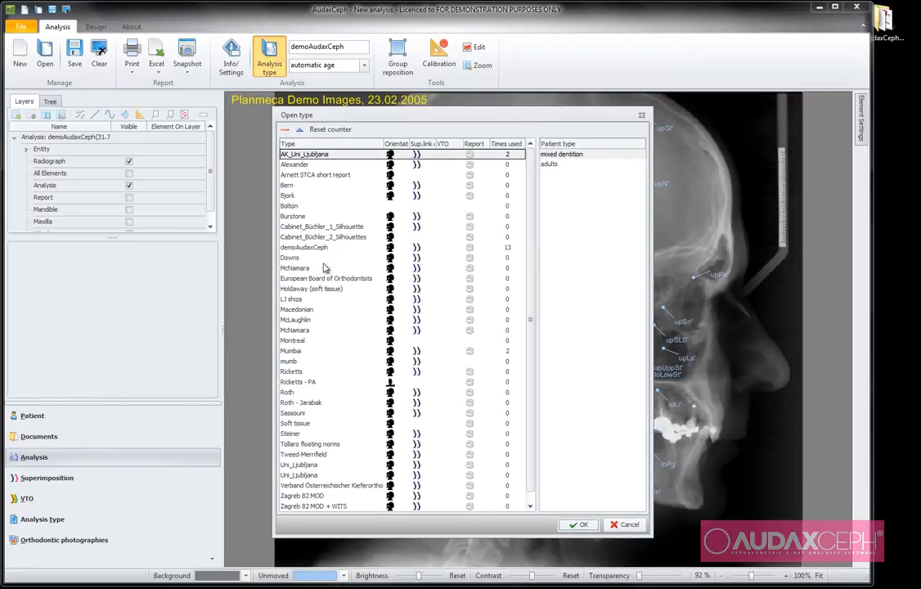
{"action": "left_click", "coordinate": [289, 361]}
{"action": "left_click", "coordinate": [579, 526]}
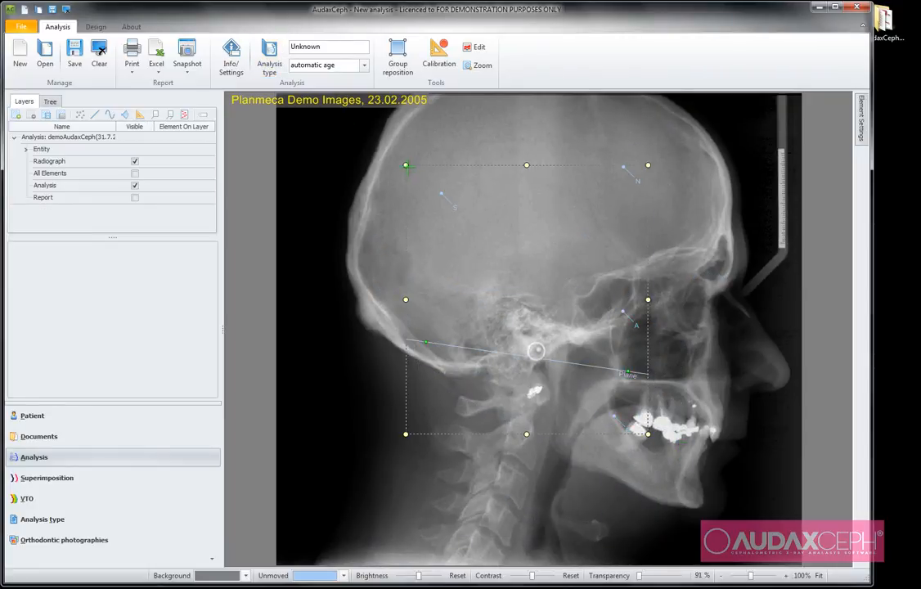
- Stretch and group-reposition the S, N, A and B landmark frame to fit the patient's face
{"action": "left_click_drag", "start_coordinate": [406, 165], "coordinate": [574, 274]}
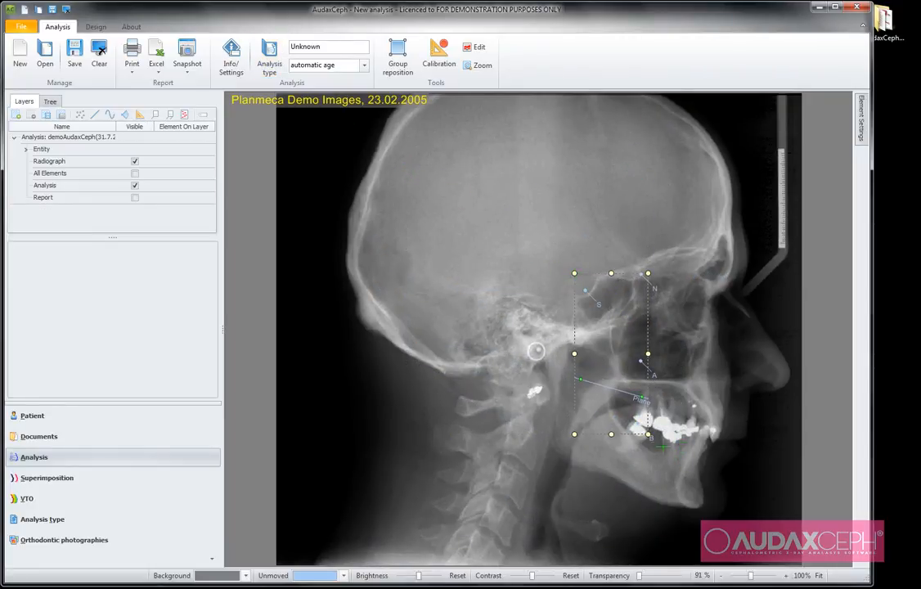
{"action": "left_click_drag", "start_coordinate": [648, 435], "coordinate": [721, 486]}
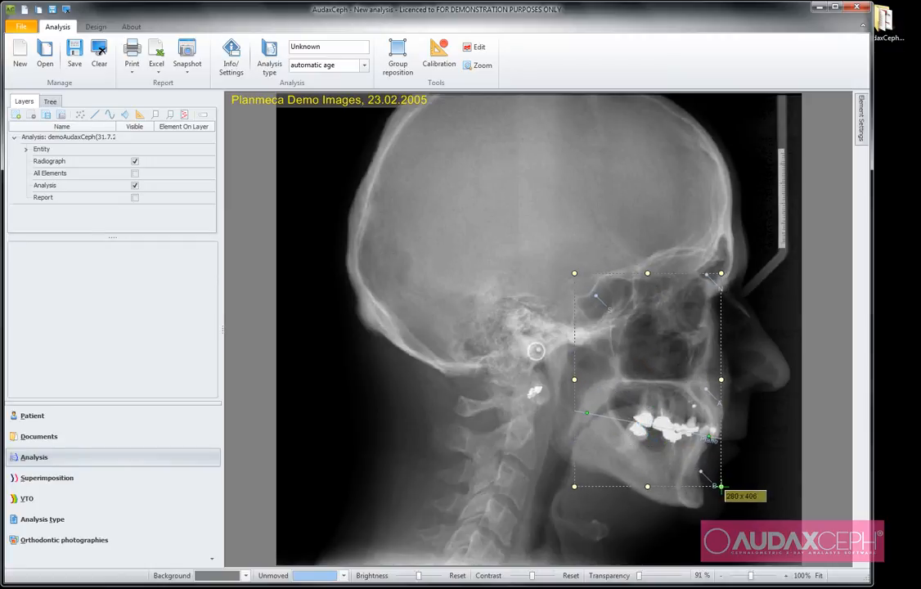
{"action": "left_click", "coordinate": [759, 460]}
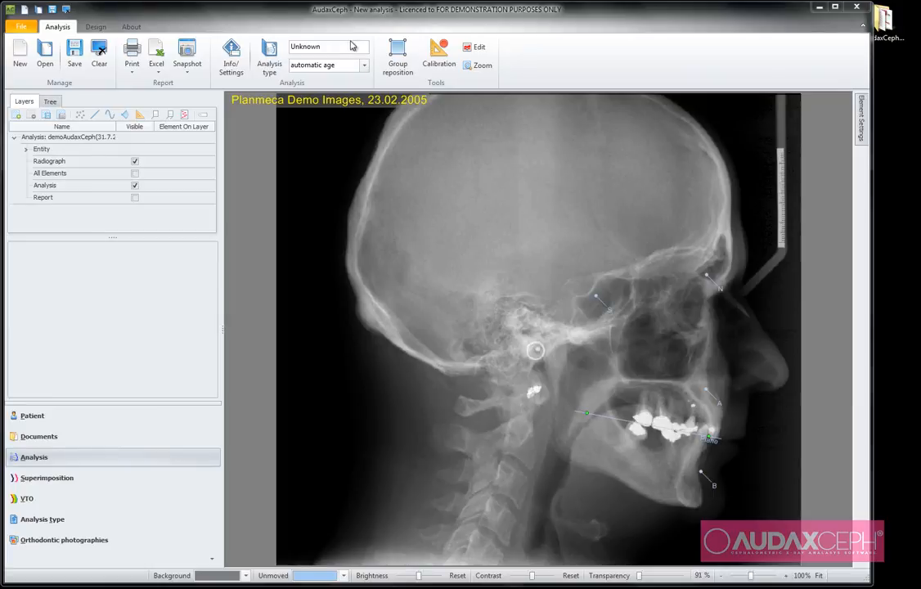
{"action": "left_click", "coordinate": [397, 56]}
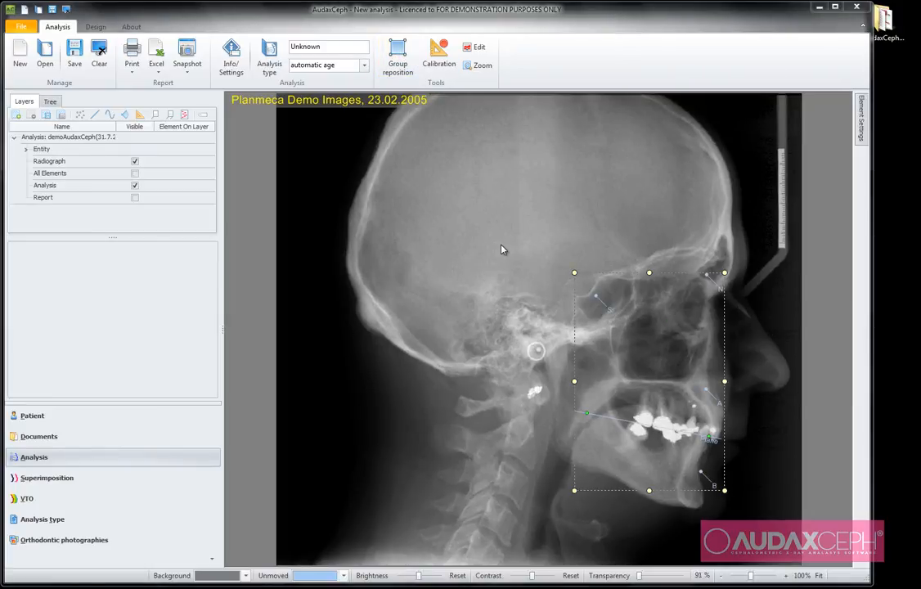
{"action": "key", "text": "alt+Tab"}
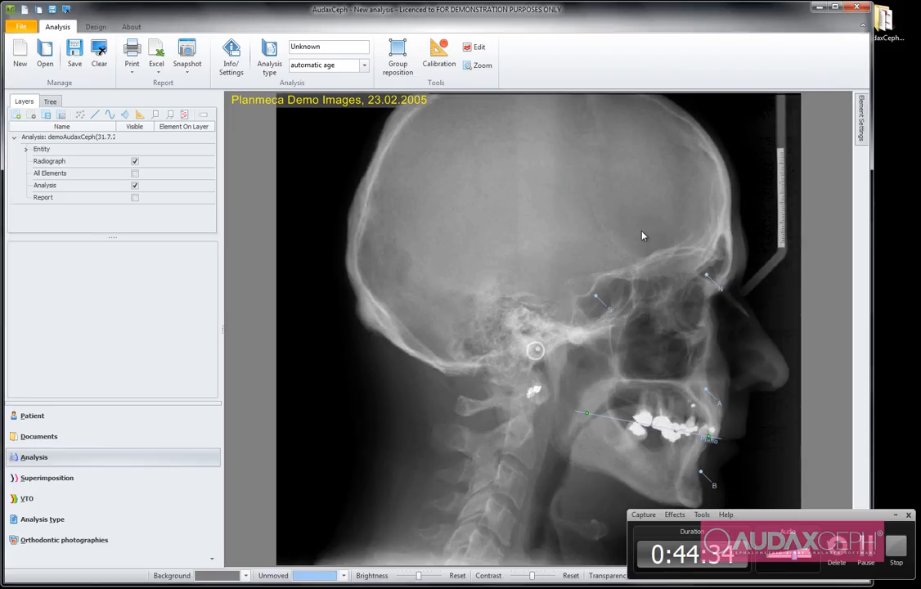
- Calibrate two ruler points as 40 mm, then preview the SNA 79°, SNB 78°, ANB 1°, Wits report
{"action": "left_click", "coordinate": [438, 53]}
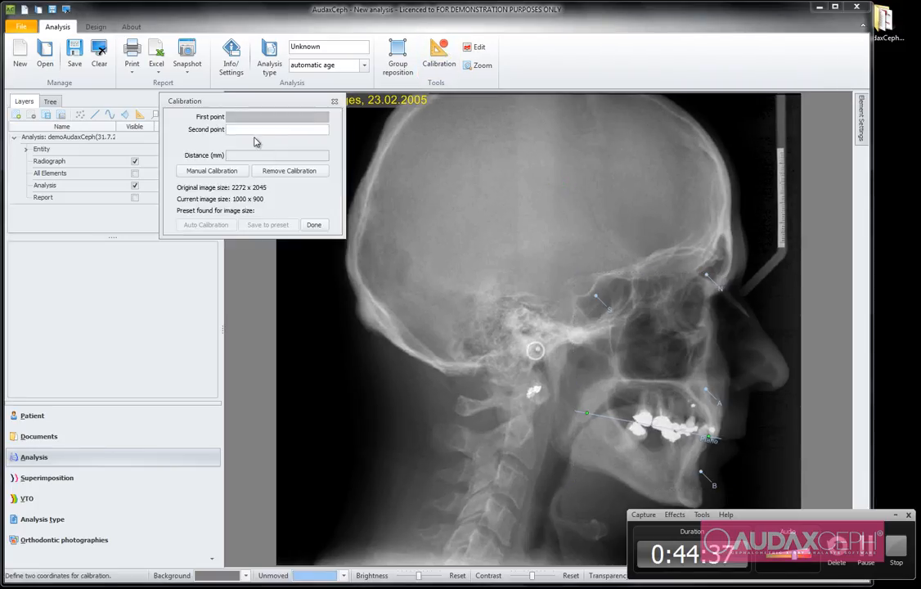
{"action": "left_click", "coordinate": [782, 244]}
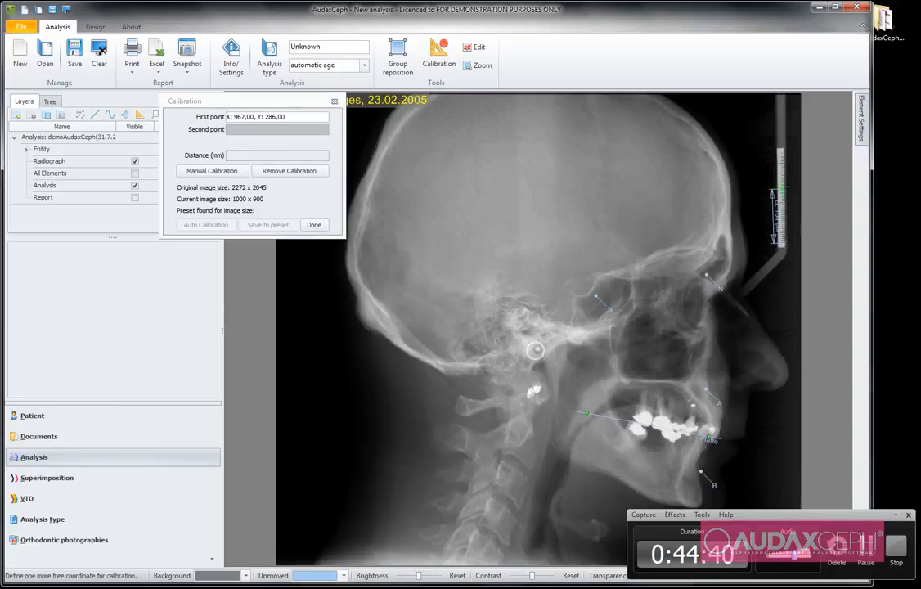
{"action": "left_click", "coordinate": [780, 164]}
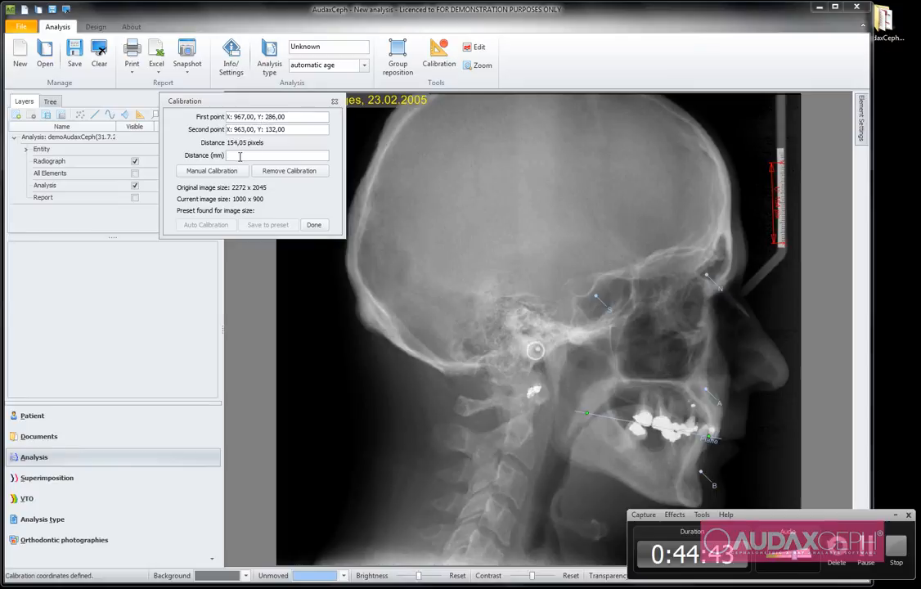
{"action": "type", "text": "40"}
{"action": "left_click", "coordinate": [322, 226]}
{"action": "left_click", "coordinate": [312, 235]}
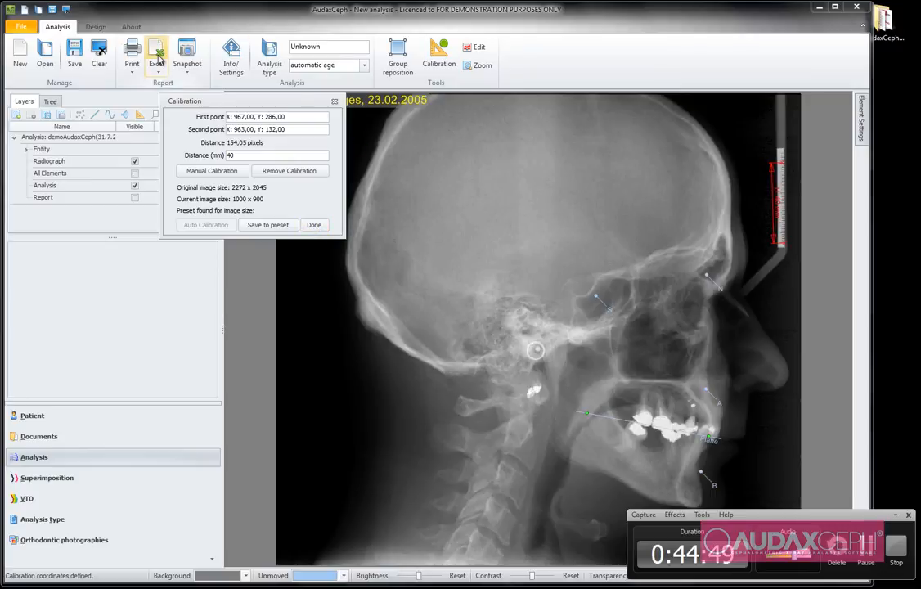
{"action": "left_click", "coordinate": [132, 52]}
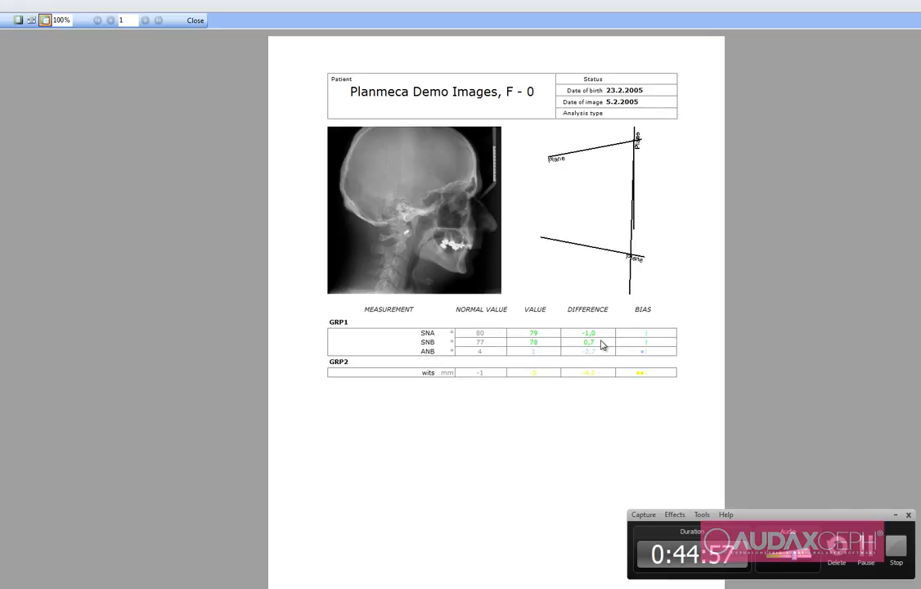
- Close the report preview and the Calibration dialog, returning to the calibrated radiograph
{"action": "left_click", "coordinate": [196, 21]}
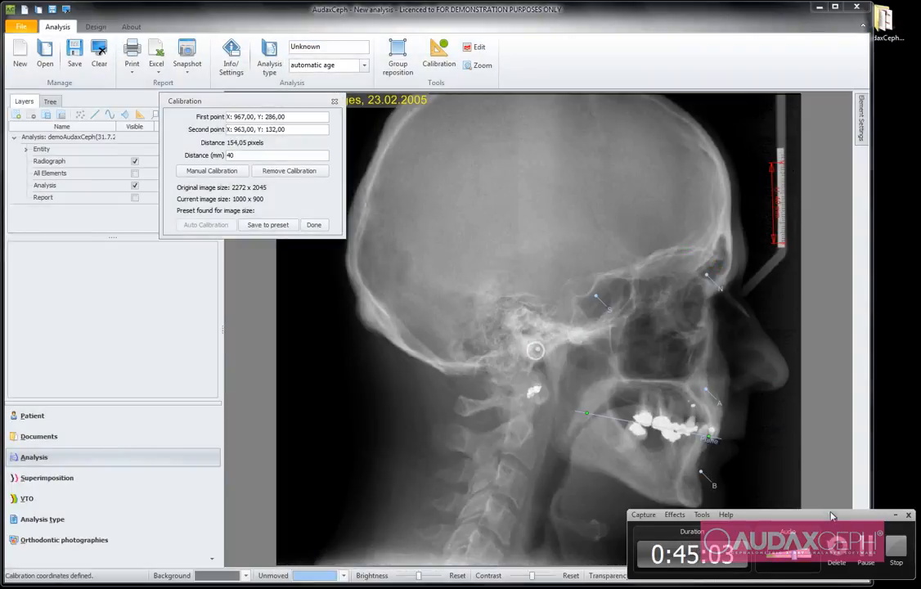
{"action": "right_click", "coordinate": [820, 397]}
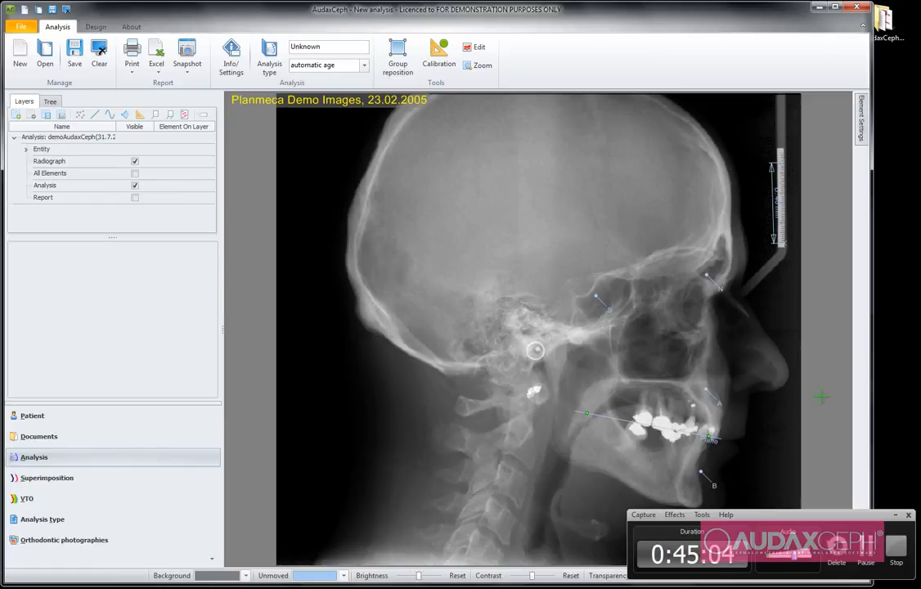